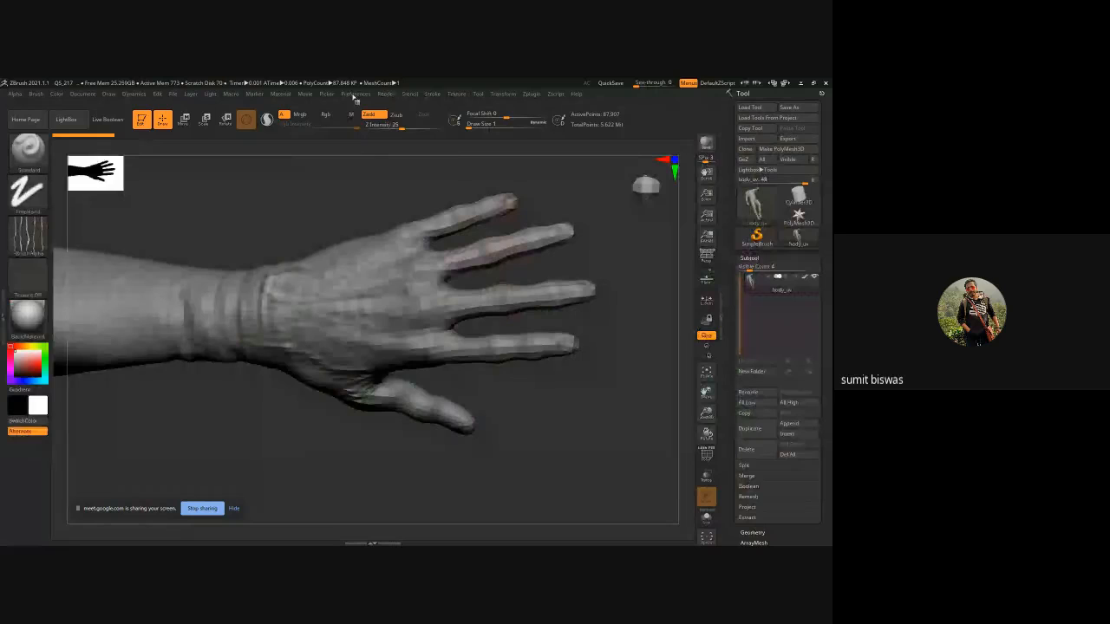
# Initialize ZBrush to clear the current scene.
pyautogui.click(356, 93)
pyautogui.click(382, 110)
pyautogui.click(447, 344)
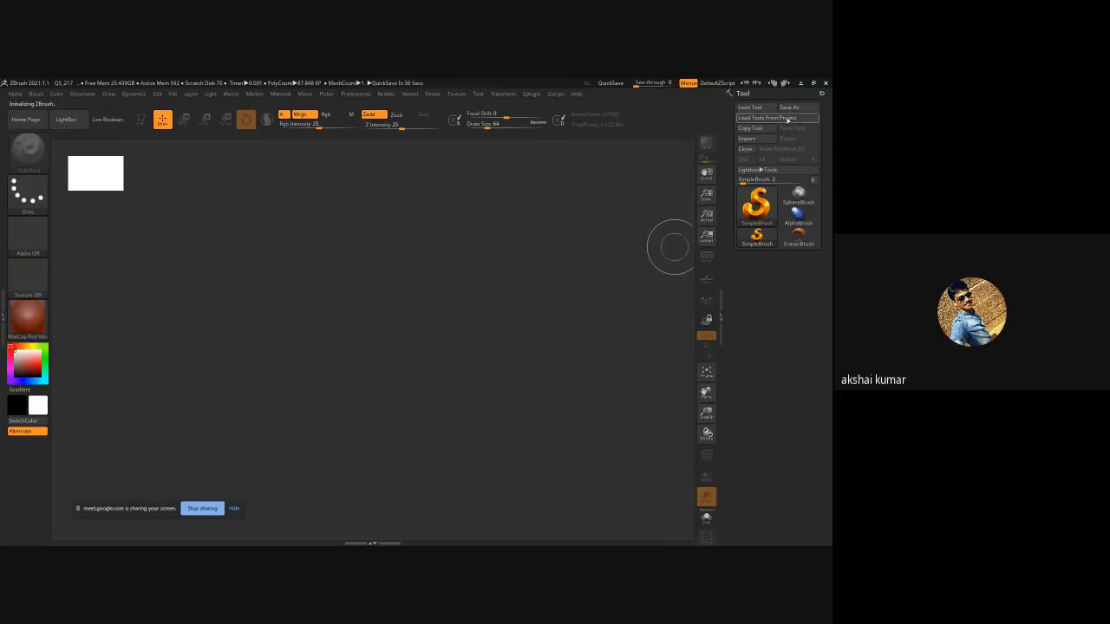
# Load the tool file posed4.ZTL from the Organic folder.
pyautogui.click(749, 110)
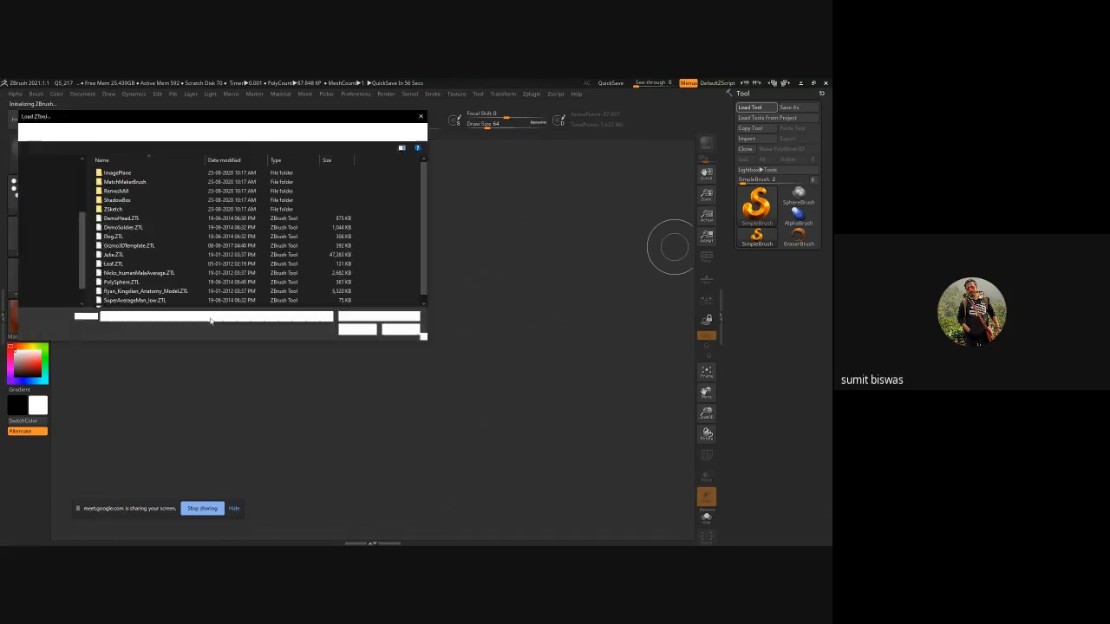
pyautogui.scroll(5, 52, 243)
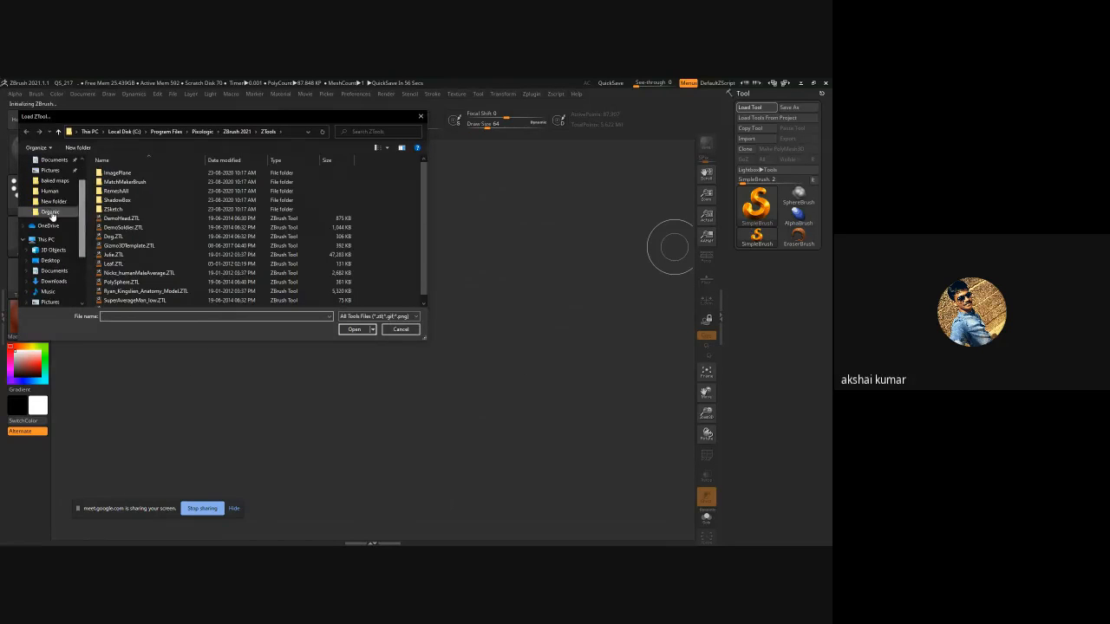
pyautogui.click(51, 211)
pyautogui.scroll(-3, 240, 295)
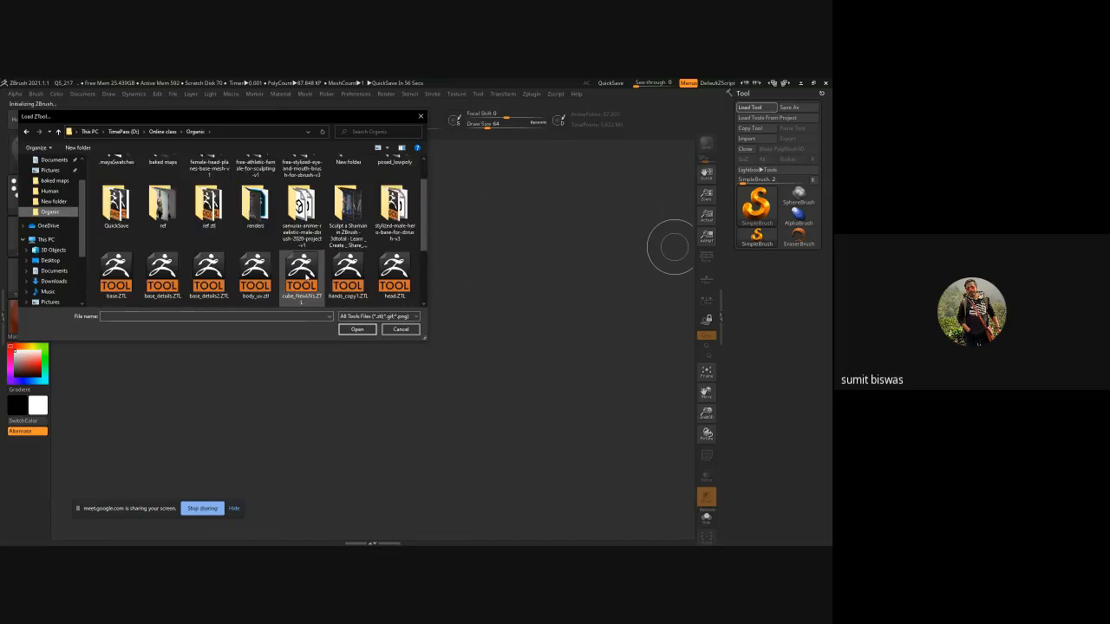
pyautogui.scroll(-2, 312, 279)
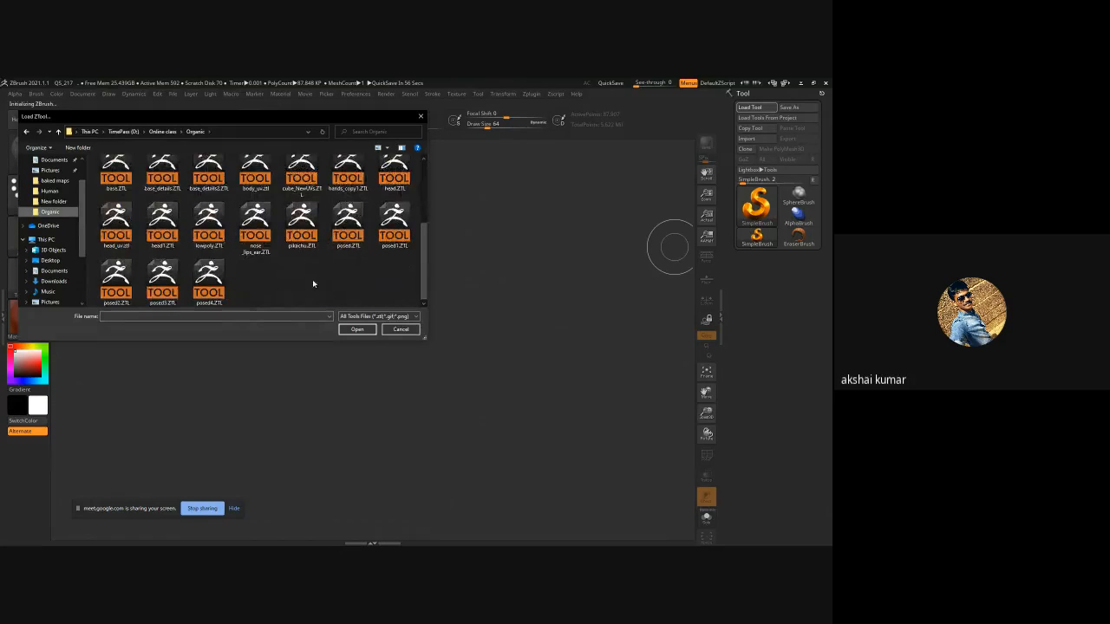
pyautogui.doubleClick(208, 281)
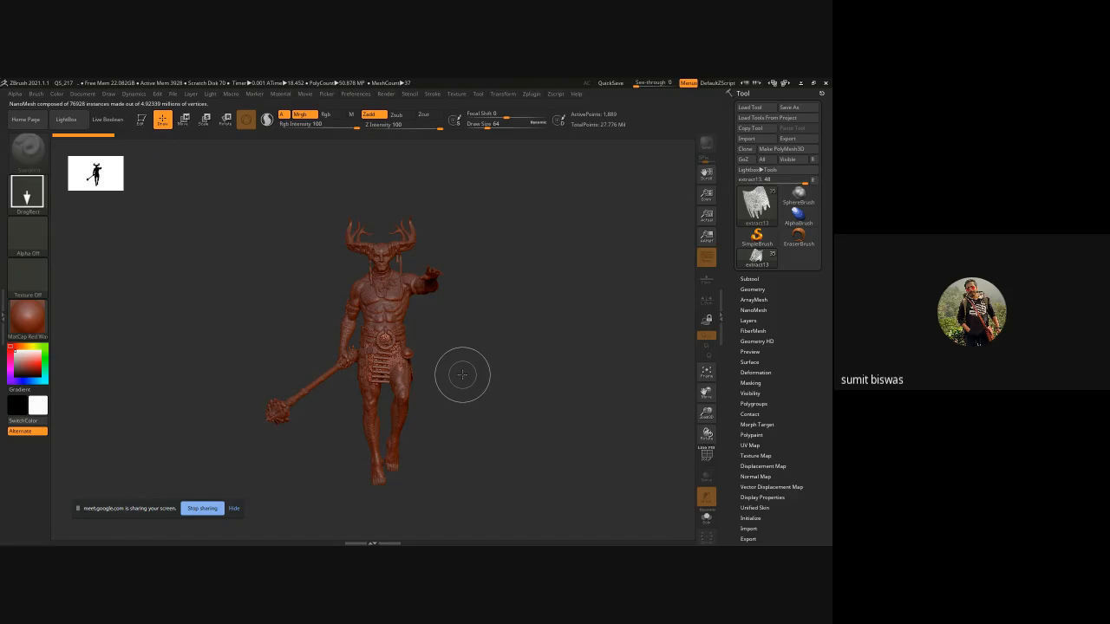
# Draw the loaded tool on the canvas and switch to Edit mode.
pyautogui.moveTo(486, 343); pyautogui.dragTo(583, 340)
pyautogui.keyDown('alt'); pyautogui.click(402, 305); pyautogui.keyUp('alt')
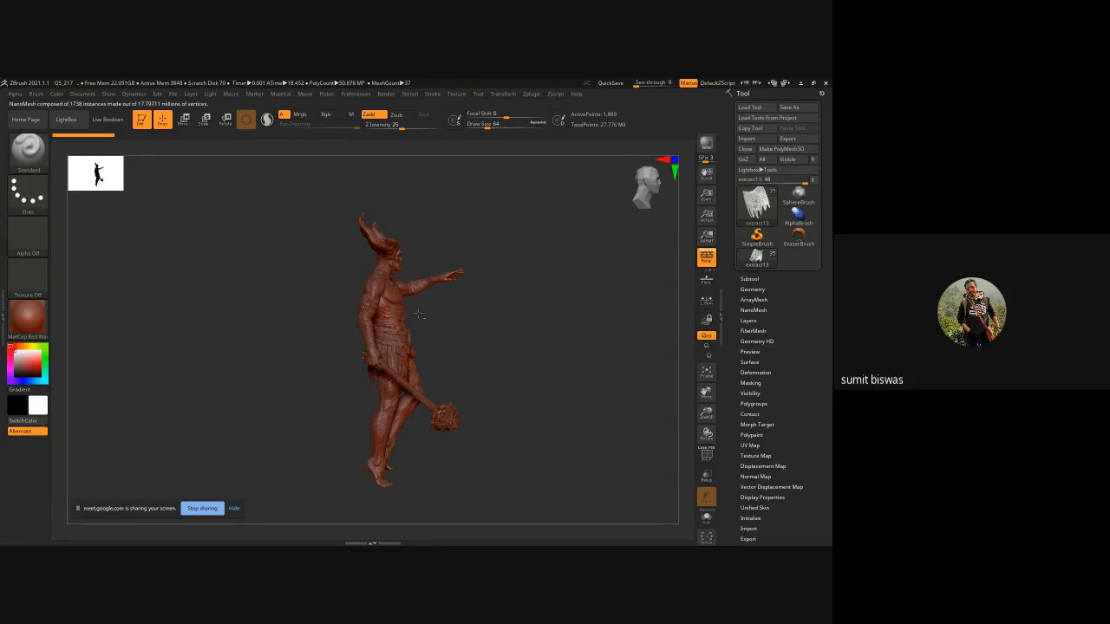
# Open the Subtool list and select the body subtool base_details3.
pyautogui.click(749, 279)
pyautogui.click(771, 305)
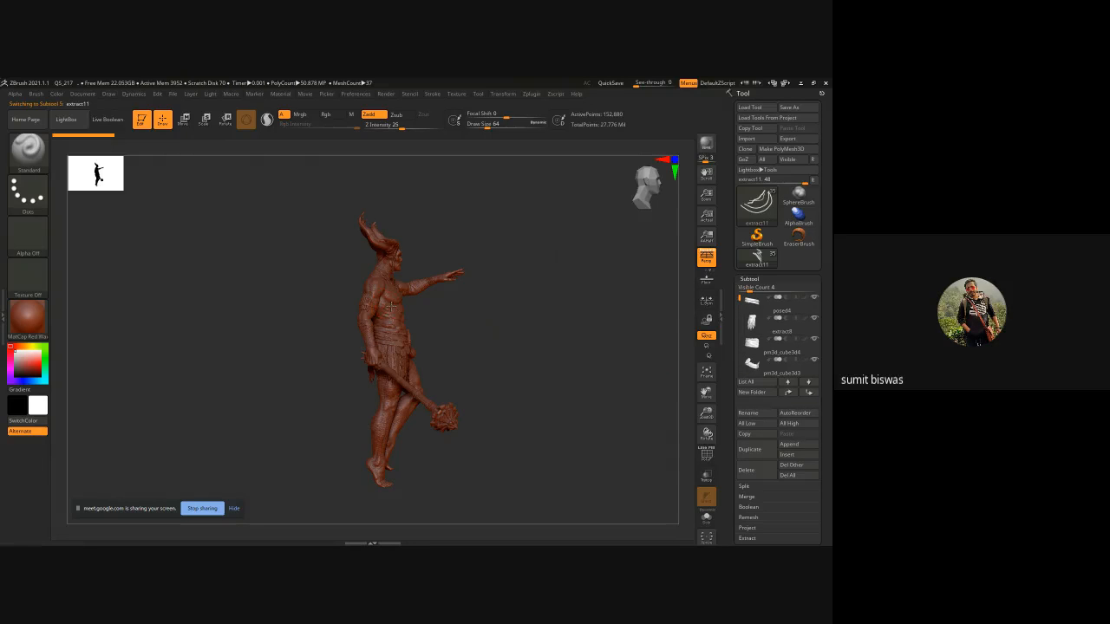
pyautogui.keyDown('alt'); pyautogui.click(392, 306); pyautogui.keyUp('alt')
pyautogui.keyDown('shift'); pyautogui.click(792, 393); pyautogui.keyUp('shift')
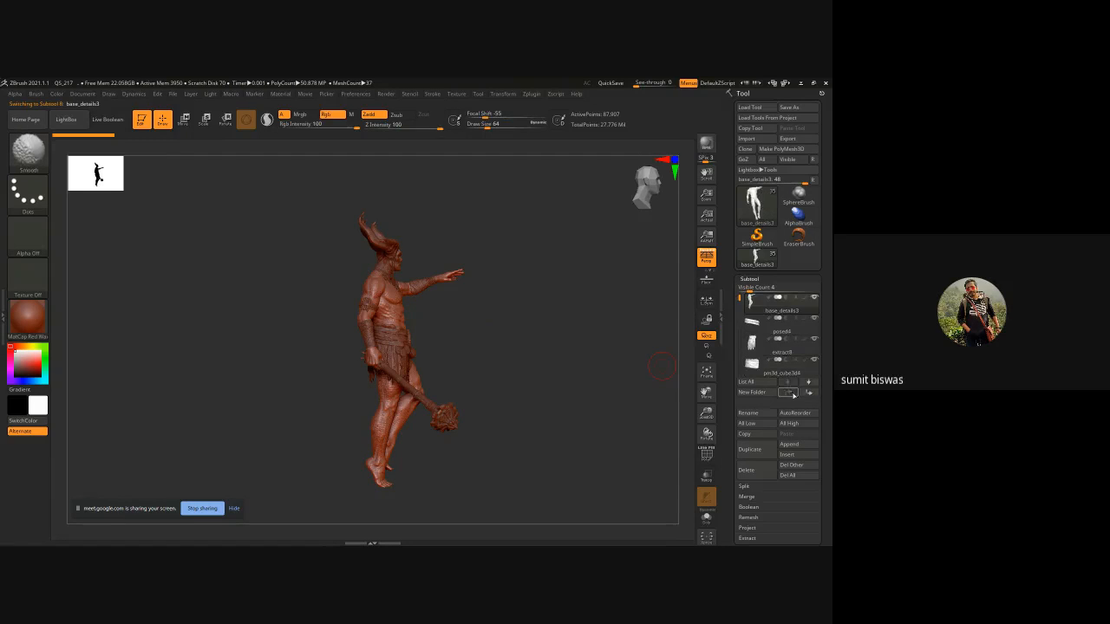
# Delete every subtool except the base_details3 body, one after another.
pyautogui.click(796, 332)
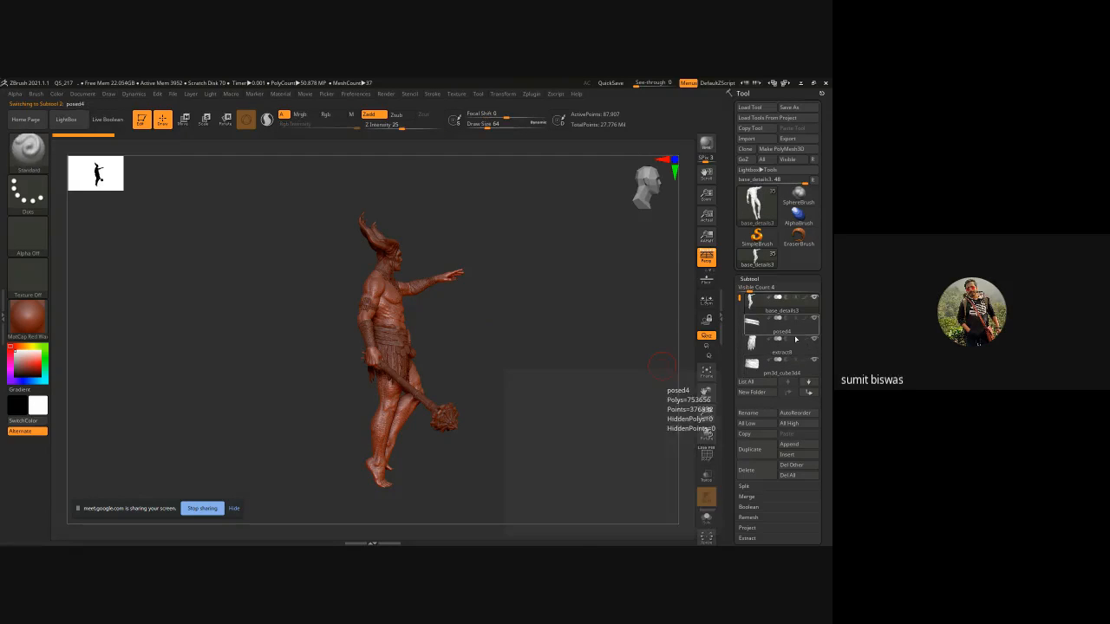
pyautogui.click(752, 469)
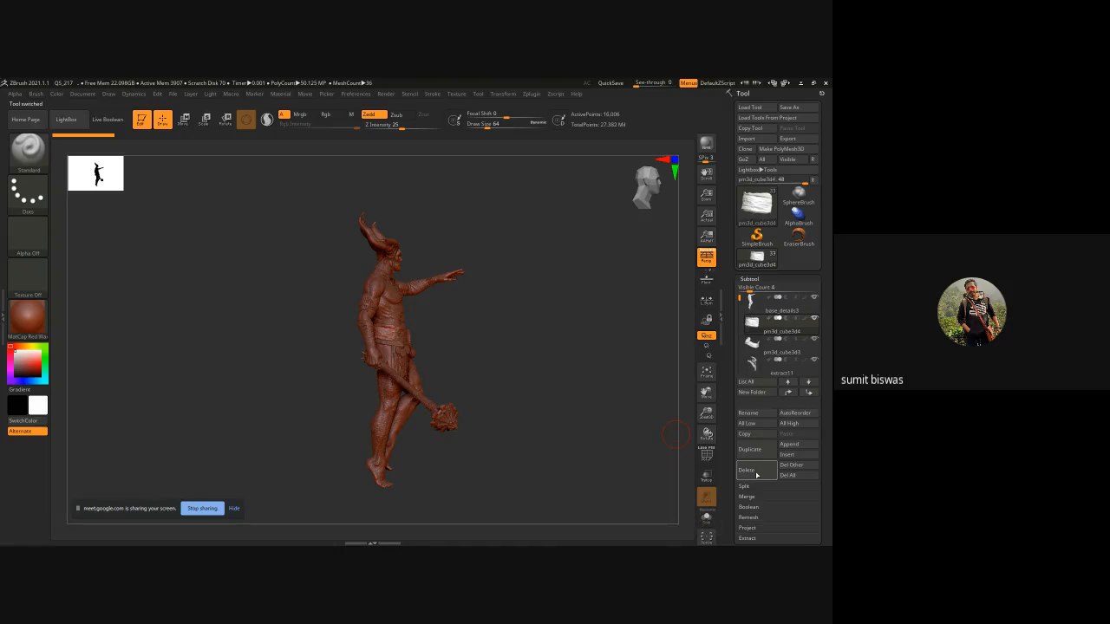
pyautogui.click(756, 476)
pyautogui.click(756, 475)
pyautogui.click(755, 475)
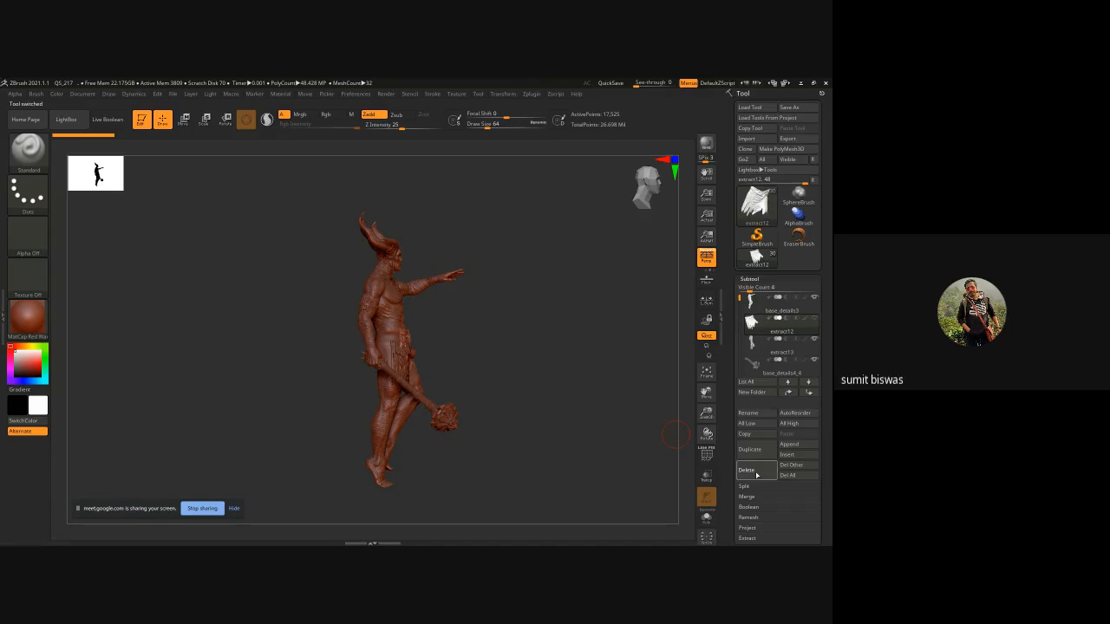
pyautogui.click(756, 475)
pyautogui.click(756, 475)
pyautogui.click(756, 475)
pyautogui.click(756, 476)
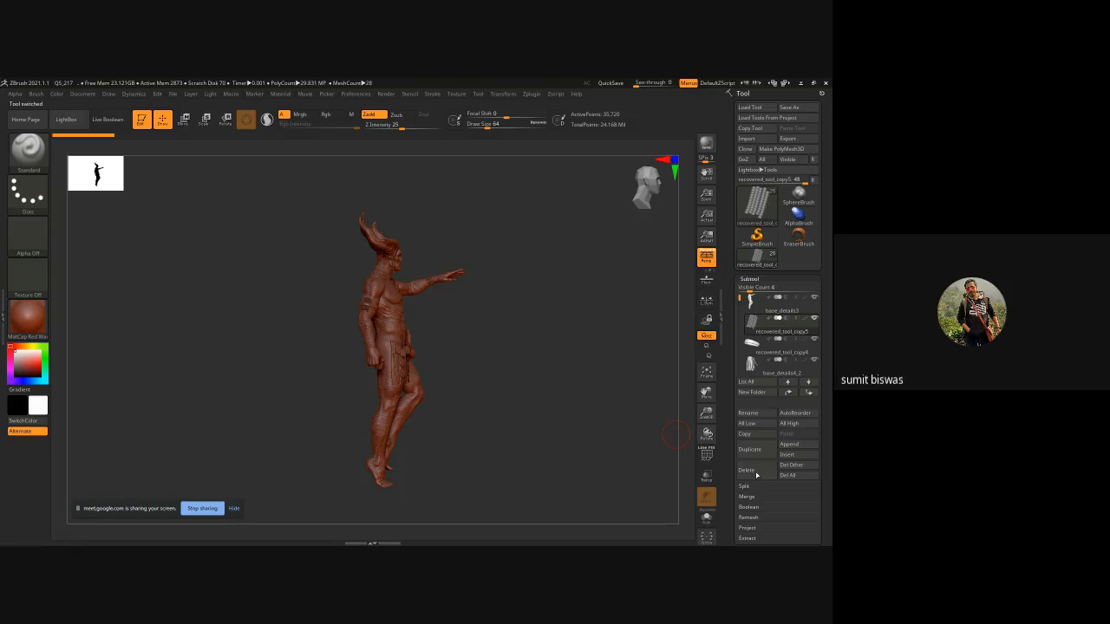
pyautogui.click(756, 475)
pyautogui.click(756, 475)
pyautogui.click(756, 475)
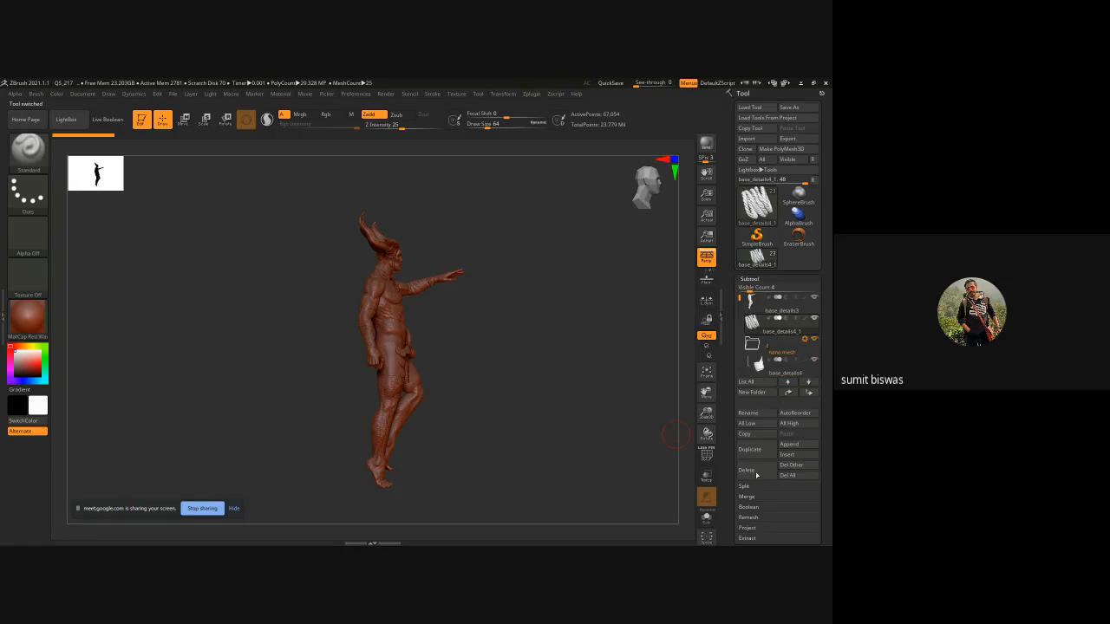
pyautogui.click(756, 475)
pyautogui.click(756, 475)
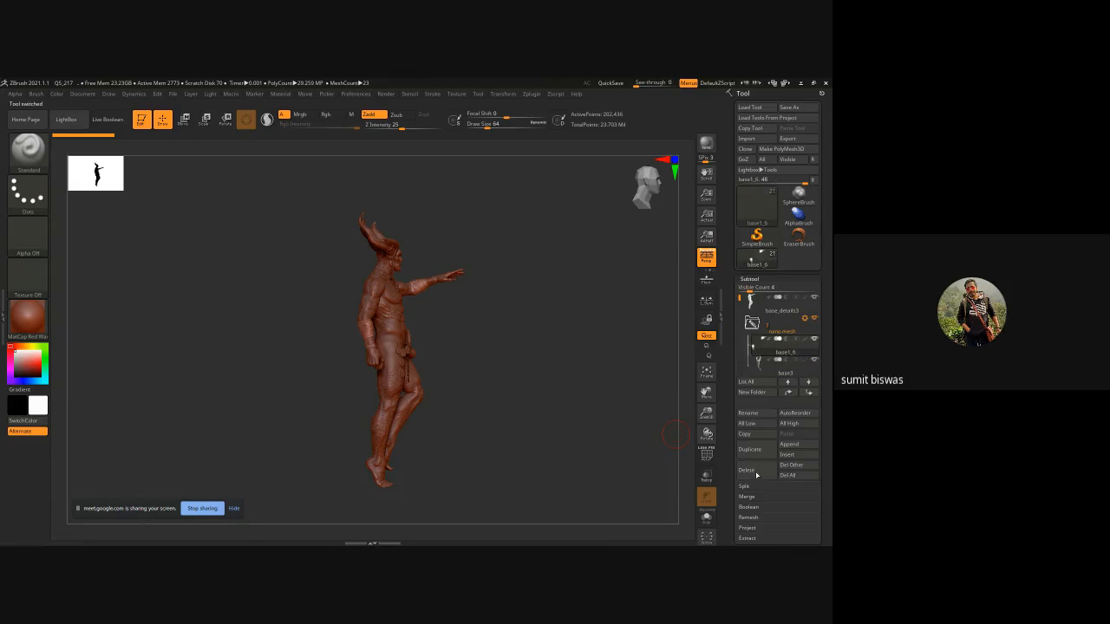
pyautogui.click(756, 475)
pyautogui.click(756, 475)
pyautogui.click(755, 475)
pyautogui.click(756, 475)
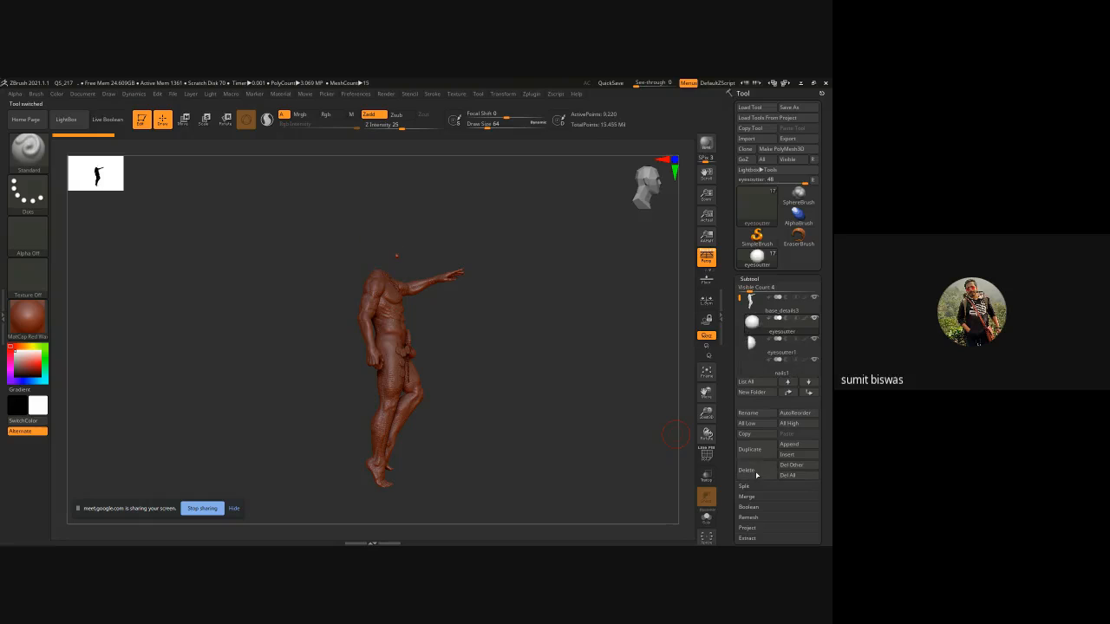
pyautogui.click(756, 476)
pyautogui.click(756, 475)
pyautogui.click(756, 475)
pyautogui.click(755, 476)
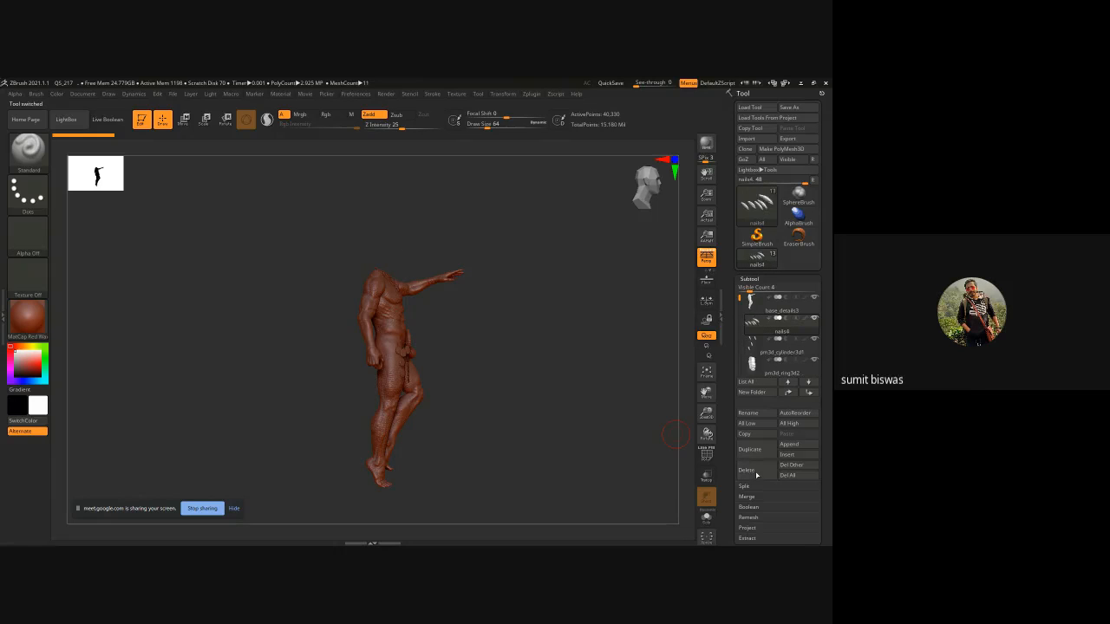
pyautogui.click(756, 475)
pyautogui.click(756, 475)
pyautogui.click(756, 475)
pyautogui.click(756, 475)
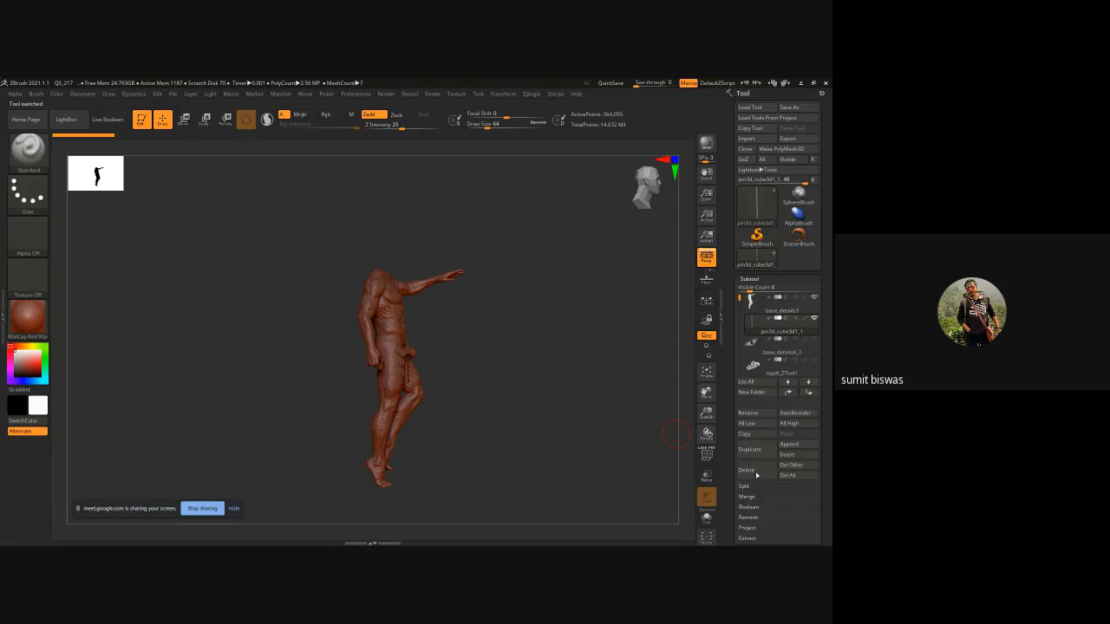
pyautogui.click(756, 475)
pyautogui.click(756, 475)
pyautogui.click(756, 475)
pyautogui.click(756, 475)
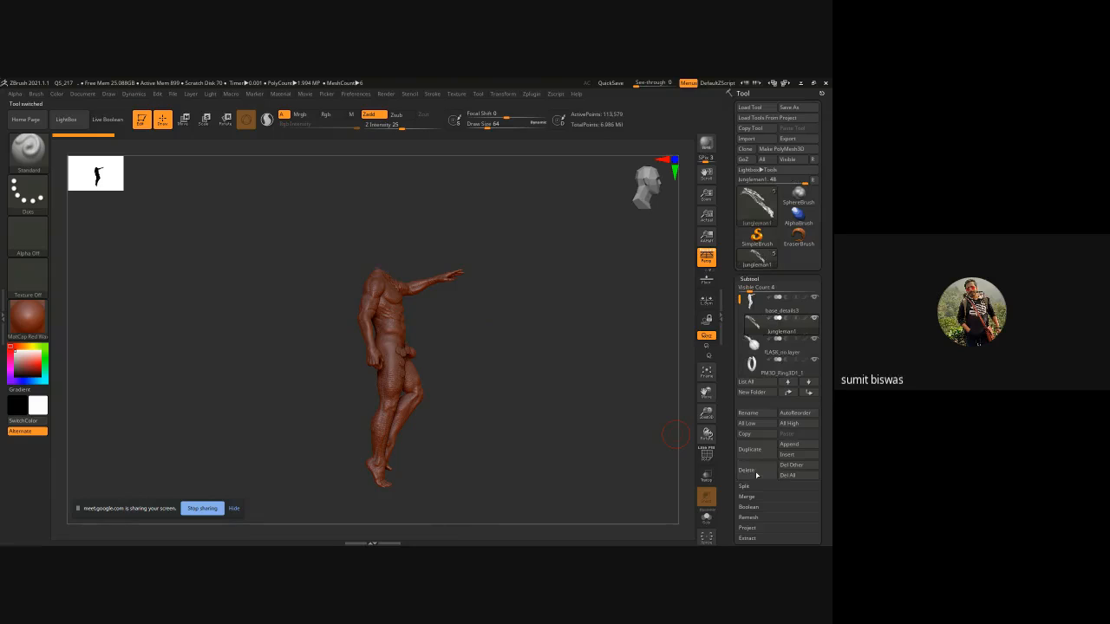
pyautogui.click(756, 475)
pyautogui.click(756, 475)
pyautogui.click(756, 475)
pyautogui.click(756, 475)
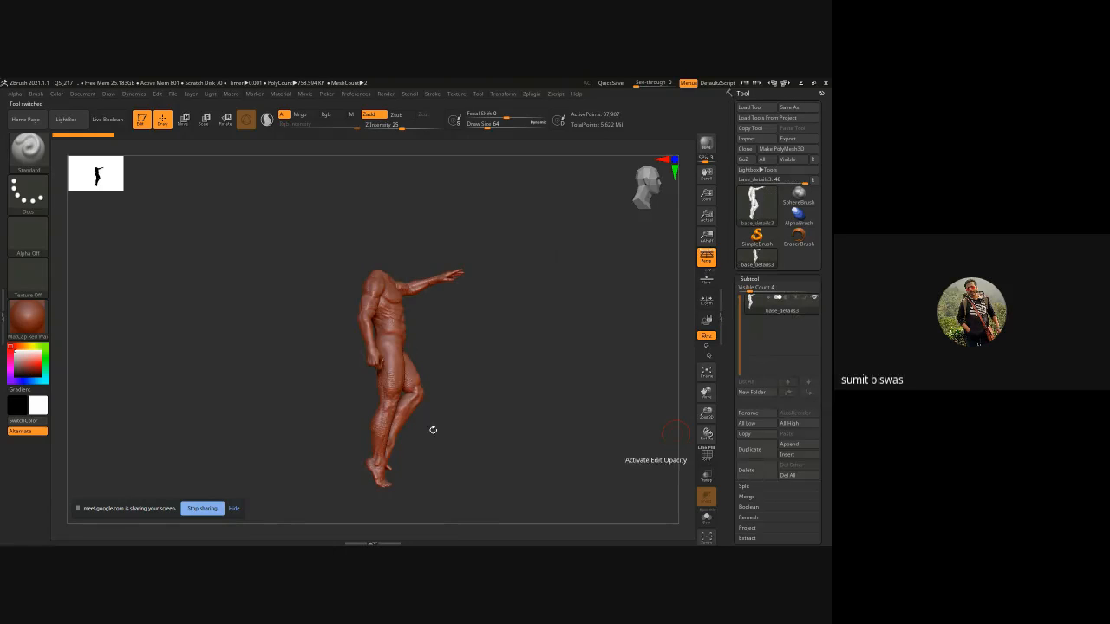
# Set the body to its highest subdivision level and switch the material to BasicMaterial.
pyautogui.click(798, 423)
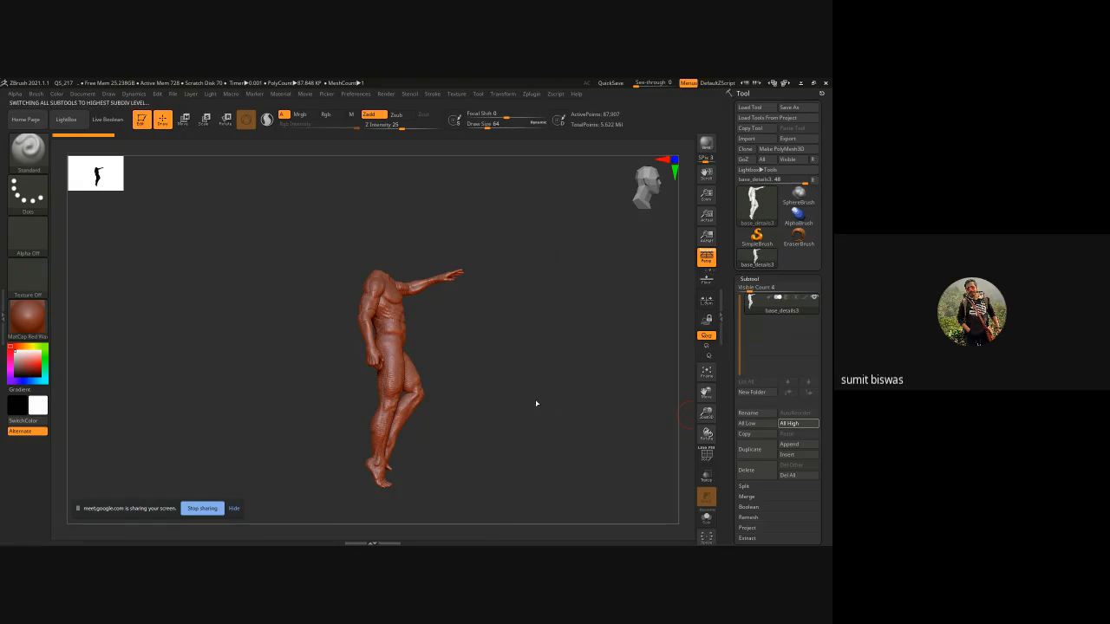
pyautogui.click(28, 319)
pyautogui.click(119, 442)
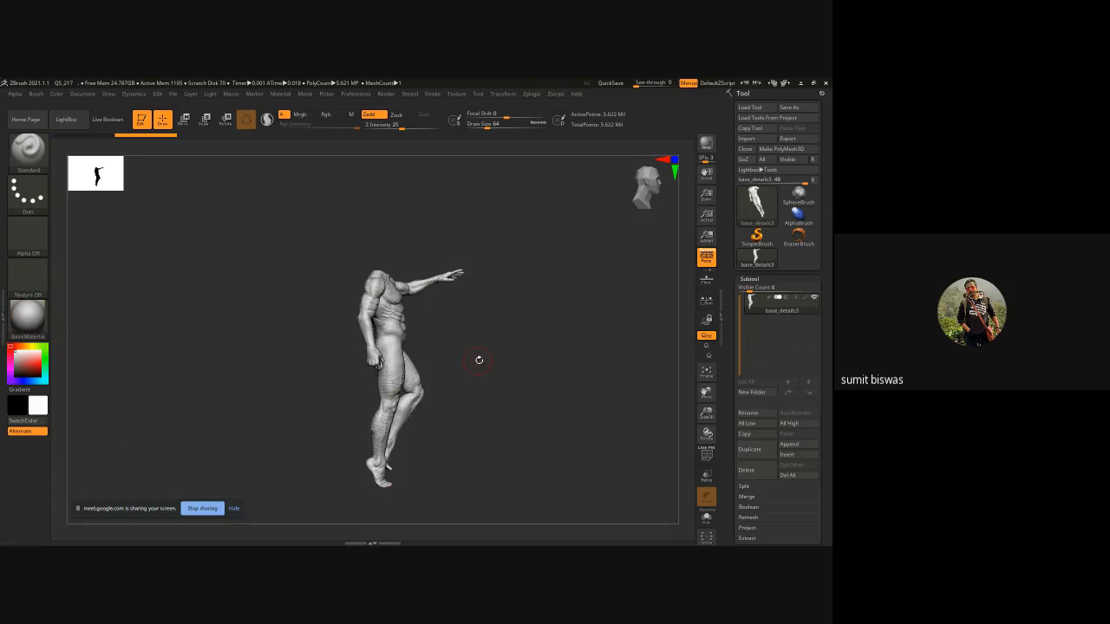
# Examine the arm and hand up close and the UV Map options.
pyautogui.moveTo(444, 364); pyautogui.dragTo(451, 317)
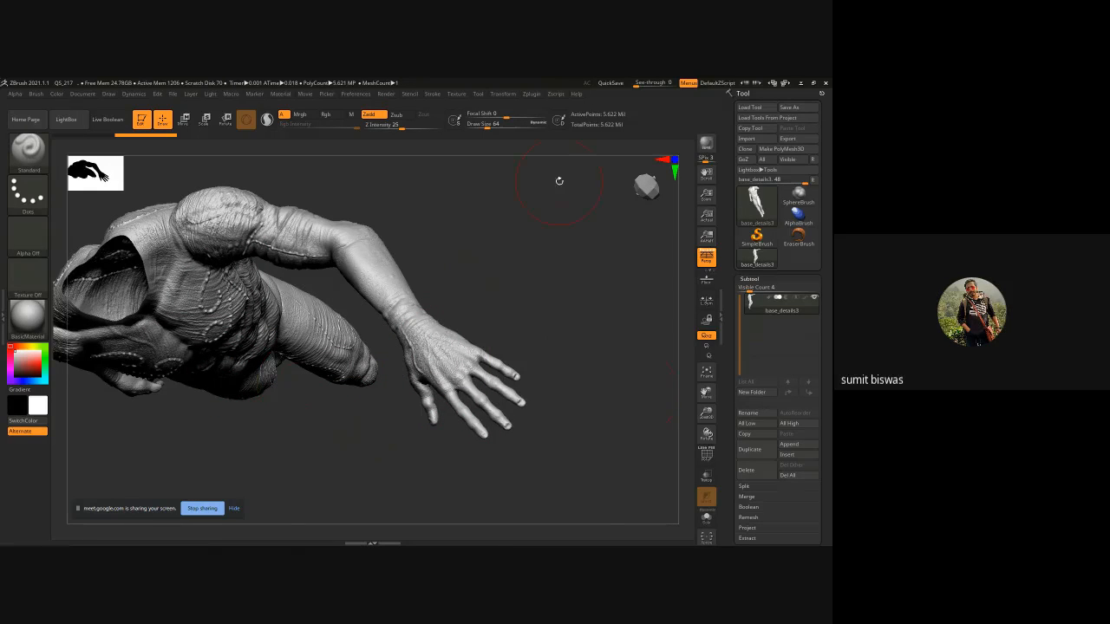
pyautogui.scroll(-5, 761, 323)
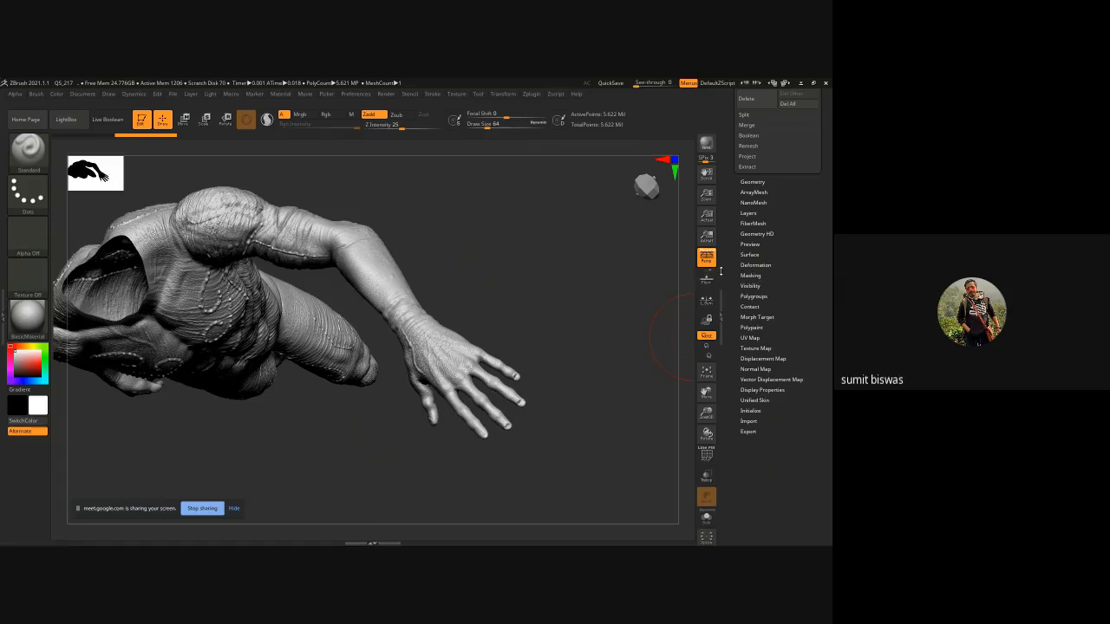
pyautogui.click(750, 337)
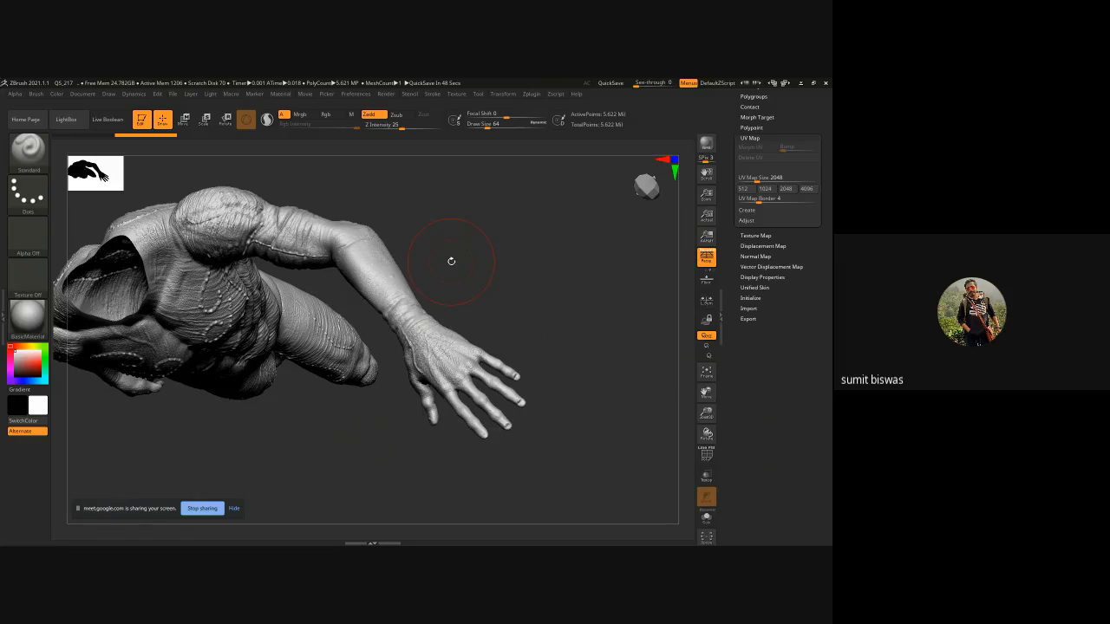
pyautogui.moveTo(470, 258); pyautogui.dragTo(471, 259)
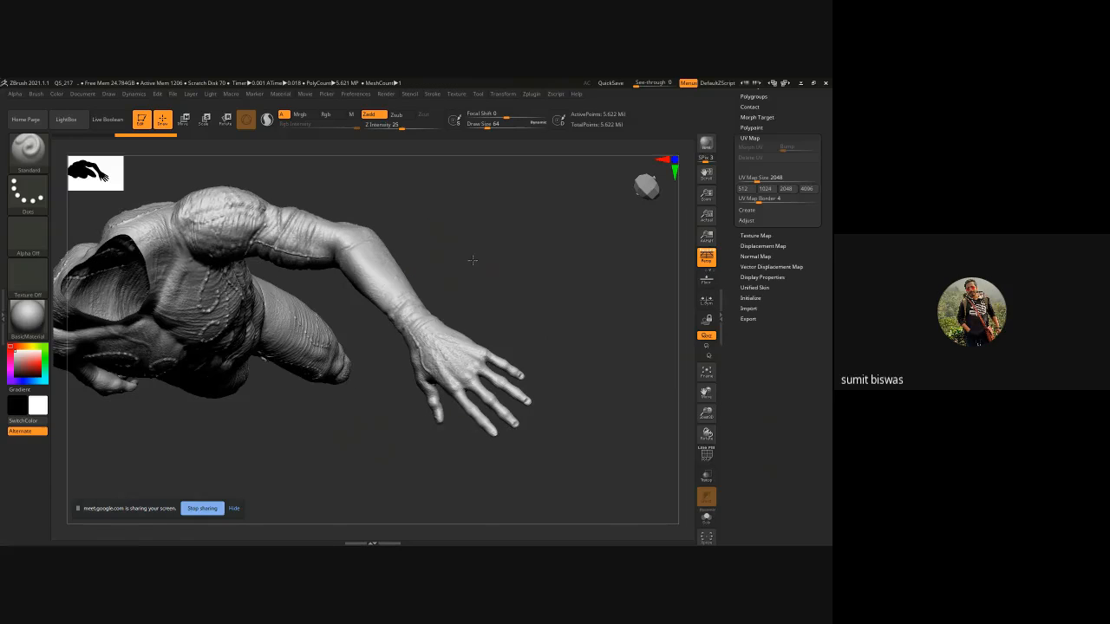
pyautogui.moveTo(730, 154); pyautogui.dragTo(730, 241)
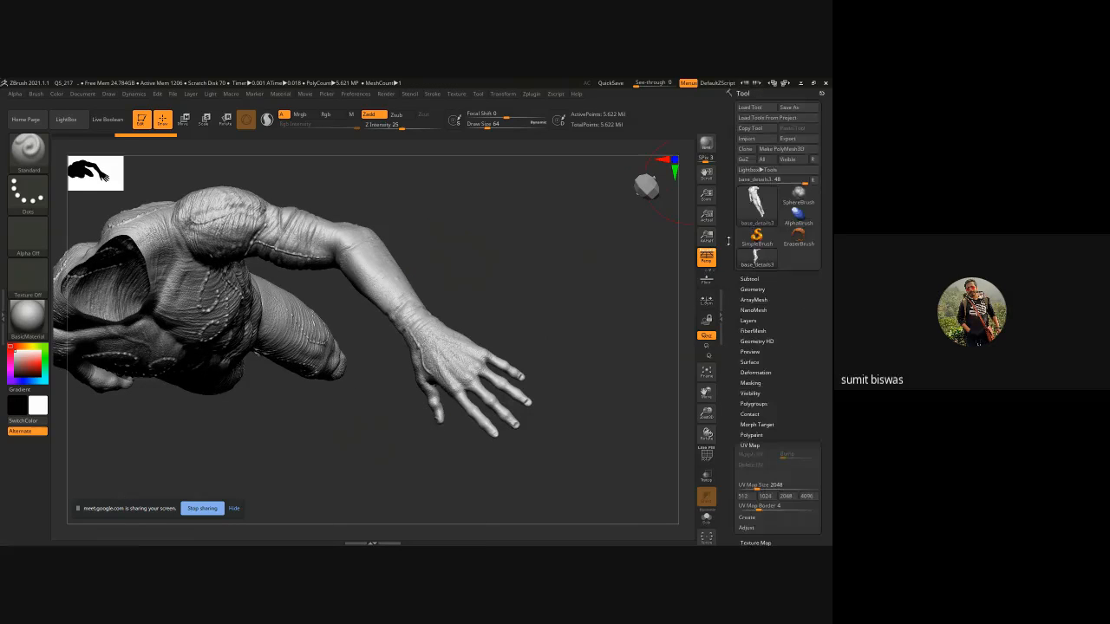
# Append oldone.obj from the Desktop with SubTool Master's MultiAppend and open the Subtool list.
pyautogui.click(530, 93)
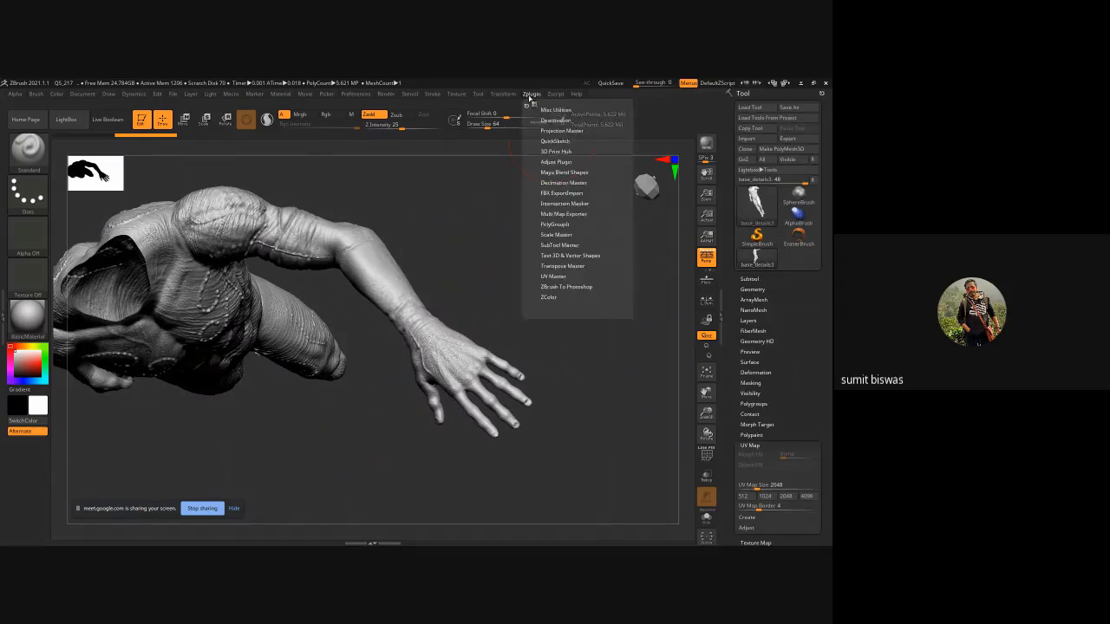
pyautogui.click(559, 245)
pyautogui.click(553, 275)
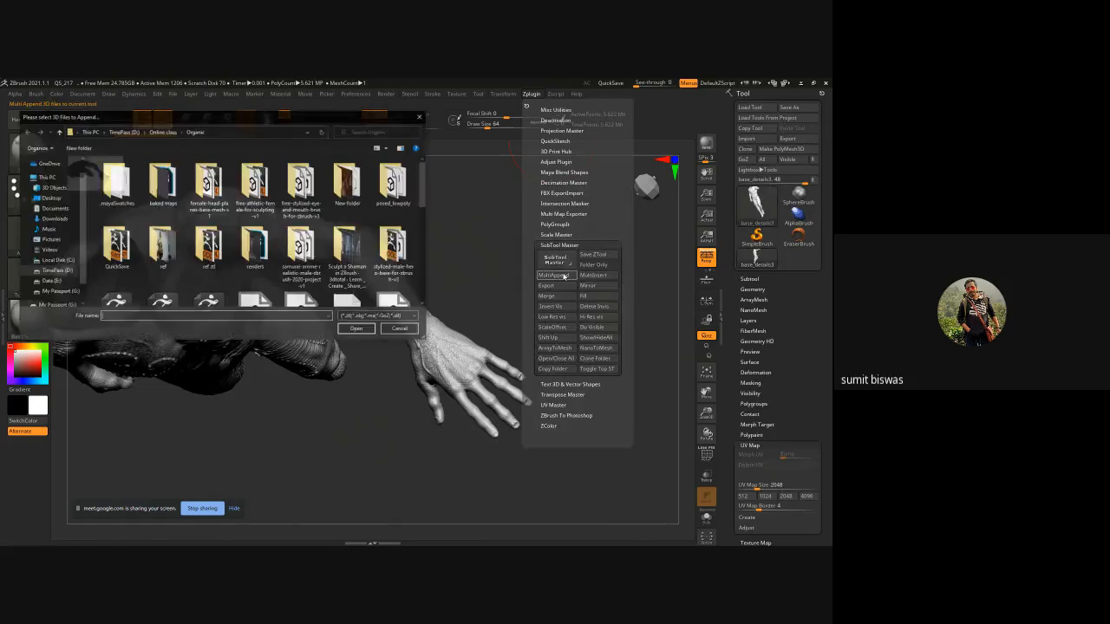
pyautogui.moveTo(422, 201); pyautogui.dragTo(421, 232)
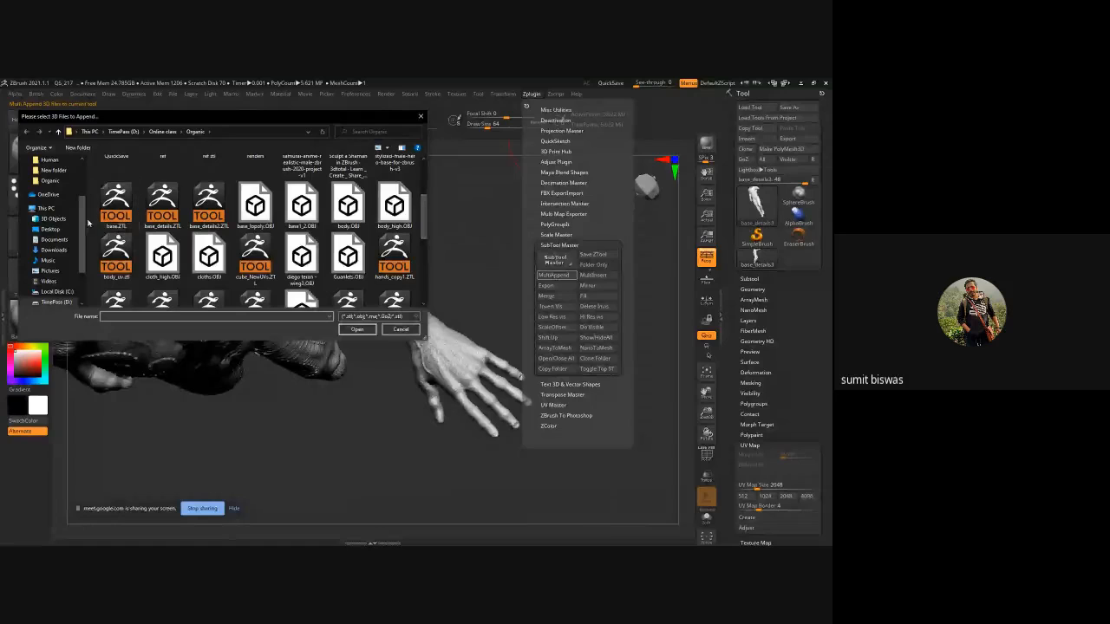
pyautogui.scroll(3, 80, 193)
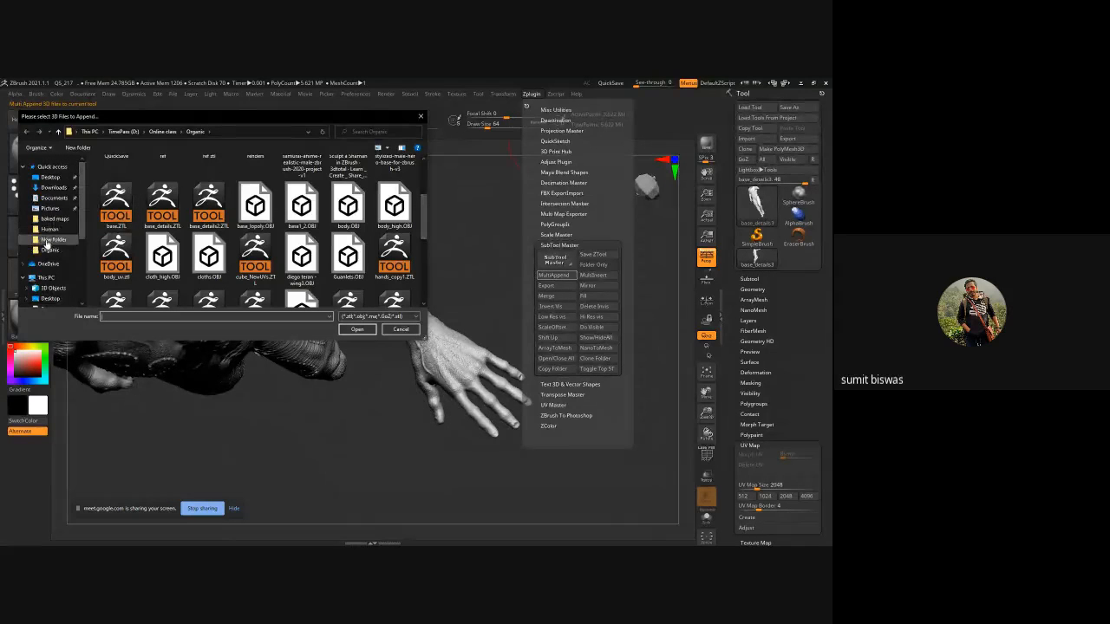
pyautogui.click(50, 176)
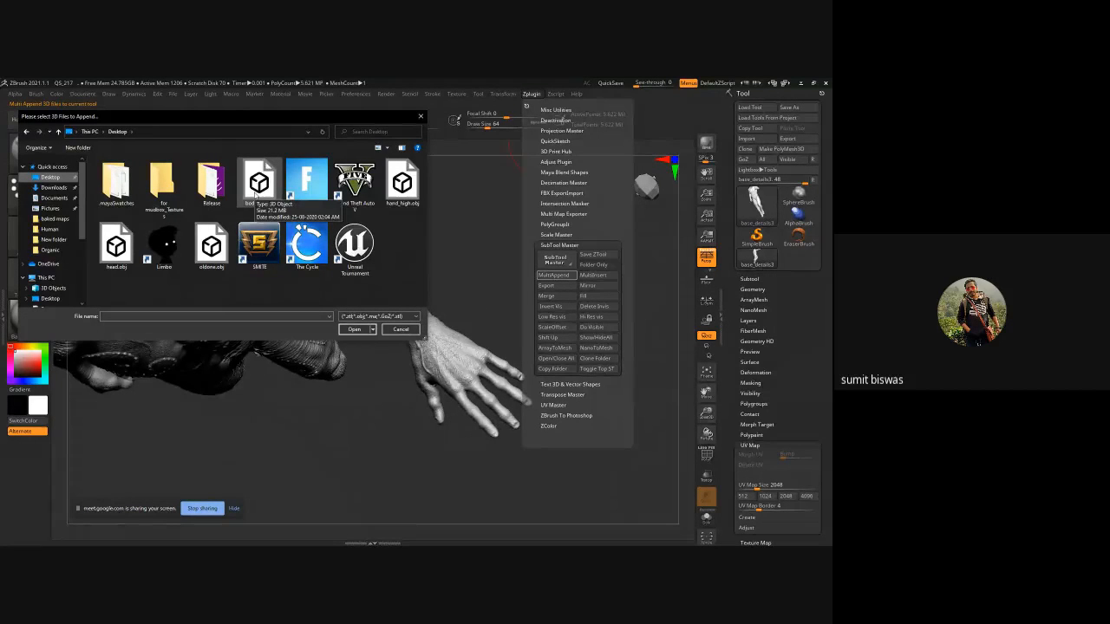
pyautogui.click(211, 252)
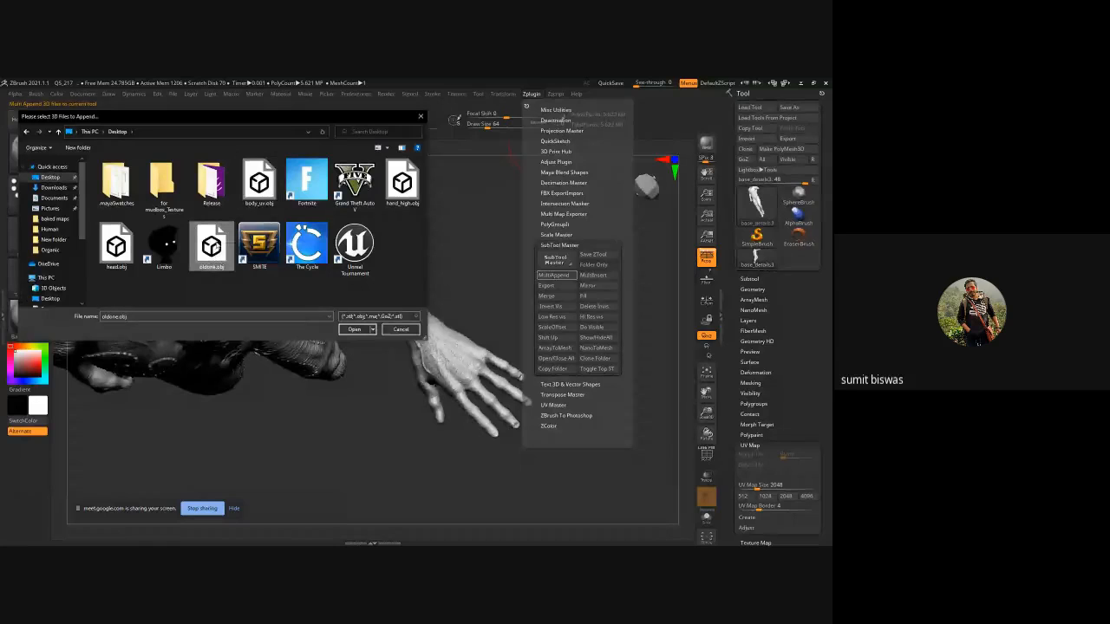
pyautogui.click(354, 329)
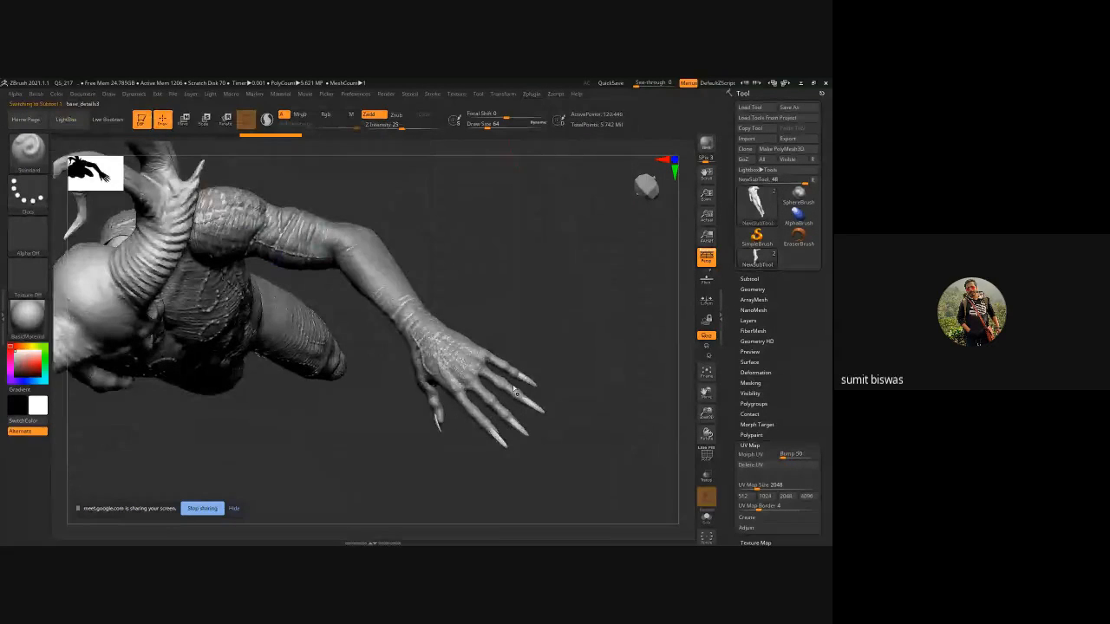
pyautogui.click(750, 280)
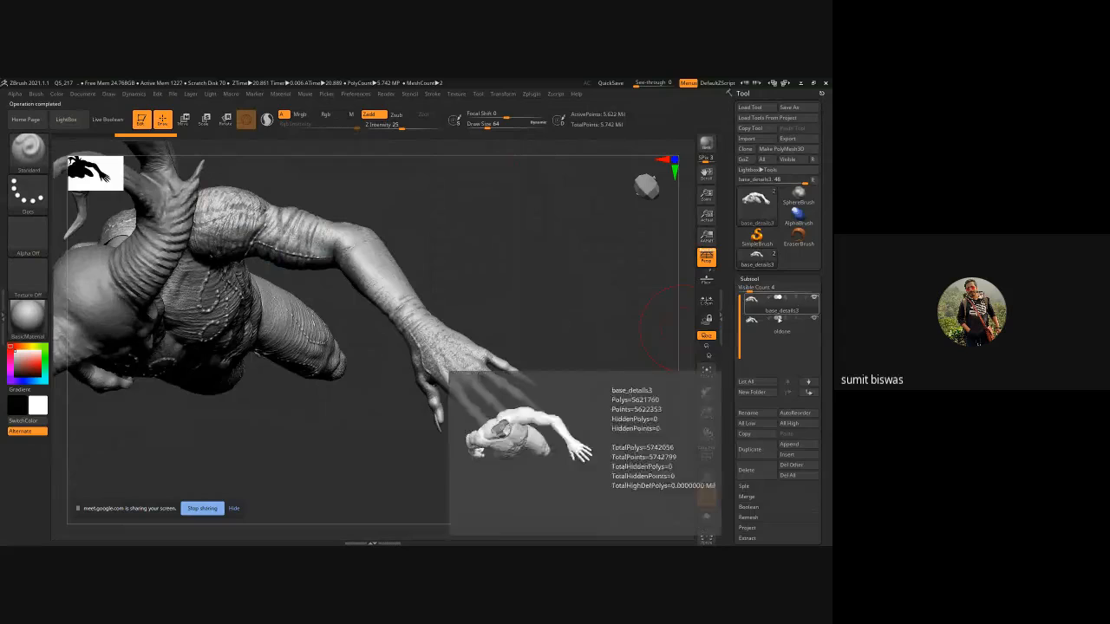
# Select the appended oldone subtool in the subtool list.
pyautogui.moveTo(788, 331)
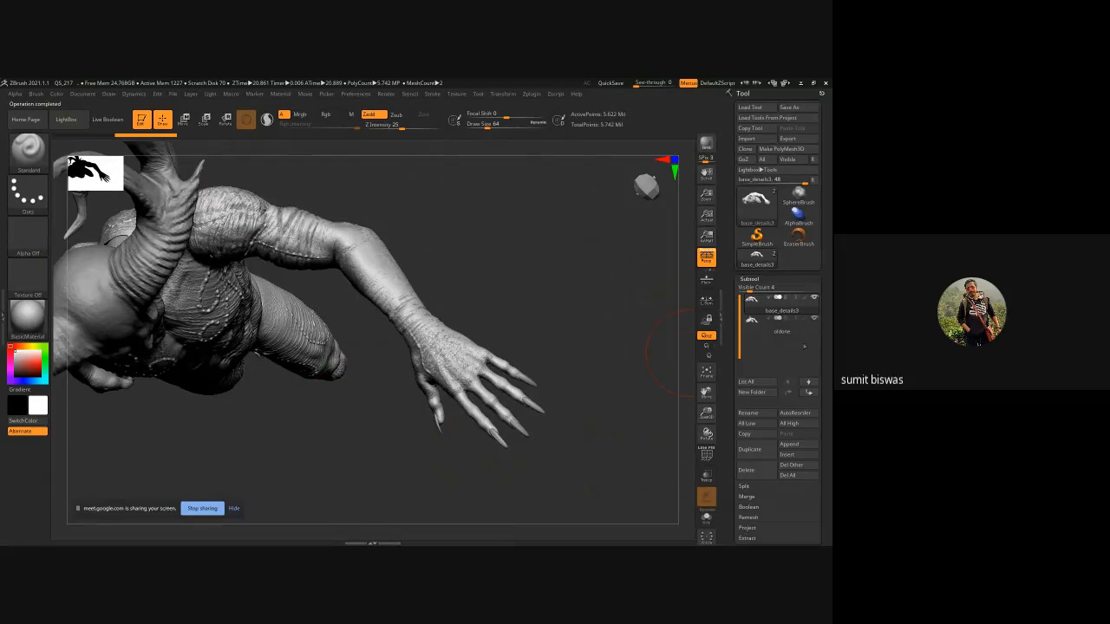
pyautogui.click(778, 325)
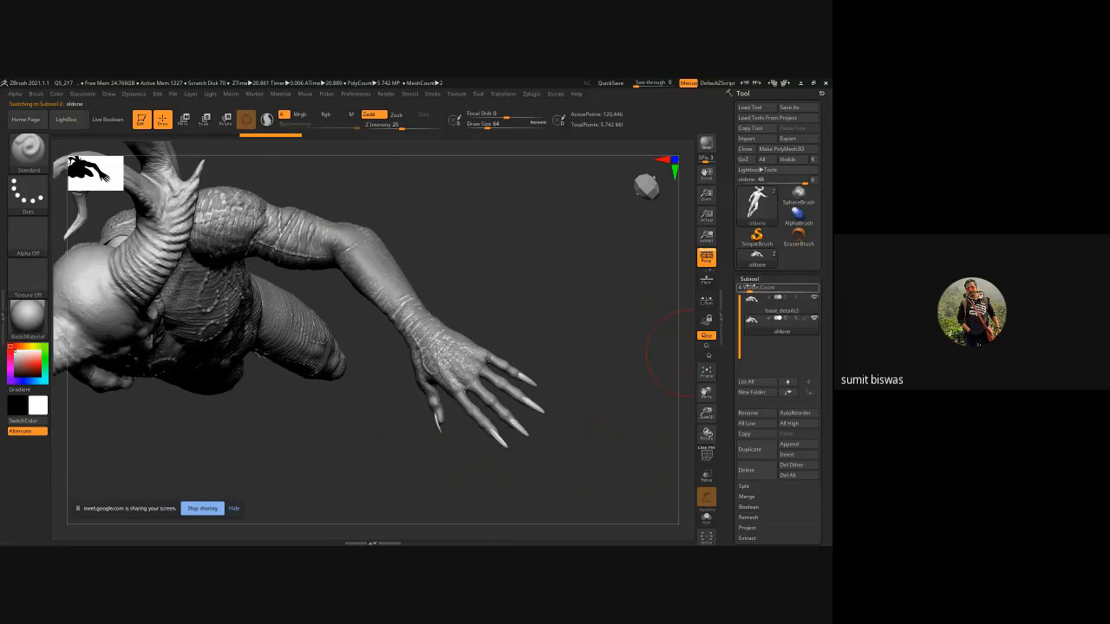
pyautogui.click(751, 278)
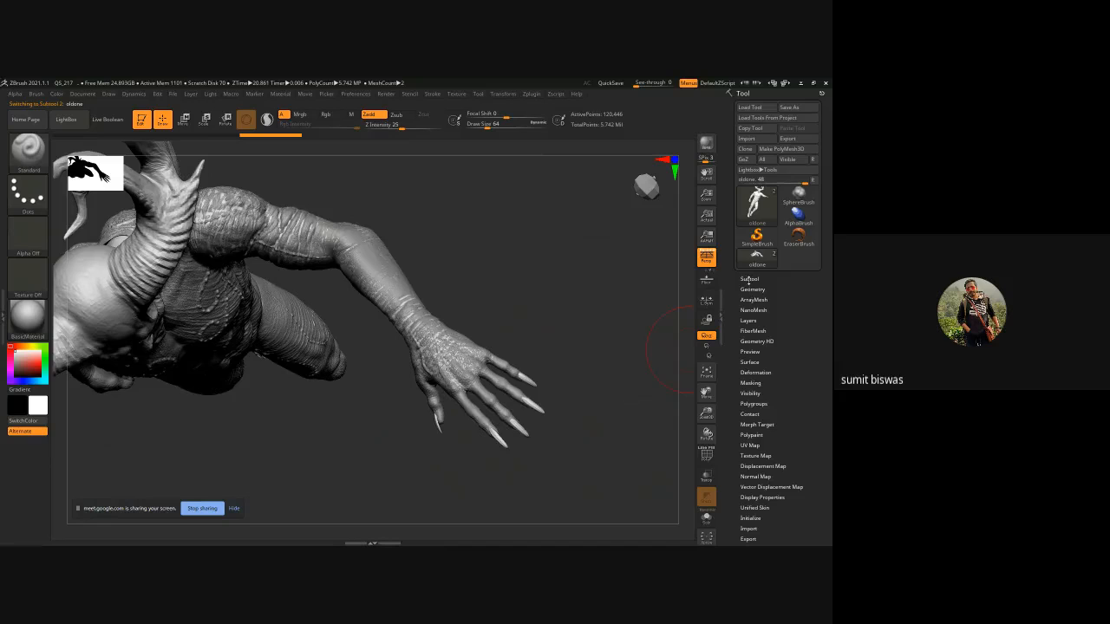
pyautogui.click(750, 278)
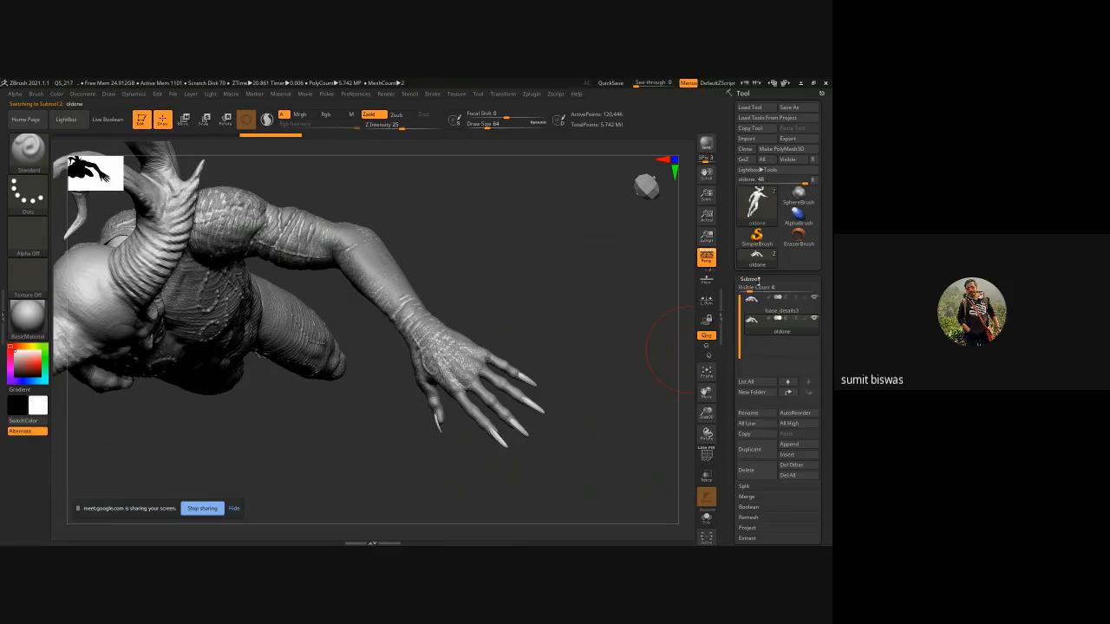
pyautogui.click(749, 278)
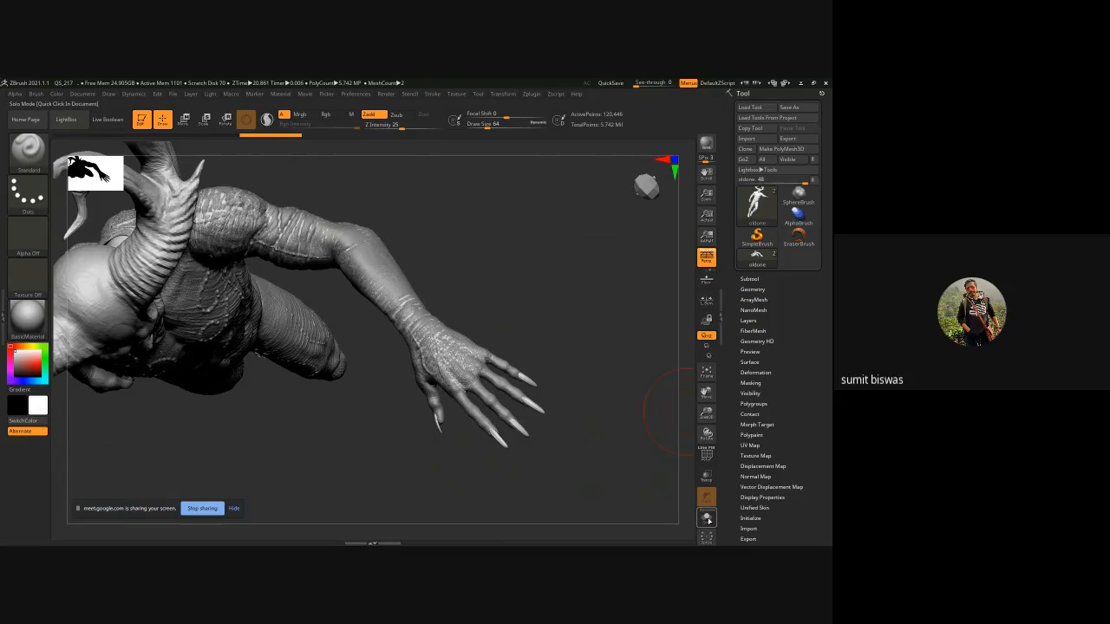
# Turn on polyframe display and create automatic polygroups on the oldone mesh.
pyautogui.hotkey('shift', 'd')
pyautogui.hotkey('shift', 'f')
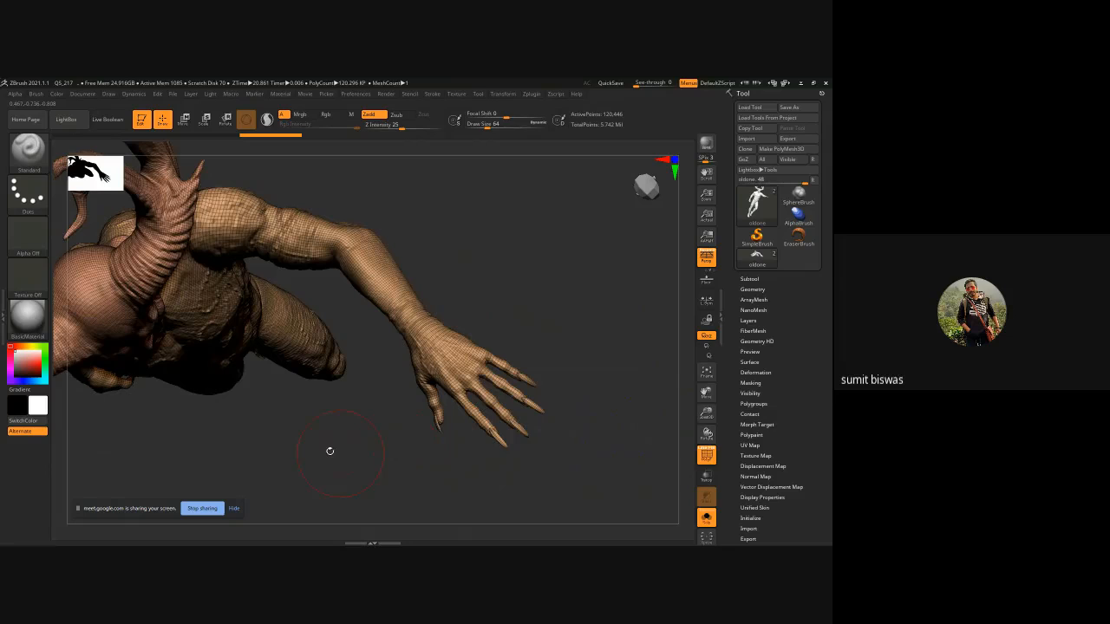
pyautogui.moveTo(309, 445)
pyautogui.keyDown('alt'); pyautogui.mouseDown()
pyautogui.moveTo(433, 460)
pyautogui.moveTo(396, 461)
pyautogui.moveTo(399, 383)
pyautogui.mouseUp(); pyautogui.keyUp('alt')
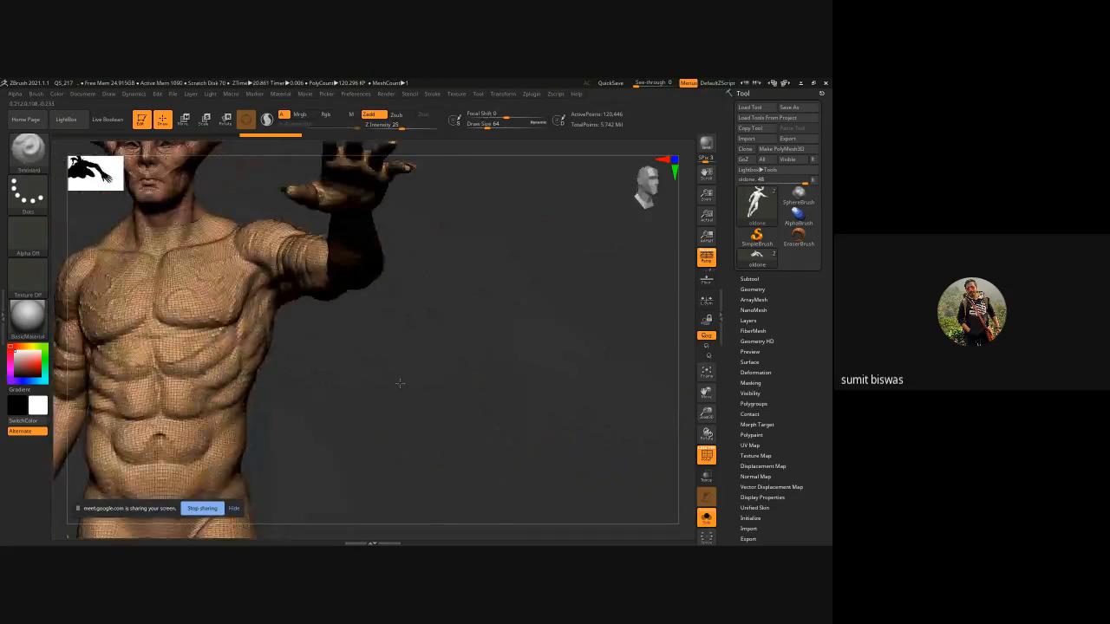
pyautogui.click(751, 404)
pyautogui.click(753, 413)
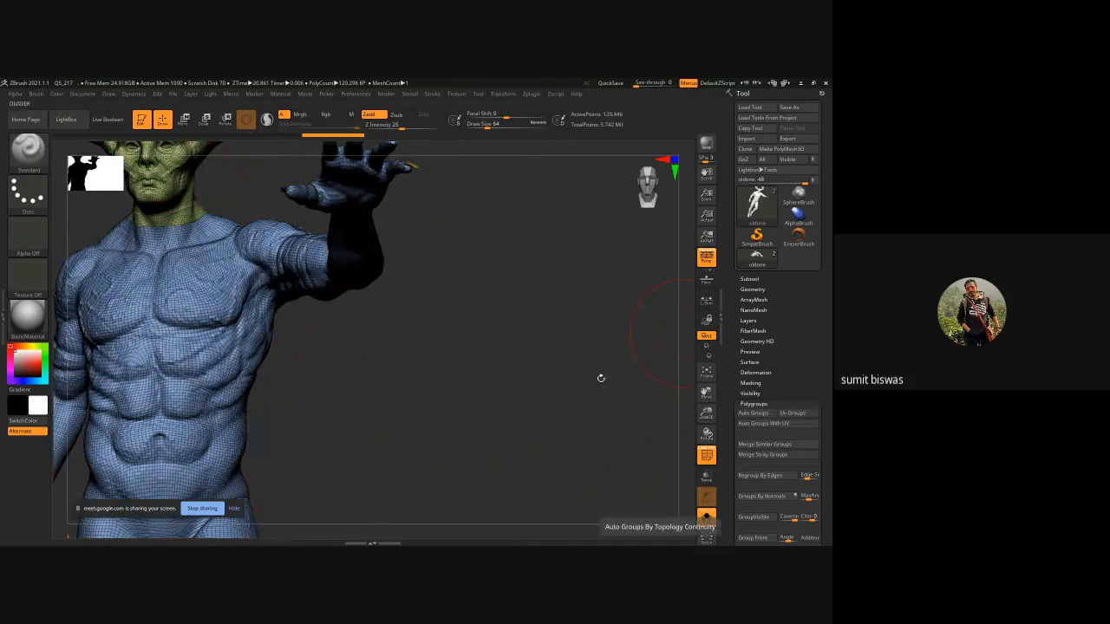
pyautogui.moveTo(451, 324); pyautogui.dragTo(498, 355)
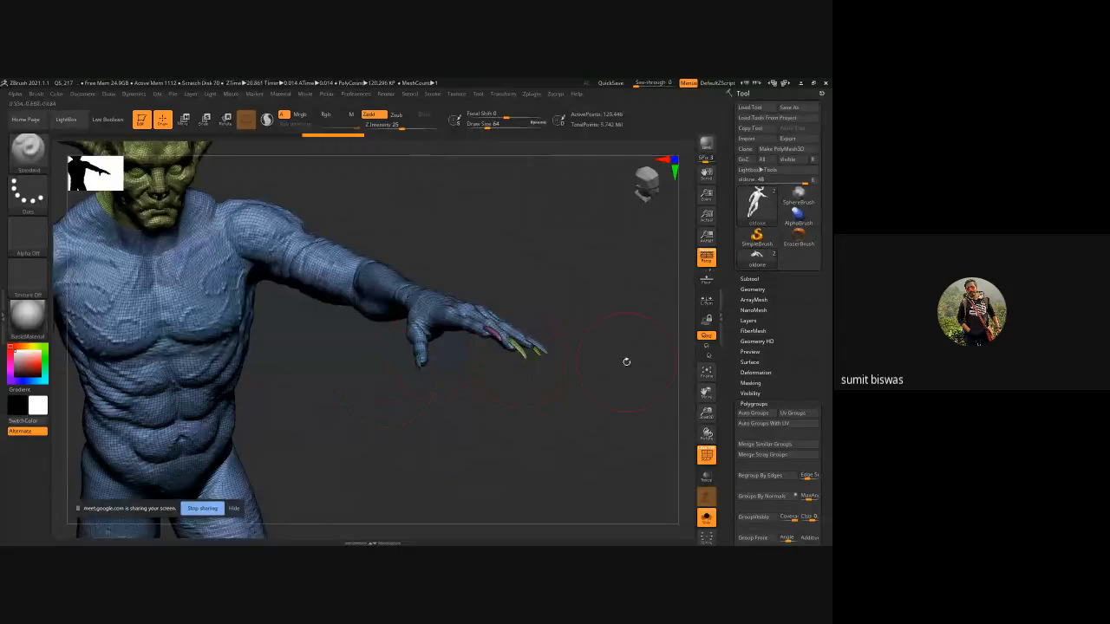
# Split the oldone subtool by its polygroups with Groups Split, accepting the non-undoable warning.
pyautogui.click(749, 278)
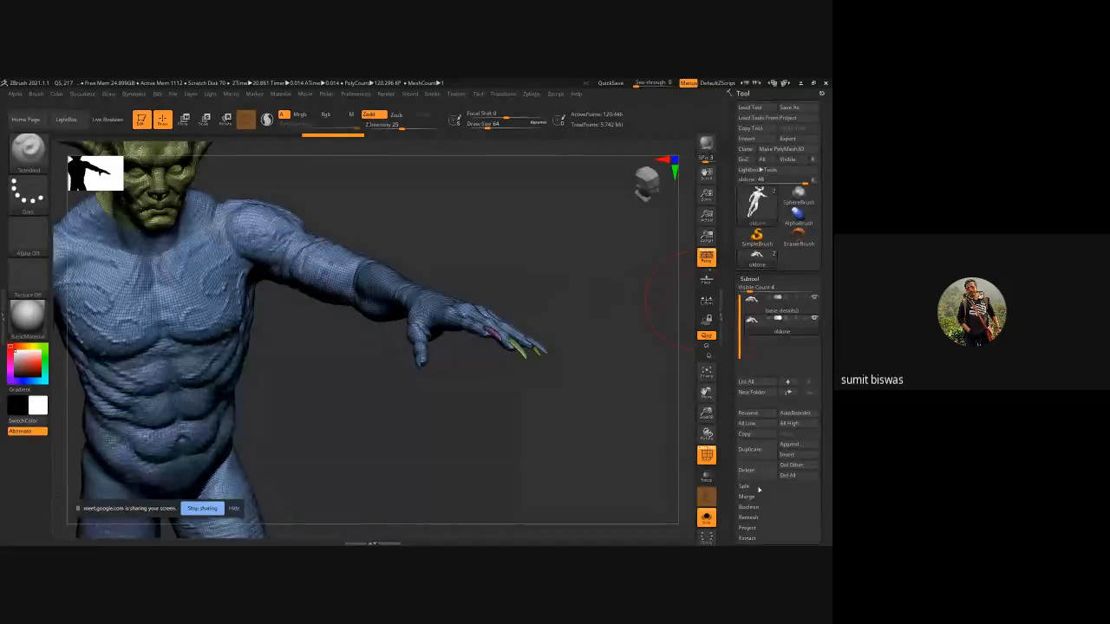
pyautogui.click(758, 490)
pyautogui.click(800, 496)
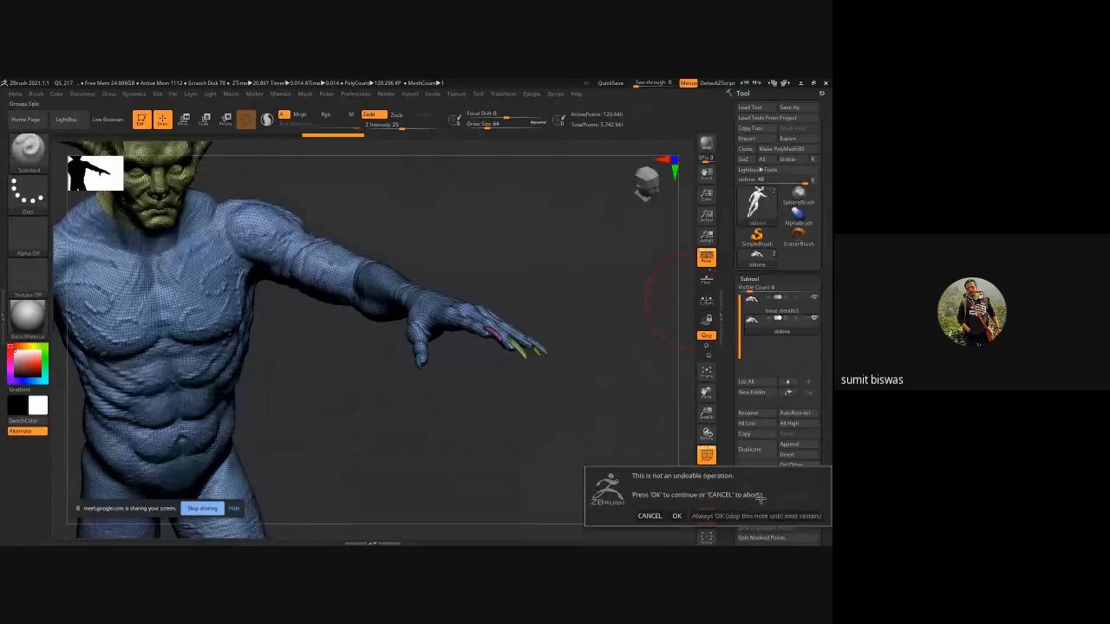
pyautogui.click(706, 513)
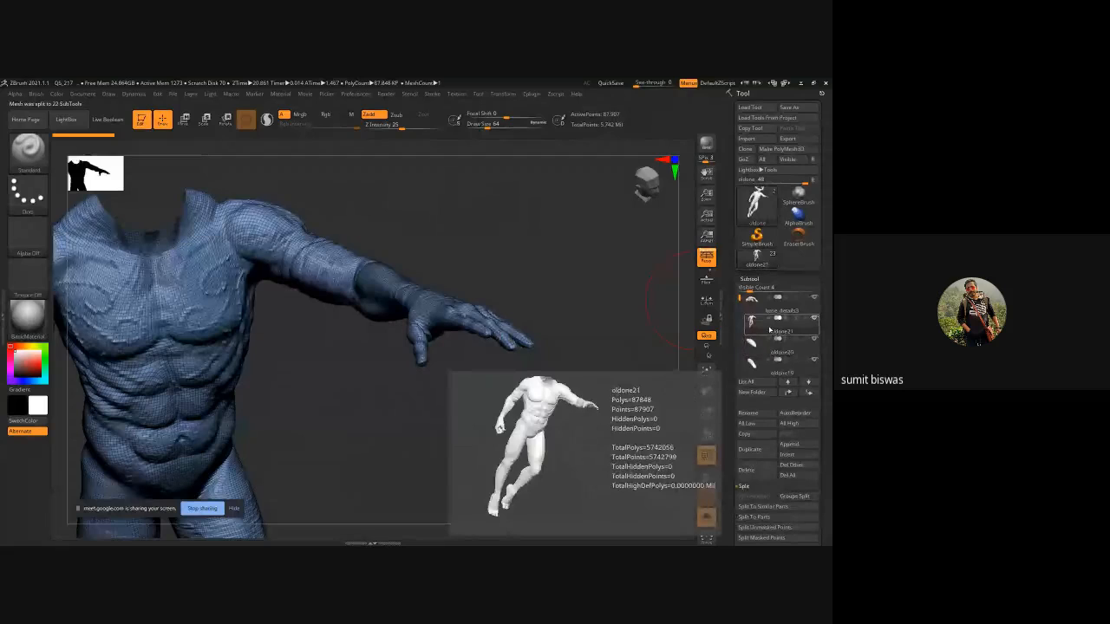
# Delete the extra split-off subtools one after another, keeping only the oldone21 body and base_details3.
pyautogui.click(774, 351)
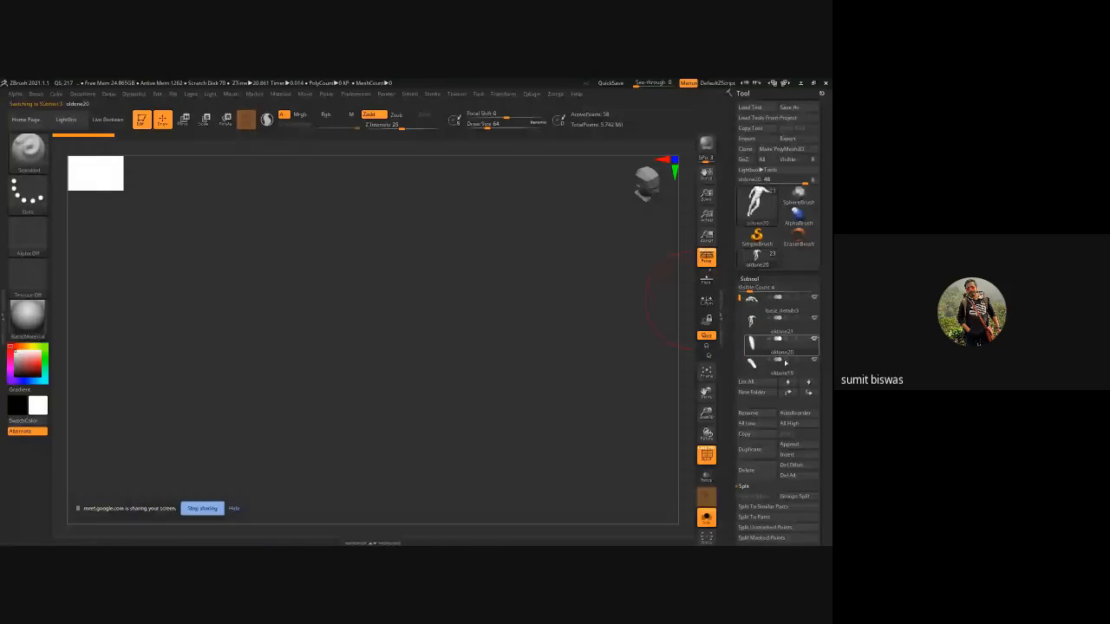
pyautogui.click(759, 470)
pyautogui.click(760, 470)
pyautogui.click(759, 470)
pyautogui.click(760, 469)
pyautogui.click(762, 471)
pyautogui.click(762, 470)
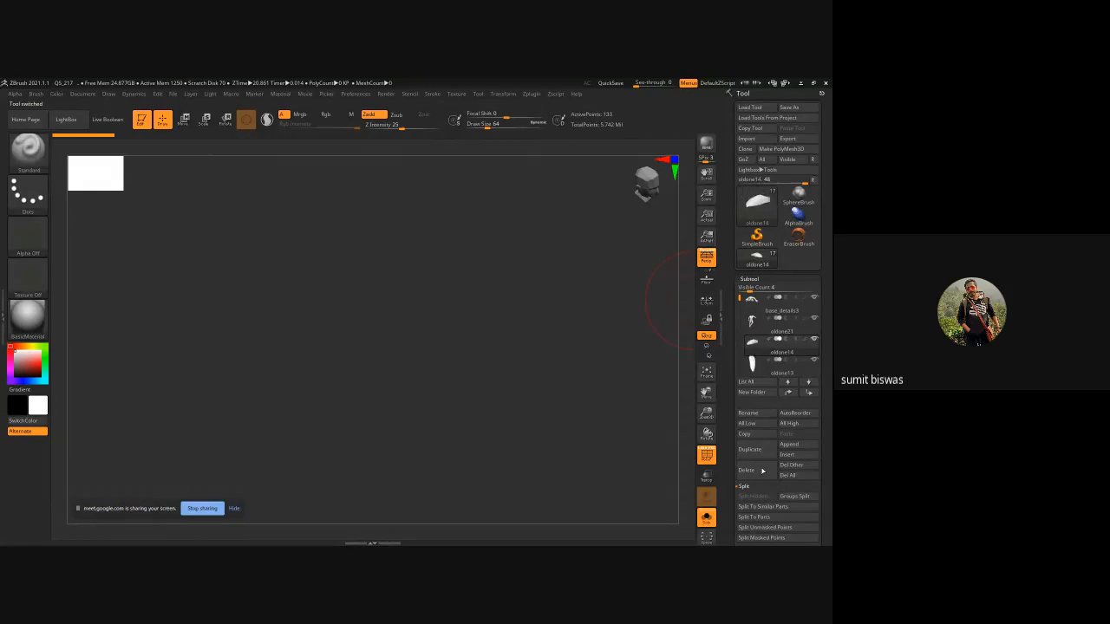
pyautogui.click(762, 471)
pyautogui.click(762, 471)
pyautogui.click(762, 470)
pyautogui.click(762, 471)
pyautogui.click(762, 471)
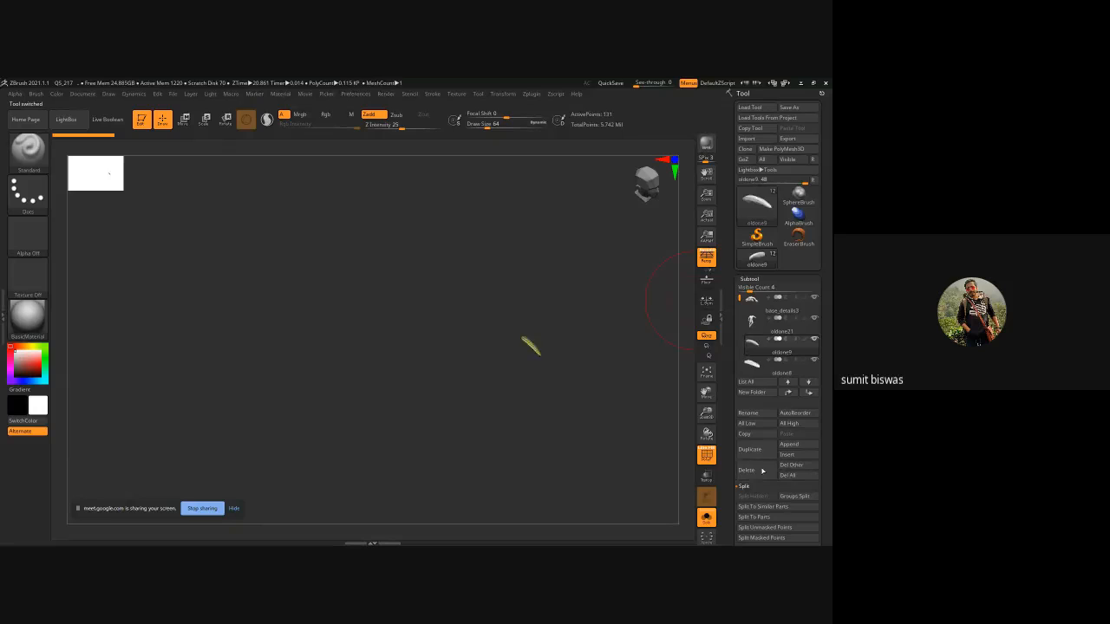
pyautogui.click(762, 470)
pyautogui.click(762, 471)
pyautogui.click(761, 471)
pyautogui.click(762, 470)
pyautogui.click(762, 471)
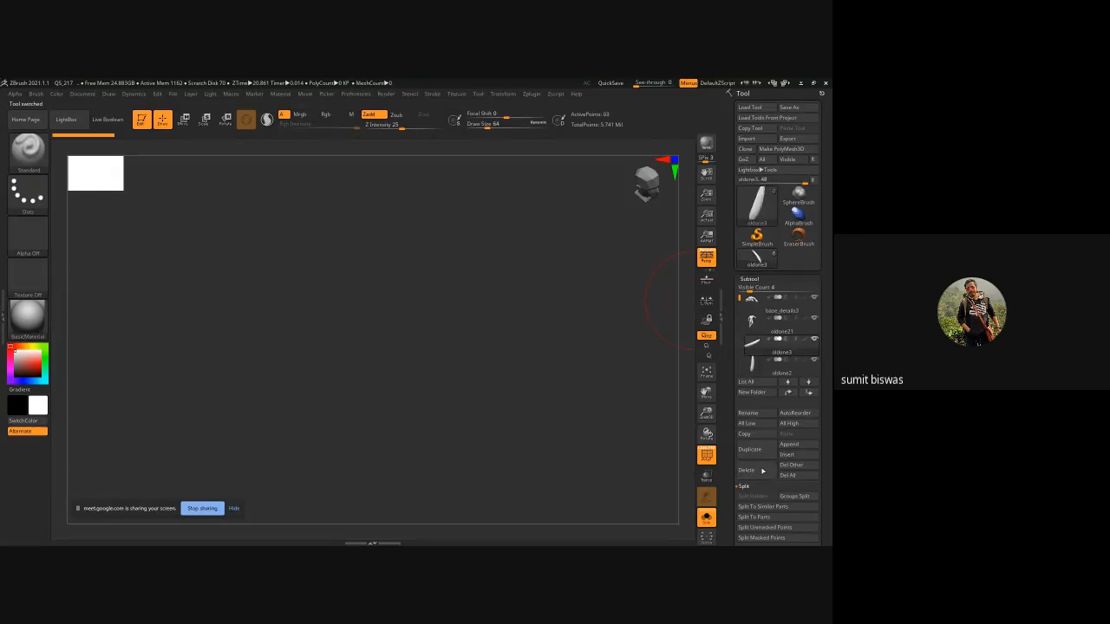
pyautogui.click(762, 471)
pyautogui.click(762, 471)
pyautogui.click(762, 471)
pyautogui.click(762, 471)
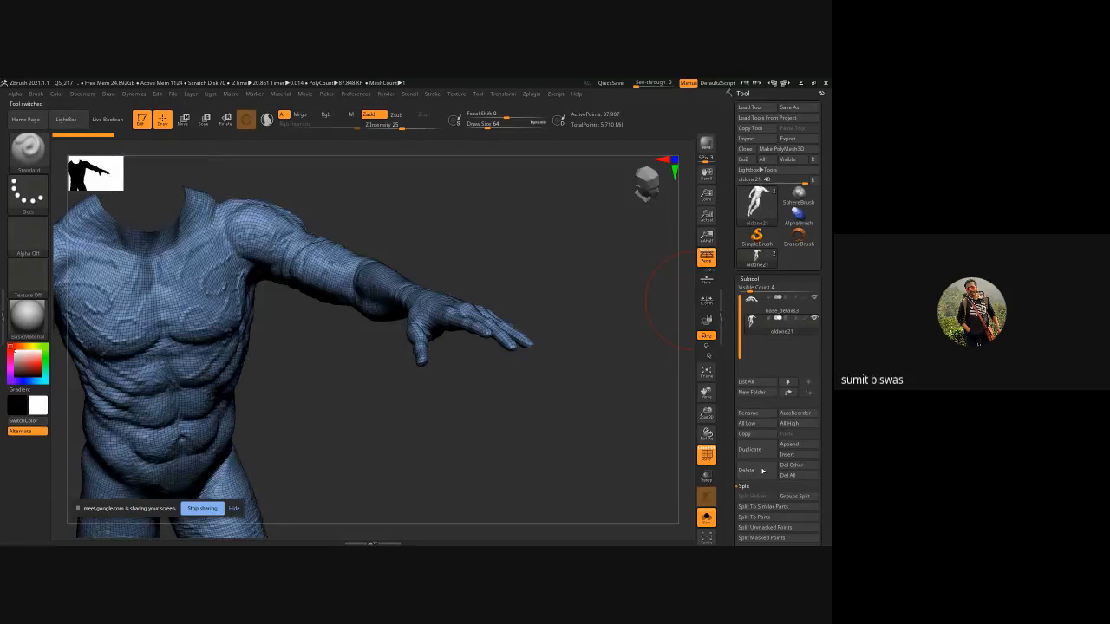
# Toggle Morph UV on and off to inspect oldone21's UV layout, then switch off polyframe display.
pyautogui.click(750, 279)
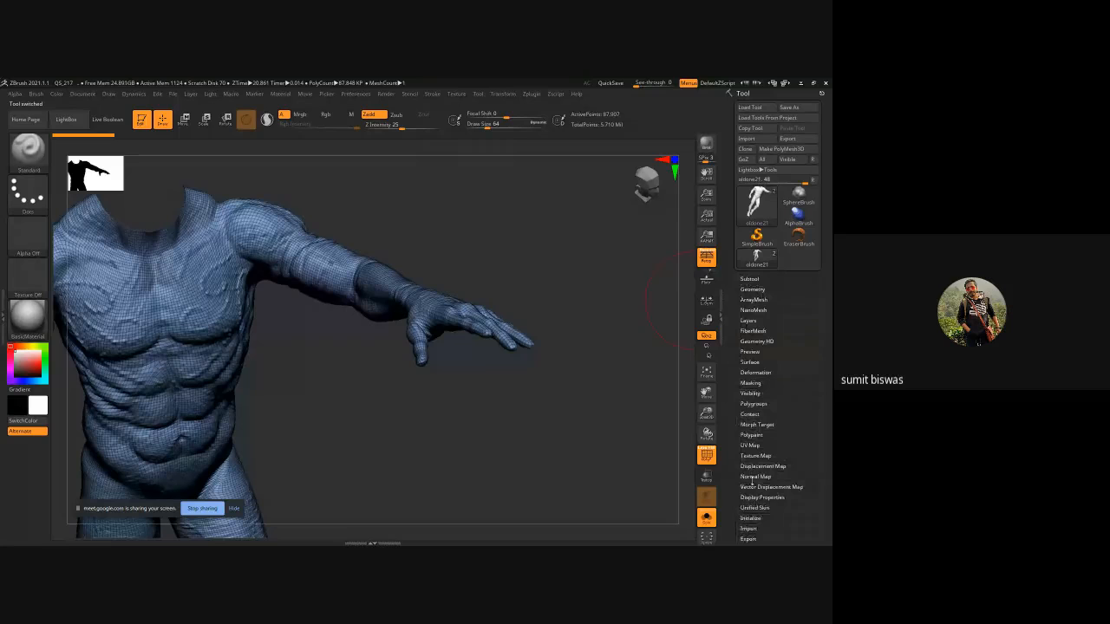
pyautogui.click(750, 445)
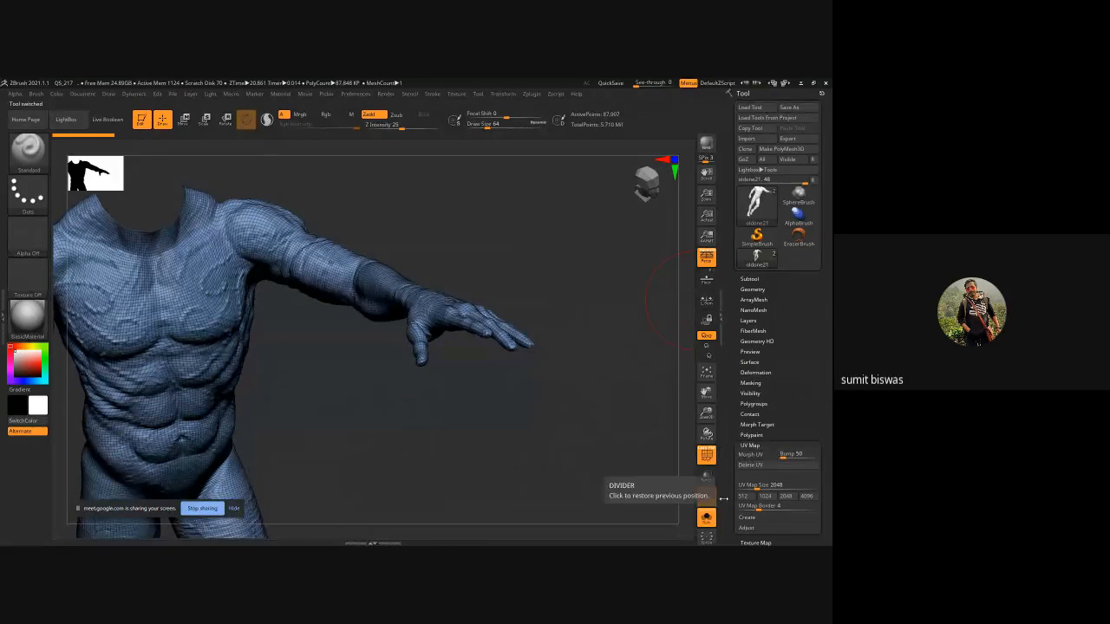
pyautogui.moveTo(532, 408); pyautogui.dragTo(661, 448)
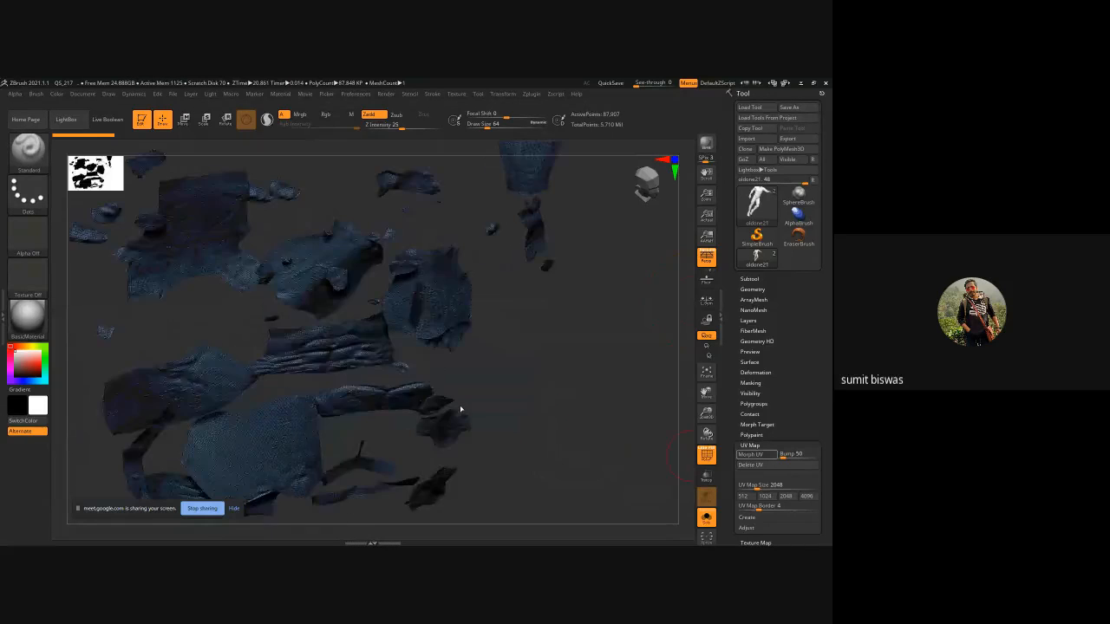
pyautogui.click(751, 454)
pyautogui.click(752, 454)
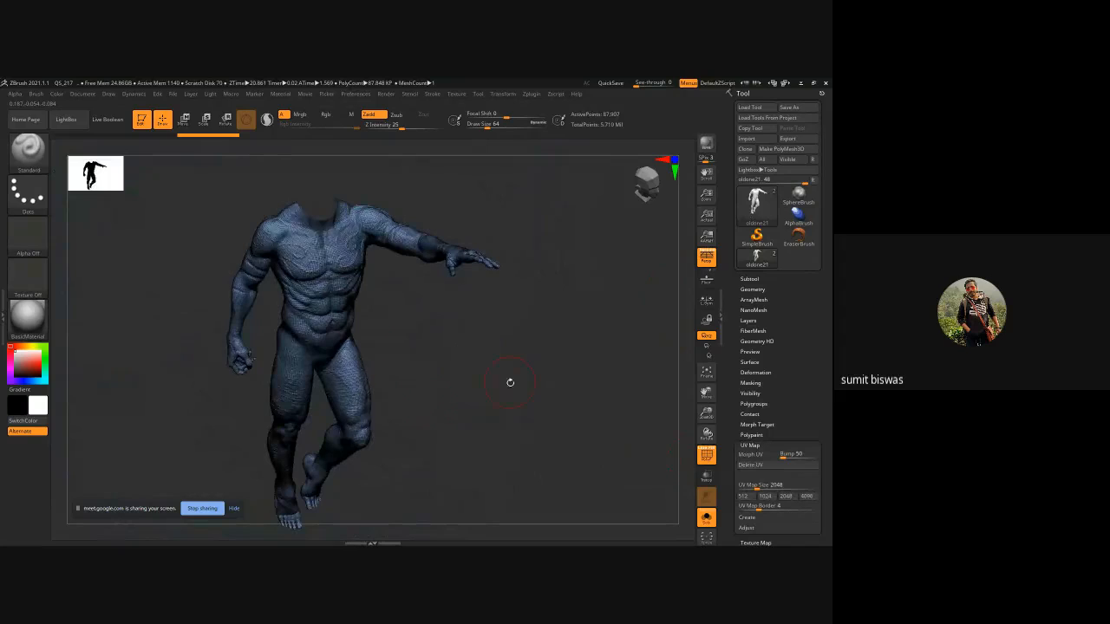
pyautogui.moveTo(482, 385)
pyautogui.mouseDown()
pyautogui.moveTo(443, 243)
pyautogui.moveTo(478, 314)
pyautogui.mouseUp()
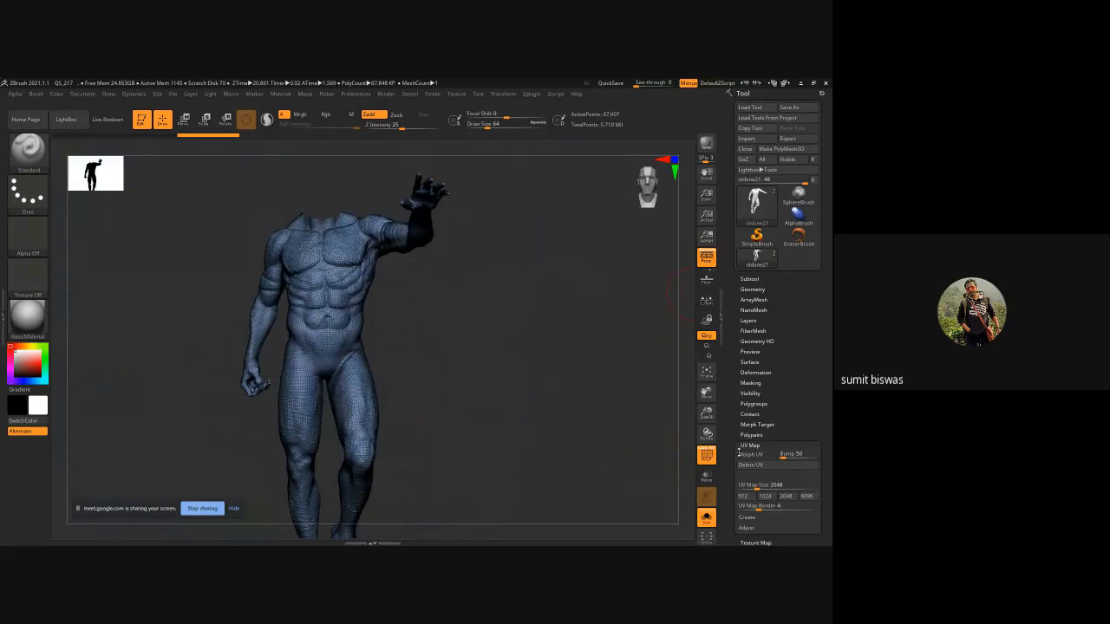
pyautogui.click(707, 454)
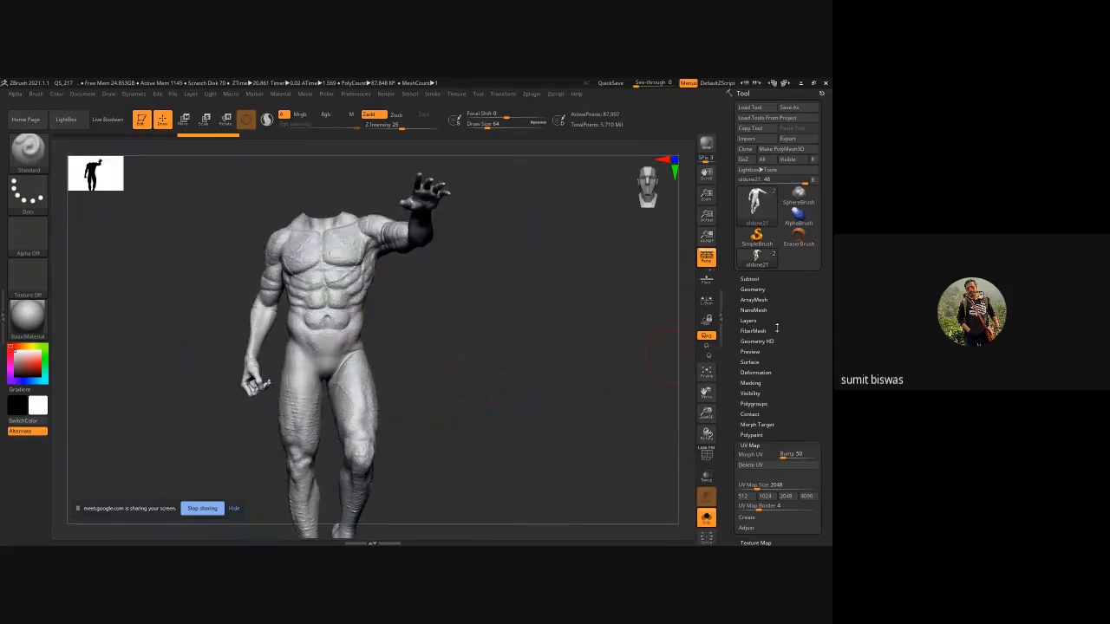
# Examine the oldone21 body from several angles, including the arm and hand.
pyautogui.click(749, 279)
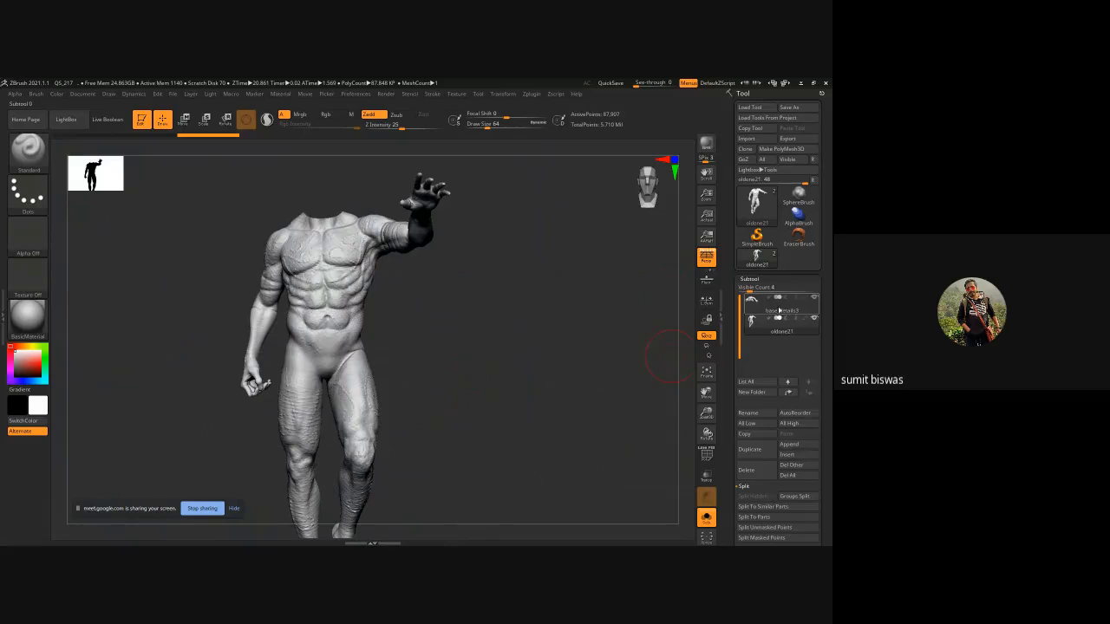
pyautogui.moveTo(814, 310)
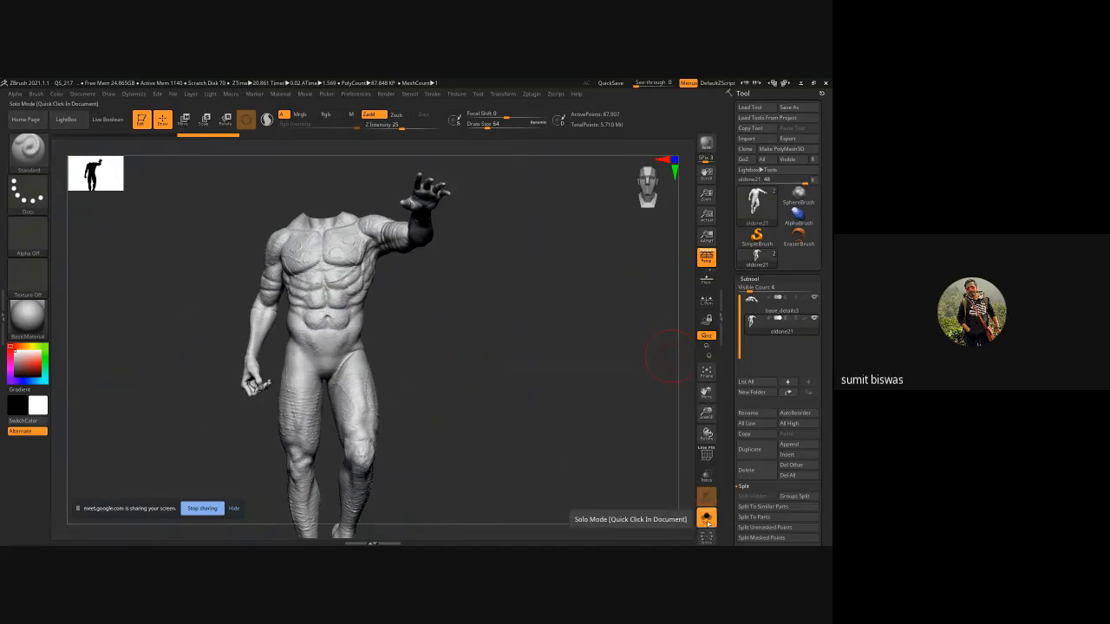
pyautogui.moveTo(498, 317); pyautogui.dragTo(508, 322)
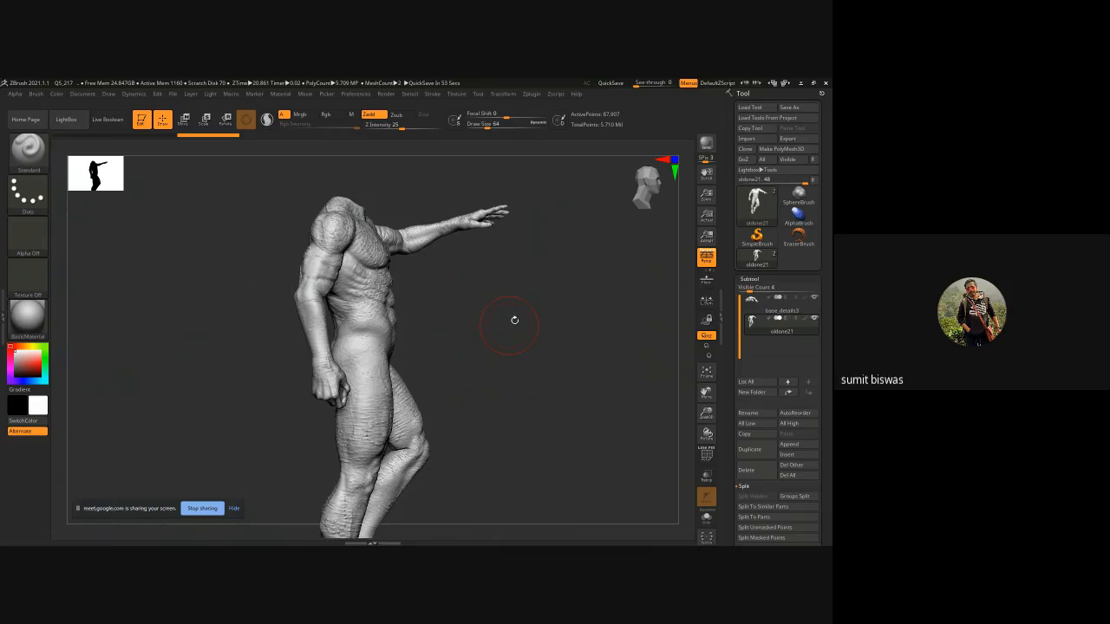
pyautogui.moveTo(514, 320); pyautogui.dragTo(520, 391)
pyautogui.moveTo(530, 257); pyautogui.dragTo(449, 275)
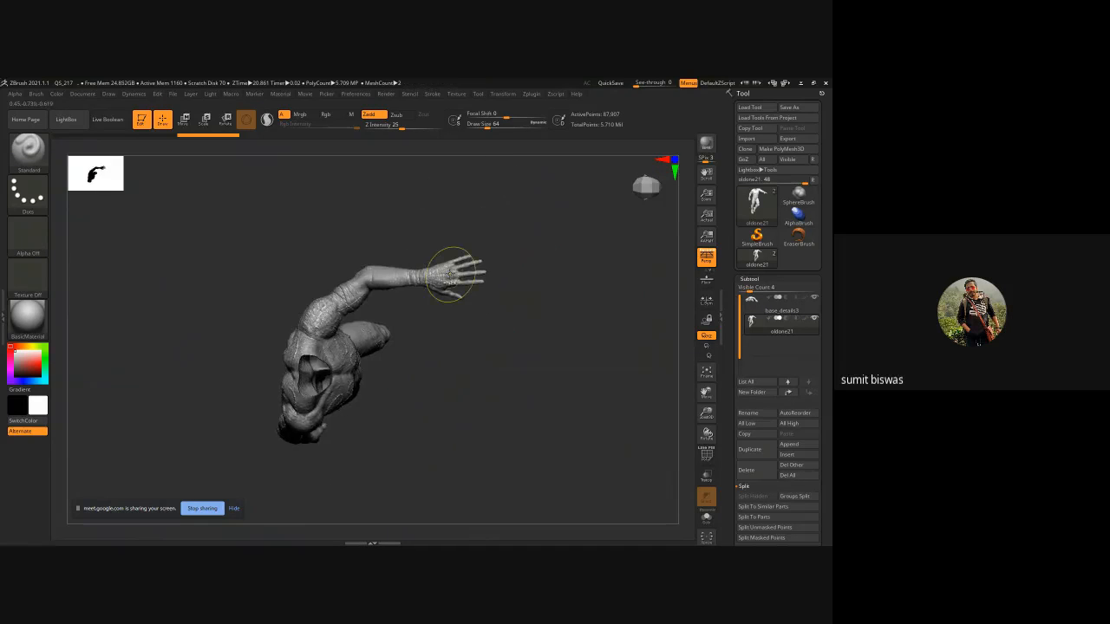
pyautogui.keyDown('ctrl'); pyautogui.moveTo(450, 274); pyautogui.dragTo(539, 356, button='right'); pyautogui.keyUp('ctrl')
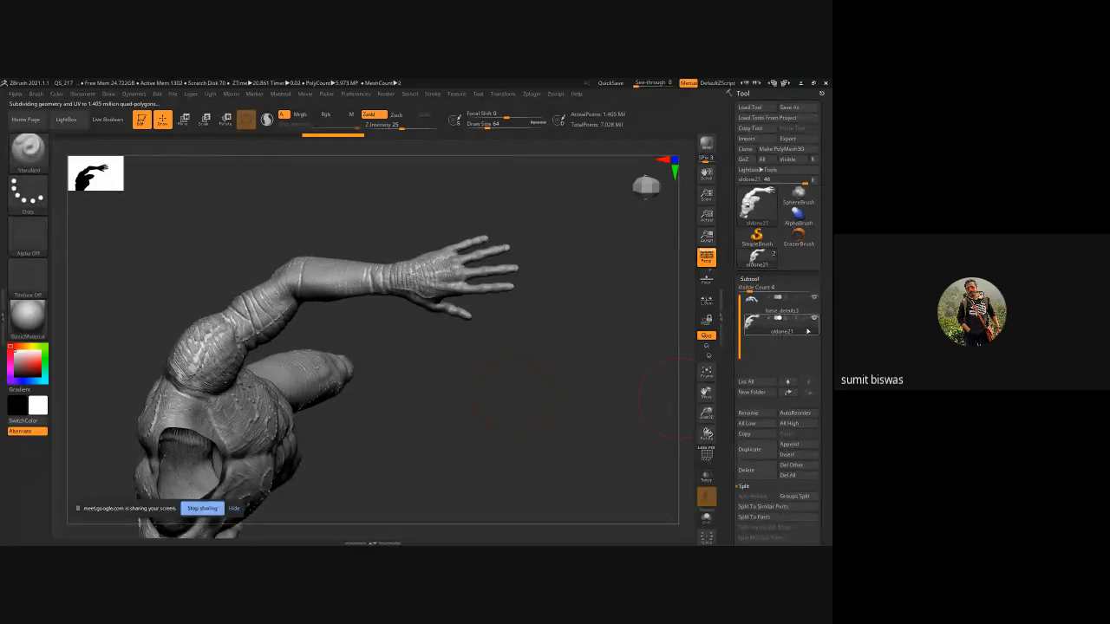
# Project the detail from all subtools onto oldone21 with ProjectAll.
pyautogui.moveTo(778, 310)
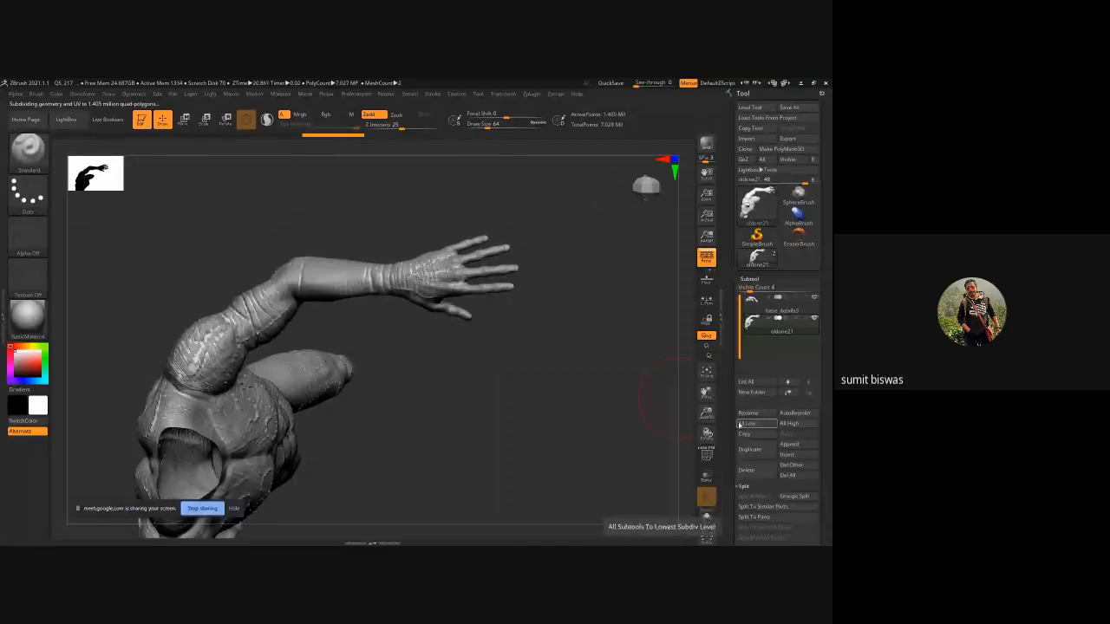
pyautogui.scroll(-3, 729, 425)
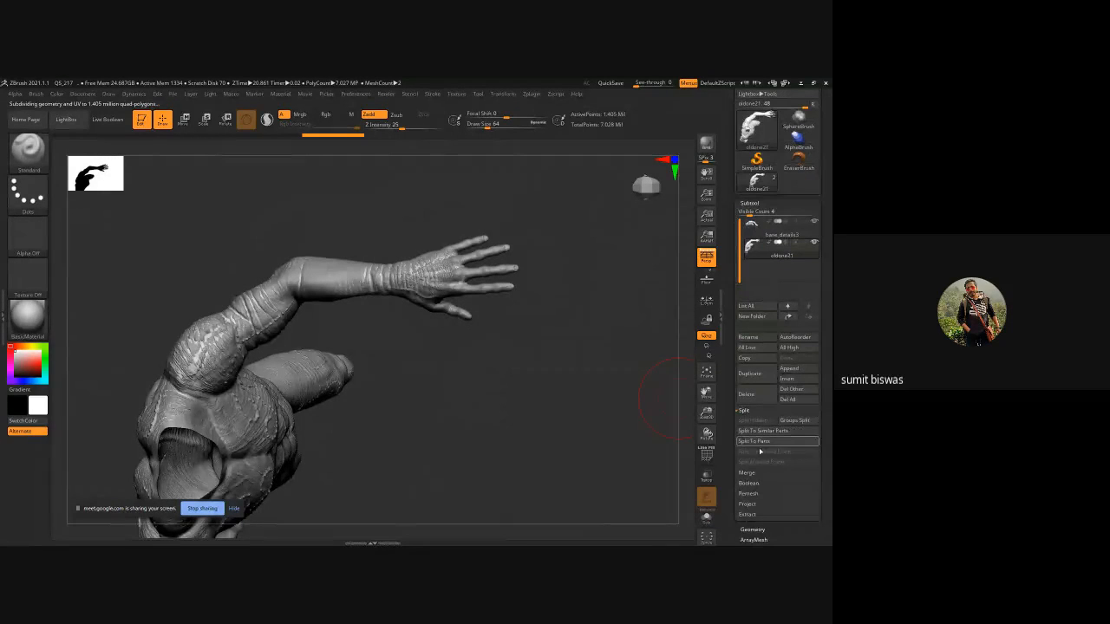
pyautogui.click(751, 502)
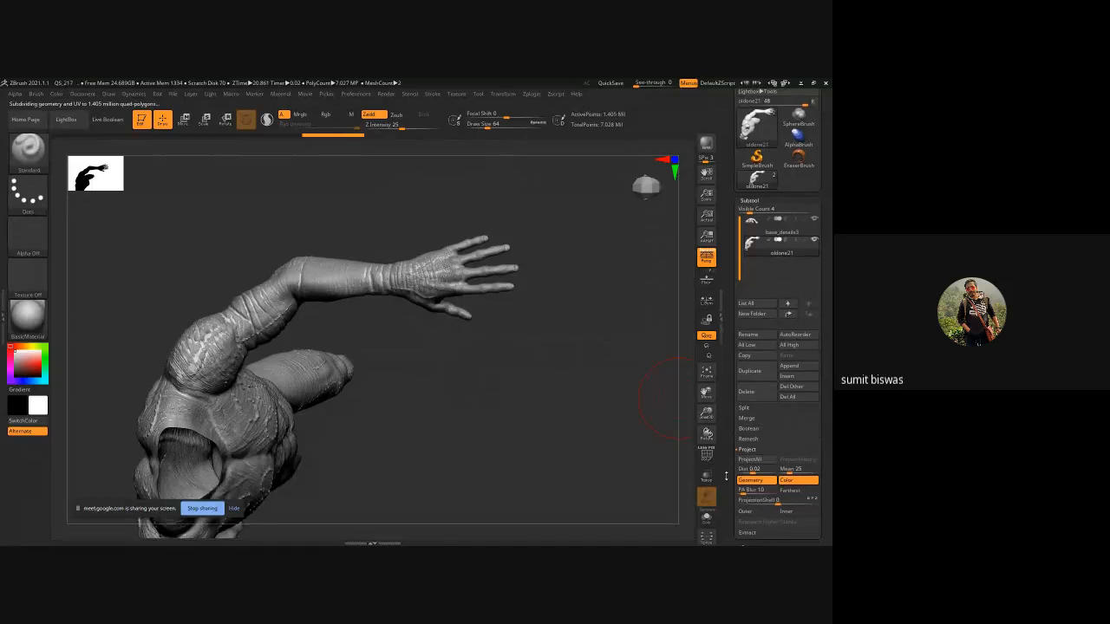
pyautogui.click(788, 407)
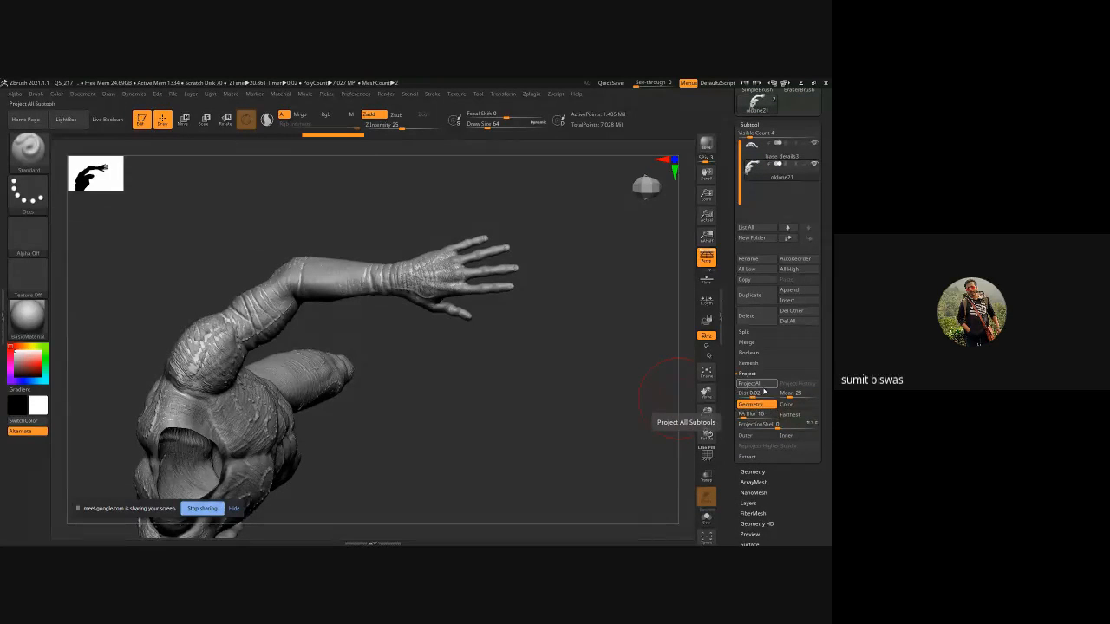
pyautogui.click(751, 383)
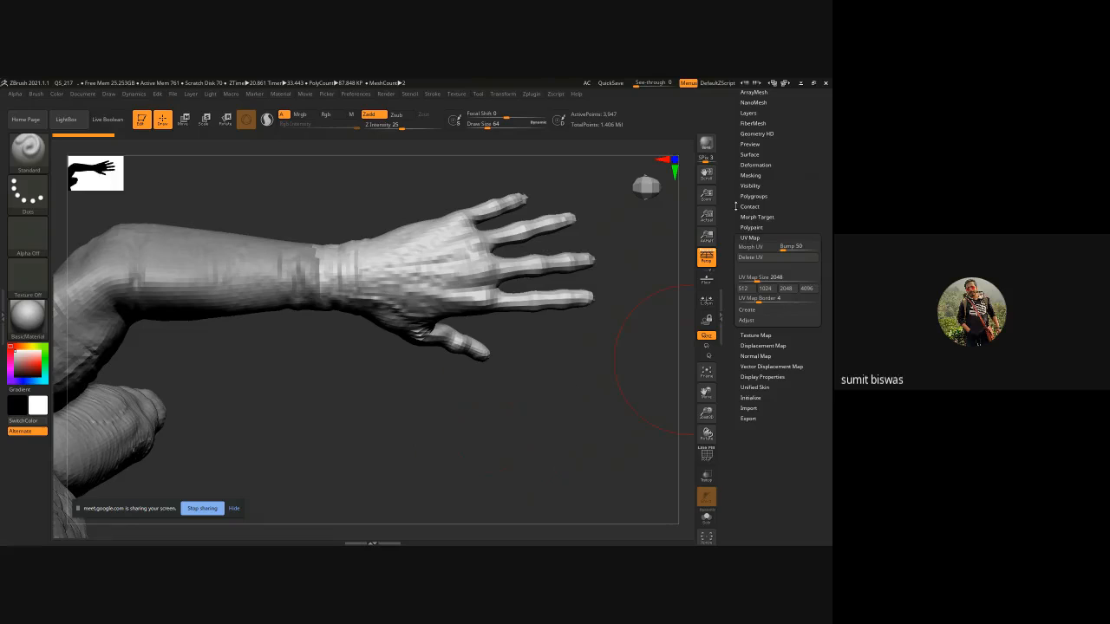
# Delete the oldone22 subtool from the subtool list.
pyautogui.moveTo(736, 206); pyautogui.dragTo(737, 301)
pyautogui.click(753, 266)
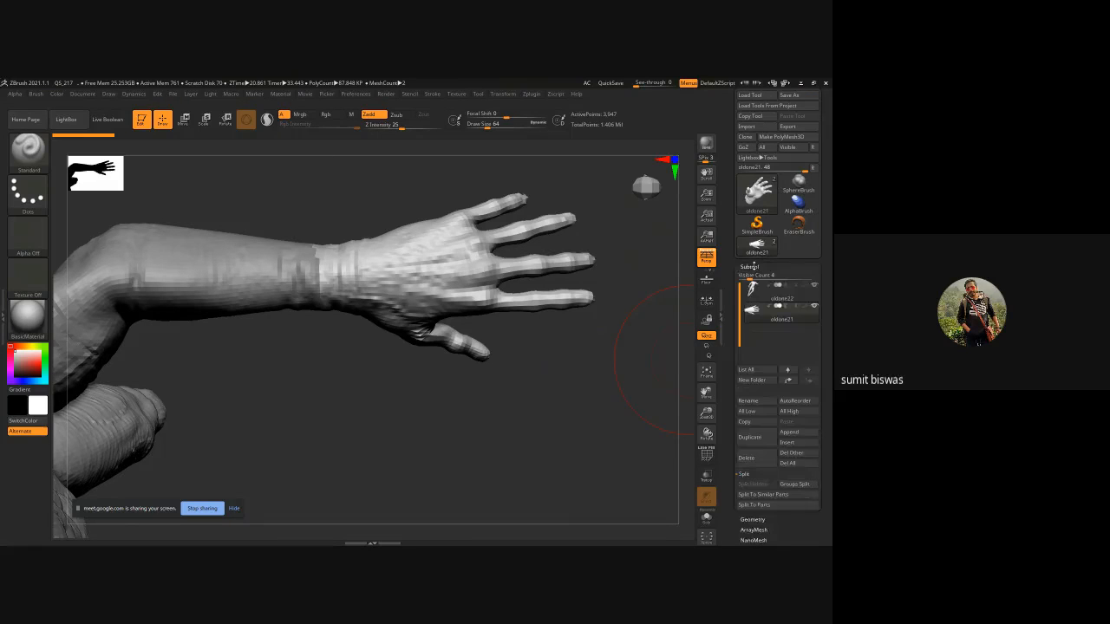
pyautogui.click(811, 302)
pyautogui.click(753, 459)
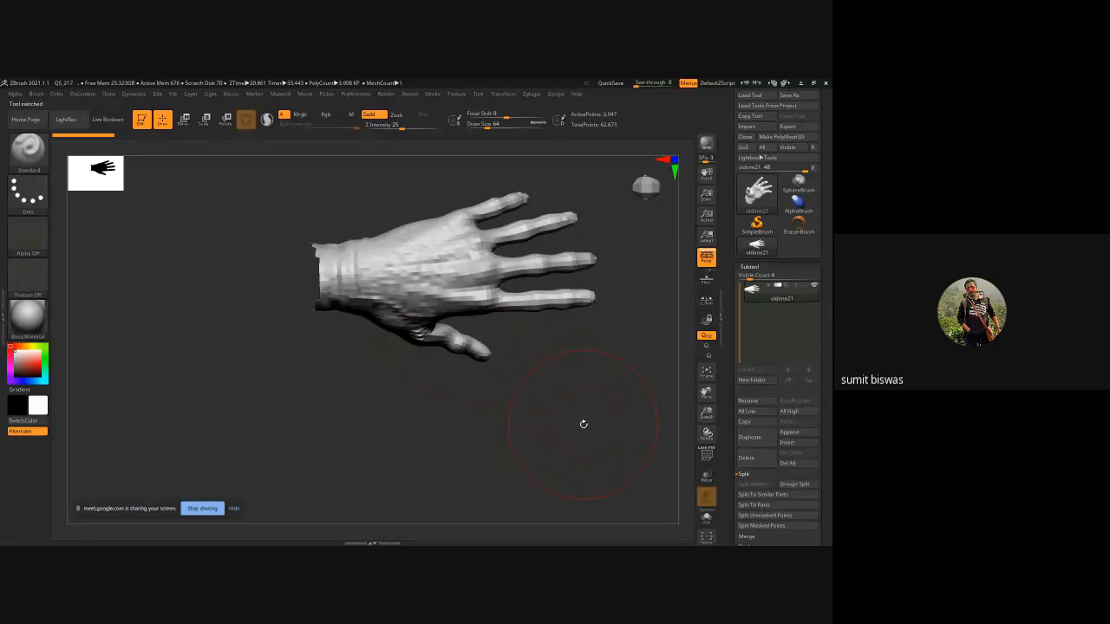
# Try to divide the hand mesh while viewing it from a new angle.
pyautogui.keyDown('alt'); pyautogui.moveTo(543, 377); pyautogui.dragTo(457, 423); pyautogui.keyUp('alt')
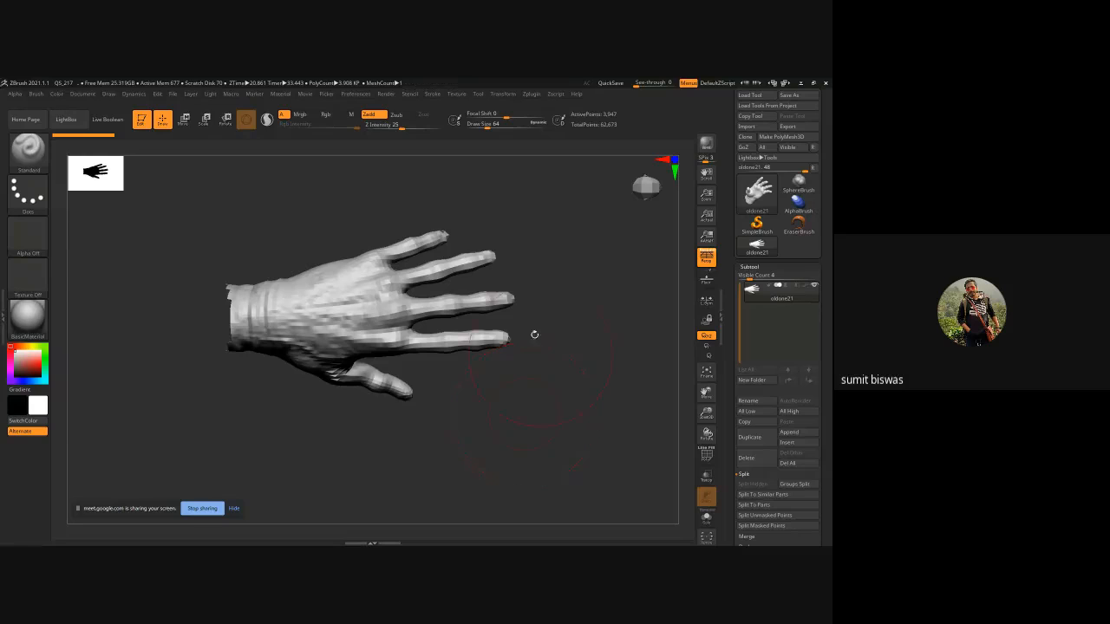
pyautogui.moveTo(476, 376); pyautogui.dragTo(555, 398)
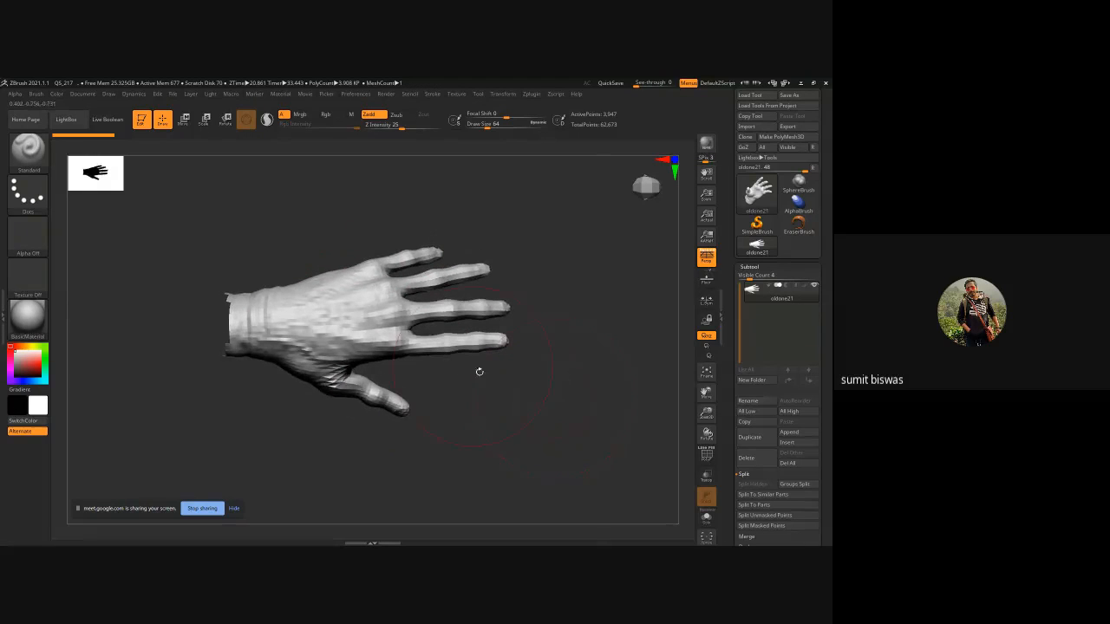
pyautogui.press('ctrl')
pyautogui.press('ctrl')
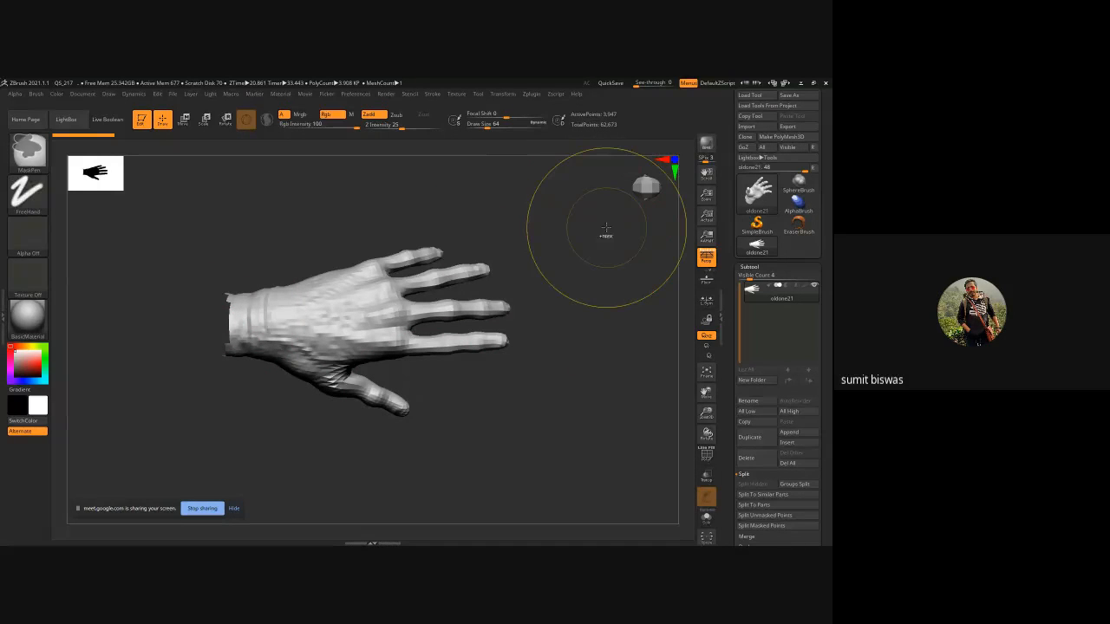
pyautogui.hotkey('ctrl', 'd')
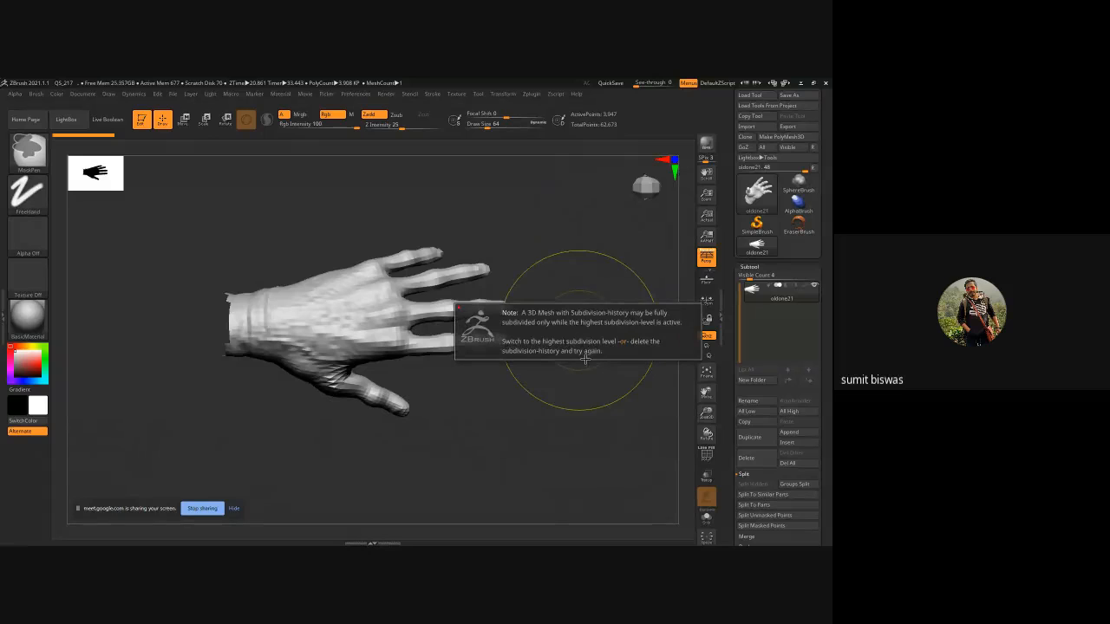
# Switch the hand to its highest subdivision level, 3, in the Geometry settings.
pyautogui.click(749, 267)
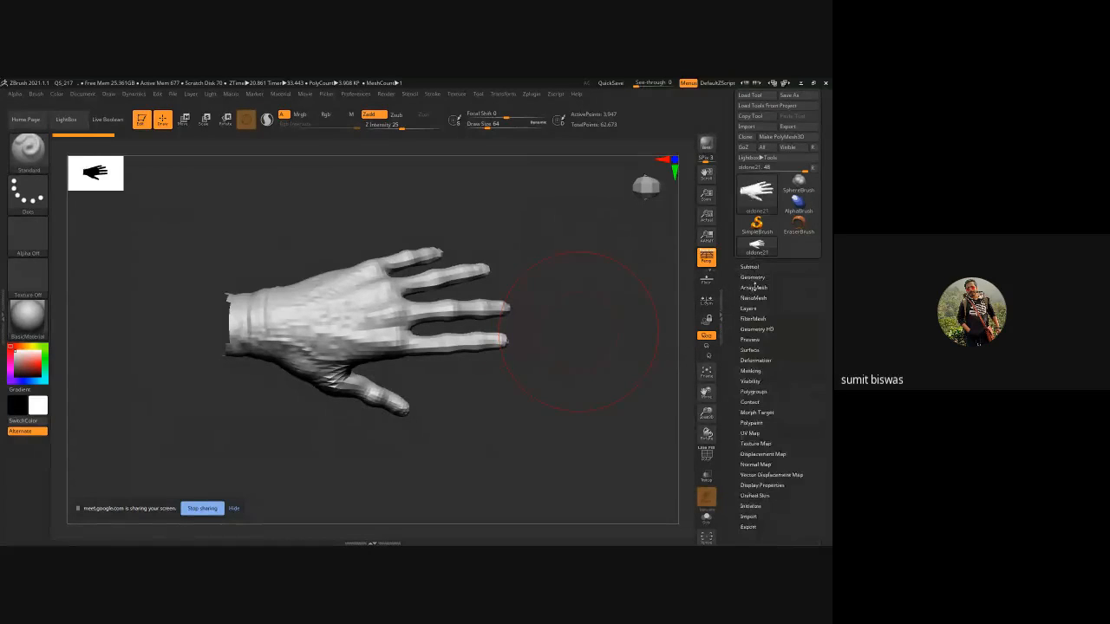
pyautogui.click(751, 277)
pyautogui.moveTo(755, 297); pyautogui.dragTo(777, 297)
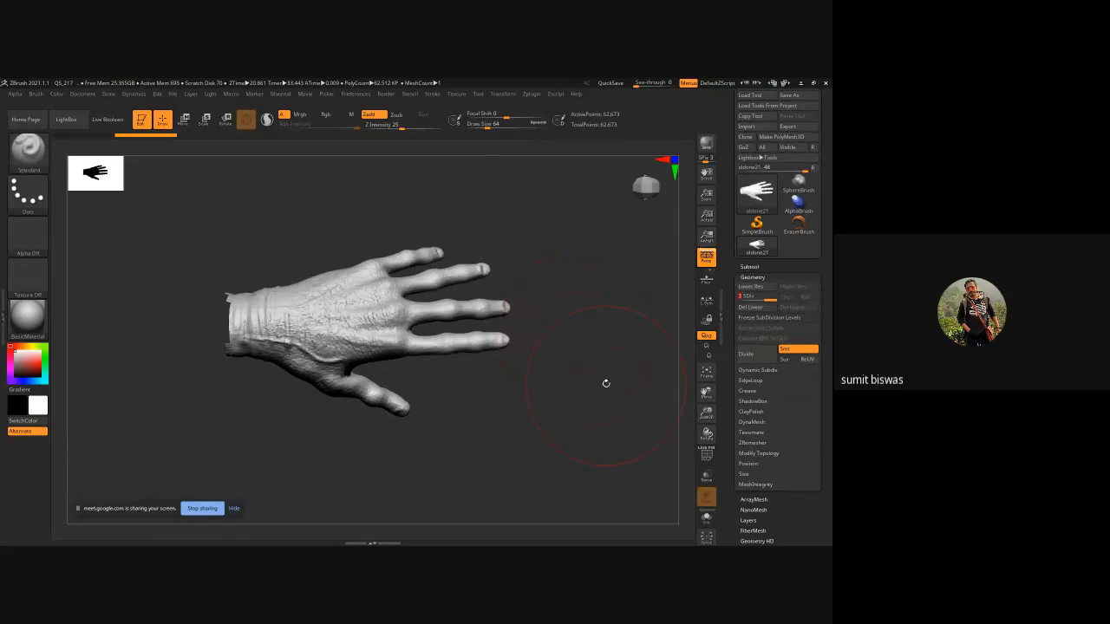
# Divide the hand mesh three more times.
pyautogui.press('ctrl')
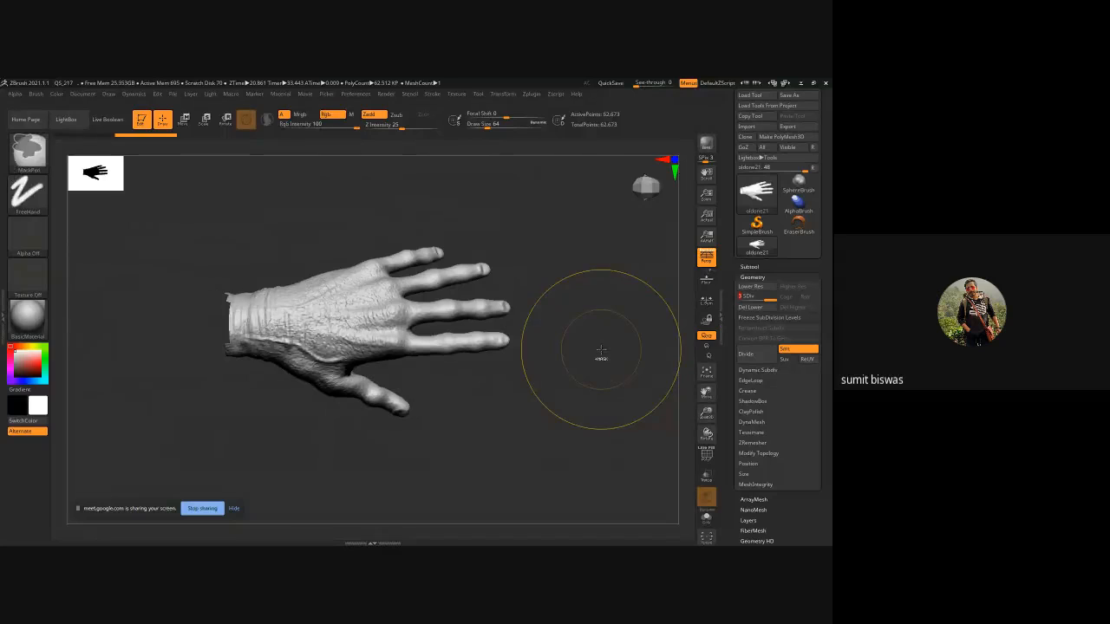
pyautogui.hotkey('ctrl', 'd')
pyautogui.hotkey('ctrl', 'd')
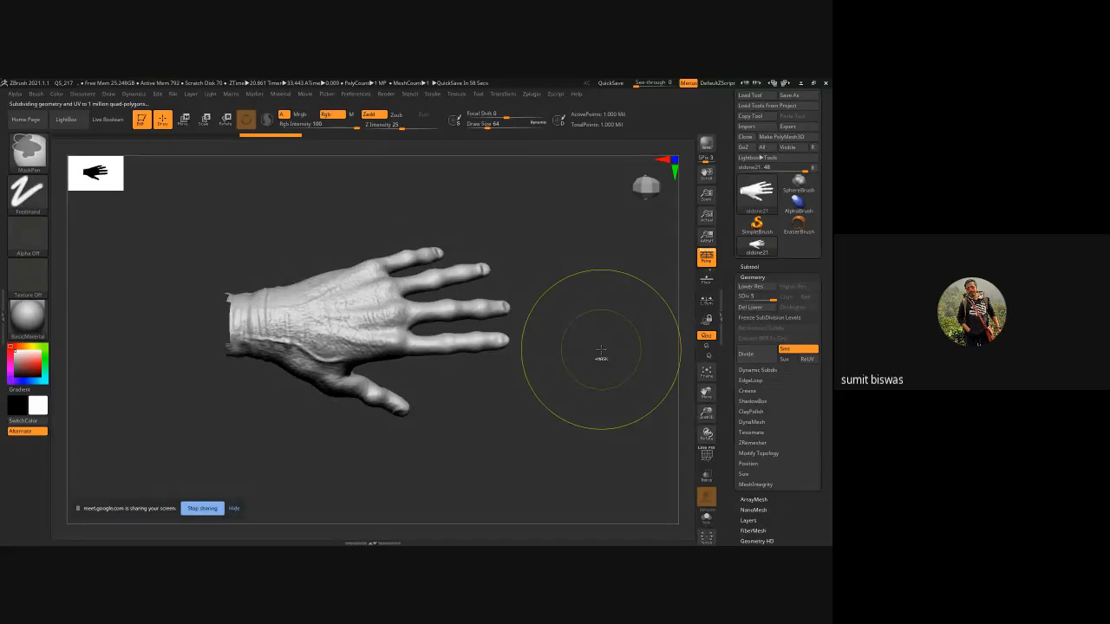
pyautogui.hotkey('ctrl', 'd')
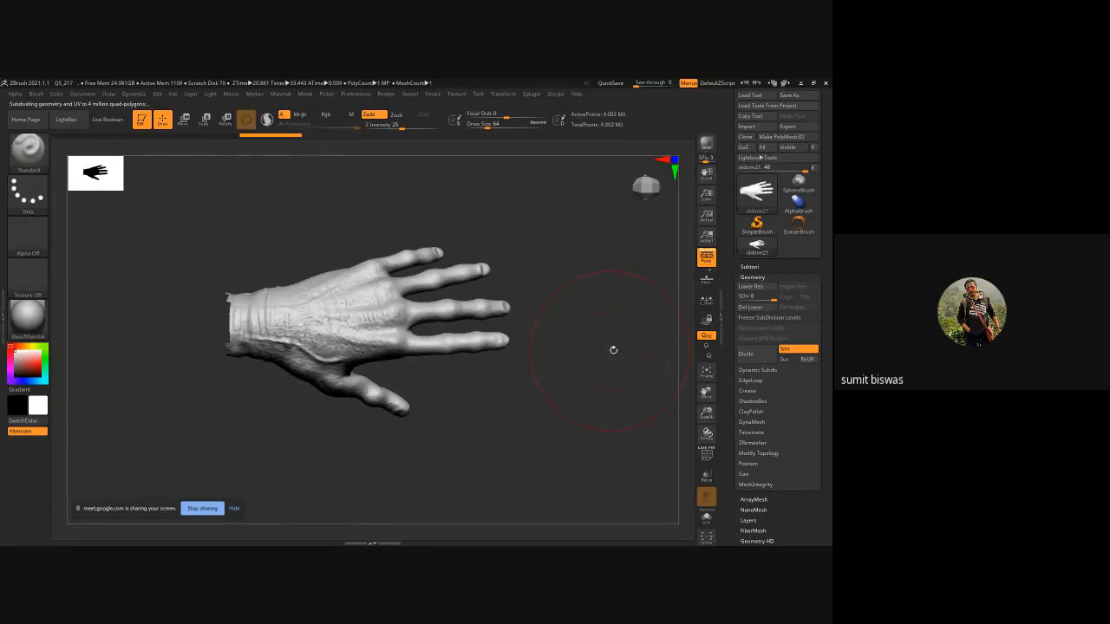
pyautogui.moveTo(592, 349); pyautogui.dragTo(563, 377)
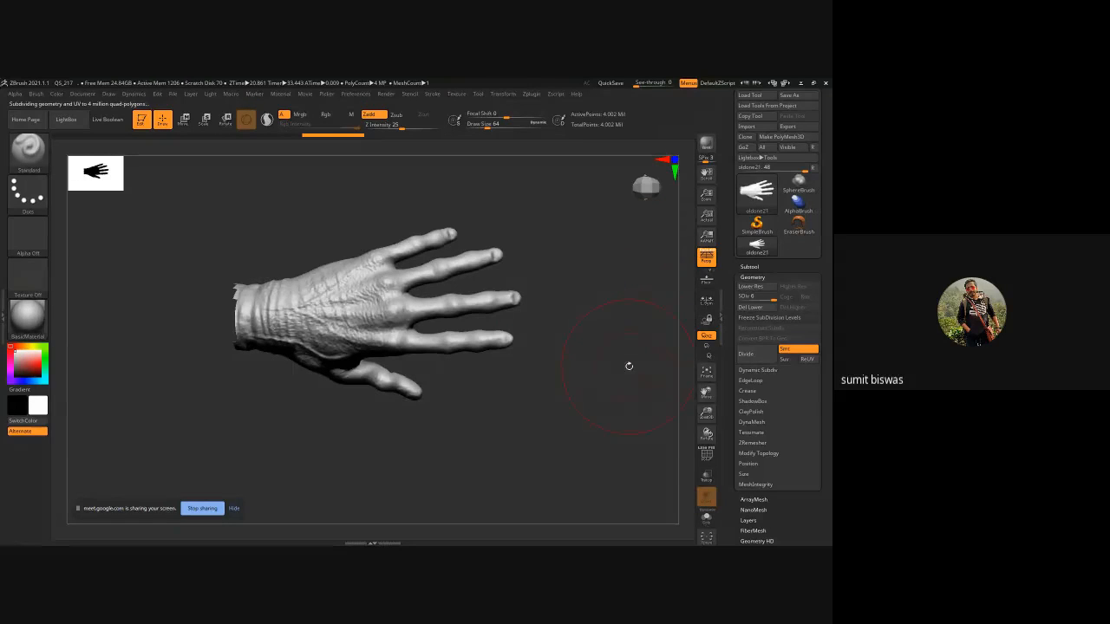
# Drop the hand back to subdivision level 1 and collapse the Geometry settings.
pyautogui.moveTo(772, 297); pyautogui.dragTo(730, 301)
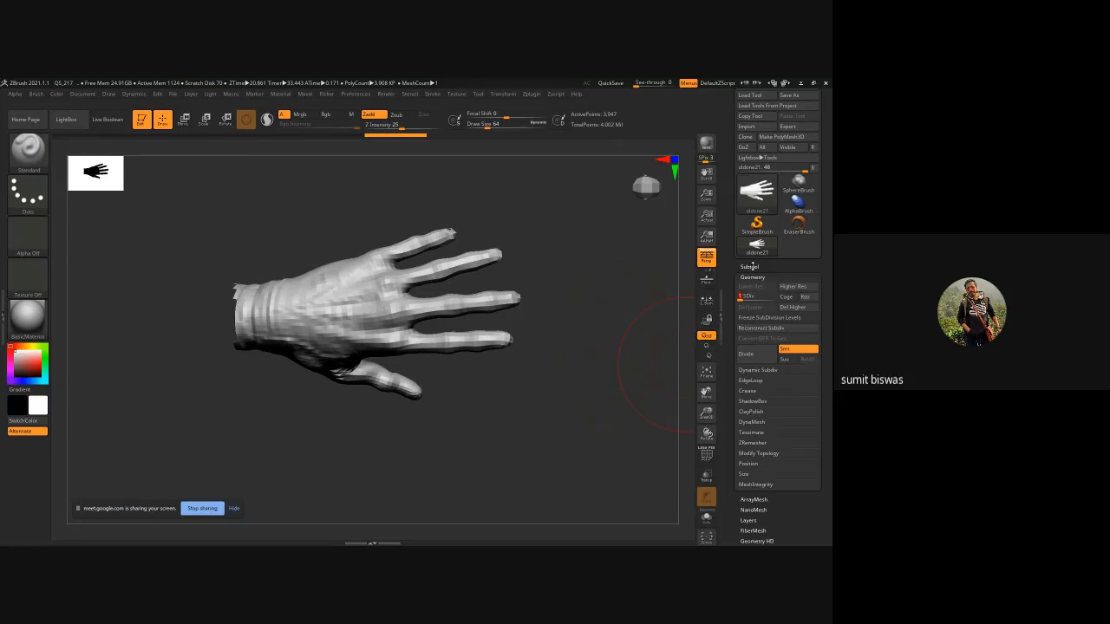
pyautogui.click(751, 276)
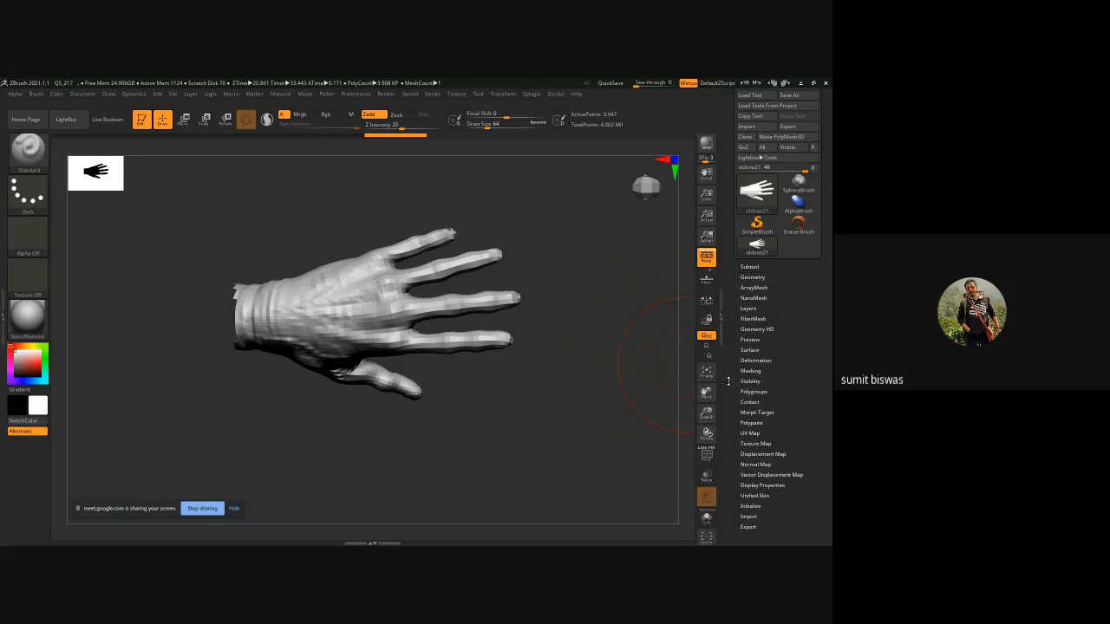
# Import hand.psd from the Desktop as a texture through the Texture Map settings.
pyautogui.click(753, 444)
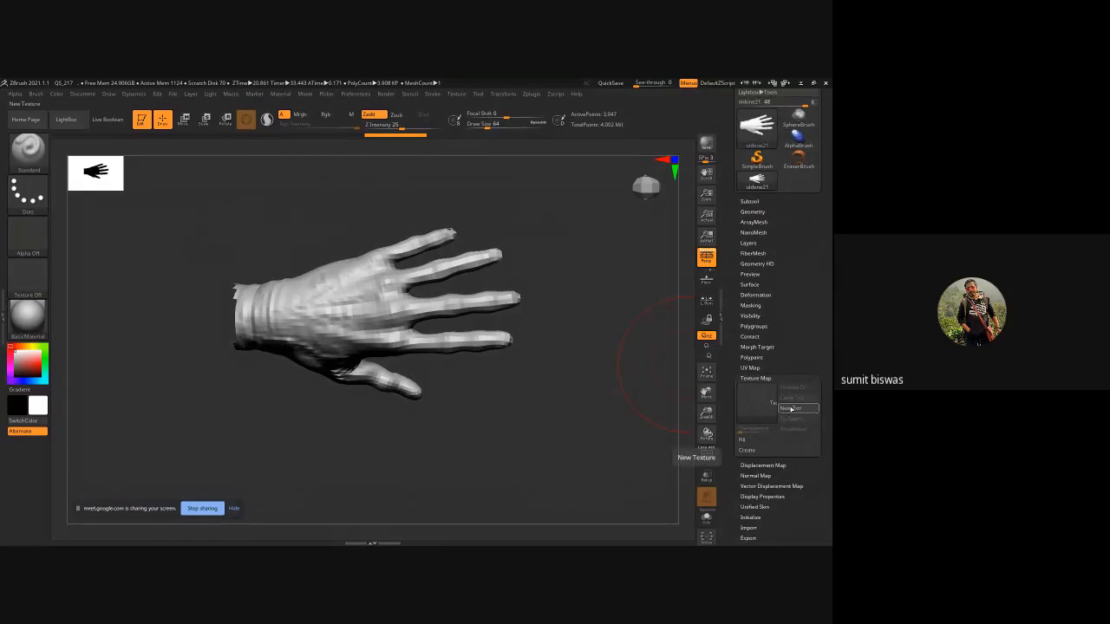
pyautogui.click(790, 408)
pyautogui.click(756, 400)
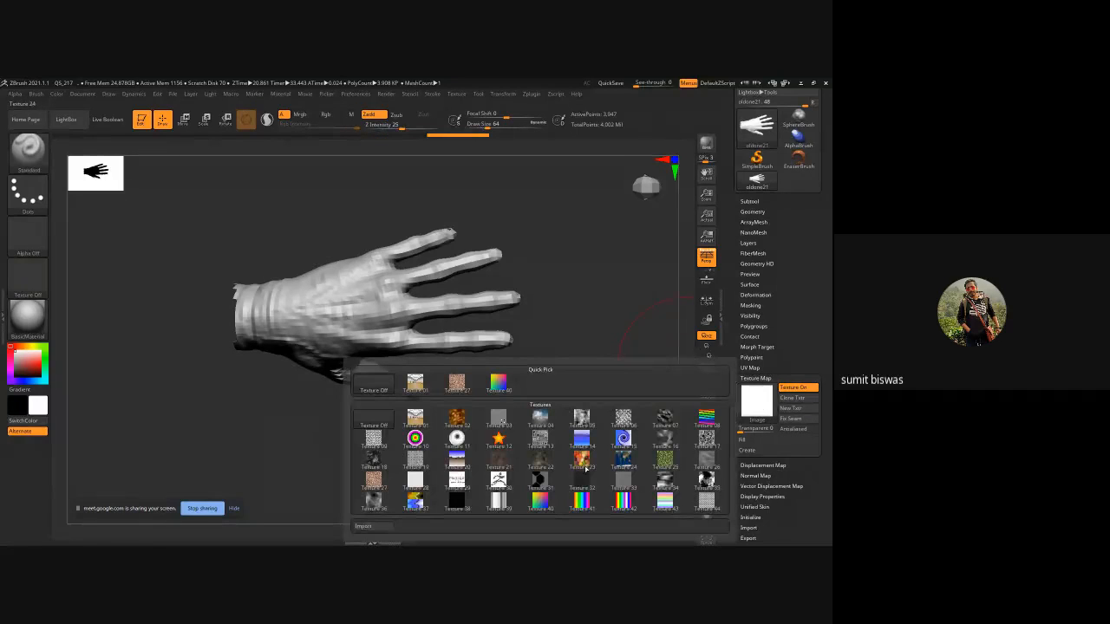
pyautogui.click(385, 527)
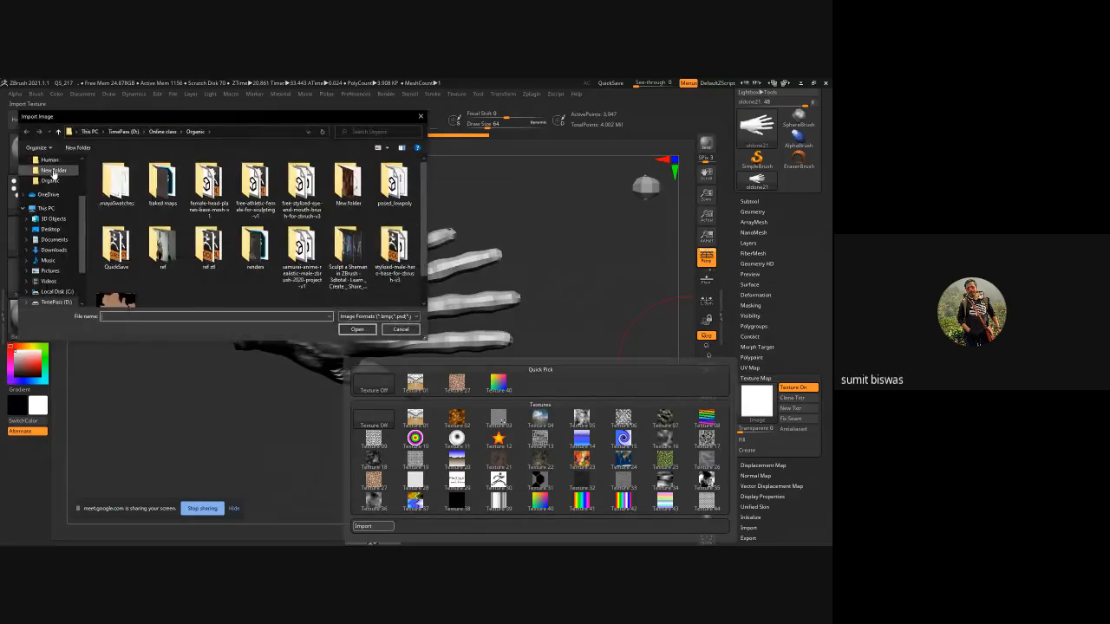
pyautogui.click(50, 229)
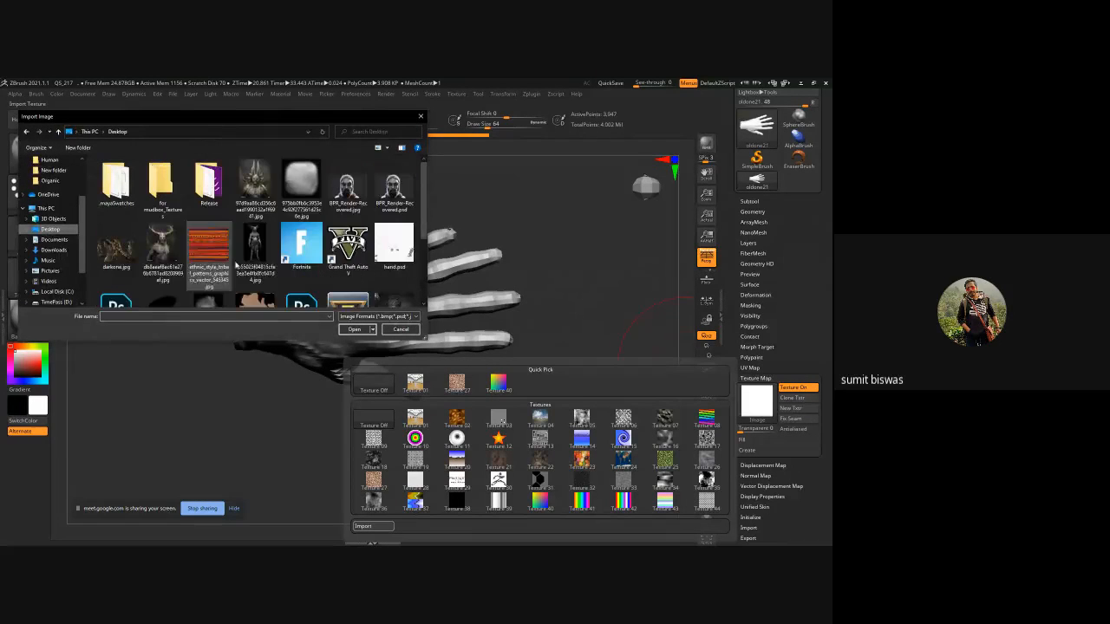
pyautogui.click(407, 256)
pyautogui.click(354, 329)
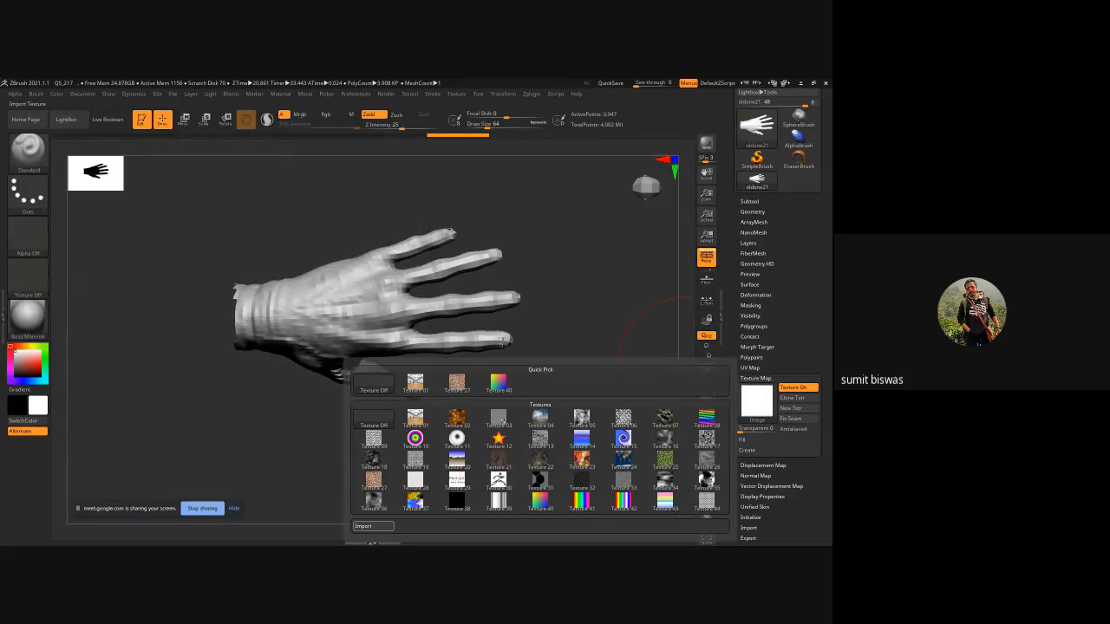
pyautogui.click(499, 420)
# Switch the hand's material to Flat Color.
pyautogui.click(24, 321)
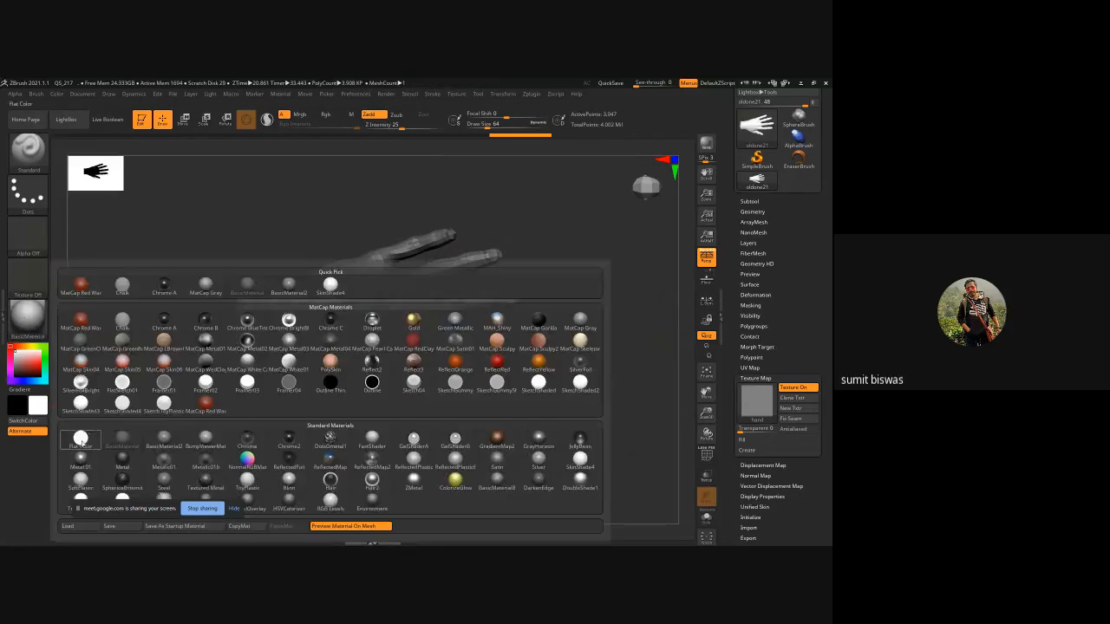
pyautogui.click(90, 433)
pyautogui.moveTo(507, 404); pyautogui.dragTo(501, 419)
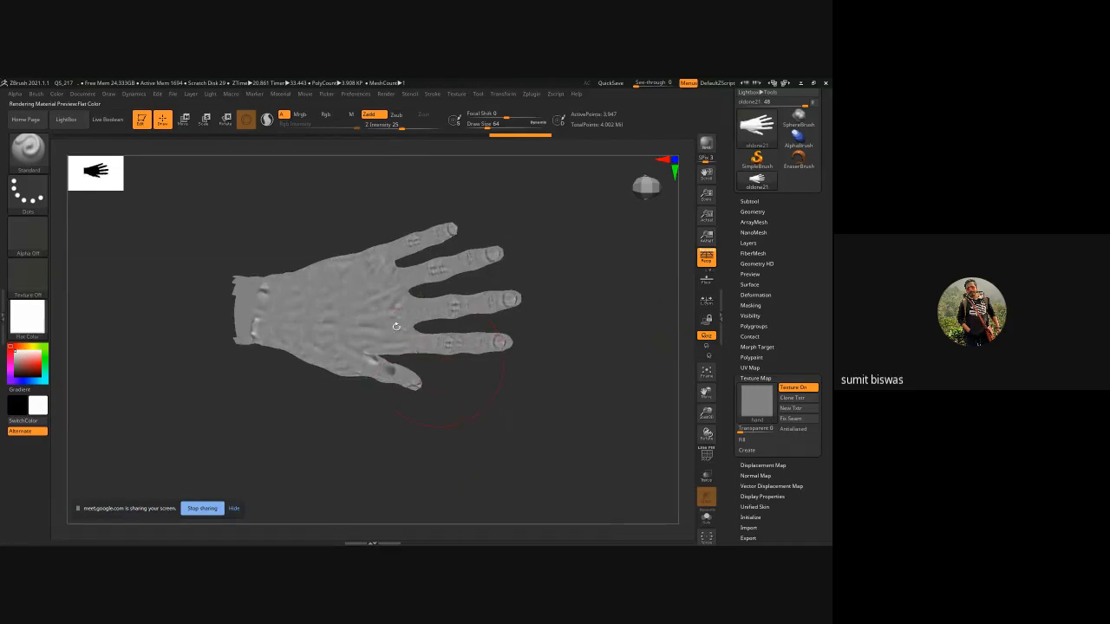
# Examine the textured hand from several angles and zoom levels.
pyautogui.keyDown('ctrl'); pyautogui.moveTo(407, 299); pyautogui.dragTo(411, 375, button='right'); pyautogui.keyUp('ctrl')
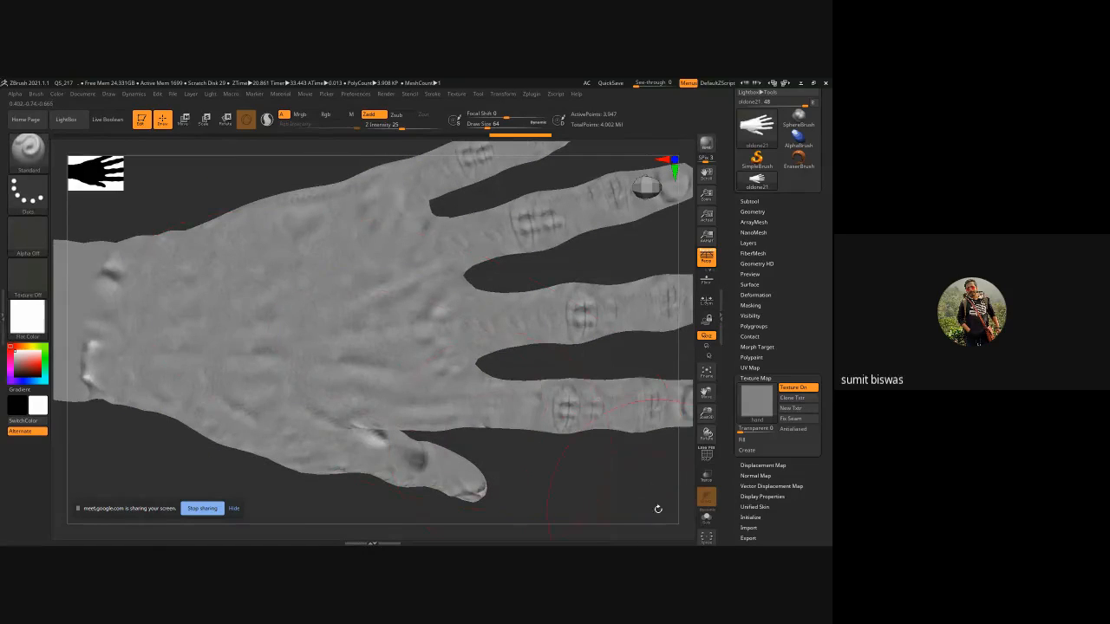
pyautogui.moveTo(658, 509)
pyautogui.keyDown('alt'); pyautogui.mouseDown()
pyautogui.moveTo(525, 480)
pyautogui.moveTo(527, 340)
pyautogui.moveTo(481, 463)
pyautogui.moveTo(554, 440)
pyautogui.moveTo(529, 436)
pyautogui.moveTo(494, 397)
pyautogui.moveTo(508, 376)
pyautogui.moveTo(404, 438)
pyautogui.moveTo(540, 382)
pyautogui.moveTo(447, 381)
pyautogui.moveTo(460, 364)
pyautogui.moveTo(407, 373)
pyautogui.moveTo(399, 360)
pyautogui.moveTo(427, 397)
pyautogui.moveTo(563, 301)
pyautogui.moveTo(482, 246)
pyautogui.moveTo(555, 410)
pyautogui.mouseUp(); pyautogui.keyUp('alt')
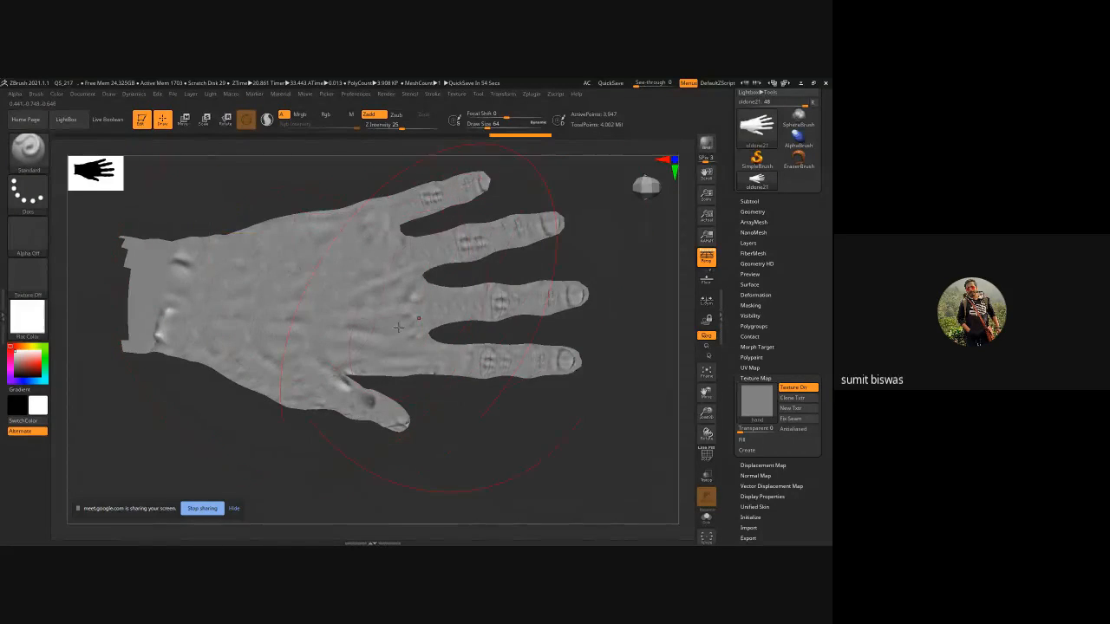
pyautogui.moveTo(541, 432); pyautogui.dragTo(425, 450)
pyautogui.moveTo(240, 443); pyautogui.dragTo(360, 450)
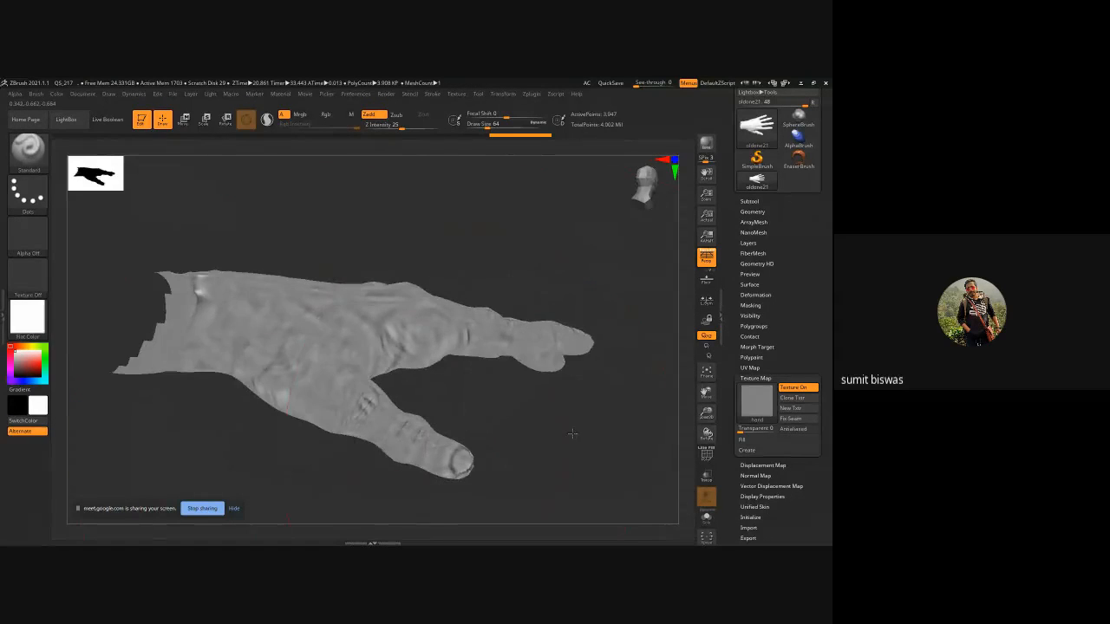
pyautogui.moveTo(572, 433)
pyautogui.mouseDown()
pyautogui.moveTo(537, 433)
pyautogui.moveTo(481, 409)
pyautogui.moveTo(577, 428)
pyautogui.mouseUp()
pyautogui.moveTo(547, 228); pyautogui.dragTo(550, 273)
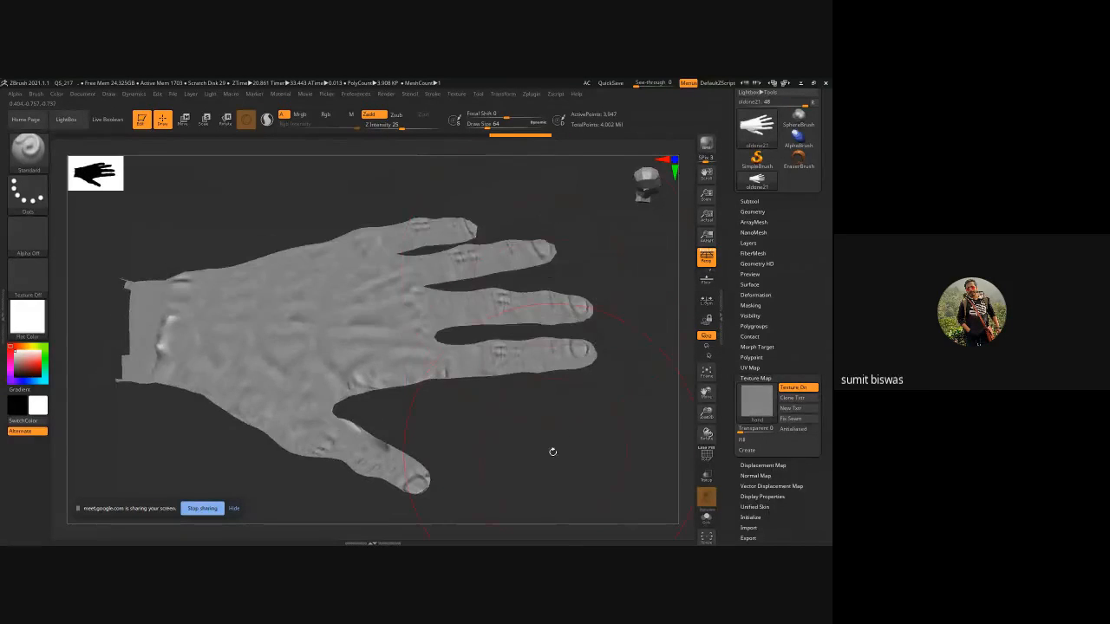
pyautogui.moveTo(553, 452); pyautogui.dragTo(482, 327)
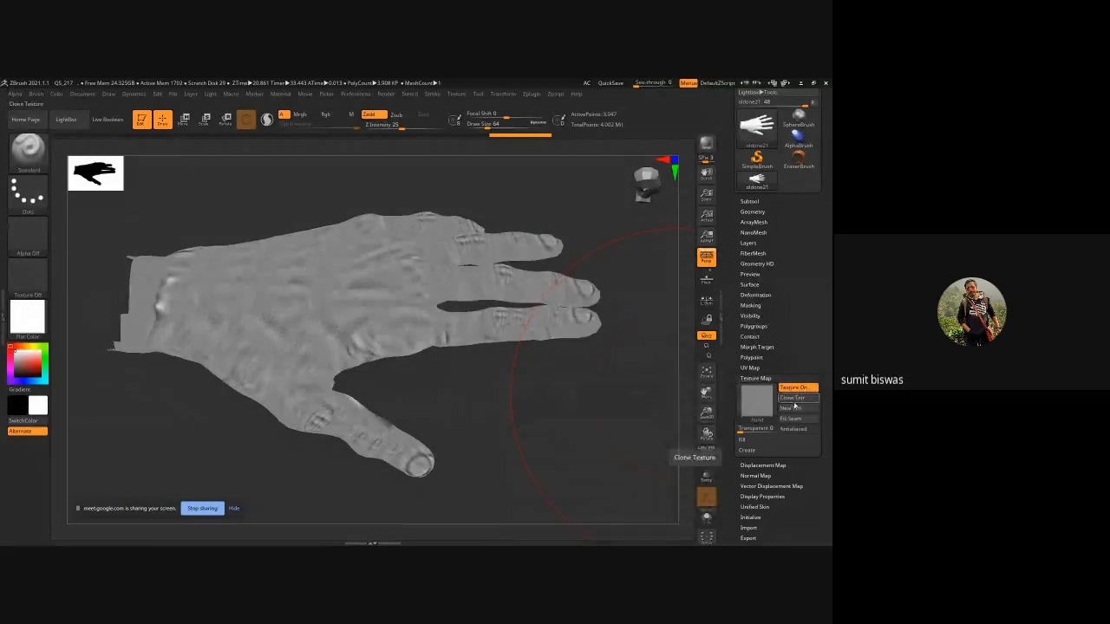
# Clone the texture map and create a new texture for the hand.
pyautogui.click(789, 399)
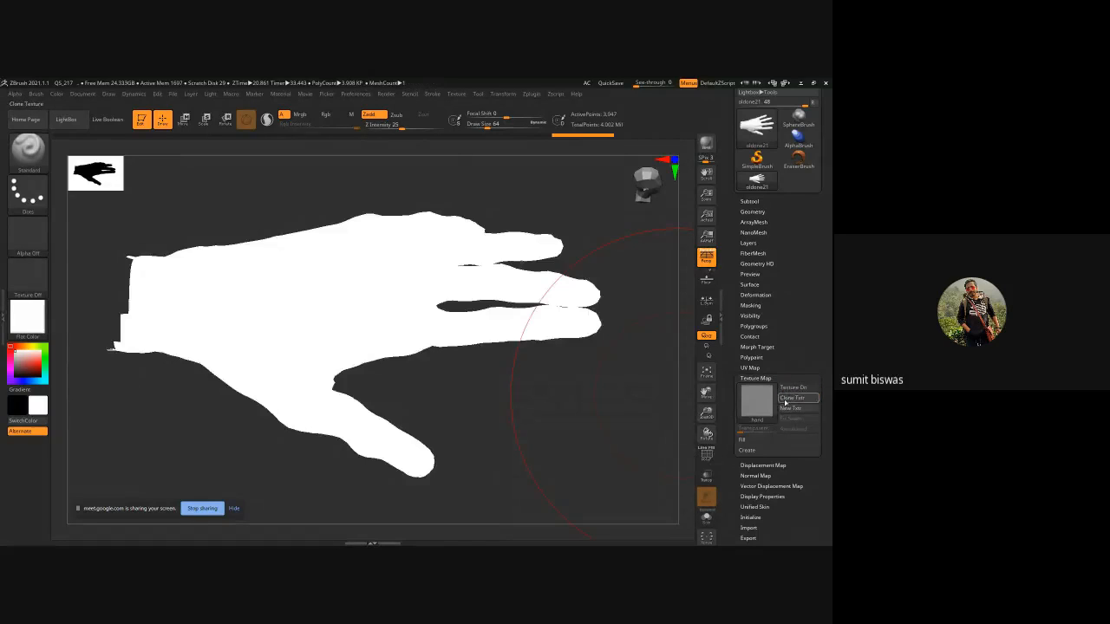
pyautogui.click(767, 404)
pyautogui.click(380, 379)
pyautogui.rightClick(380, 379)
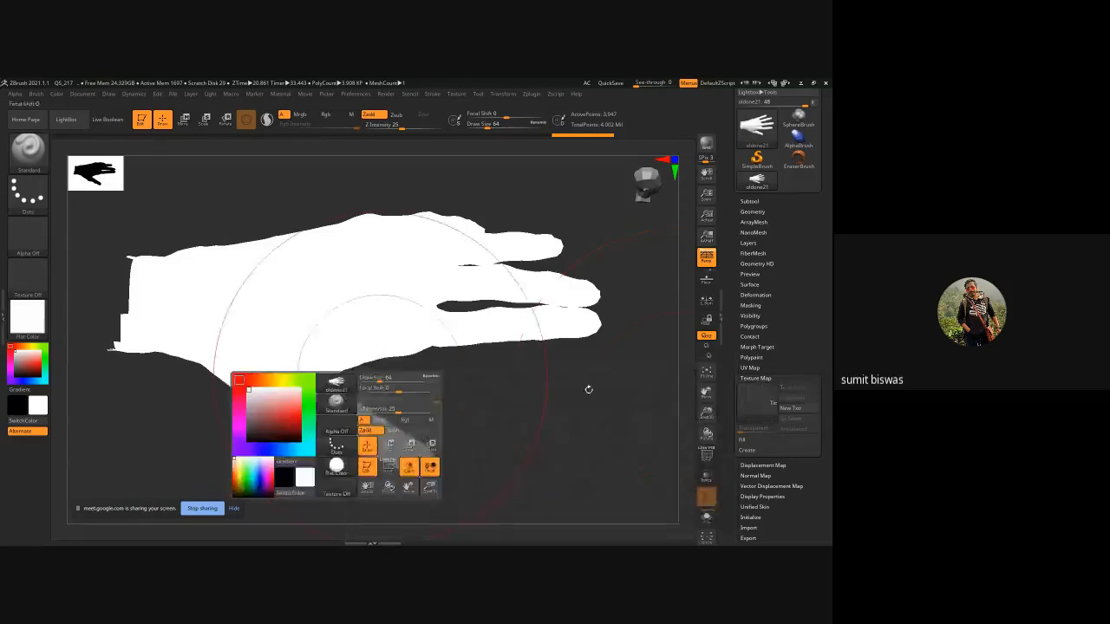
pyautogui.click(788, 407)
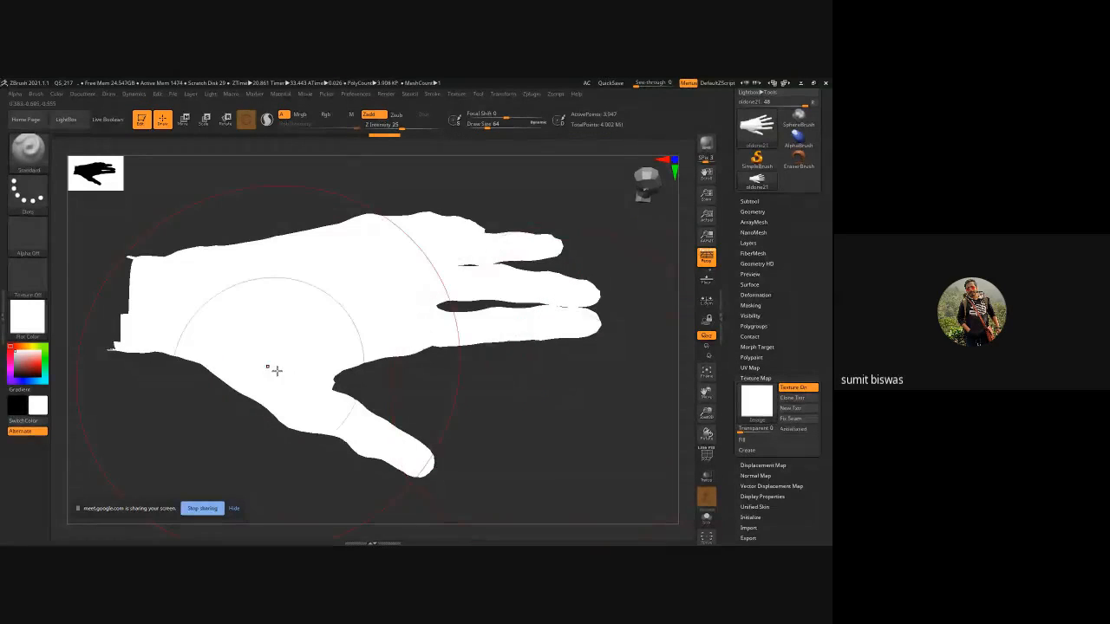
# Switch the hand's material back to BasicMaterial.
pyautogui.click(25, 326)
pyautogui.click(119, 438)
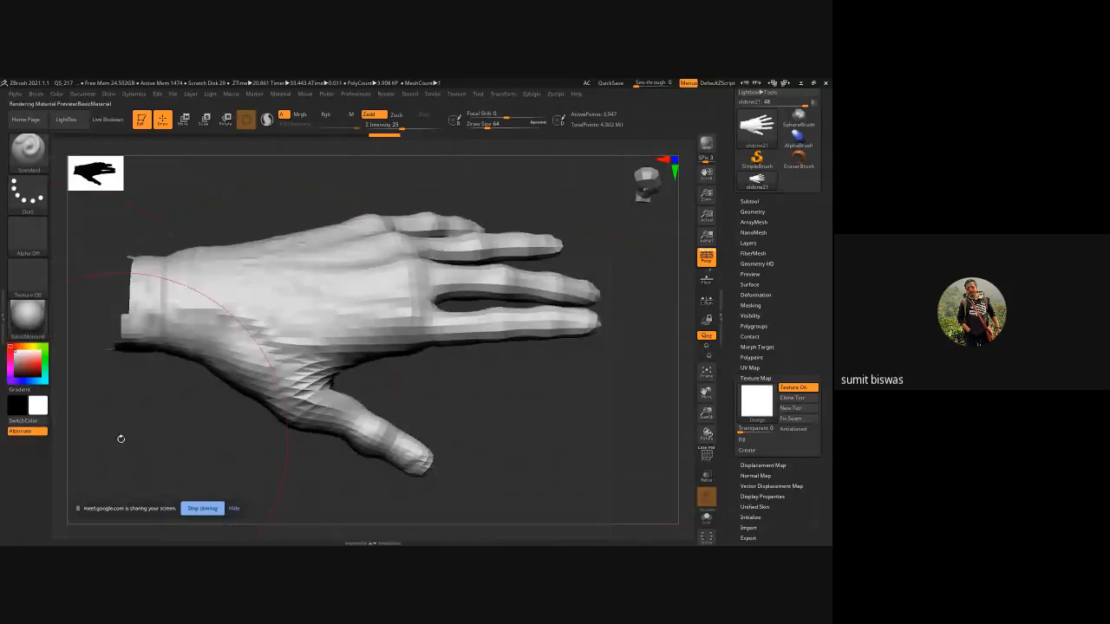
pyautogui.moveTo(515, 414); pyautogui.dragTo(513, 455)
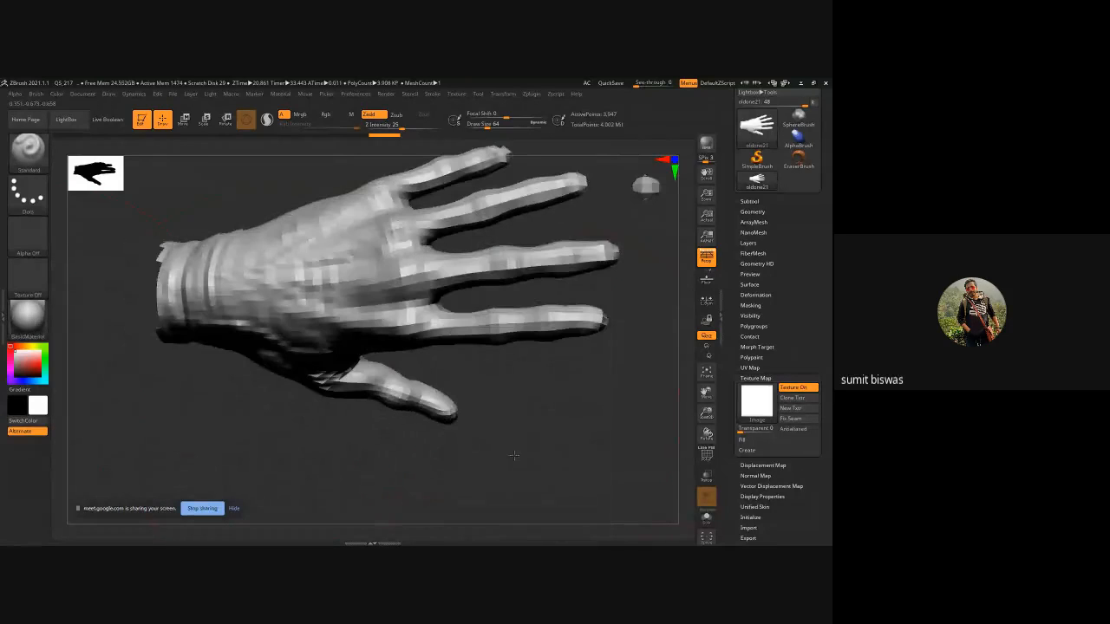
# Raise the hand to its highest subdivision level, 6, in the Geometry settings.
pyautogui.click(749, 202)
pyautogui.click(750, 201)
pyautogui.click(751, 211)
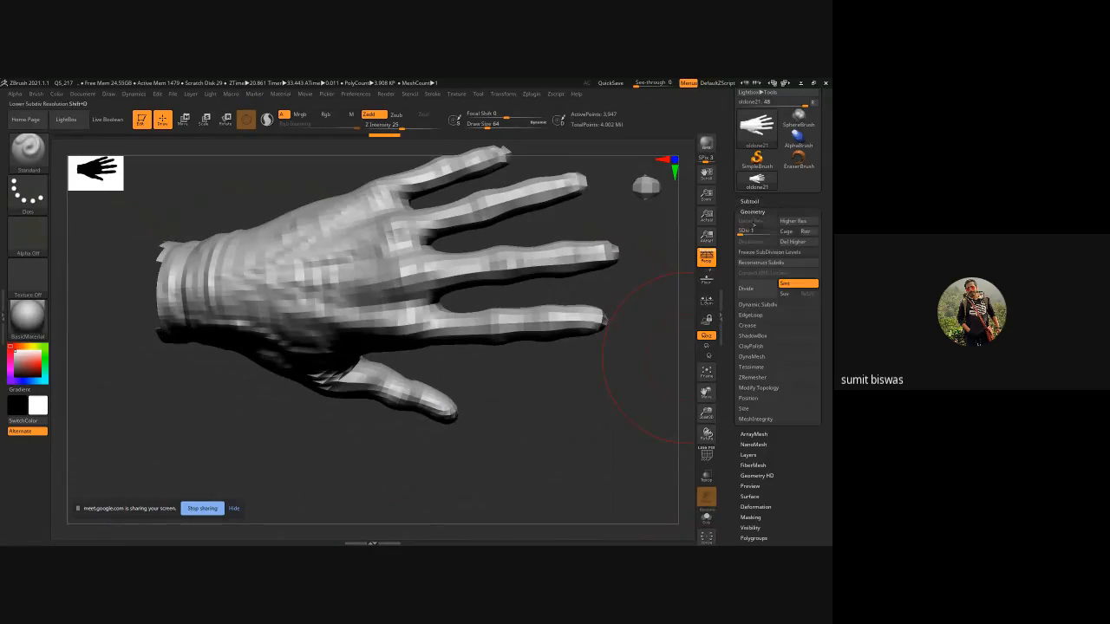
pyautogui.moveTo(747, 230); pyautogui.dragTo(774, 230)
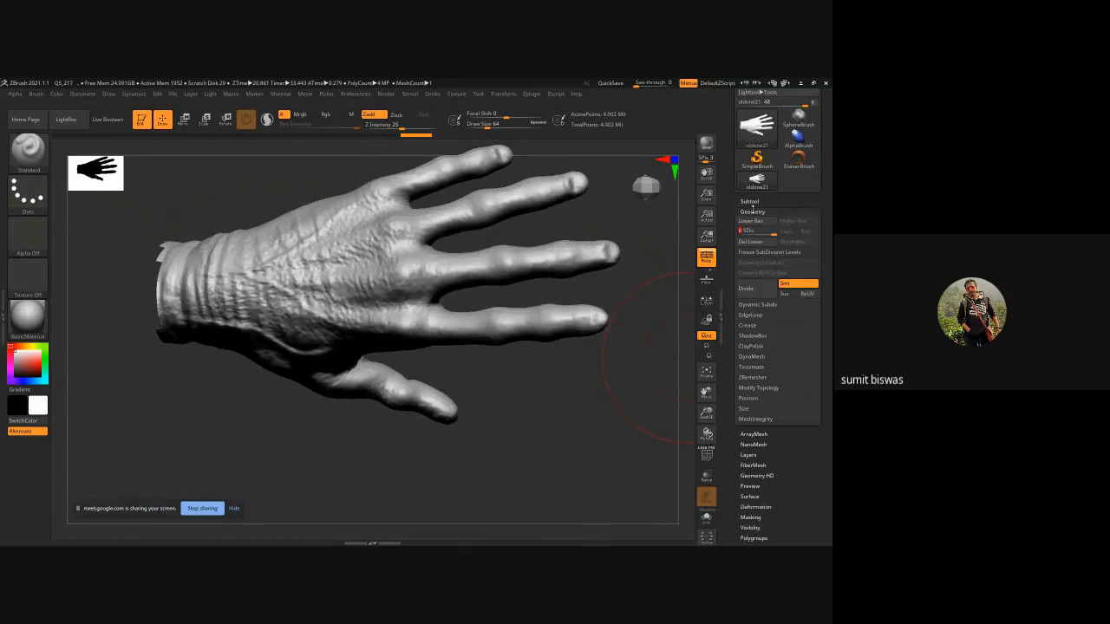
pyautogui.click(751, 212)
# Open the Texture Map settings to check the hand's texture.
pyautogui.moveTo(564, 399); pyautogui.dragTo(598, 378)
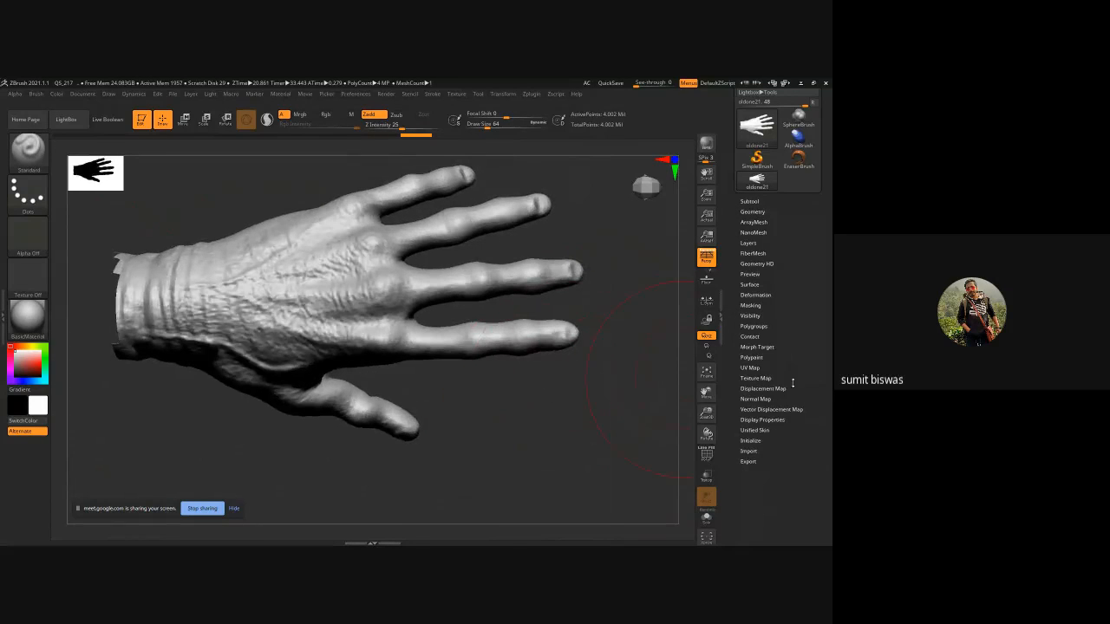
pyautogui.click(765, 389)
pyautogui.click(755, 378)
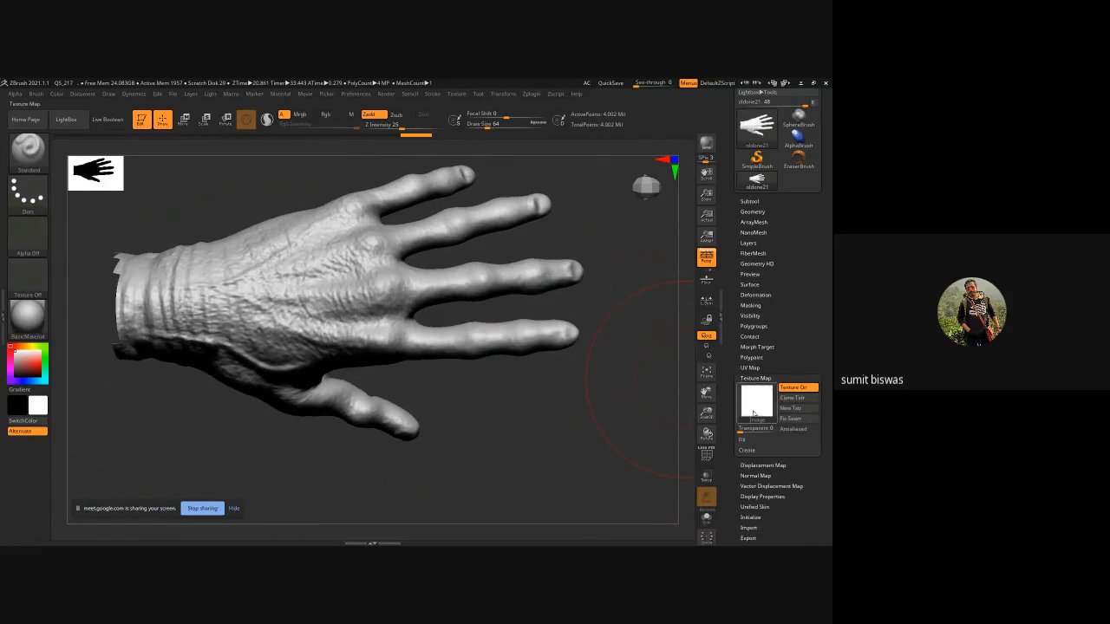
pyautogui.moveTo(763, 417)
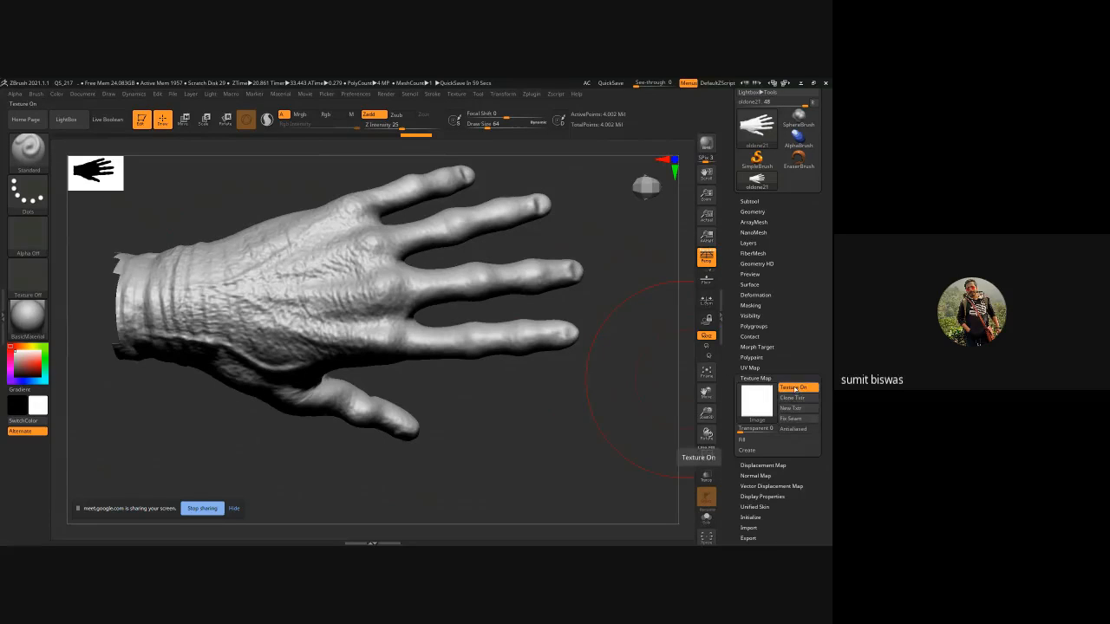
pyautogui.moveTo(768, 396)
# Import hand.psd as the hand's displacement map.
pyautogui.click(755, 379)
pyautogui.click(752, 389)
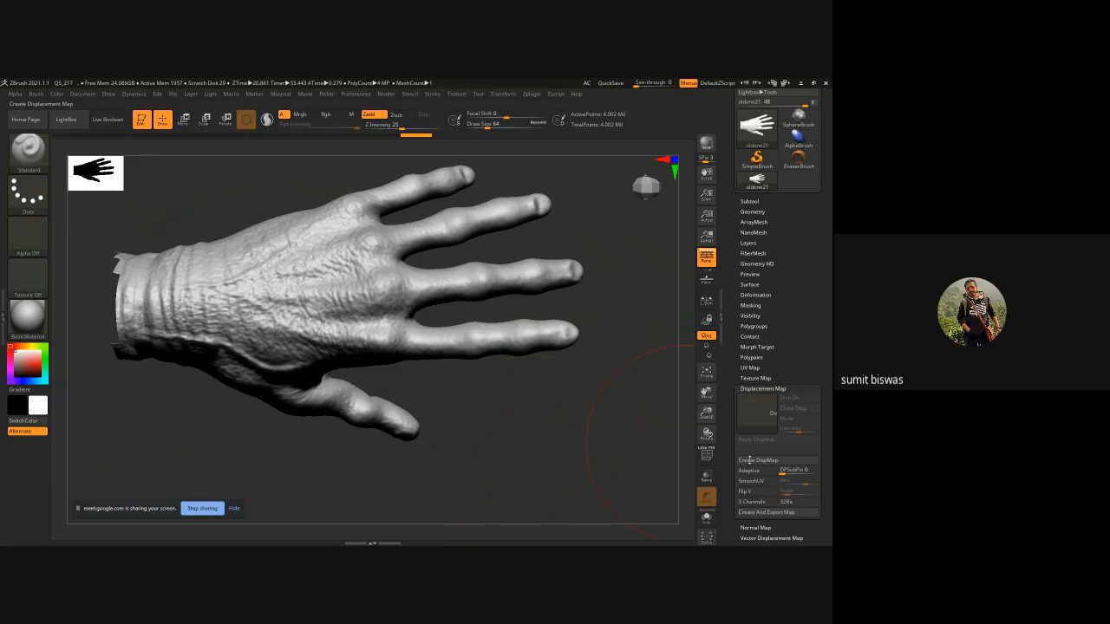
pyautogui.click(756, 413)
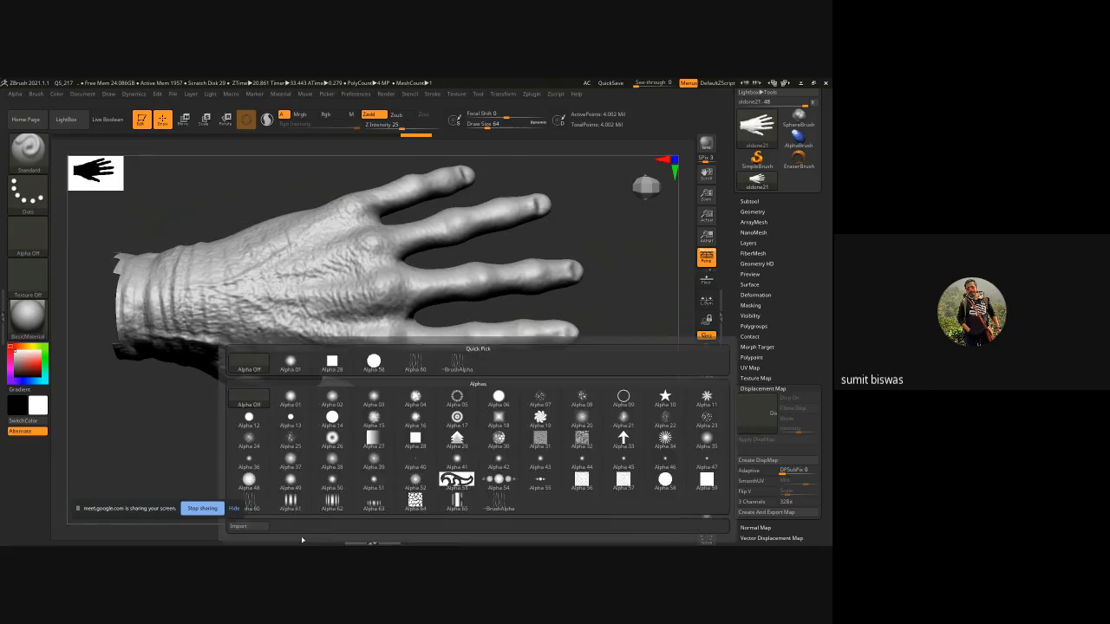
pyautogui.click(263, 527)
pyautogui.click(394, 247)
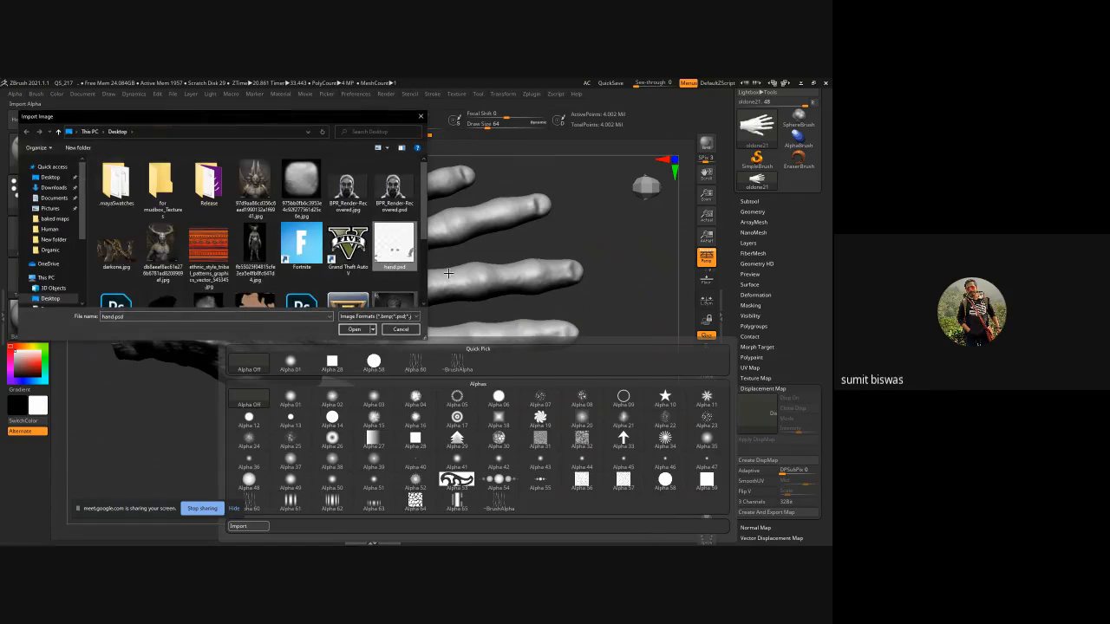
pyautogui.click(354, 331)
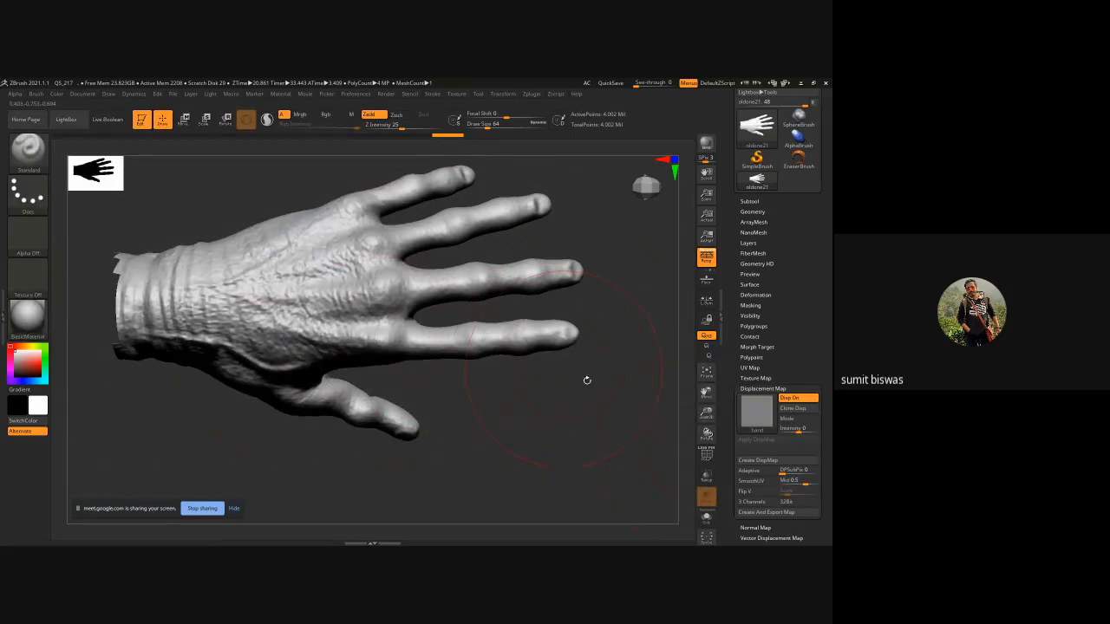
# Set the displacement intensity to 0.01.
pyautogui.click(790, 428)
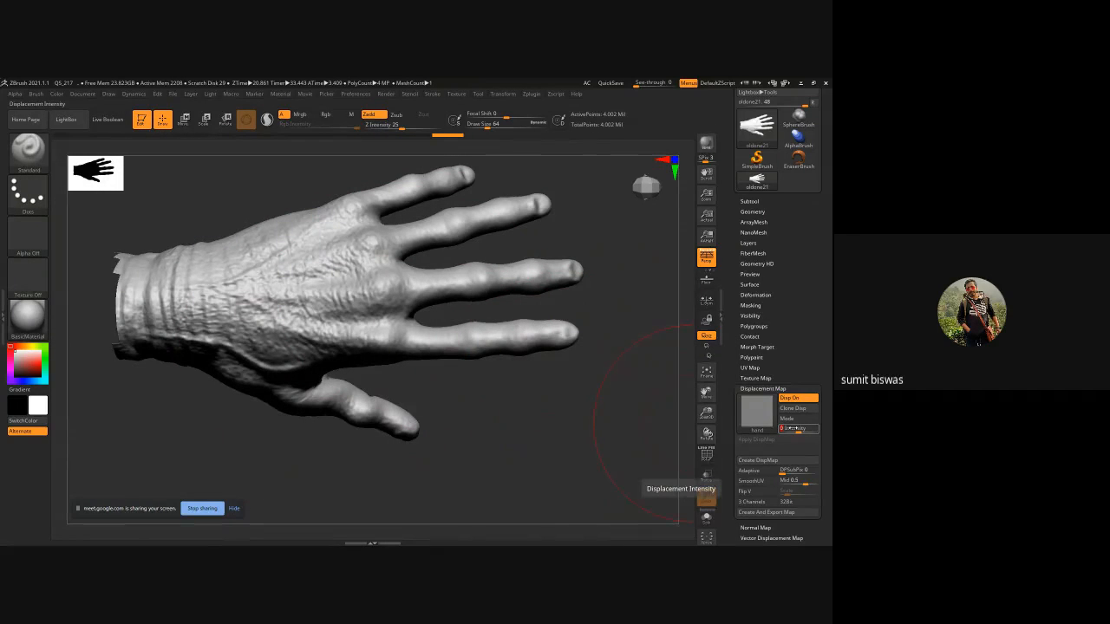
pyautogui.write('.01')
pyautogui.press('Return')
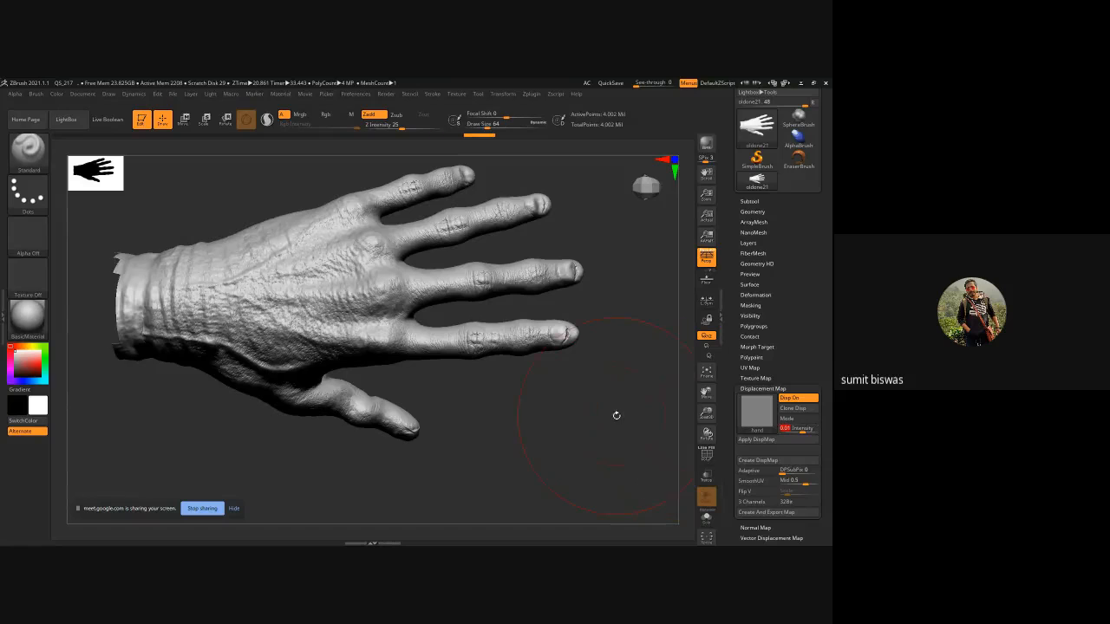
# Raise the displacement intensity to 0.1.
pyautogui.moveTo(607, 416)
pyautogui.mouseDown()
pyautogui.moveTo(538, 421)
pyautogui.moveTo(555, 439)
pyautogui.moveTo(402, 346)
pyautogui.mouseUp()
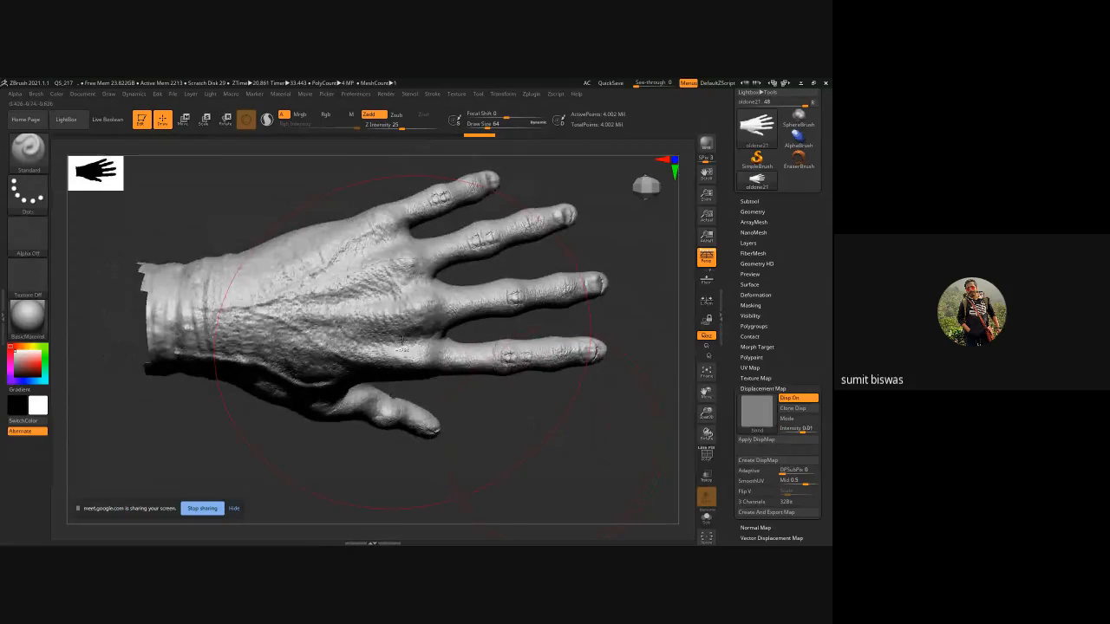
pyautogui.keyDown('ctrl'); pyautogui.moveTo(402, 343); pyautogui.dragTo(582, 488, button='right'); pyautogui.keyUp('ctrl')
pyautogui.moveTo(582, 488); pyautogui.dragTo(563, 442)
pyautogui.keyDown('ctrl'); pyautogui.moveTo(564, 442); pyautogui.dragTo(578, 376, button='right'); pyautogui.keyUp('ctrl')
pyautogui.keyDown('alt'); pyautogui.moveTo(577, 376); pyautogui.dragTo(332, 341); pyautogui.keyUp('alt')
pyautogui.keyDown('ctrl'); pyautogui.moveTo(332, 342); pyautogui.dragTo(360, 397, button='right'); pyautogui.keyUp('ctrl')
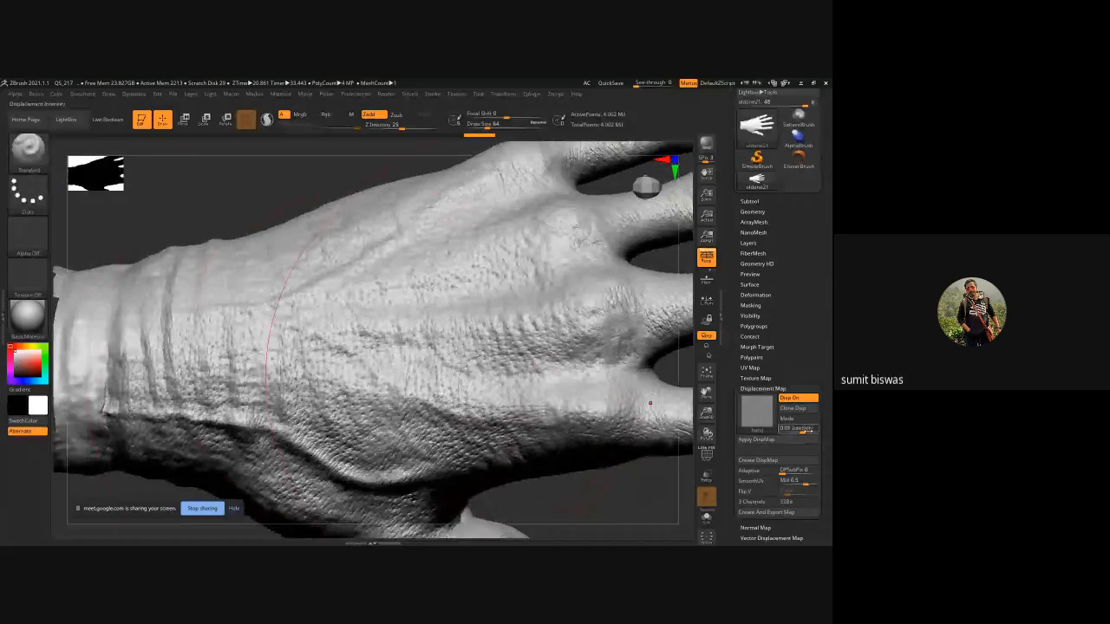
pyautogui.click(794, 427)
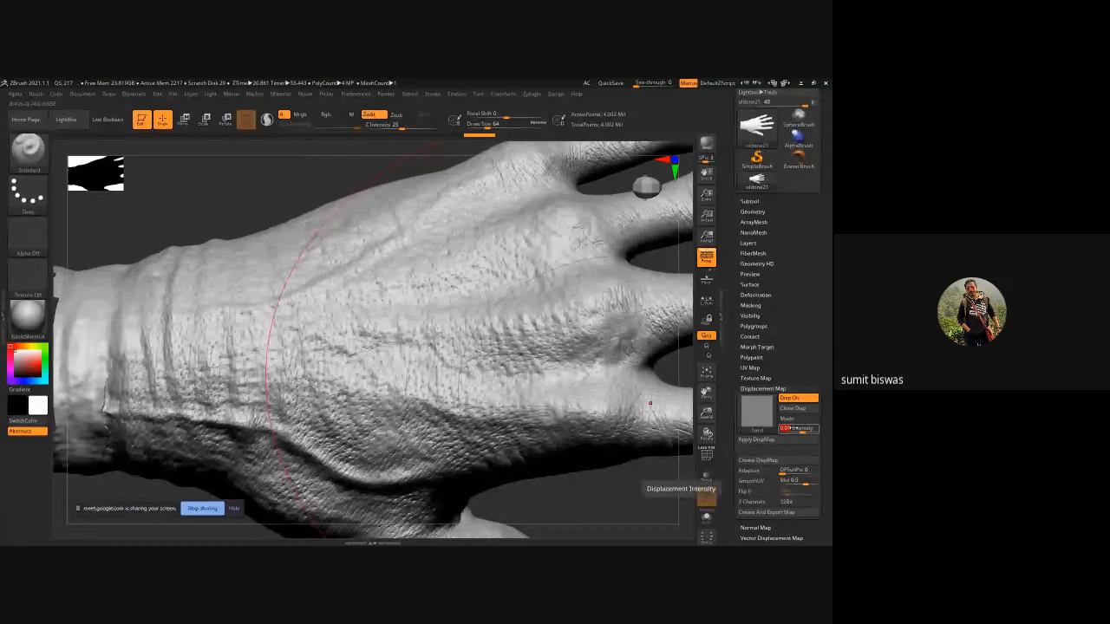
pyautogui.write('.1')
pyautogui.press('Return')
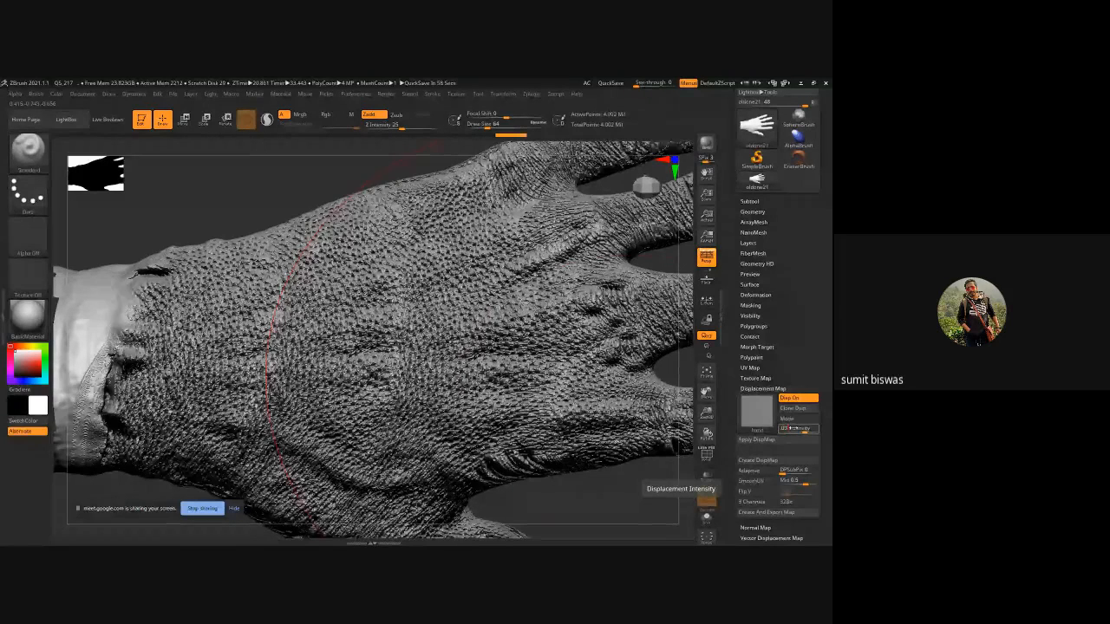
# Toggle the displacement preview off and back on.
pyautogui.press('Return')
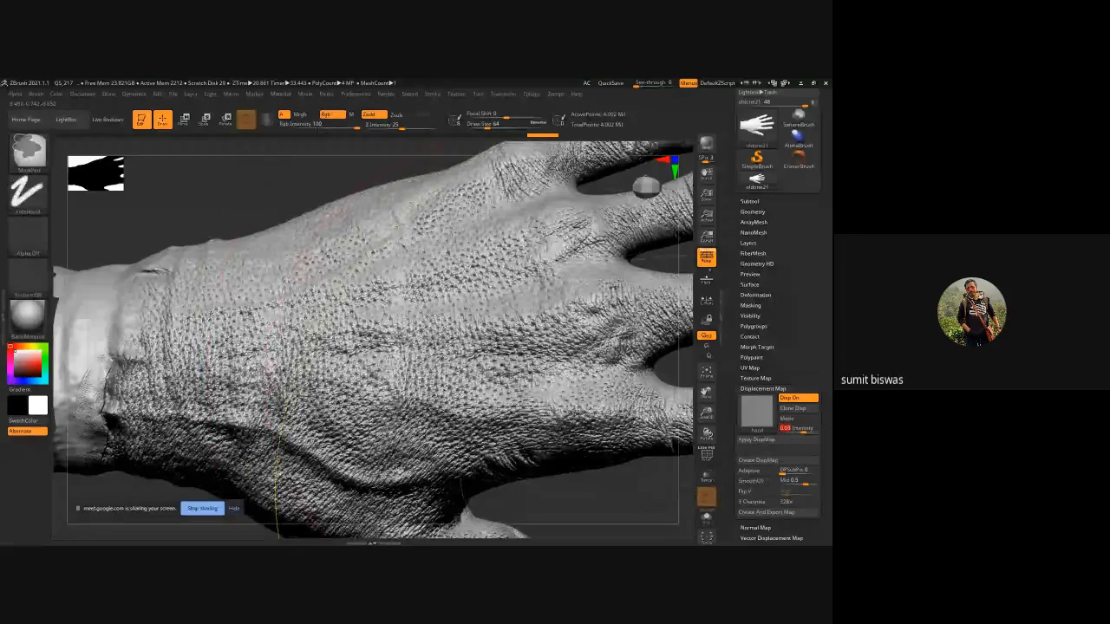
pyautogui.moveTo(462, 481)
pyautogui.keyDown('ctrl'); pyautogui.mouseDown(button='right')
pyautogui.moveTo(488, 505)
pyautogui.moveTo(277, 401)
pyautogui.mouseUp(button='right'); pyautogui.keyUp('ctrl')
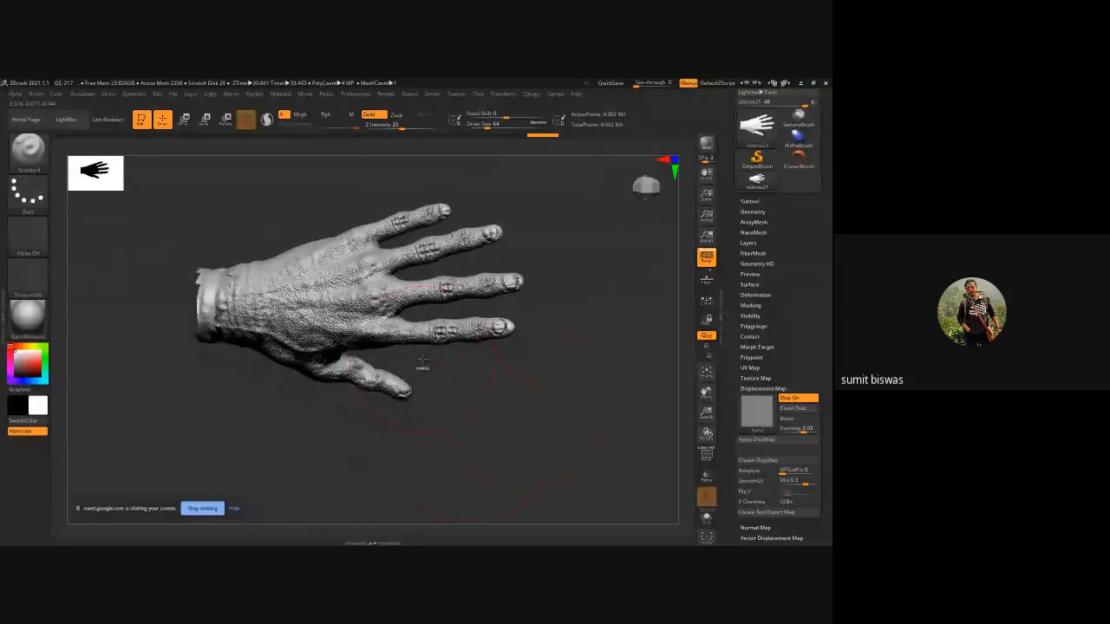
pyautogui.moveTo(421, 369)
pyautogui.keyDown('ctrl'); pyautogui.mouseDown(button='right')
pyautogui.moveTo(458, 401)
pyautogui.moveTo(521, 405)
pyautogui.moveTo(587, 431)
pyautogui.moveTo(502, 453)
pyautogui.moveTo(570, 354)
pyautogui.mouseUp(button='right'); pyautogui.keyUp('ctrl')
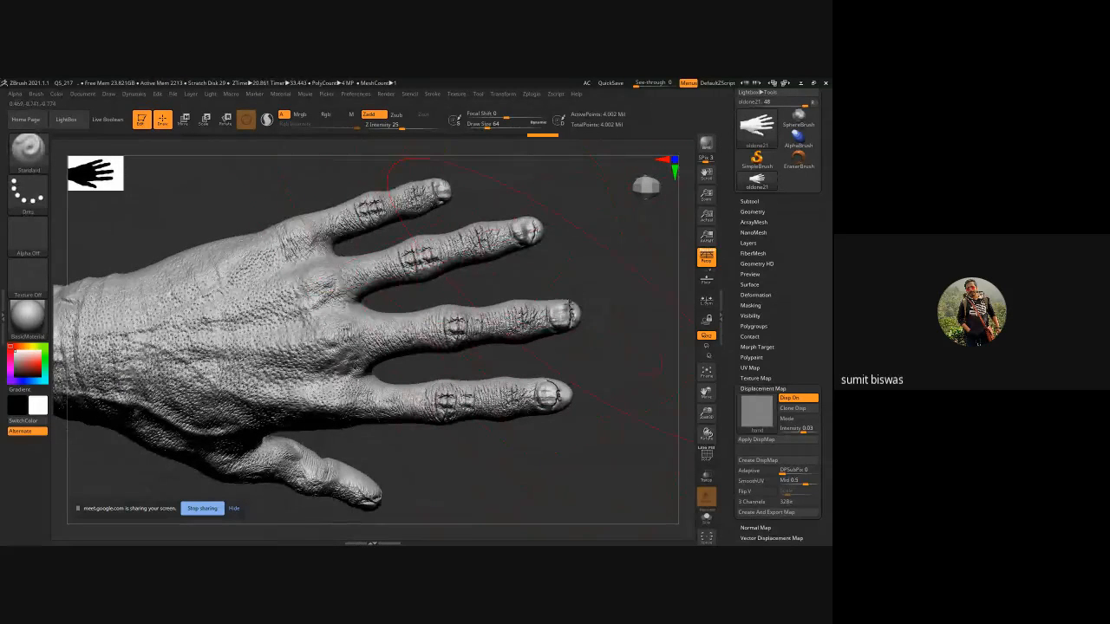
pyautogui.click(791, 397)
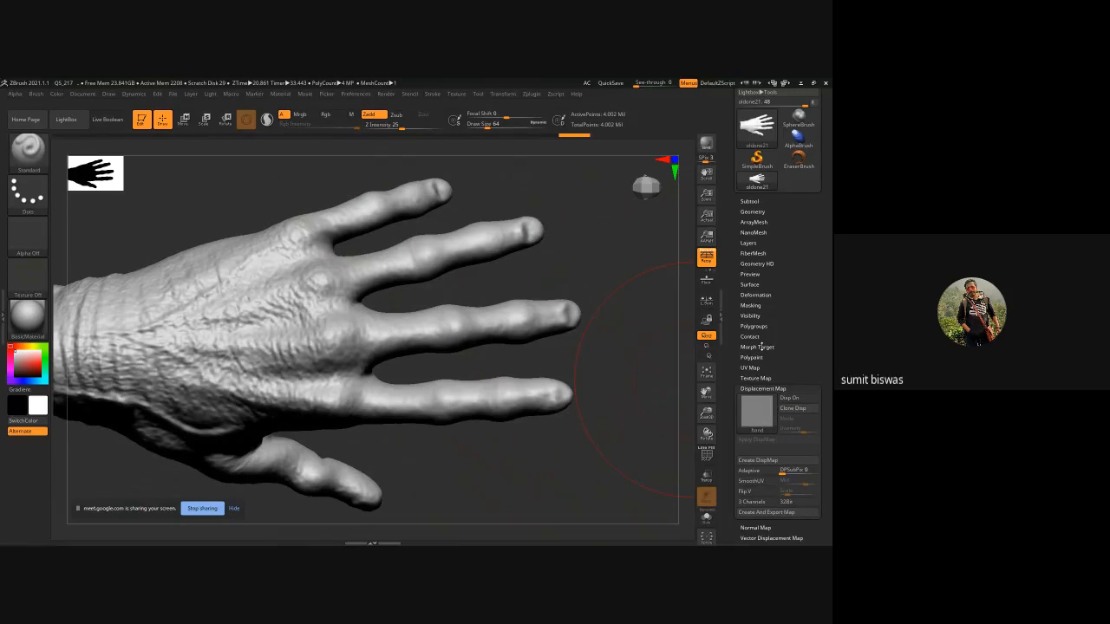
pyautogui.click(757, 347)
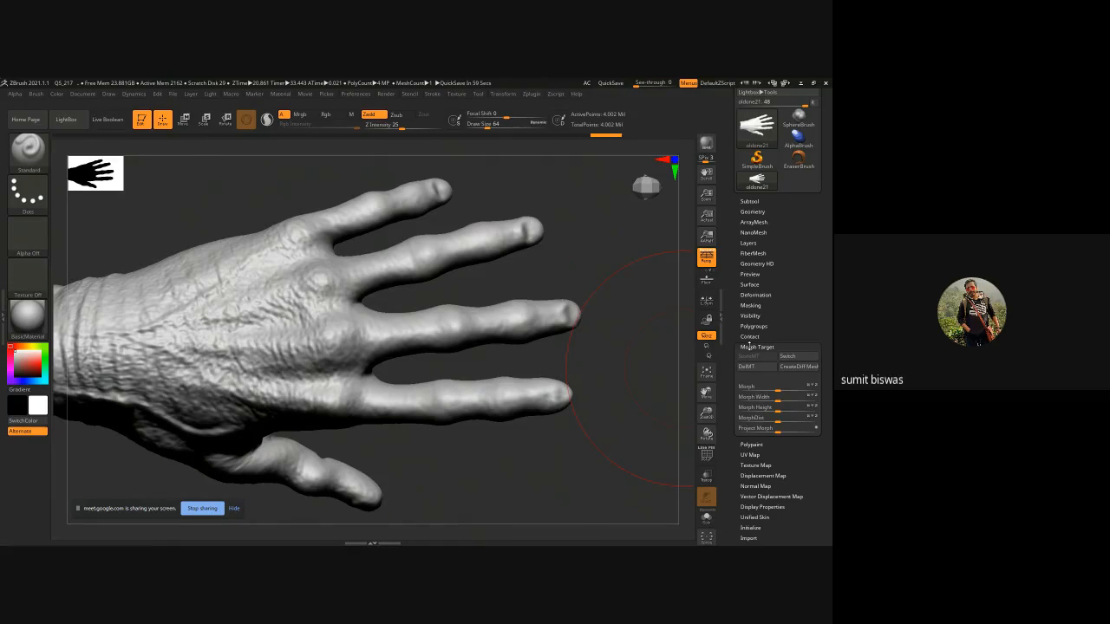
pyautogui.click(751, 347)
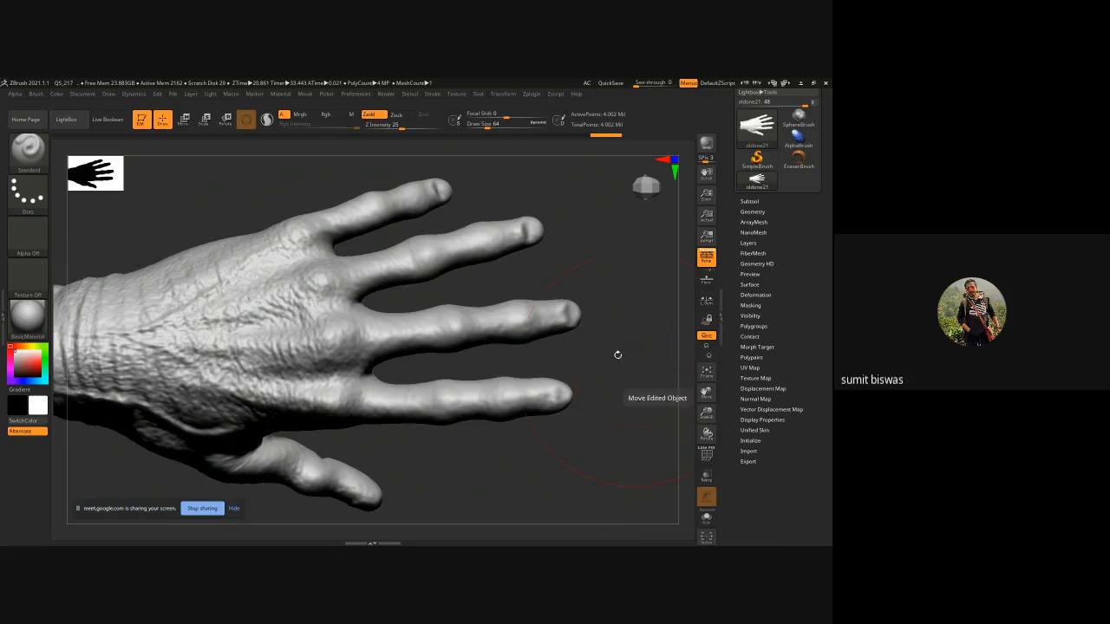
pyautogui.click(757, 389)
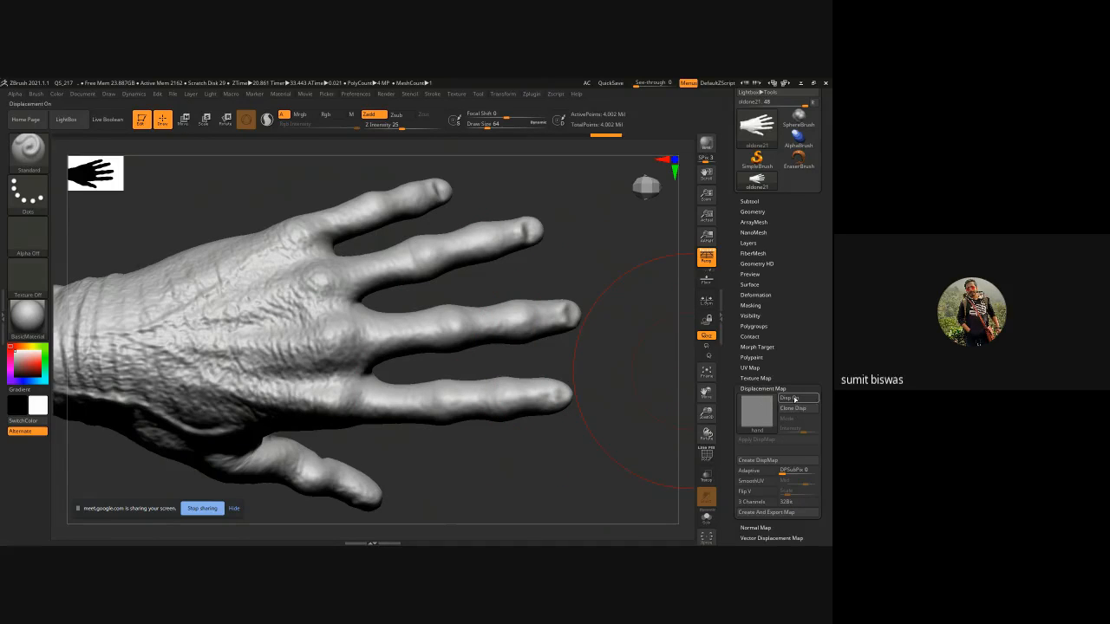
pyautogui.click(794, 399)
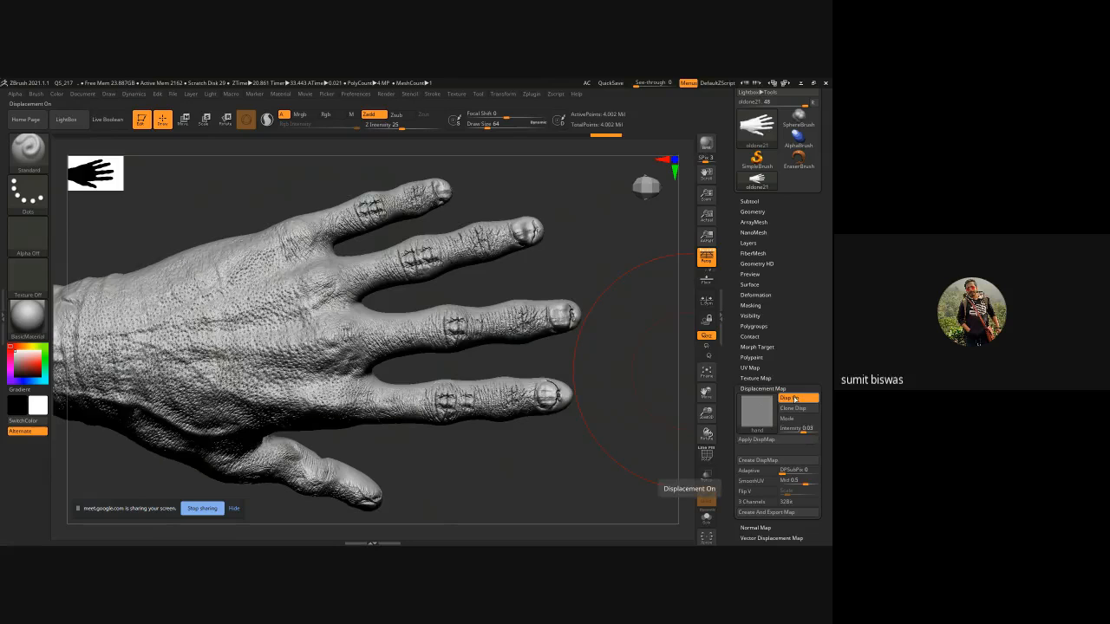
# Set the displacement intensity to 0.01 and apply the displacement map to the hand.
pyautogui.moveTo(532, 446); pyautogui.dragTo(387, 440)
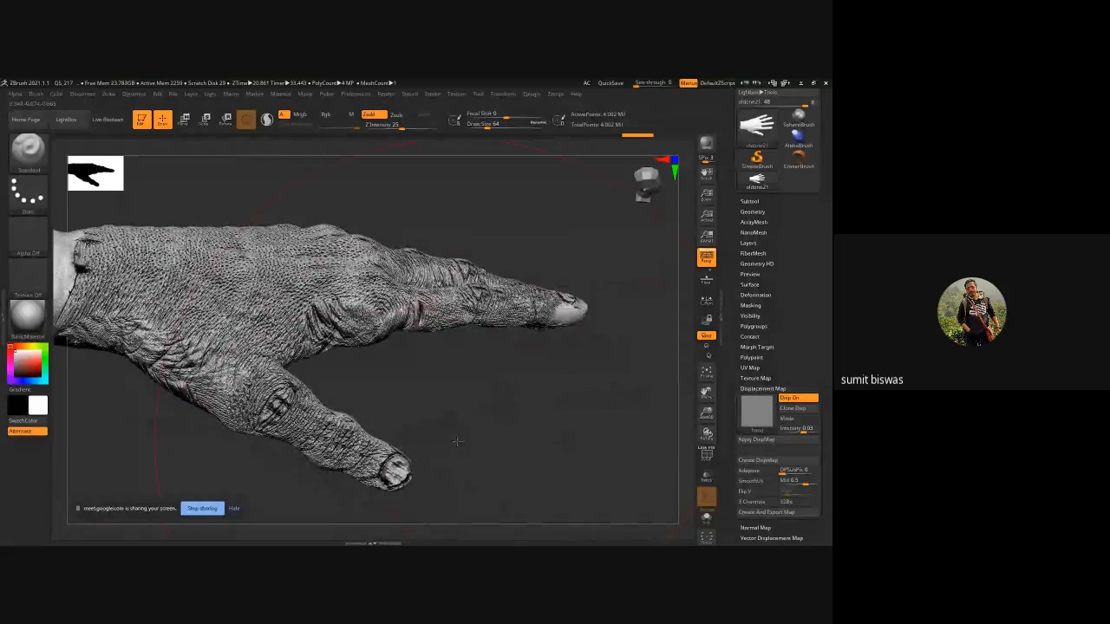
pyautogui.moveTo(457, 441); pyautogui.dragTo(554, 401)
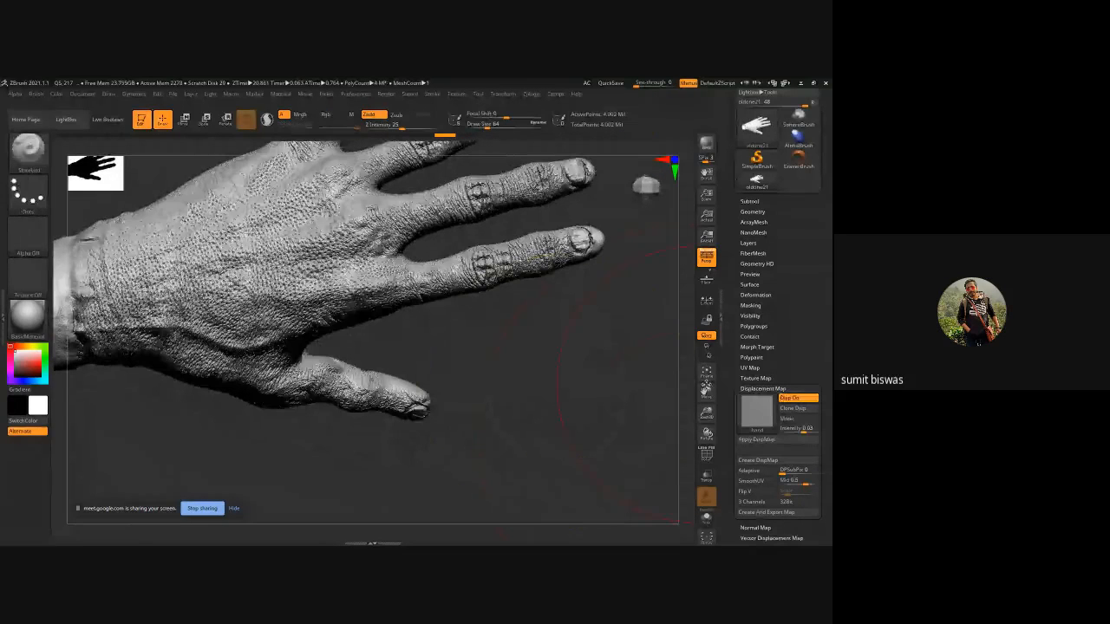
pyautogui.click(802, 428)
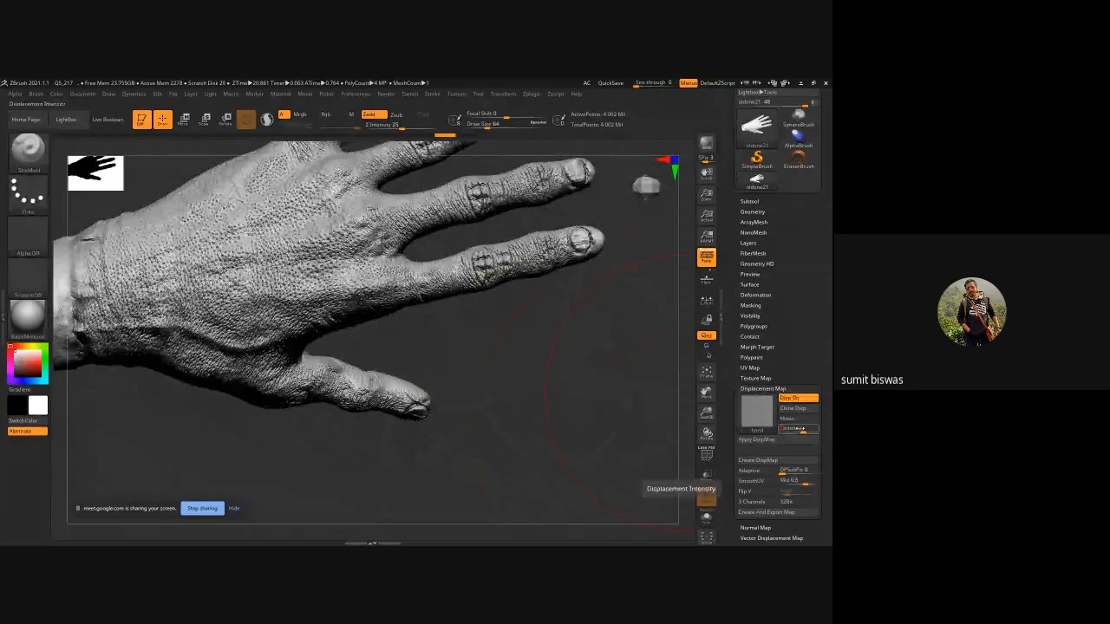
pyautogui.write('0.01')
pyautogui.press('Return')
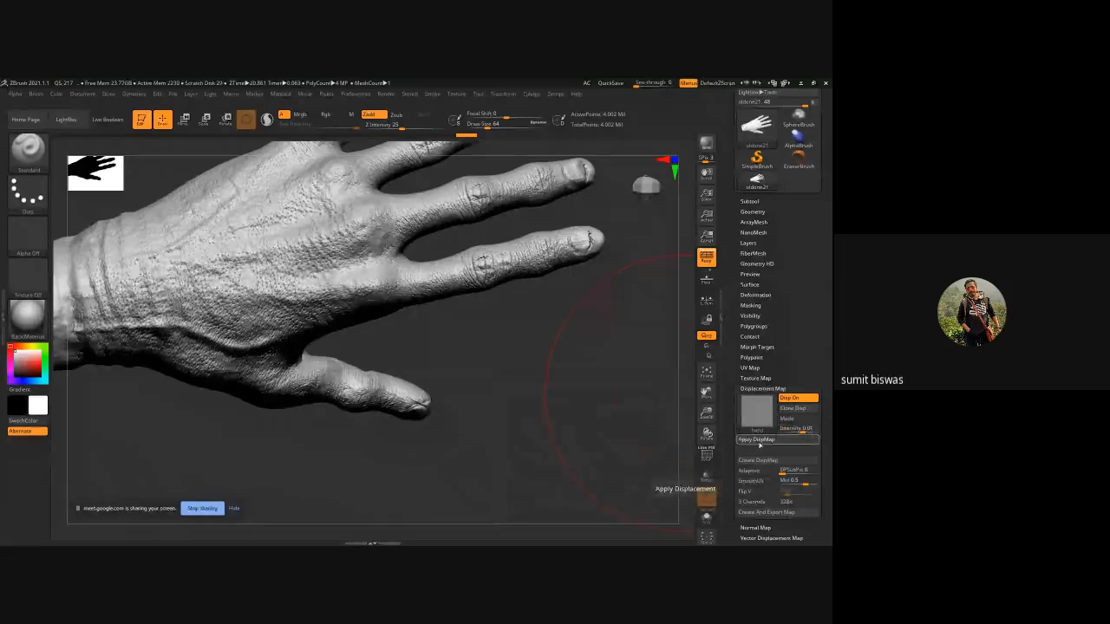
pyautogui.moveTo(579, 368)
pyautogui.keyDown('alt'); pyautogui.mouseDown(button='right')
pyautogui.moveTo(580, 401)
pyautogui.moveTo(522, 362)
pyautogui.mouseUp(button='right'); pyautogui.keyUp('alt')
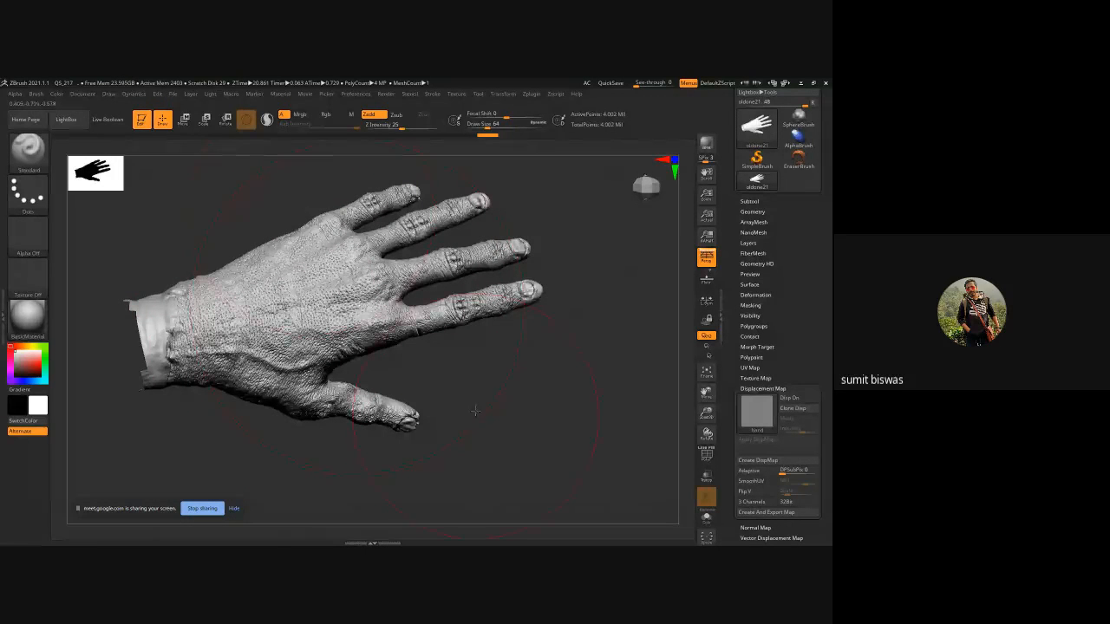
# Switch to the Morph brush and reduce its draw size for finger detail.
pyautogui.moveTo(475, 411); pyautogui.dragTo(434, 396, button='right')
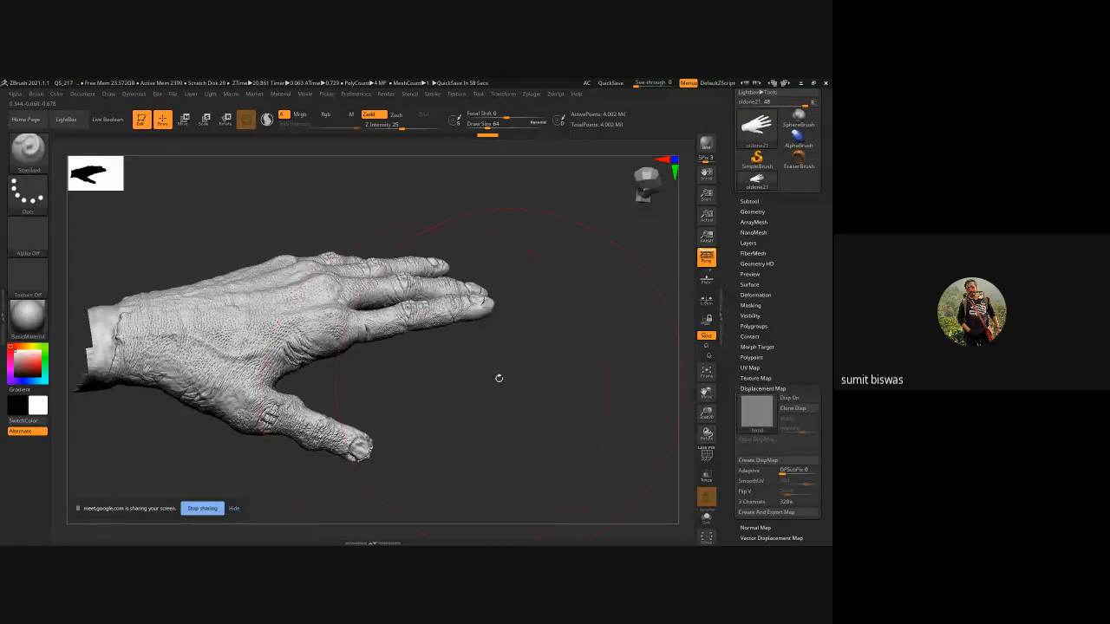
pyautogui.click(35, 153)
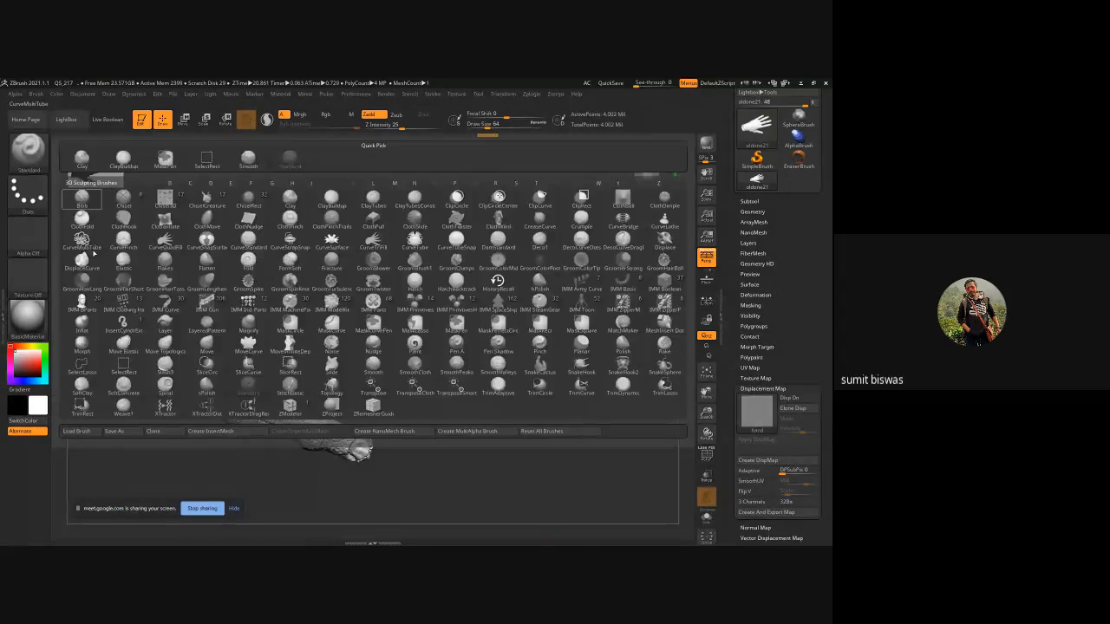
pyautogui.click(83, 348)
pyautogui.moveTo(628, 311); pyautogui.dragTo(624, 374)
pyautogui.keyDown('ctrl'); pyautogui.moveTo(494, 308); pyautogui.dragTo(547, 431, button='right'); pyautogui.keyUp('ctrl')
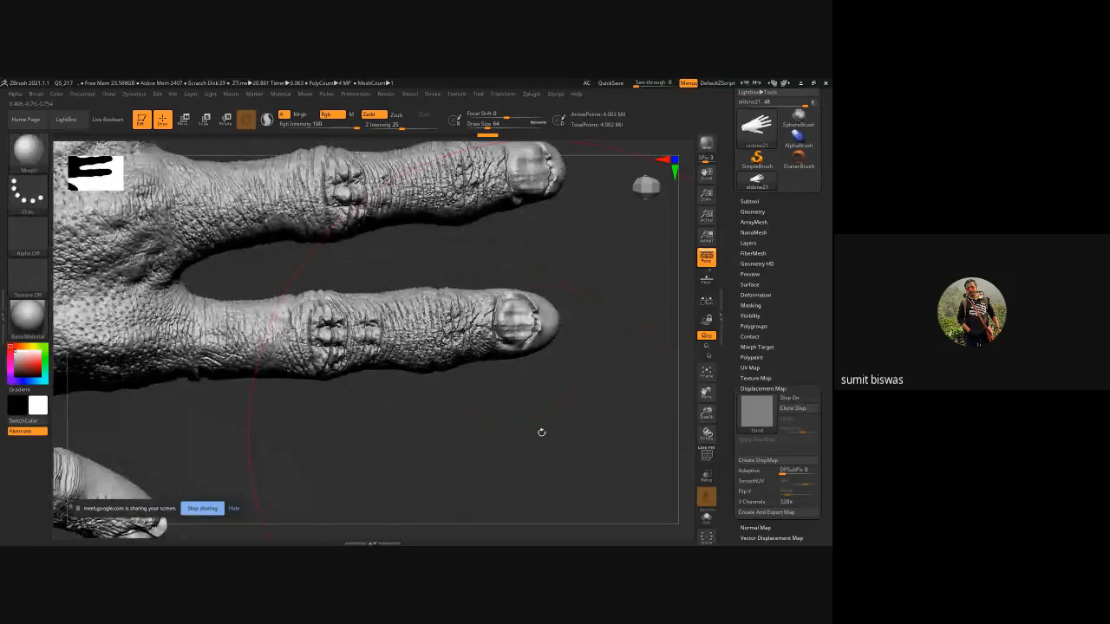
pyautogui.press('[')
pyautogui.press('[')
pyautogui.press('[')
pyautogui.press('[')
pyautogui.press('[')
pyautogui.press('[')
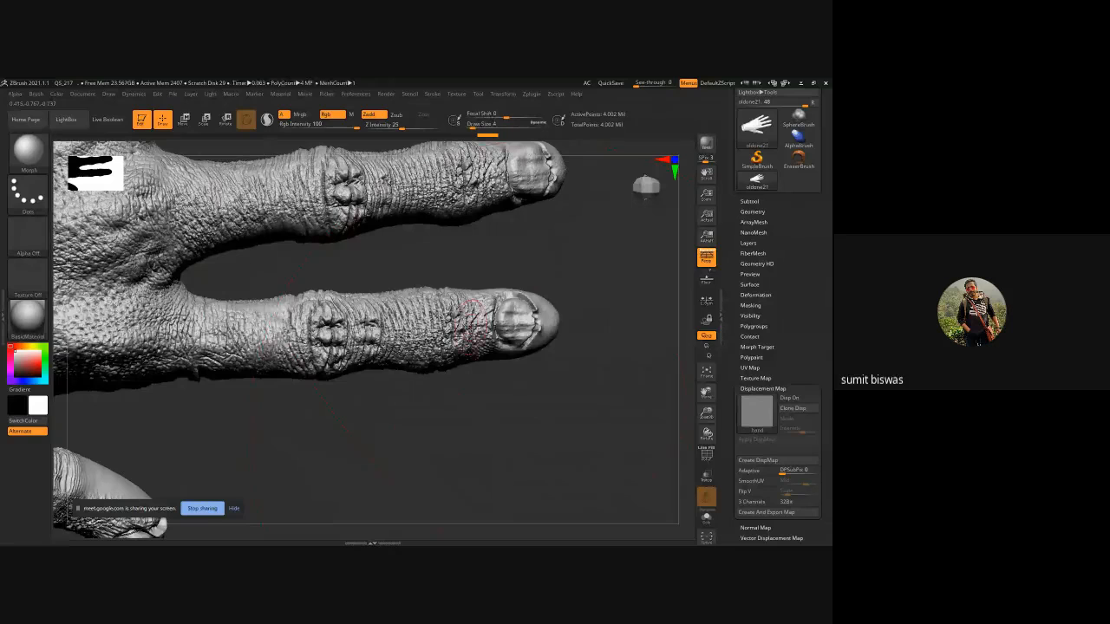
pyautogui.press(']')
pyautogui.click(386, 128)
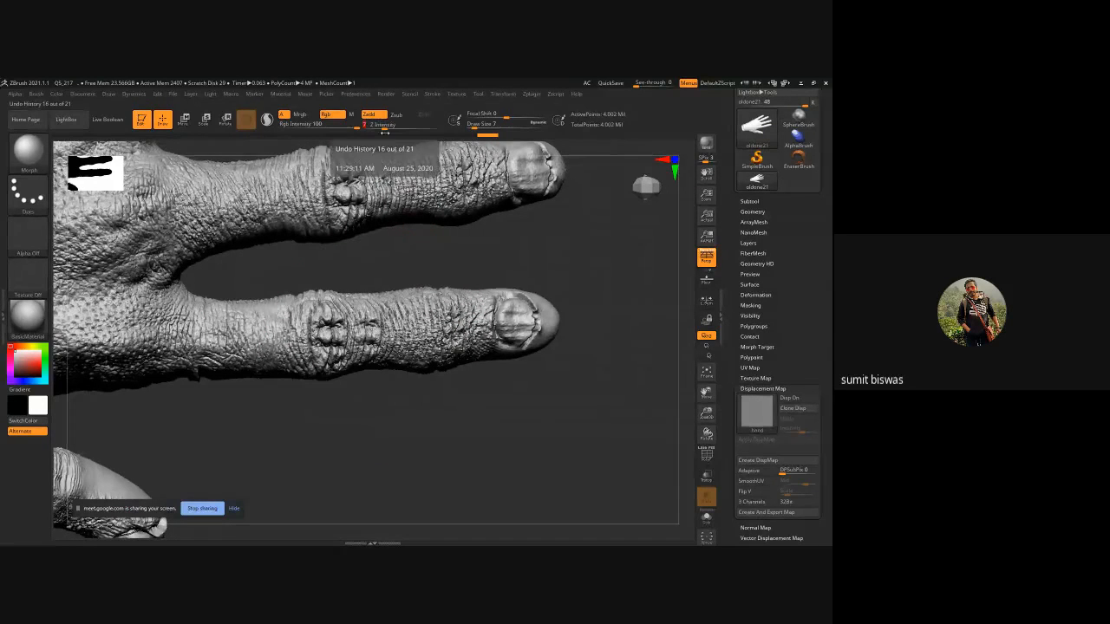
# Erase the displacement detail from the lower finger's tip and knuckle with the Morph brush.
pyautogui.press(']')
pyautogui.moveTo(439, 436); pyautogui.dragTo(587, 320)
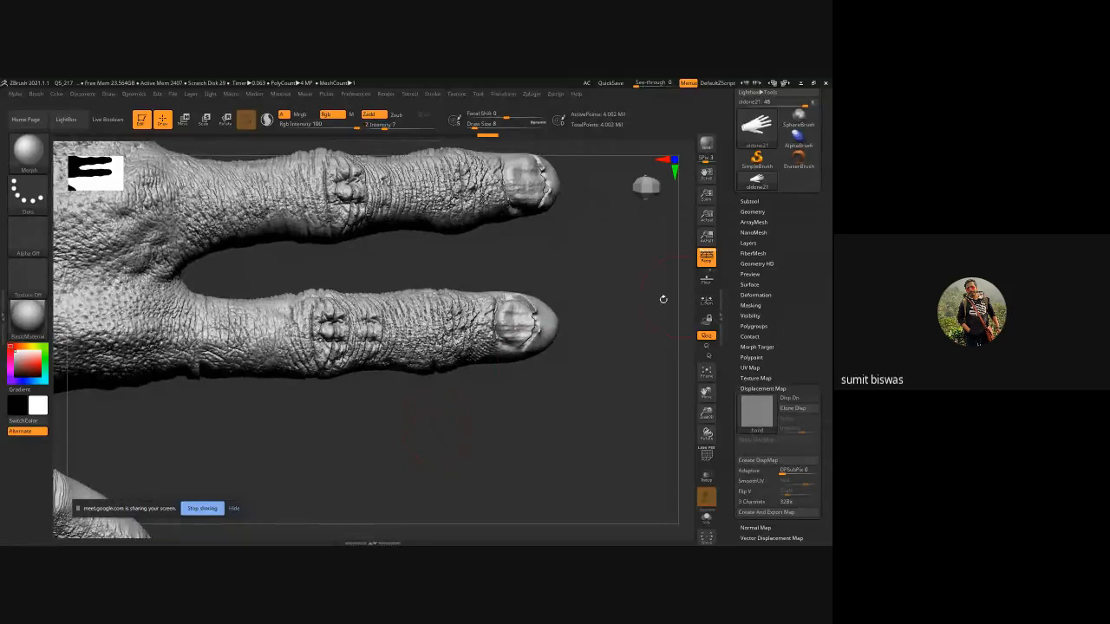
pyautogui.press(']')
pyautogui.press(']')
pyautogui.moveTo(522, 398)
pyautogui.mouseDown()
pyautogui.moveTo(532, 314)
pyautogui.moveTo(499, 330)
pyautogui.moveTo(525, 339)
pyautogui.moveTo(535, 311)
pyautogui.mouseUp()
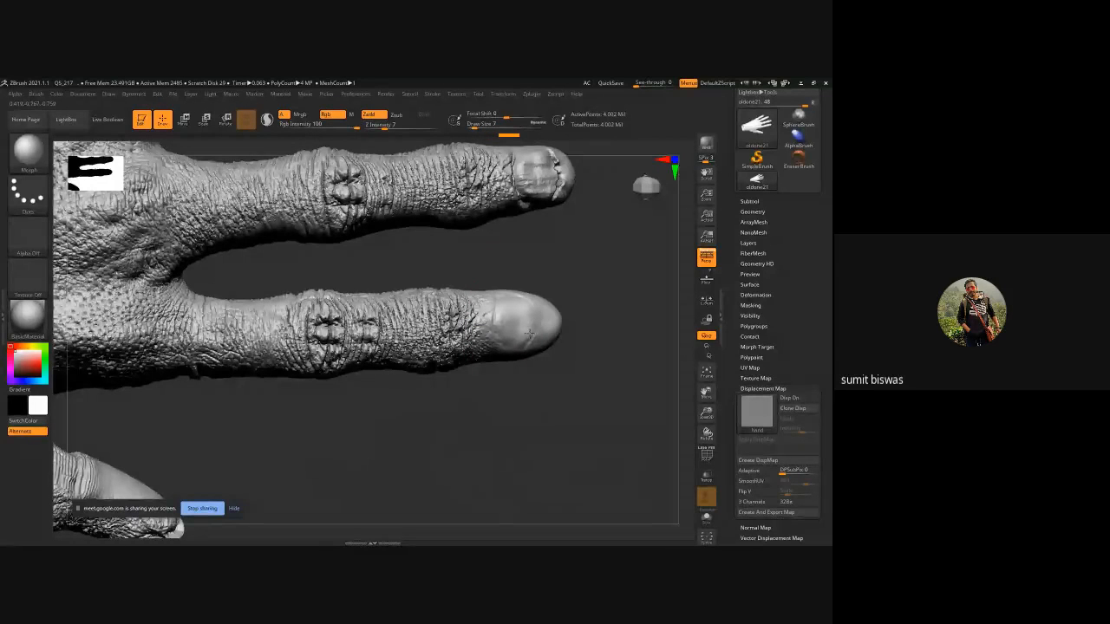
pyautogui.press(']')
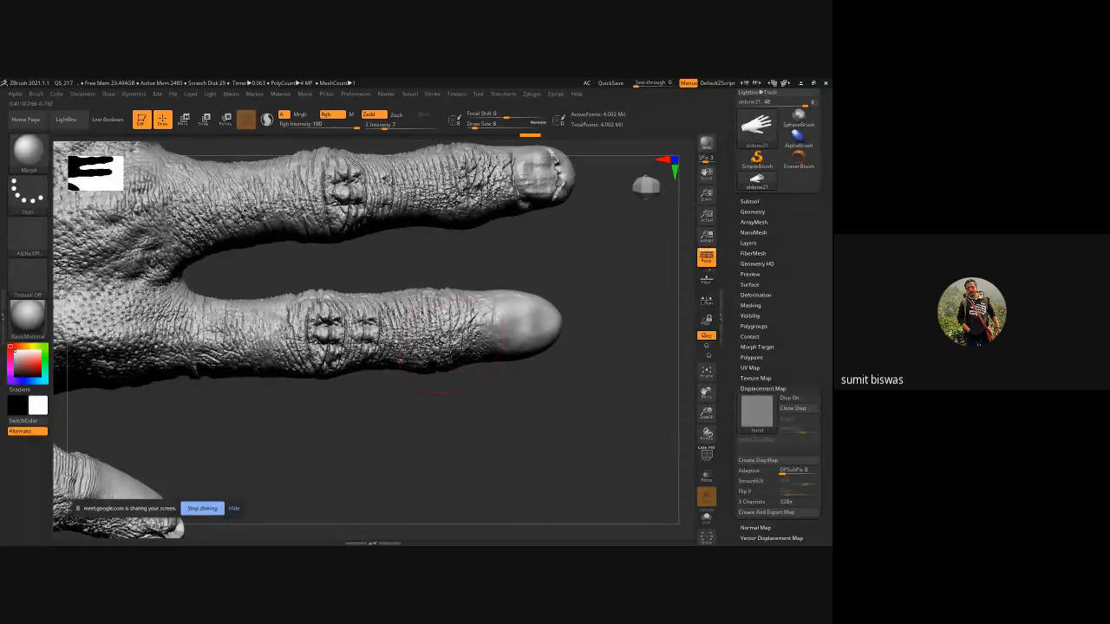
pyautogui.moveTo(327, 318)
pyautogui.mouseDown()
pyautogui.moveTo(354, 335)
pyautogui.moveTo(324, 341)
pyautogui.moveTo(331, 307)
pyautogui.mouseUp()
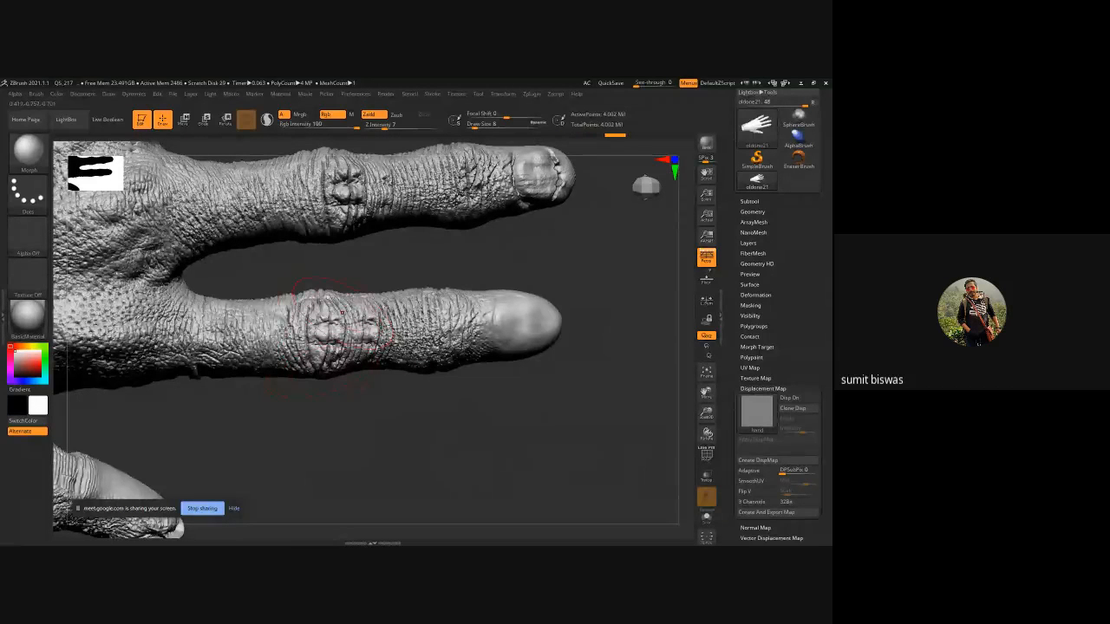
pyautogui.moveTo(325, 366)
pyautogui.mouseDown()
pyautogui.moveTo(318, 332)
pyautogui.moveTo(373, 319)
pyautogui.moveTo(350, 347)
pyautogui.mouseUp()
pyautogui.moveTo(409, 415); pyautogui.dragTo(430, 373)
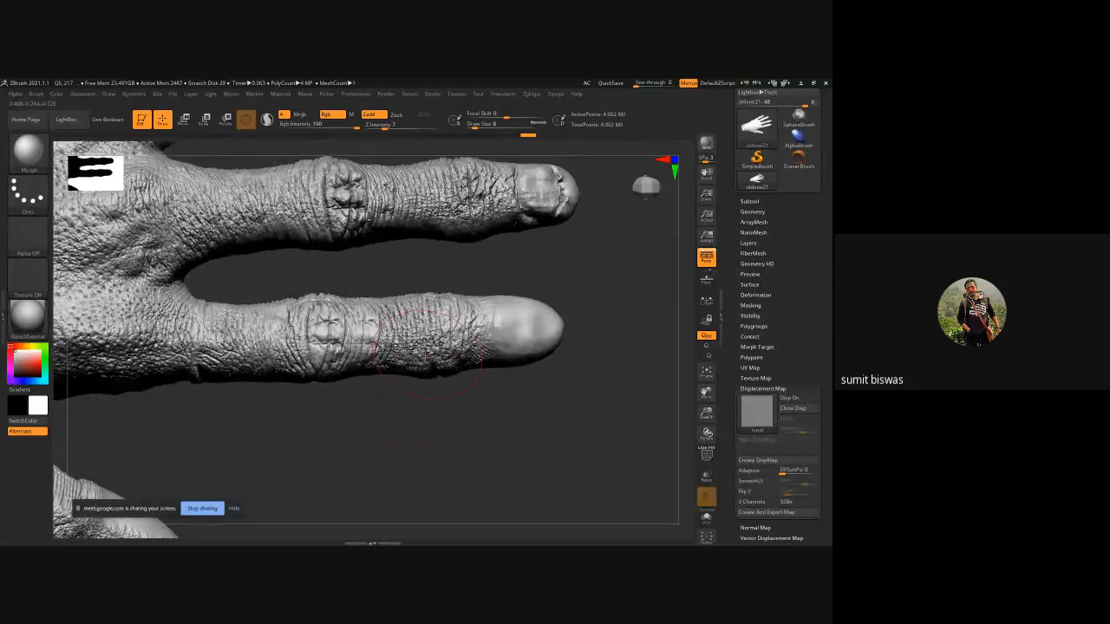
# Continue erasing displacement wrinkles along the neighbouring fingers with the Morph brush.
pyautogui.moveTo(594, 262); pyautogui.dragTo(536, 330)
pyautogui.moveTo(487, 296); pyautogui.dragTo(379, 310)
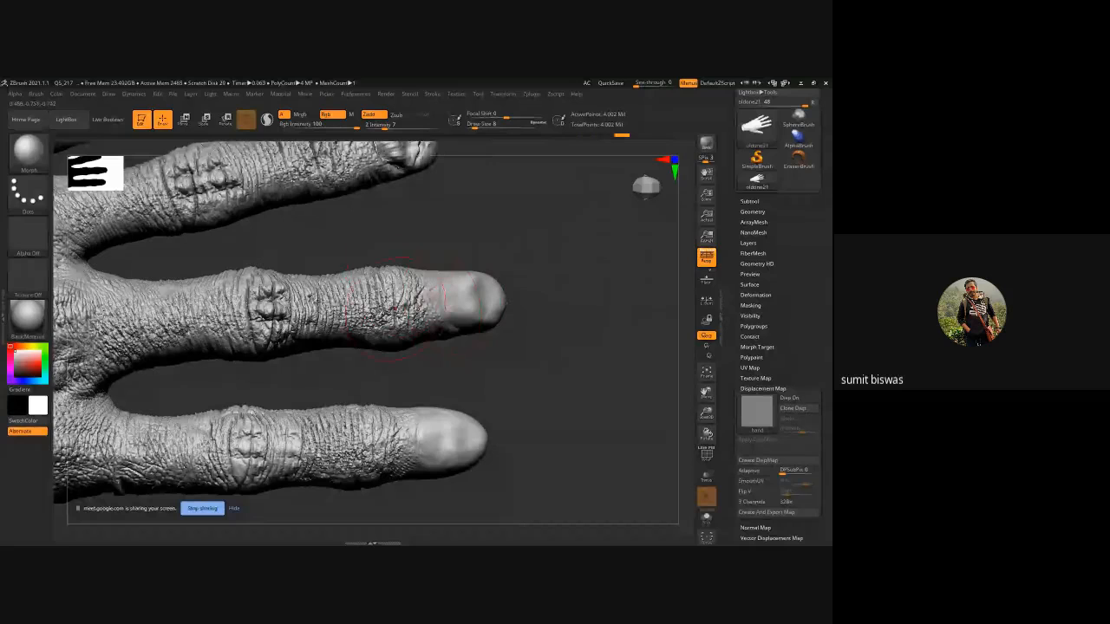
pyautogui.moveTo(269, 302)
pyautogui.mouseDown()
pyautogui.moveTo(248, 321)
pyautogui.moveTo(303, 335)
pyautogui.moveTo(329, 305)
pyautogui.moveTo(382, 315)
pyautogui.moveTo(406, 306)
pyautogui.mouseUp()
pyautogui.moveTo(158, 296)
pyautogui.mouseDown()
pyautogui.moveTo(168, 312)
pyautogui.moveTo(206, 317)
pyautogui.moveTo(124, 340)
pyautogui.mouseUp()
pyautogui.keyDown('alt'); pyautogui.moveTo(320, 246); pyautogui.dragTo(303, 386); pyautogui.keyUp('alt')
pyautogui.moveTo(196, 298)
pyautogui.mouseDown()
pyautogui.moveTo(154, 345)
pyautogui.moveTo(208, 327)
pyautogui.mouseUp()
pyautogui.moveTo(385, 273)
pyautogui.mouseDown()
pyautogui.moveTo(397, 293)
pyautogui.moveTo(375, 283)
pyautogui.moveTo(405, 285)
pyautogui.moveTo(361, 274)
pyautogui.moveTo(263, 295)
pyautogui.moveTo(310, 298)
pyautogui.moveTo(284, 312)
pyautogui.mouseUp()
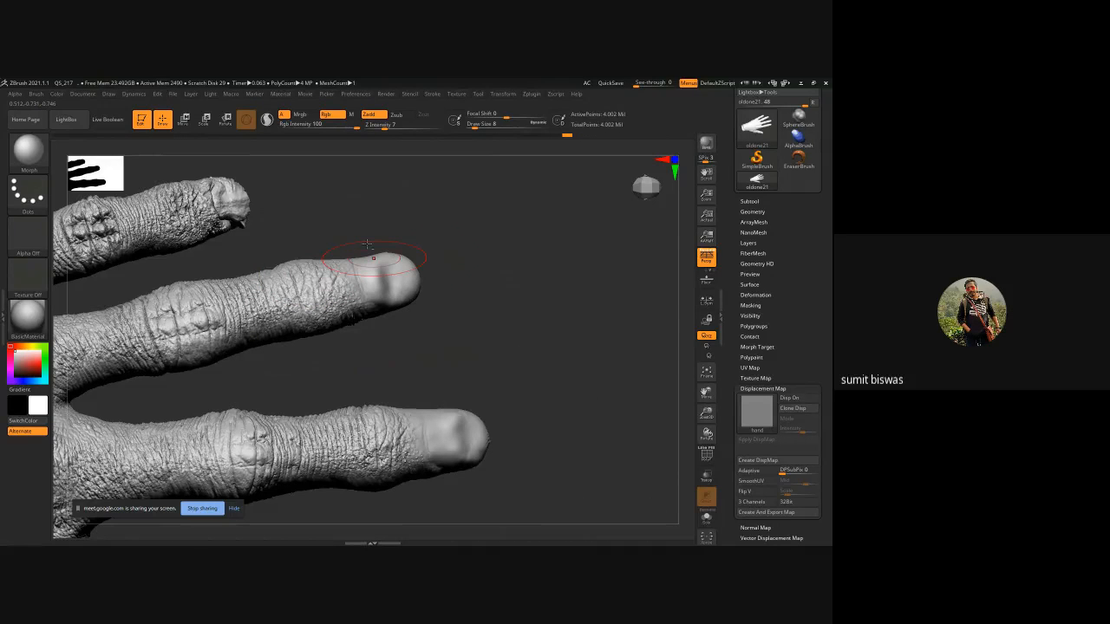
# Erase displacement detail from the tips of the upper fingers with the Morph brush.
pyautogui.keyDown('alt'); pyautogui.moveTo(367, 245); pyautogui.dragTo(543, 321); pyautogui.keyUp('alt')
pyautogui.moveTo(413, 276)
pyautogui.mouseDown()
pyautogui.moveTo(406, 263)
pyautogui.moveTo(407, 284)
pyautogui.moveTo(348, 283)
pyautogui.mouseUp()
pyautogui.moveTo(281, 315)
pyautogui.mouseDown()
pyautogui.moveTo(264, 315)
pyautogui.moveTo(286, 309)
pyautogui.mouseUp()
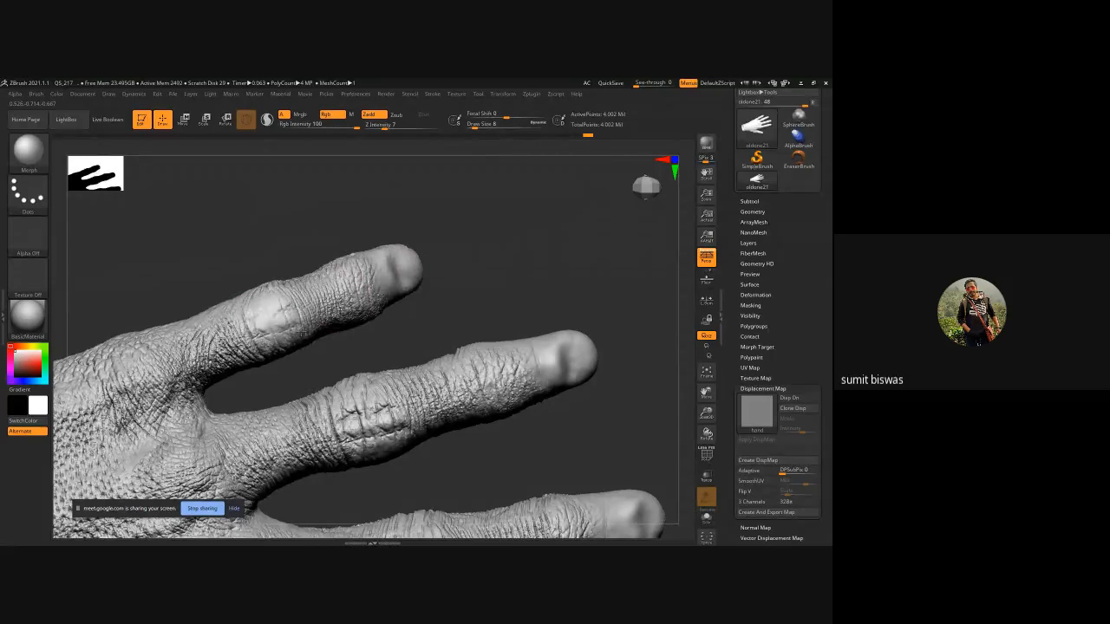
pyautogui.moveTo(567, 300); pyautogui.dragTo(489, 224)
pyautogui.click(434, 188)
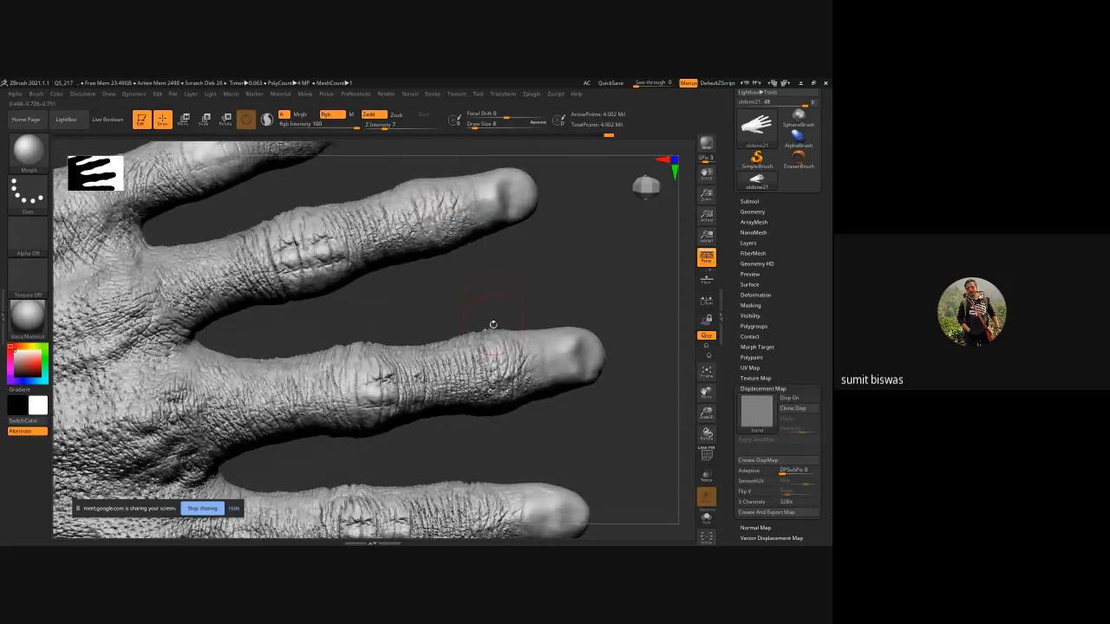
pyautogui.moveTo(487, 338)
pyautogui.mouseDown()
pyautogui.moveTo(326, 354)
pyautogui.moveTo(482, 328)
pyautogui.mouseUp()
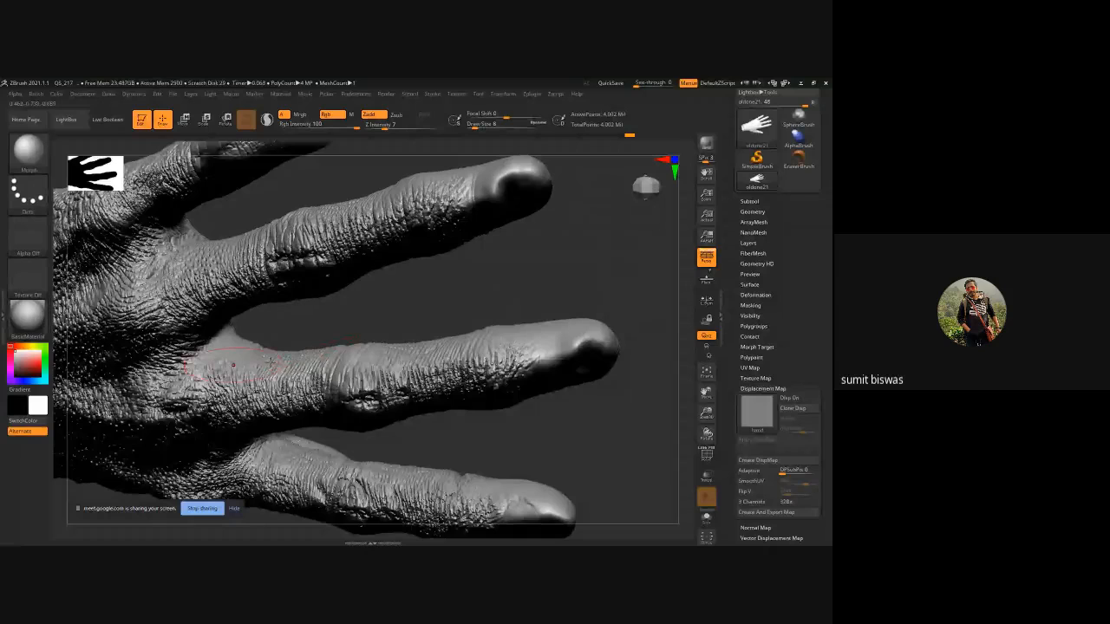
# Smooth out displacement along the finger bases and the side of the hand with the Morph brush.
pyautogui.moveTo(485, 436); pyautogui.dragTo(442, 363)
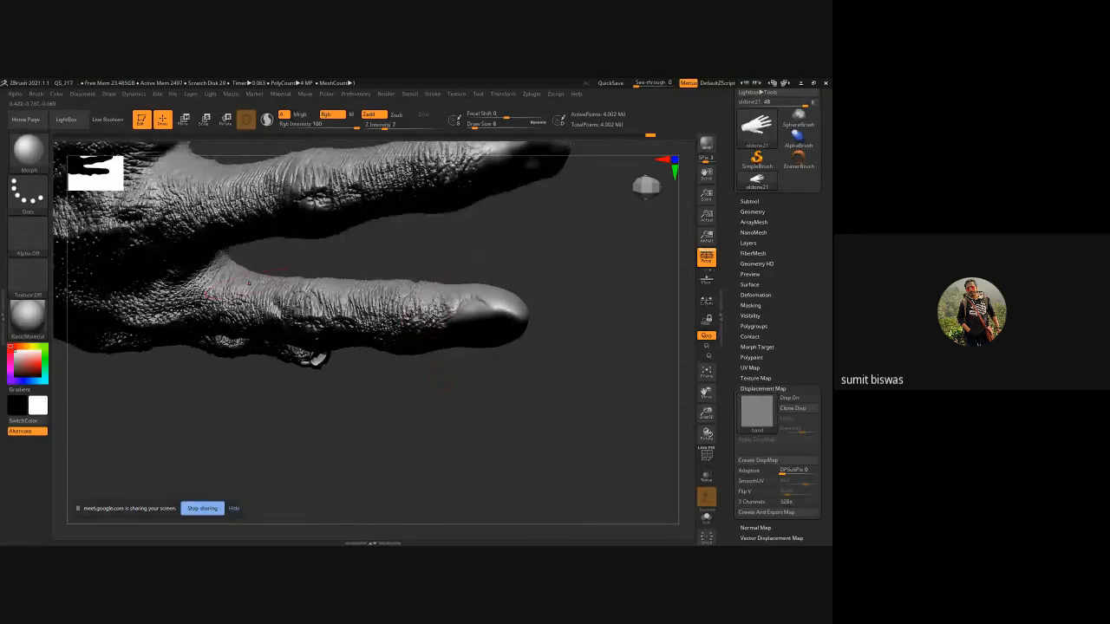
pyautogui.moveTo(390, 389); pyautogui.dragTo(396, 333)
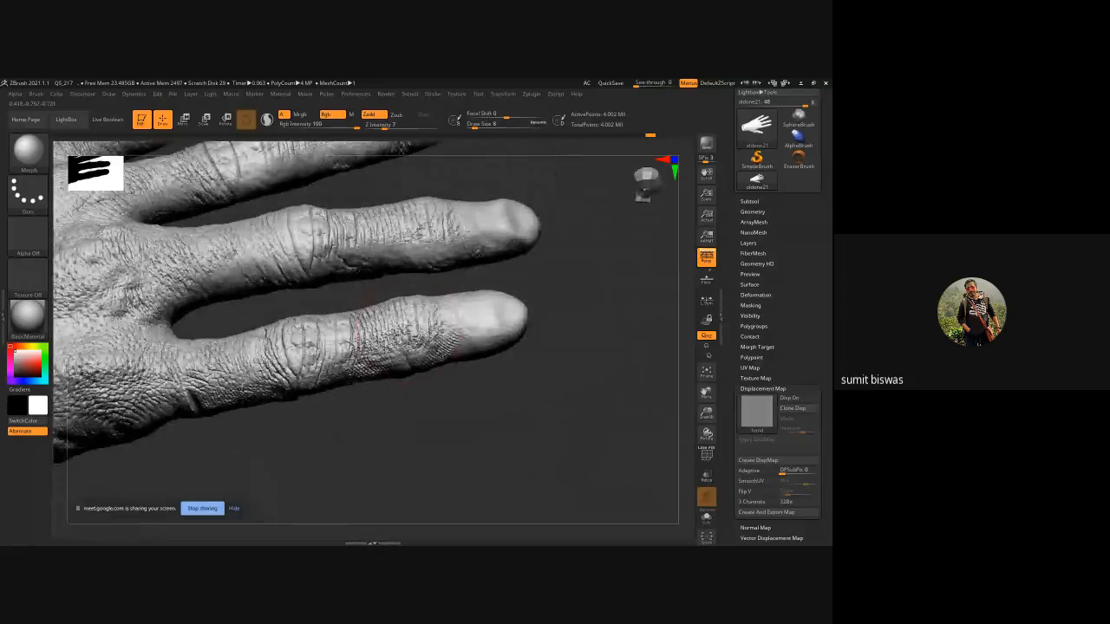
pyautogui.keyDown('alt'); pyautogui.moveTo(362, 400); pyautogui.dragTo(539, 393); pyautogui.keyUp('alt')
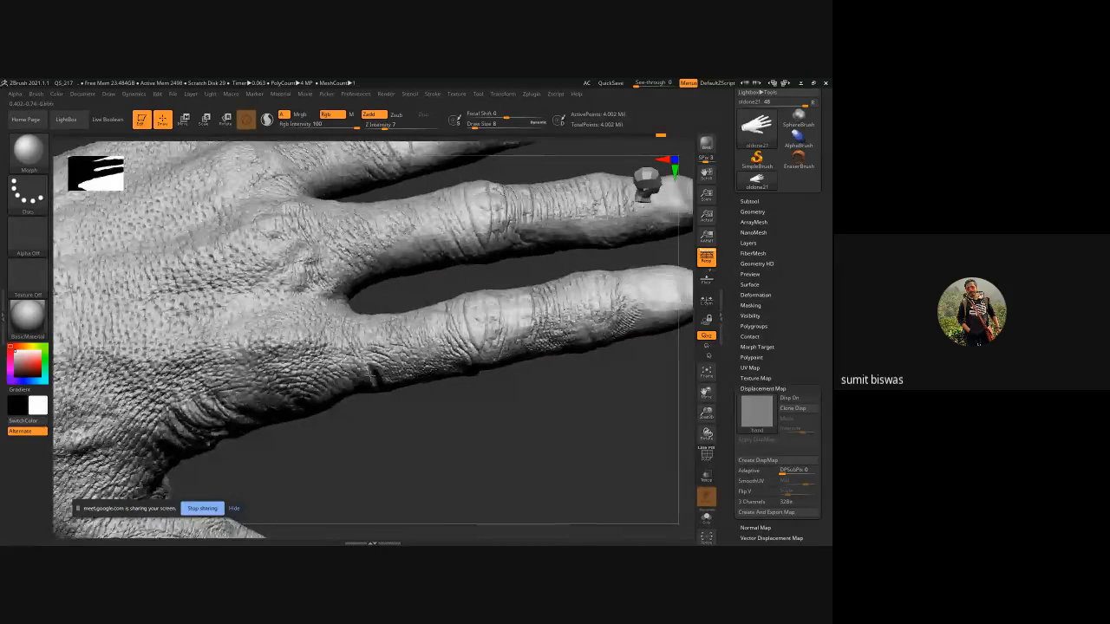
pyautogui.moveTo(379, 386); pyautogui.dragTo(468, 370)
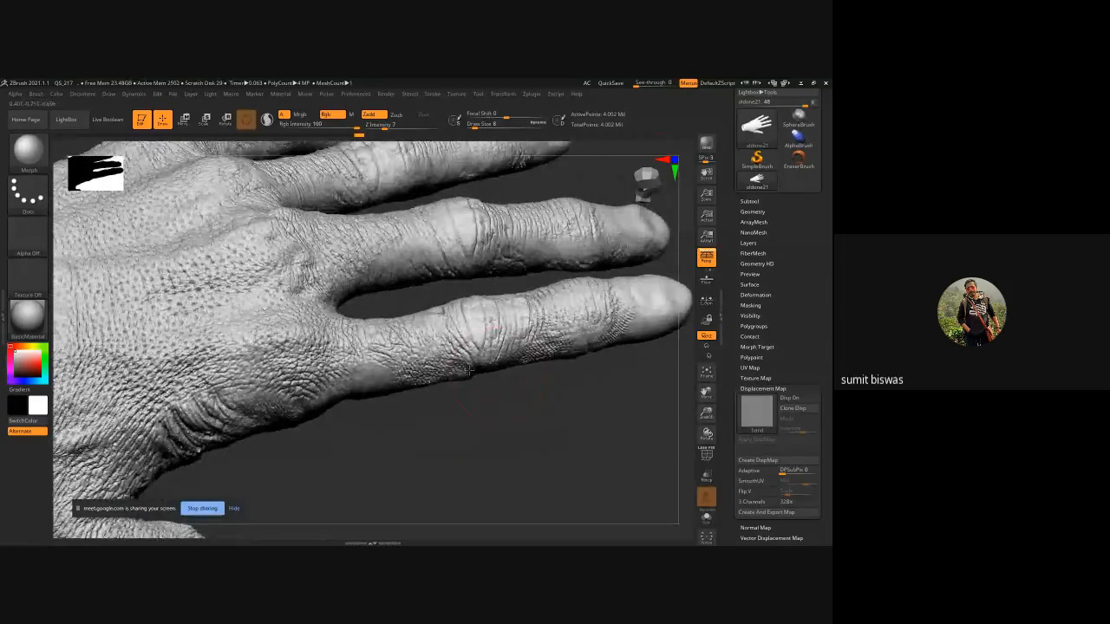
pyautogui.moveTo(414, 401); pyautogui.dragTo(481, 329)
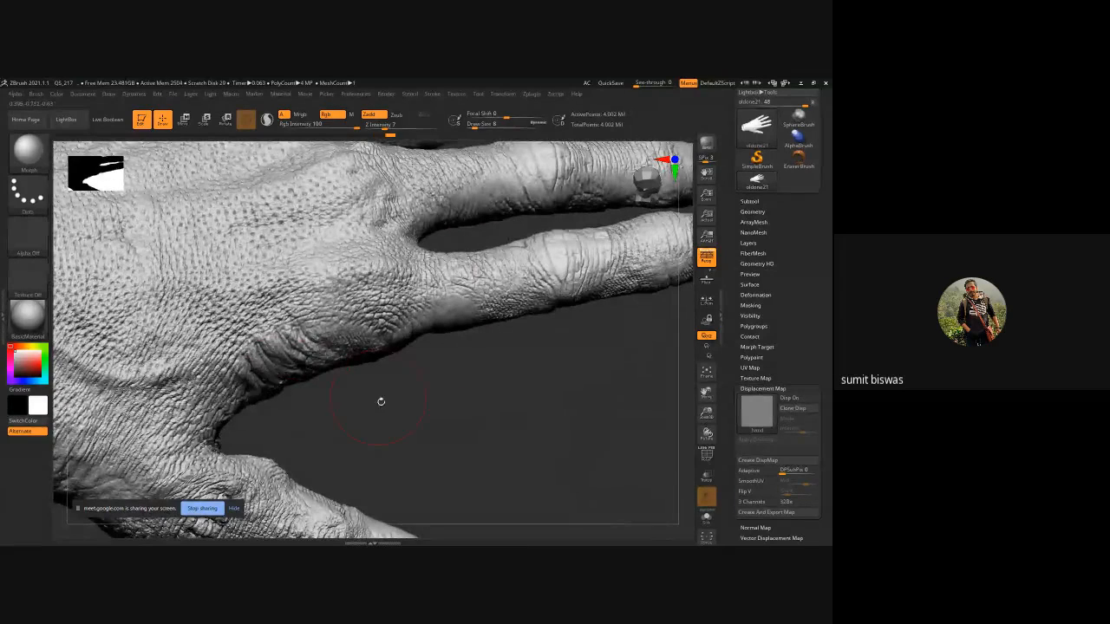
pyautogui.moveTo(380, 402); pyautogui.dragTo(326, 384)
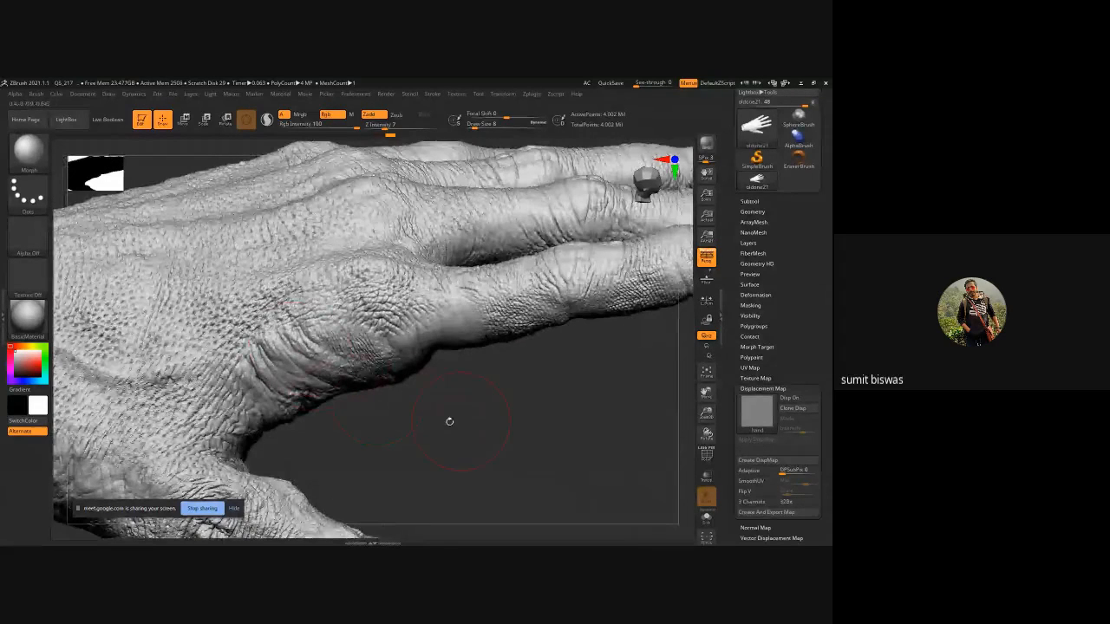
pyautogui.moveTo(448, 421); pyautogui.dragTo(377, 344)
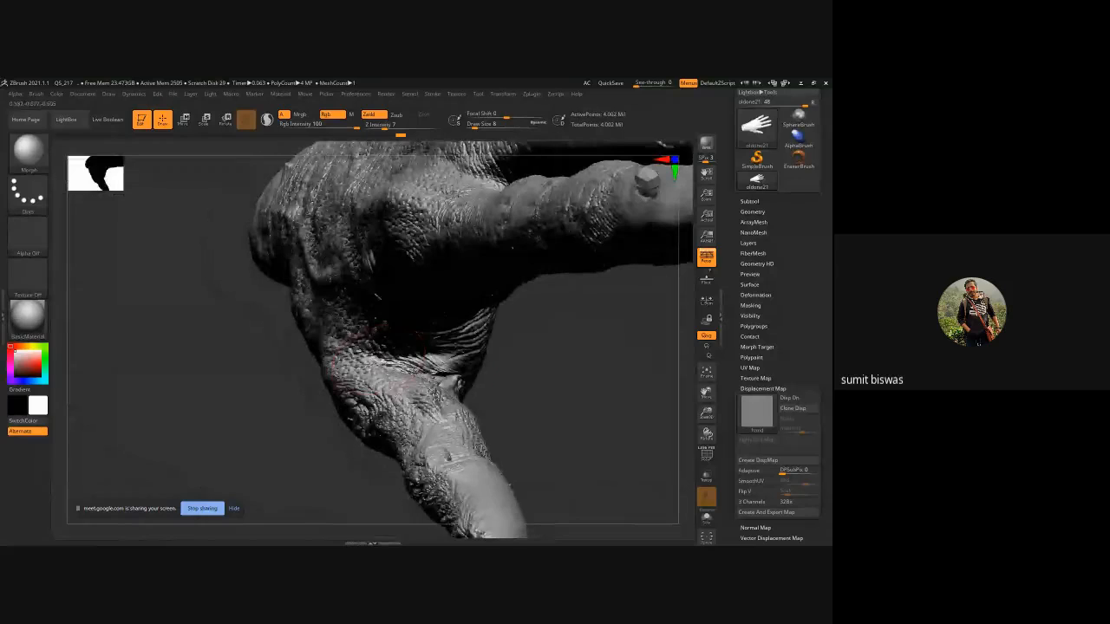
pyautogui.moveTo(509, 405); pyautogui.dragTo(492, 420)
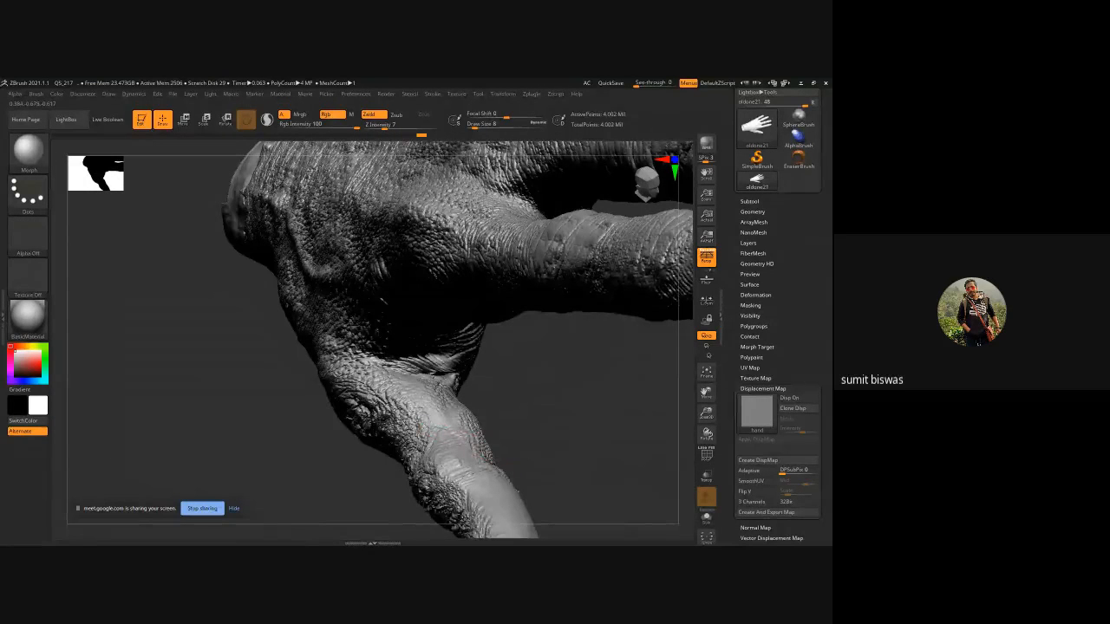
pyautogui.moveTo(508, 389); pyautogui.dragTo(345, 425)
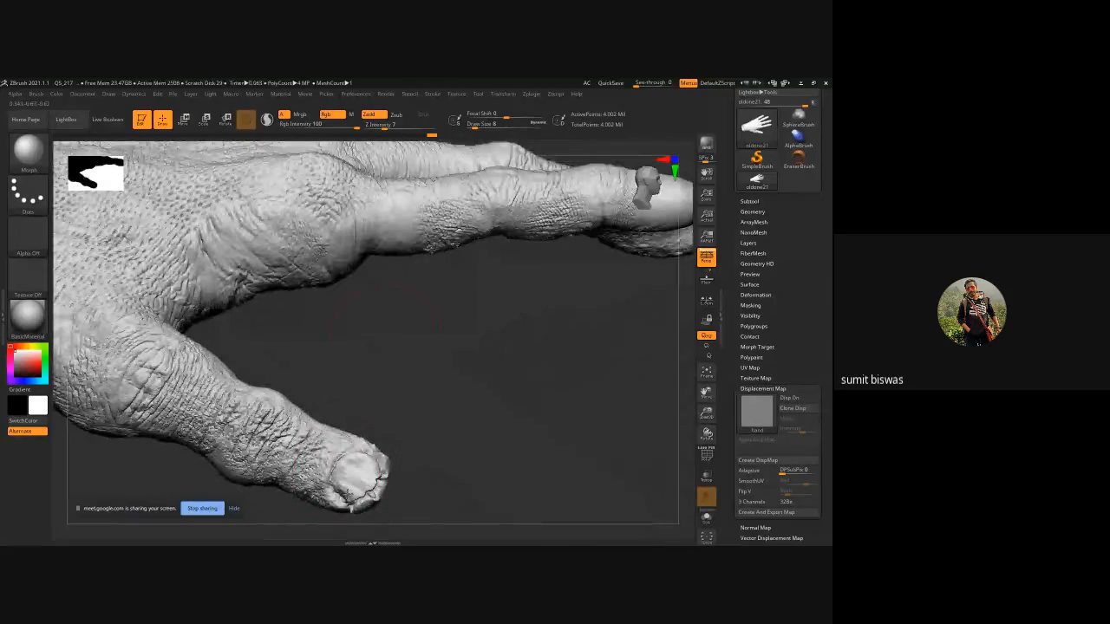
# Erase the displacement wrinkles from the thumb tip with the Morph brush.
pyautogui.moveTo(354, 497)
pyautogui.mouseDown()
pyautogui.moveTo(378, 482)
pyautogui.moveTo(374, 457)
pyautogui.mouseUp()
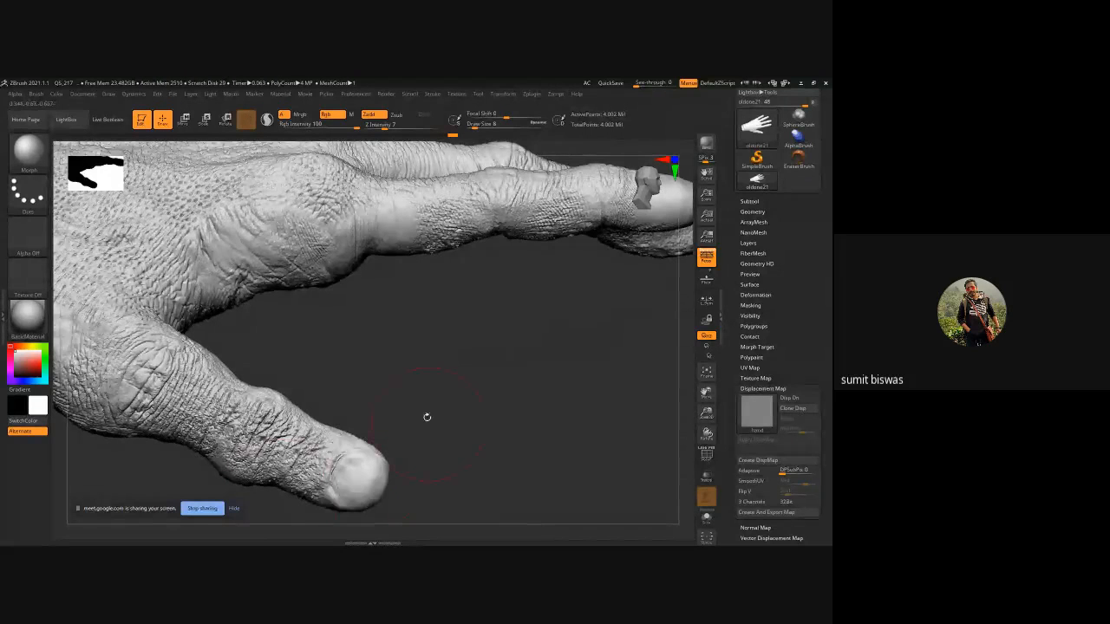
pyautogui.moveTo(503, 386)
pyautogui.mouseDown()
pyautogui.moveTo(326, 386)
pyautogui.moveTo(350, 409)
pyautogui.moveTo(386, 409)
pyautogui.moveTo(305, 369)
pyautogui.moveTo(229, 369)
pyautogui.moveTo(267, 347)
pyautogui.moveTo(255, 308)
pyautogui.mouseUp()
pyautogui.moveTo(376, 312); pyautogui.dragTo(378, 228)
pyautogui.moveTo(221, 404)
pyautogui.mouseDown()
pyautogui.moveTo(201, 365)
pyautogui.moveTo(195, 404)
pyautogui.mouseUp()
pyautogui.moveTo(164, 363)
pyautogui.mouseDown()
pyautogui.moveTo(180, 419)
pyautogui.moveTo(303, 383)
pyautogui.mouseUp()
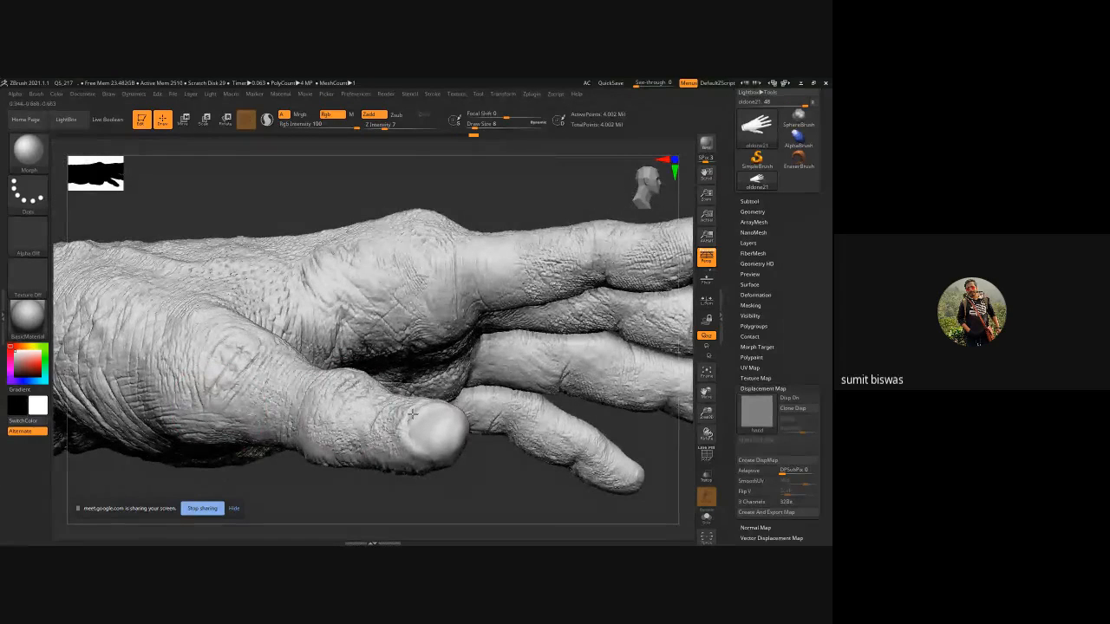
pyautogui.moveTo(461, 470); pyautogui.dragTo(455, 373)
pyautogui.moveTo(426, 431); pyautogui.dragTo(439, 424)
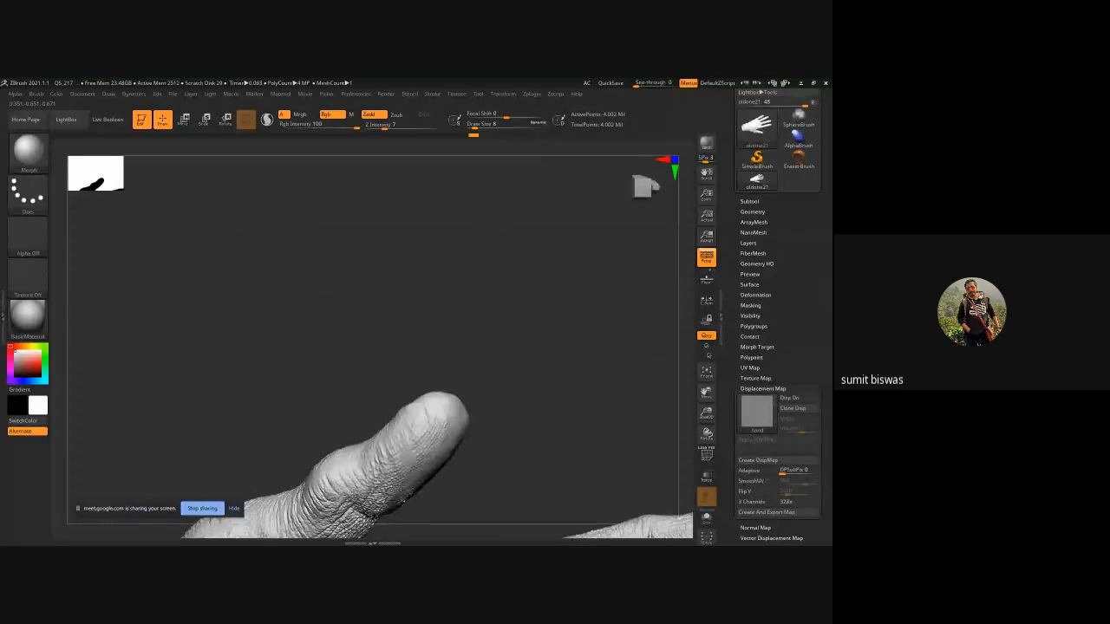
pyautogui.moveTo(508, 459)
pyautogui.mouseDown()
pyautogui.moveTo(443, 368)
pyautogui.moveTo(330, 486)
pyautogui.moveTo(364, 472)
pyautogui.mouseUp()
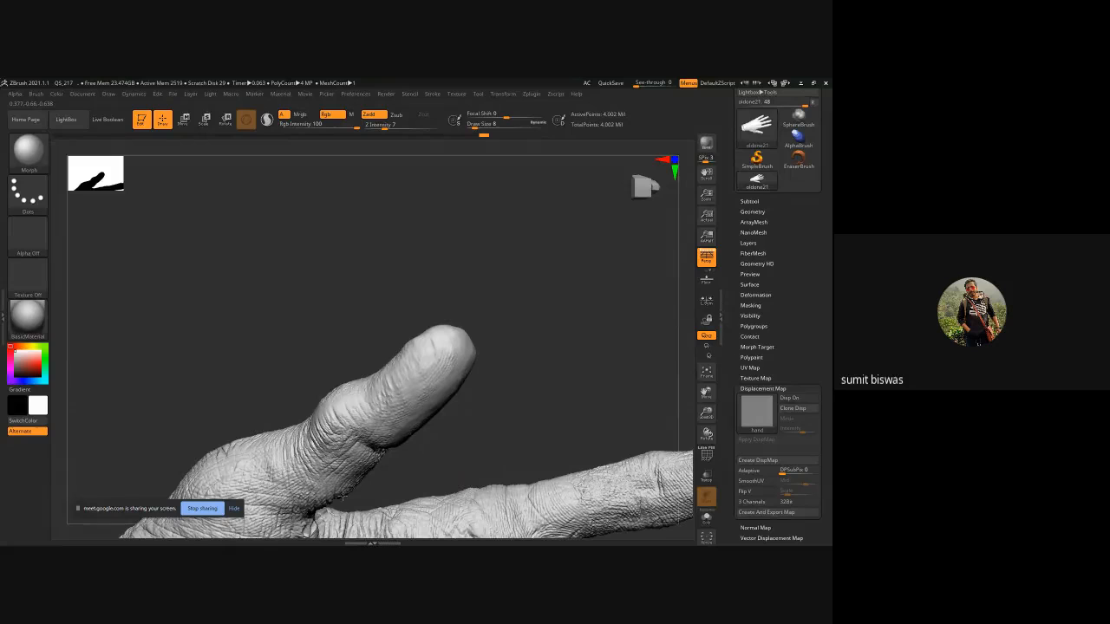
# Continue removing displacement around the thumb tip and nail from other angles with the Morph brush.
pyautogui.moveTo(527, 410); pyautogui.dragTo(451, 390)
pyautogui.moveTo(360, 394); pyautogui.dragTo(406, 403)
pyautogui.moveTo(520, 382)
pyautogui.mouseDown()
pyautogui.moveTo(495, 350)
pyautogui.moveTo(472, 342)
pyautogui.mouseUp()
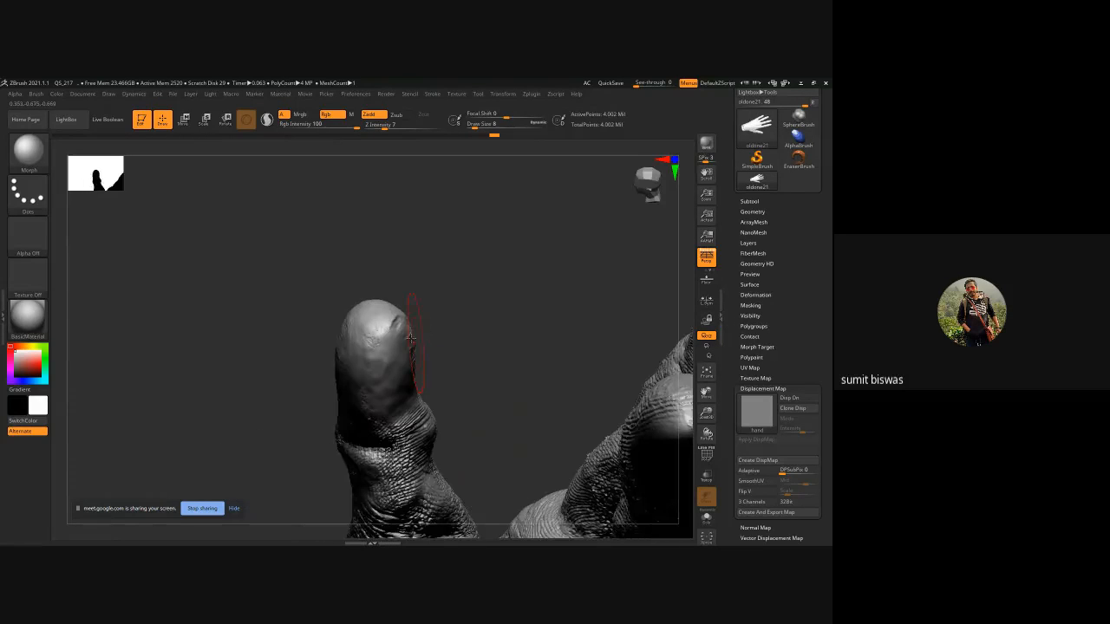
pyautogui.moveTo(404, 338); pyautogui.dragTo(371, 341)
pyautogui.moveTo(507, 347); pyautogui.dragTo(399, 351)
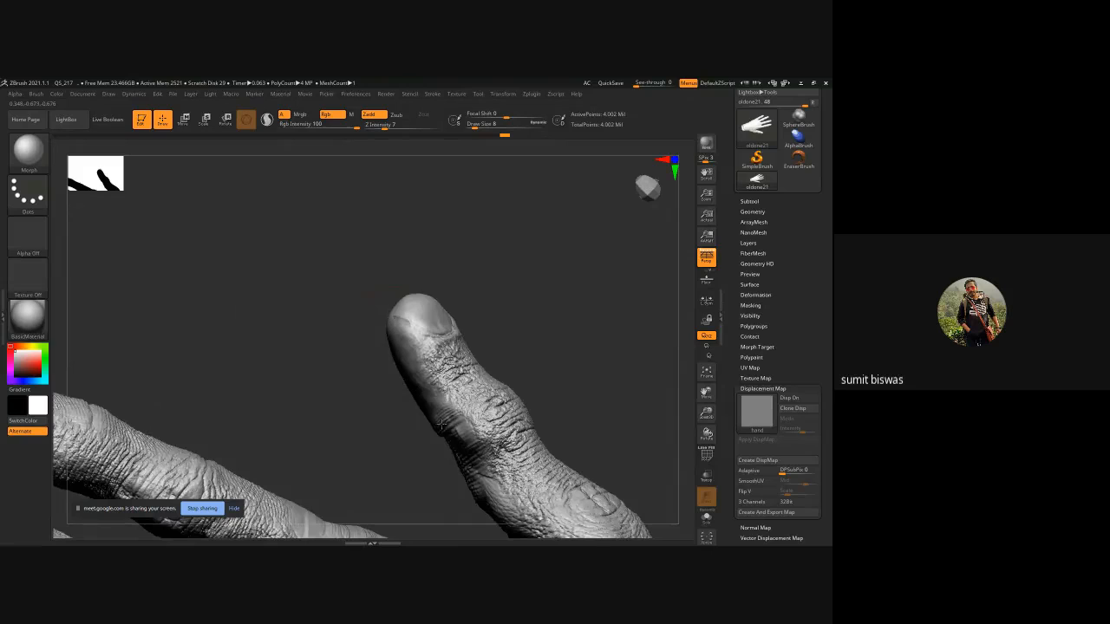
pyautogui.moveTo(589, 378); pyautogui.dragTo(523, 384)
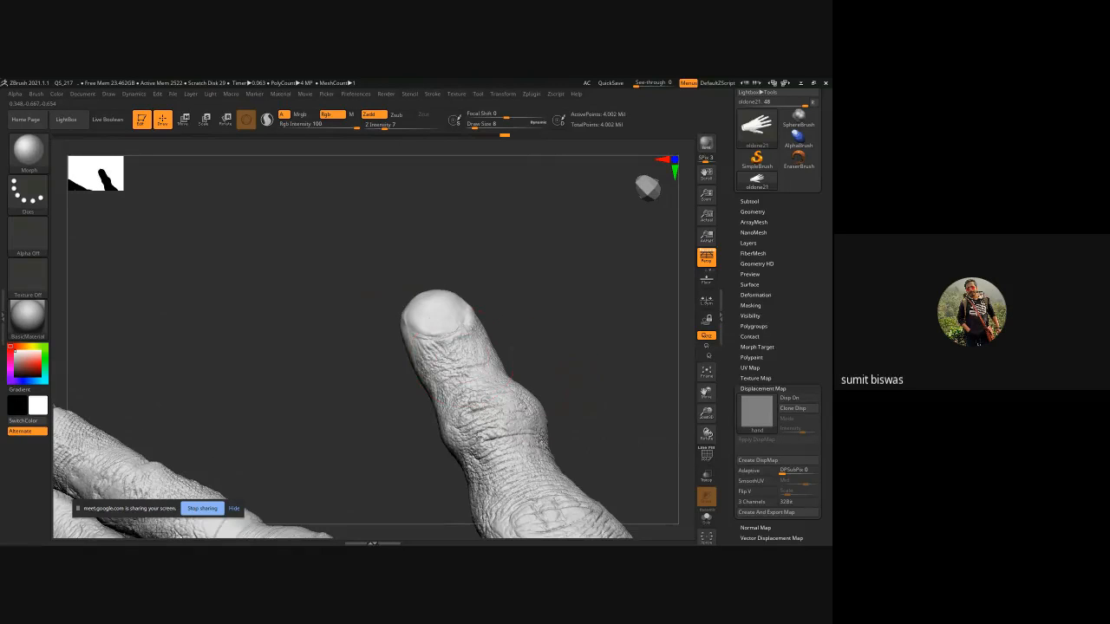
pyautogui.moveTo(611, 368); pyautogui.dragTo(507, 347)
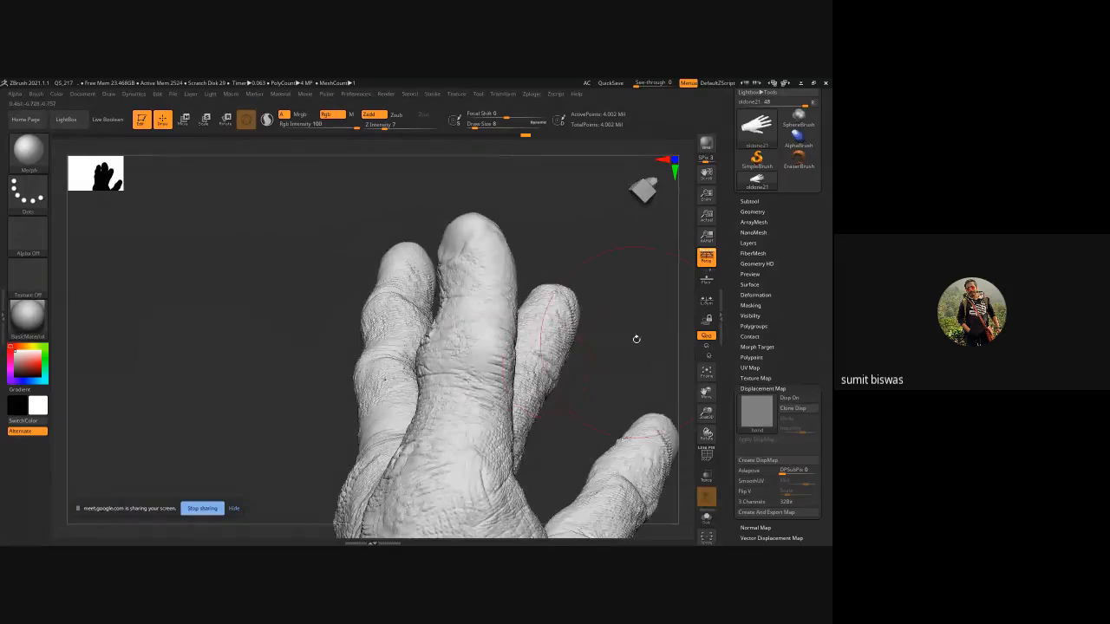
# Erase displacement detail from the fingertips on the palm side with the Morph brush.
pyautogui.keyDown('alt'); pyautogui.moveTo(636, 339); pyautogui.dragTo(605, 336); pyautogui.keyUp('alt')
pyautogui.moveTo(552, 210); pyautogui.dragTo(356, 260)
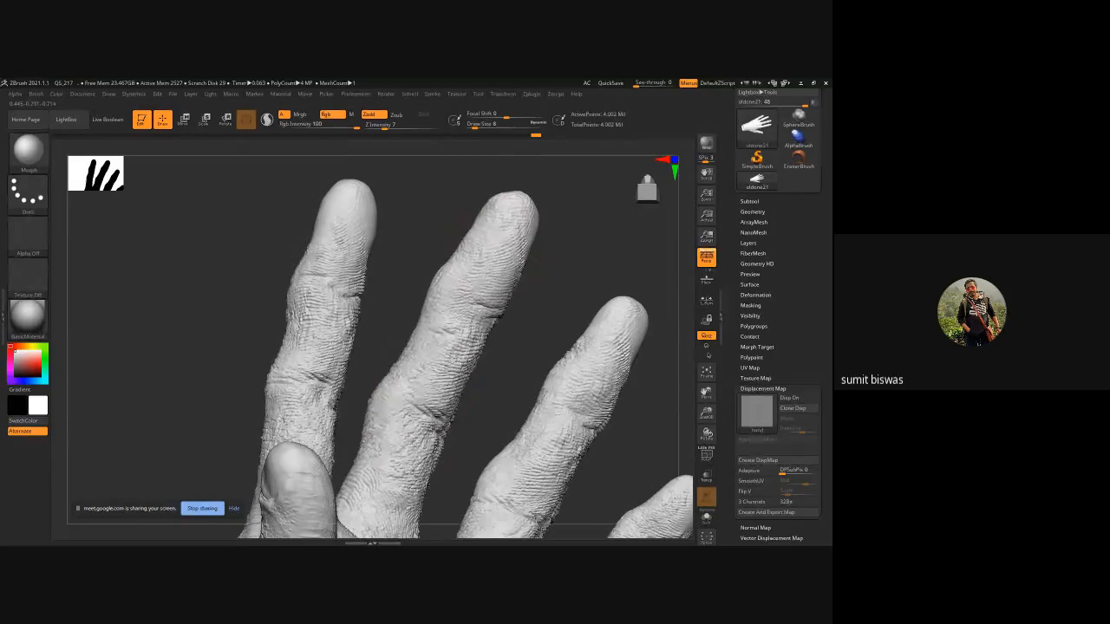
pyautogui.keyDown('alt'); pyautogui.moveTo(501, 320); pyautogui.dragTo(430, 337); pyautogui.keyUp('alt')
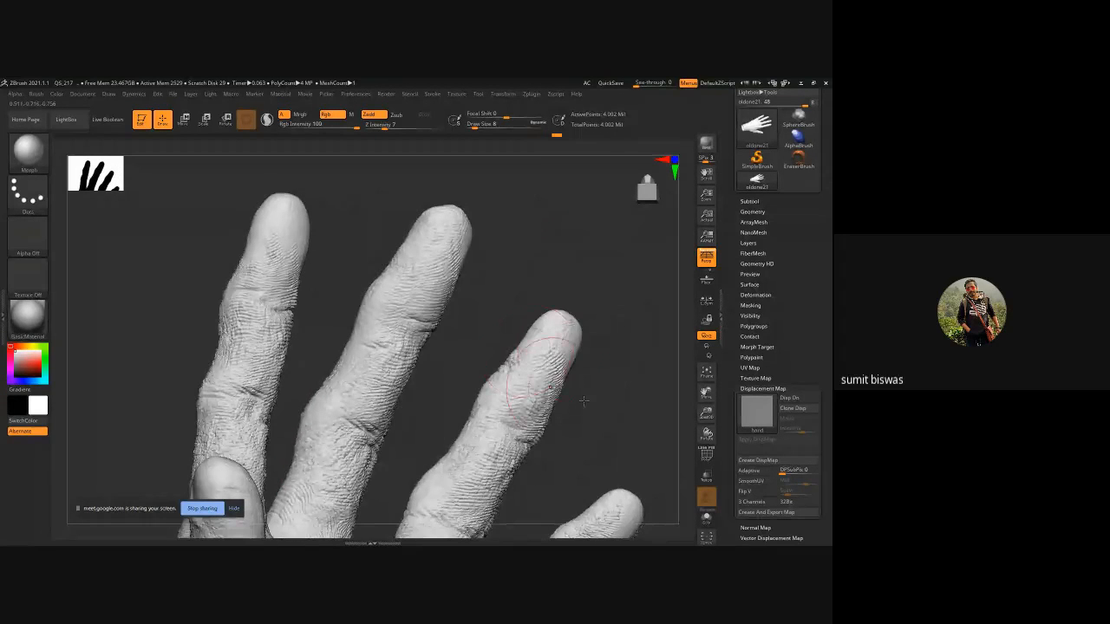
pyautogui.keyDown('alt'); pyautogui.moveTo(582, 401); pyautogui.dragTo(508, 273); pyautogui.keyUp('alt')
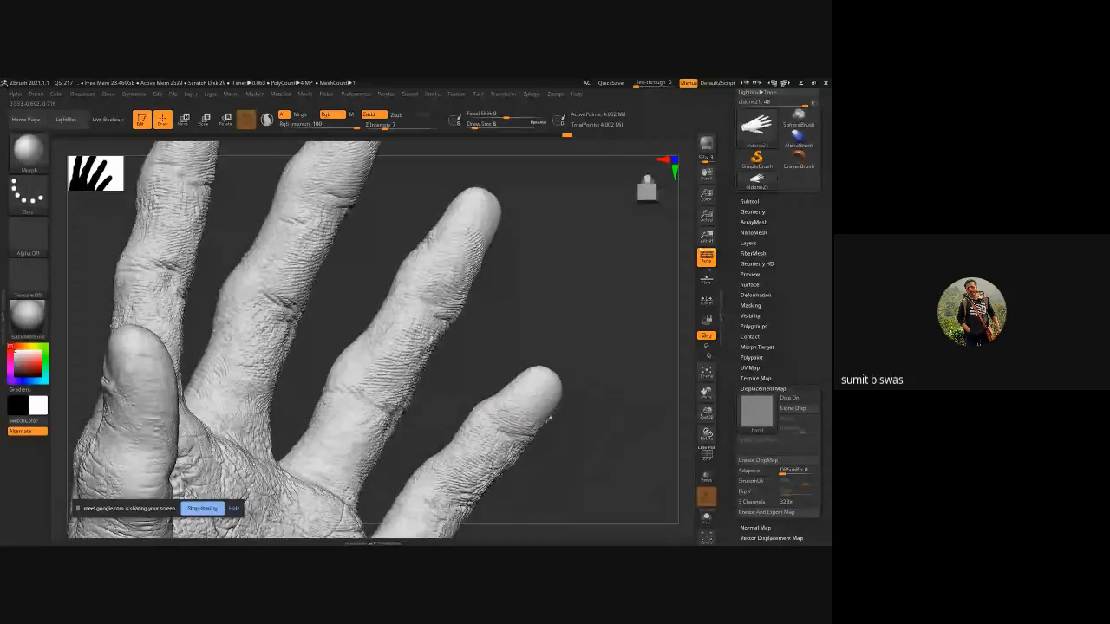
pyautogui.moveTo(565, 339); pyautogui.dragTo(502, 310)
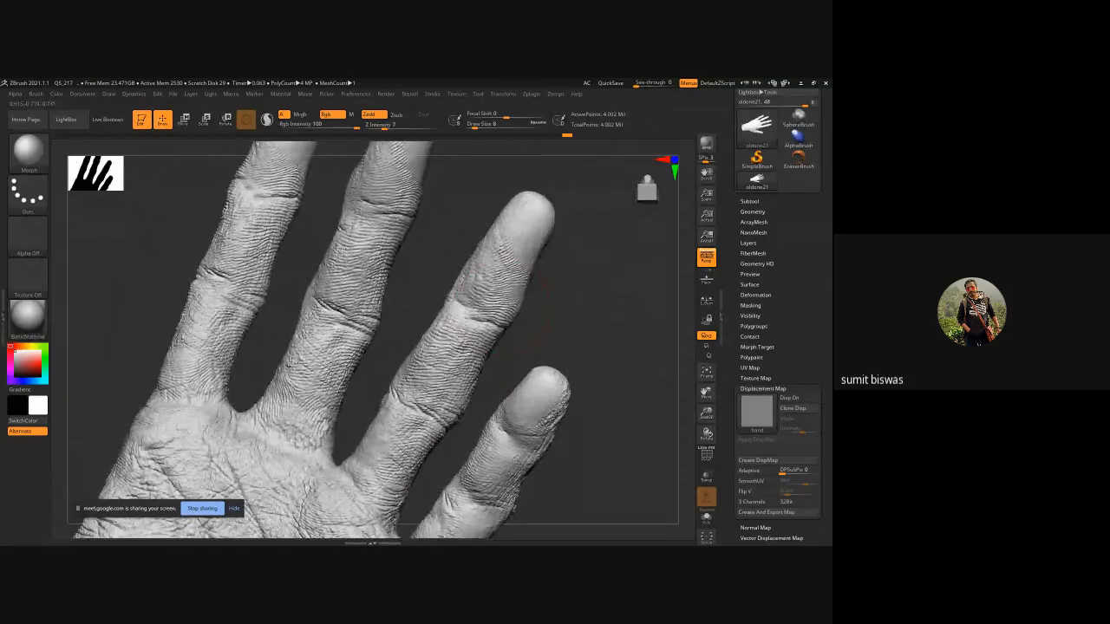
pyautogui.moveTo(381, 293); pyautogui.dragTo(386, 256)
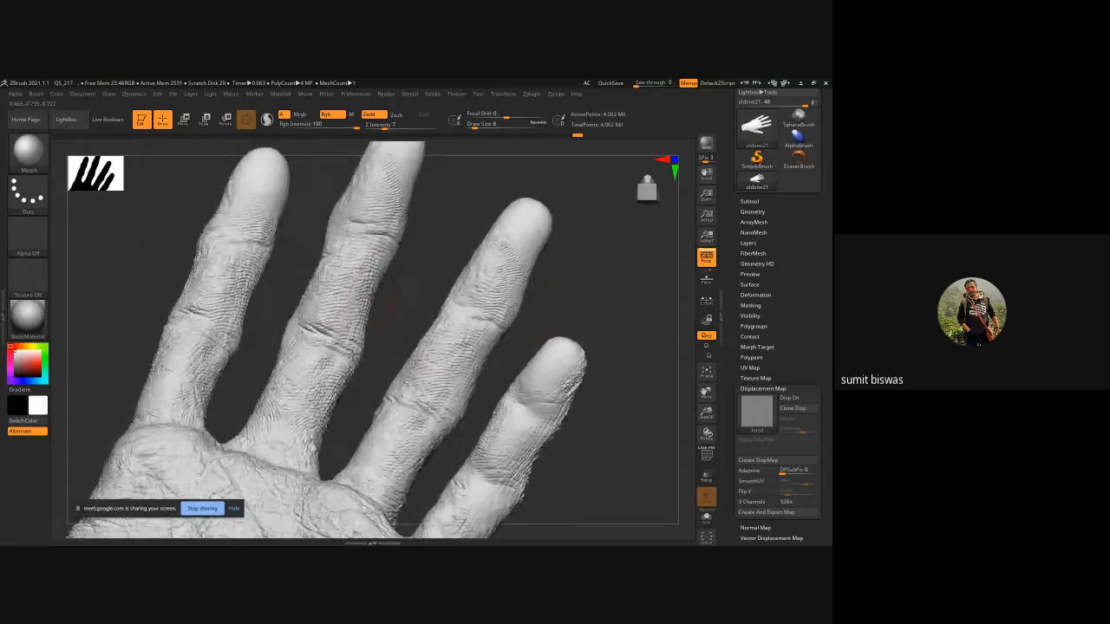
pyautogui.moveTo(594, 423); pyautogui.dragTo(510, 313)
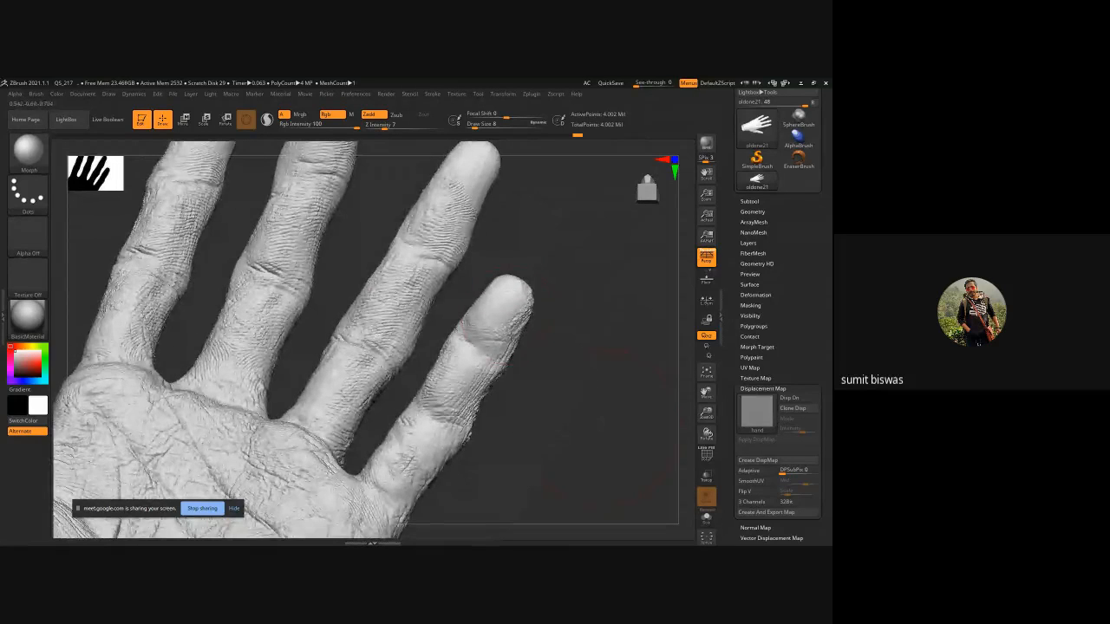
pyautogui.moveTo(438, 476); pyautogui.dragTo(500, 391)
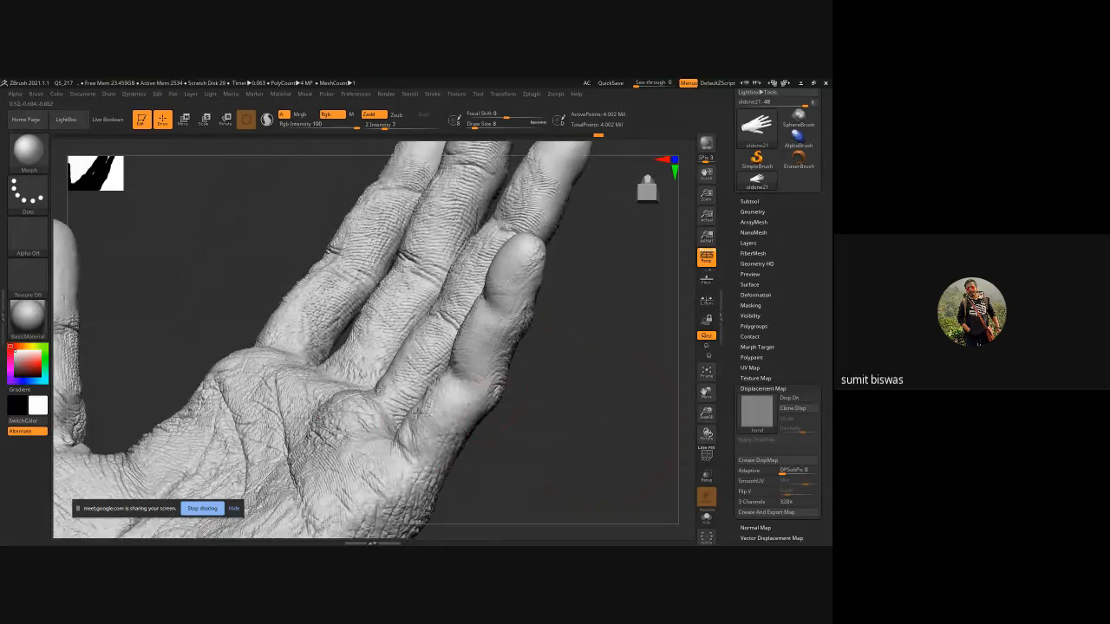
pyautogui.keyDown('alt'); pyautogui.moveTo(536, 418); pyautogui.dragTo(617, 357); pyautogui.keyUp('alt')
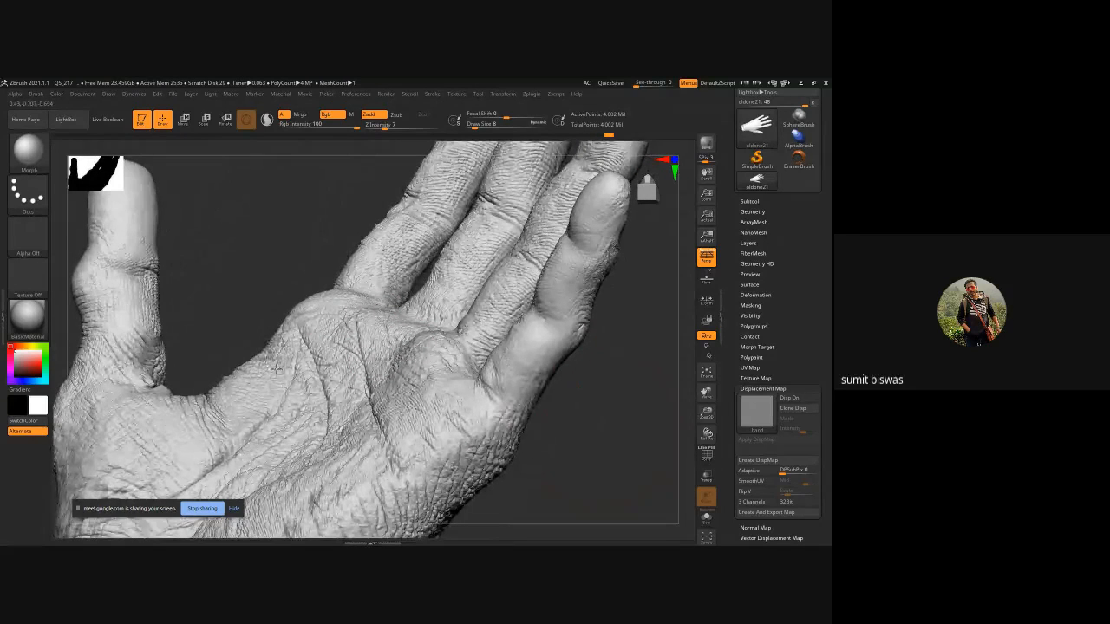
pyautogui.moveTo(250, 286); pyautogui.dragTo(278, 339)
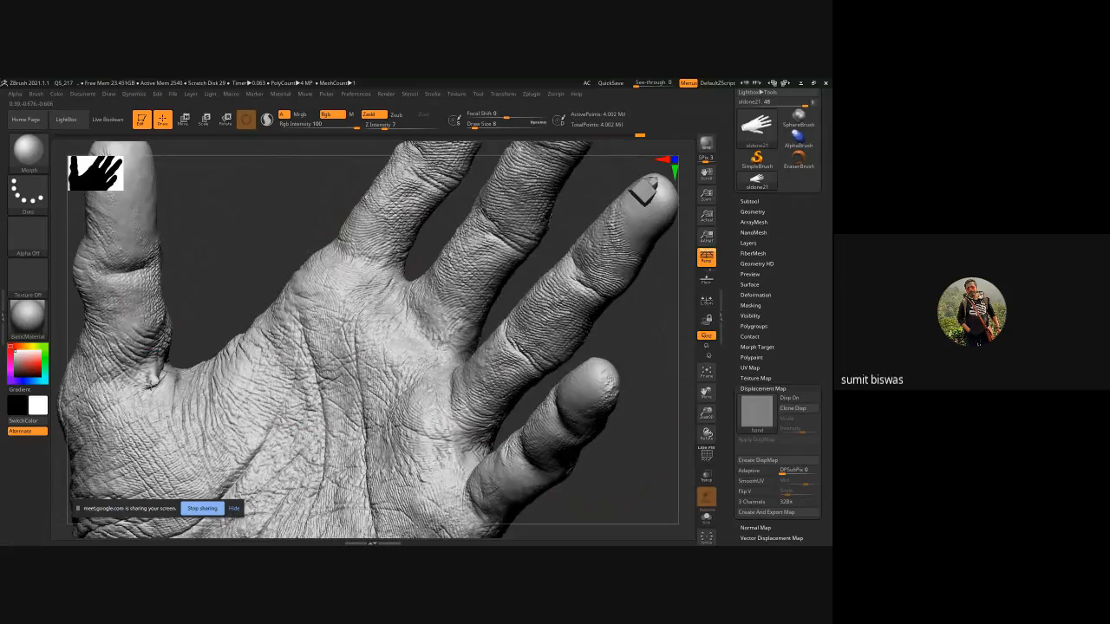
# Erase displacement detail on the lower palm and along the outer edge of the hand with the Morph brush.
pyautogui.moveTo(222, 271); pyautogui.dragTo(240, 312)
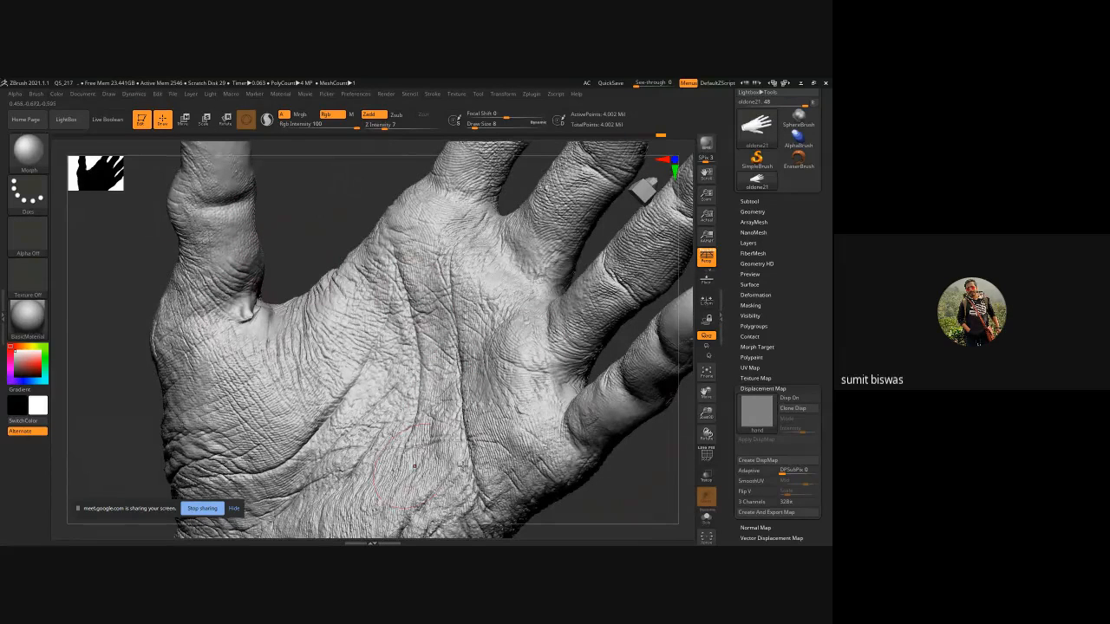
pyautogui.moveTo(577, 486); pyautogui.dragTo(436, 365)
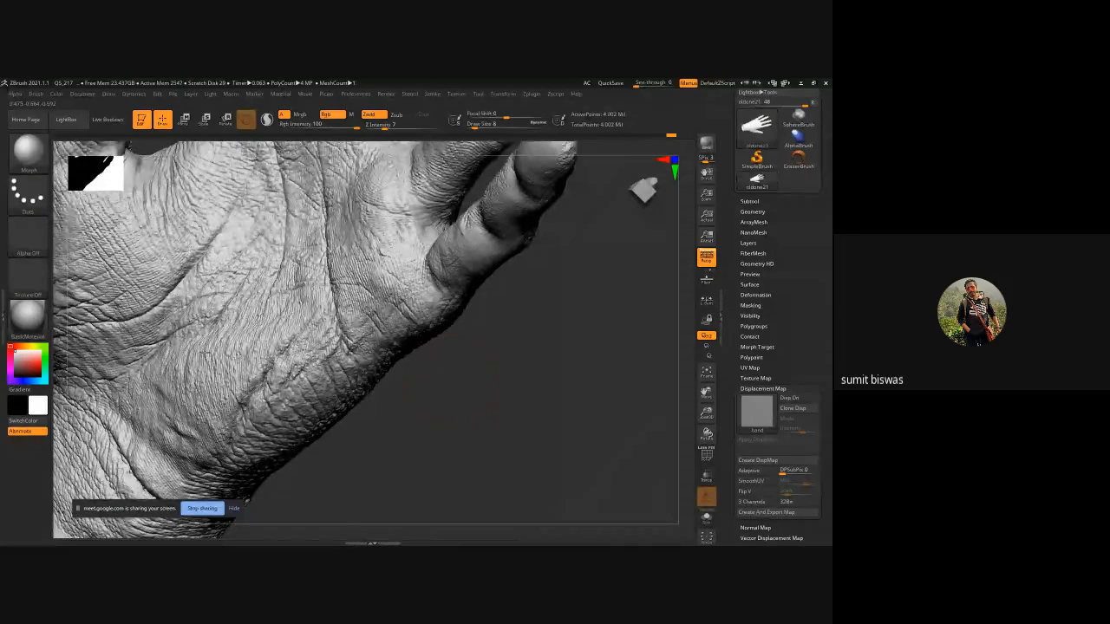
pyautogui.moveTo(461, 435); pyautogui.dragTo(386, 364)
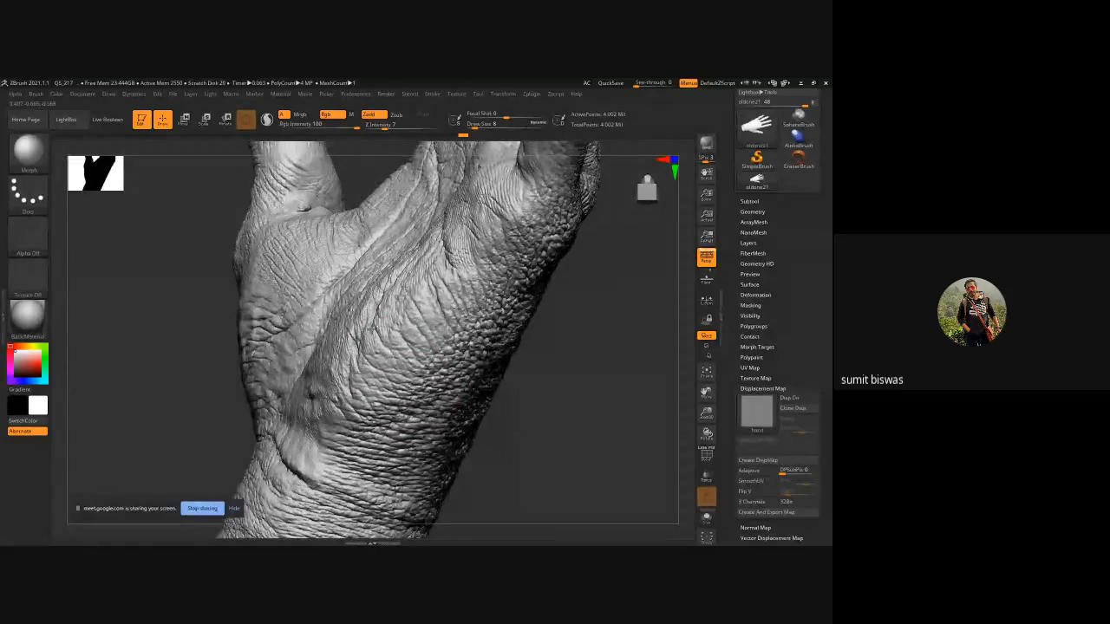
pyautogui.moveTo(592, 298); pyautogui.dragTo(617, 276)
pyautogui.moveTo(570, 309); pyautogui.dragTo(520, 381)
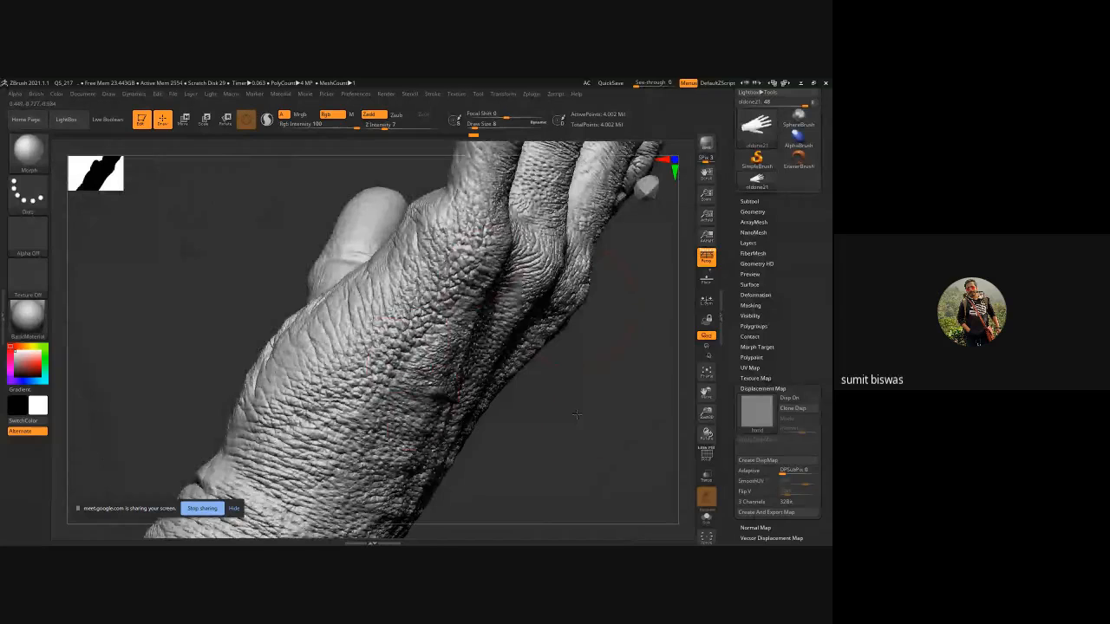
pyautogui.keyDown('alt'); pyautogui.moveTo(578, 416); pyautogui.dragTo(650, 230); pyautogui.keyUp('alt')
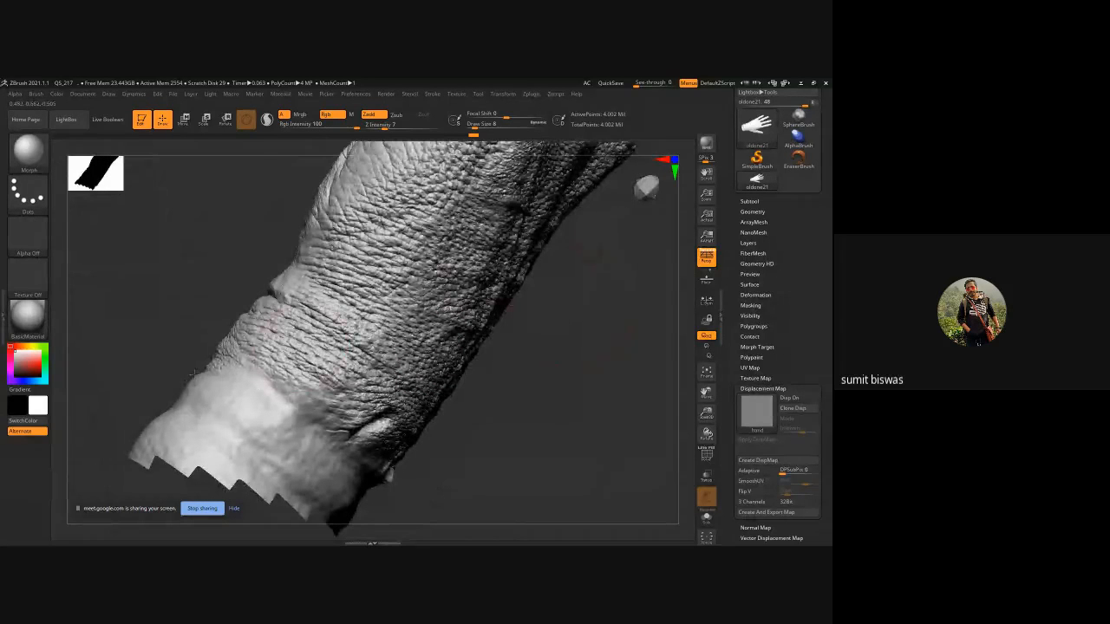
# Erase displacement detail around the wrist and the hand's cut-off edge with the Morph brush.
pyautogui.moveTo(350, 420); pyautogui.dragTo(386, 431)
pyautogui.moveTo(476, 441); pyautogui.dragTo(499, 419)
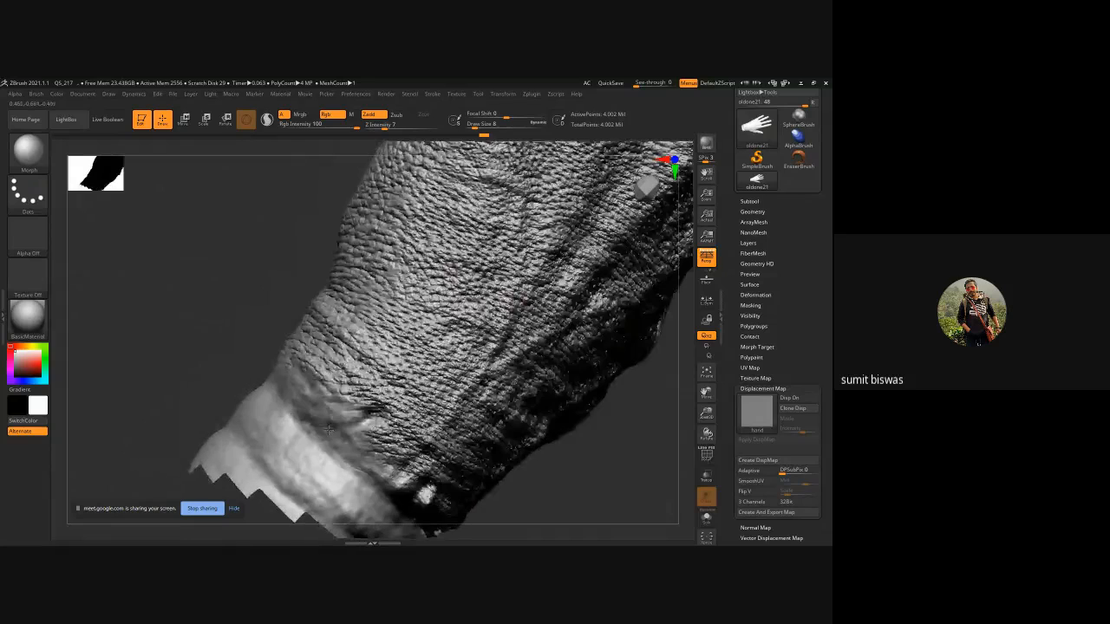
pyautogui.moveTo(362, 418); pyautogui.dragTo(384, 426)
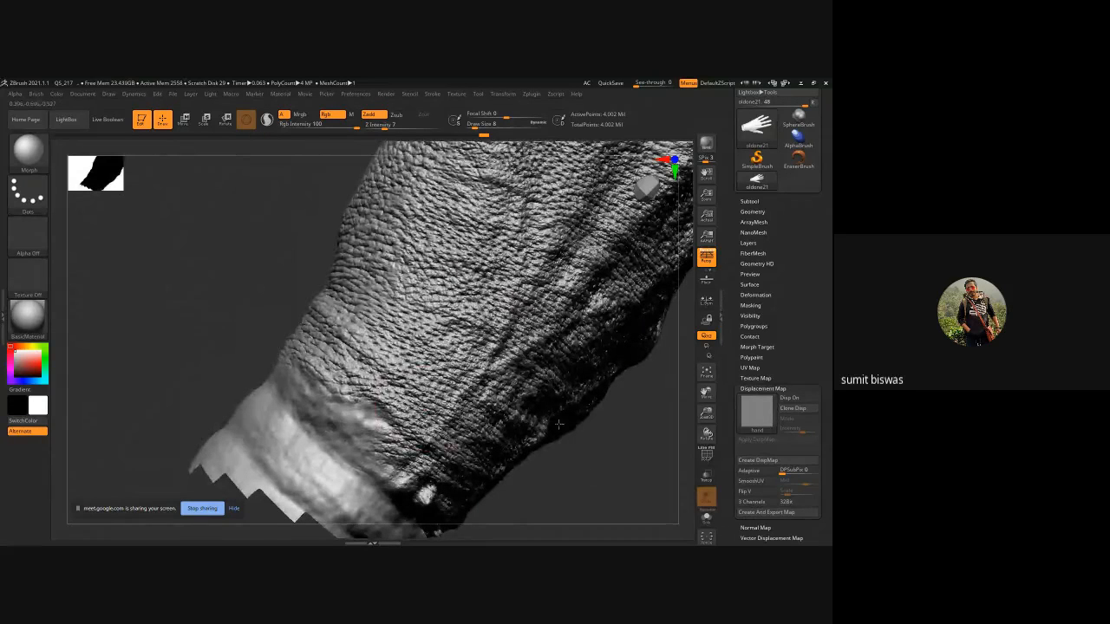
pyautogui.moveTo(595, 477); pyautogui.dragTo(535, 423)
pyautogui.moveTo(215, 301)
pyautogui.mouseDown()
pyautogui.moveTo(157, 267)
pyautogui.moveTo(171, 221)
pyautogui.moveTo(224, 342)
pyautogui.moveTo(238, 330)
pyautogui.moveTo(193, 311)
pyautogui.mouseUp()
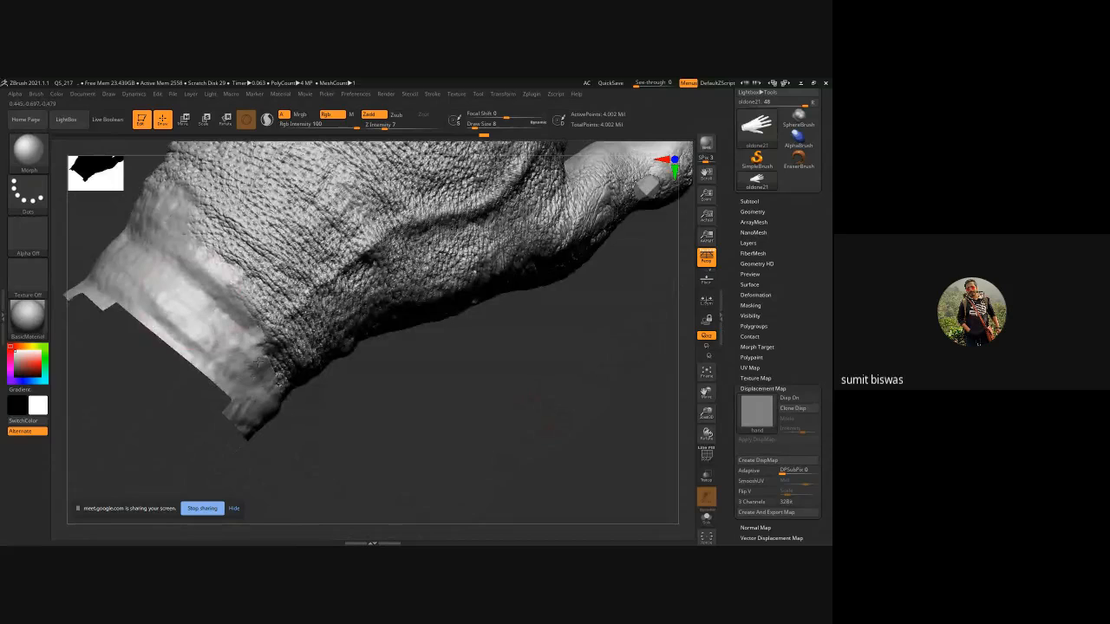
pyautogui.moveTo(480, 419); pyautogui.dragTo(512, 437)
pyautogui.moveTo(331, 377)
pyautogui.mouseDown()
pyautogui.moveTo(309, 407)
pyautogui.moveTo(333, 433)
pyautogui.moveTo(368, 438)
pyautogui.mouseUp()
pyautogui.moveTo(475, 448); pyautogui.dragTo(407, 381)
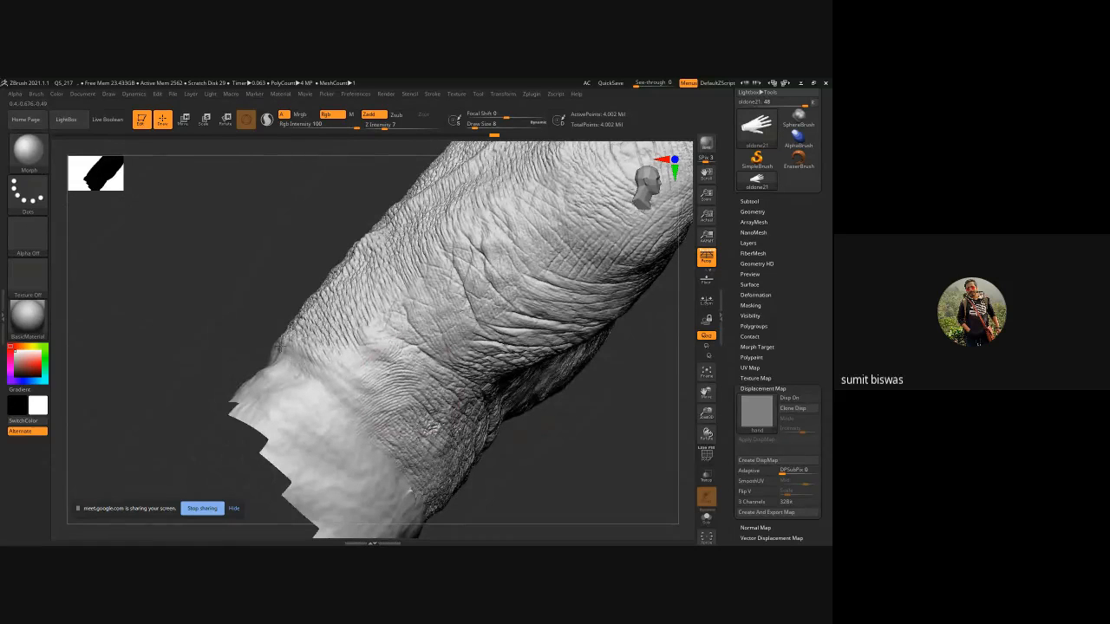
pyautogui.moveTo(269, 347); pyautogui.dragTo(119, 259)
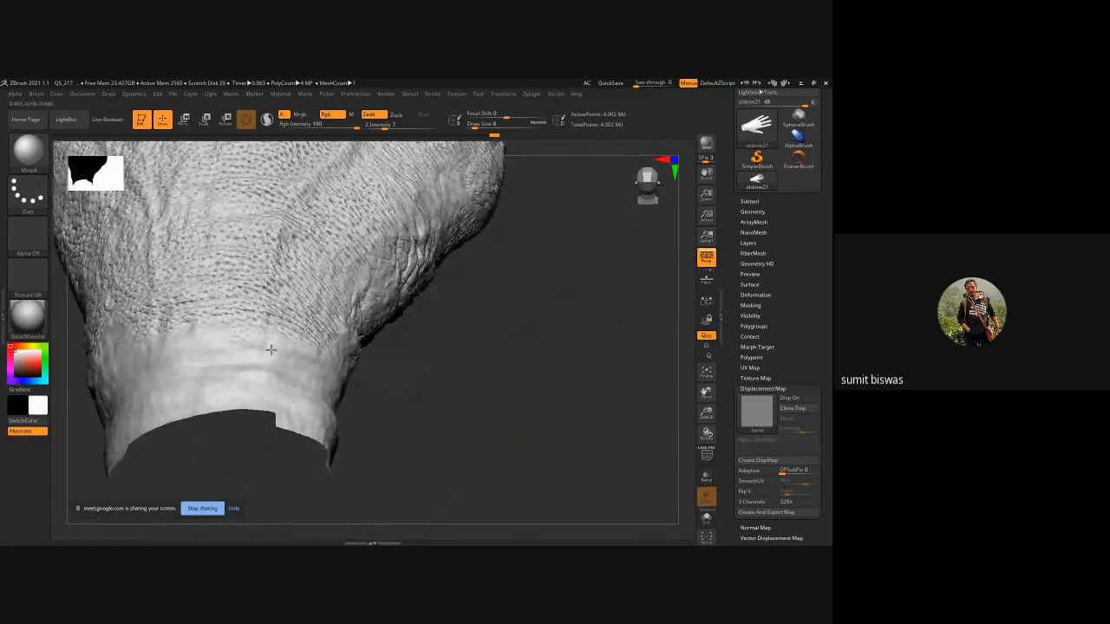
pyautogui.moveTo(433, 383); pyautogui.dragTo(390, 364)
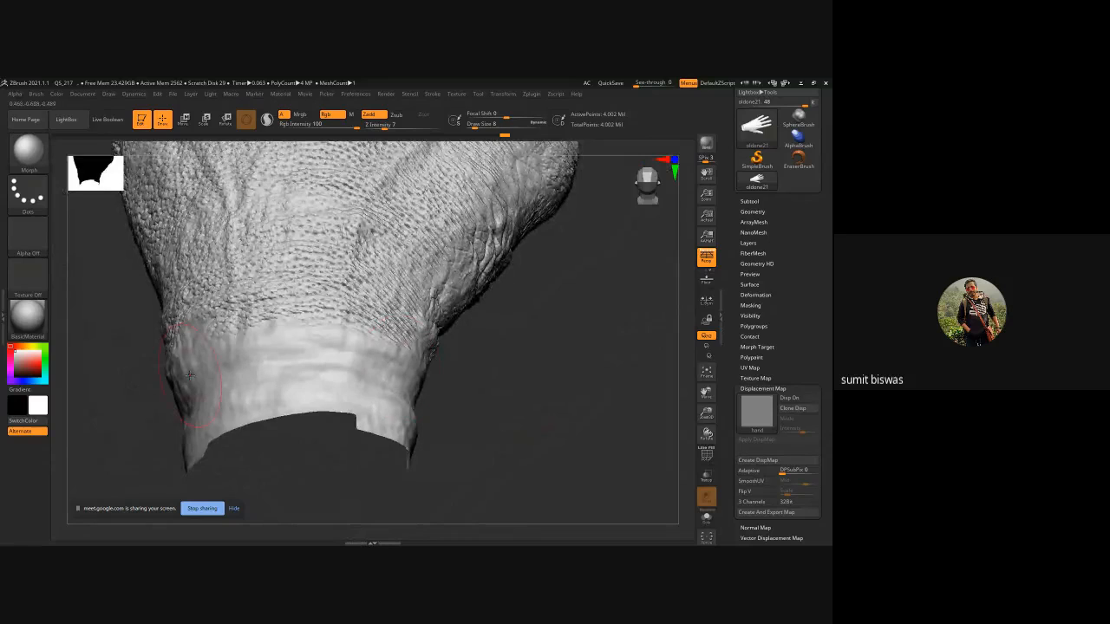
pyautogui.keyDown('ctrl'); pyautogui.moveTo(478, 396); pyautogui.dragTo(223, 300, button='right'); pyautogui.keyUp('ctrl')
# Orbit around the whole hand to inspect the cleaned-up displacement from front and back.
pyautogui.moveTo(456, 365)
pyautogui.mouseDown(button='right')
pyautogui.moveTo(482, 370)
pyautogui.moveTo(535, 419)
pyautogui.mouseUp(button='right')
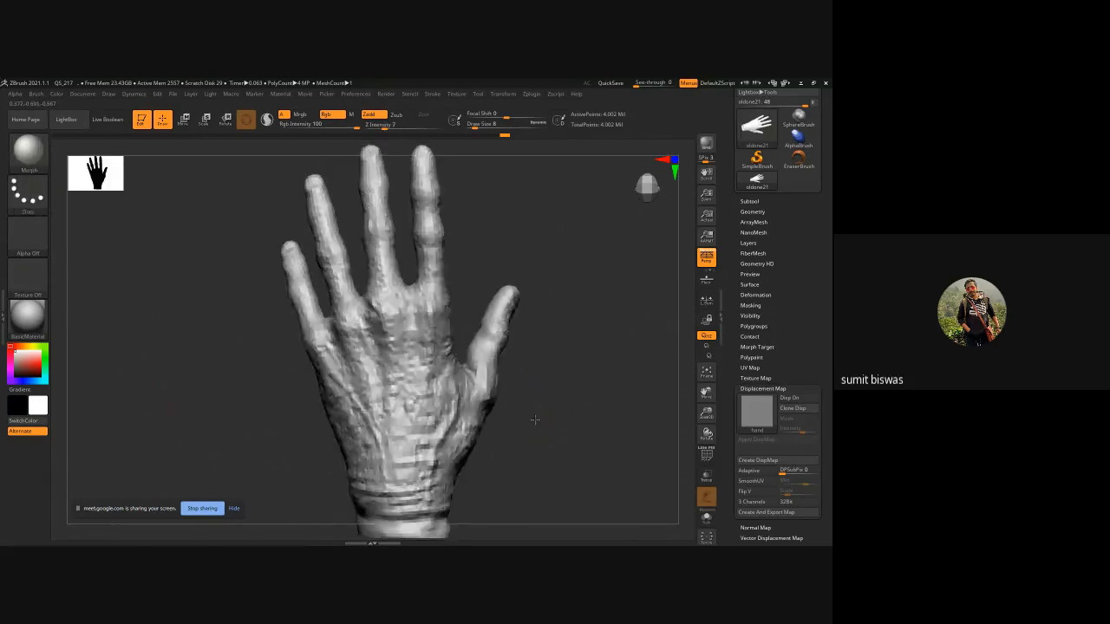
pyautogui.moveTo(535, 419); pyautogui.dragTo(522, 400)
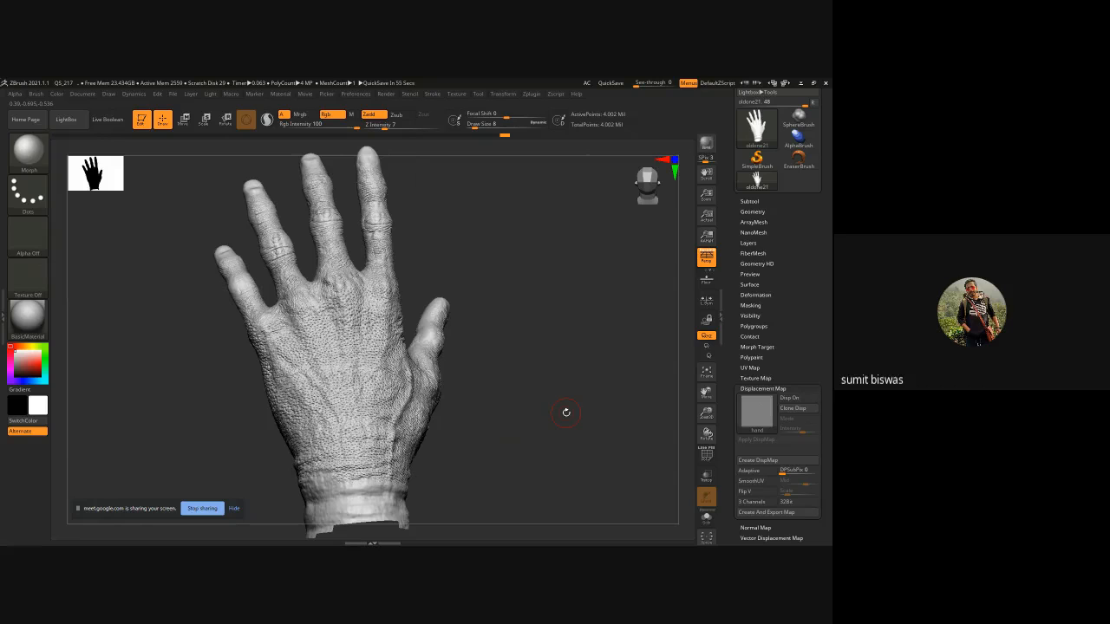
pyautogui.moveTo(555, 408); pyautogui.dragTo(442, 402)
pyautogui.keyDown('alt'); pyautogui.moveTo(511, 413); pyautogui.dragTo(458, 414); pyautogui.keyUp('alt')
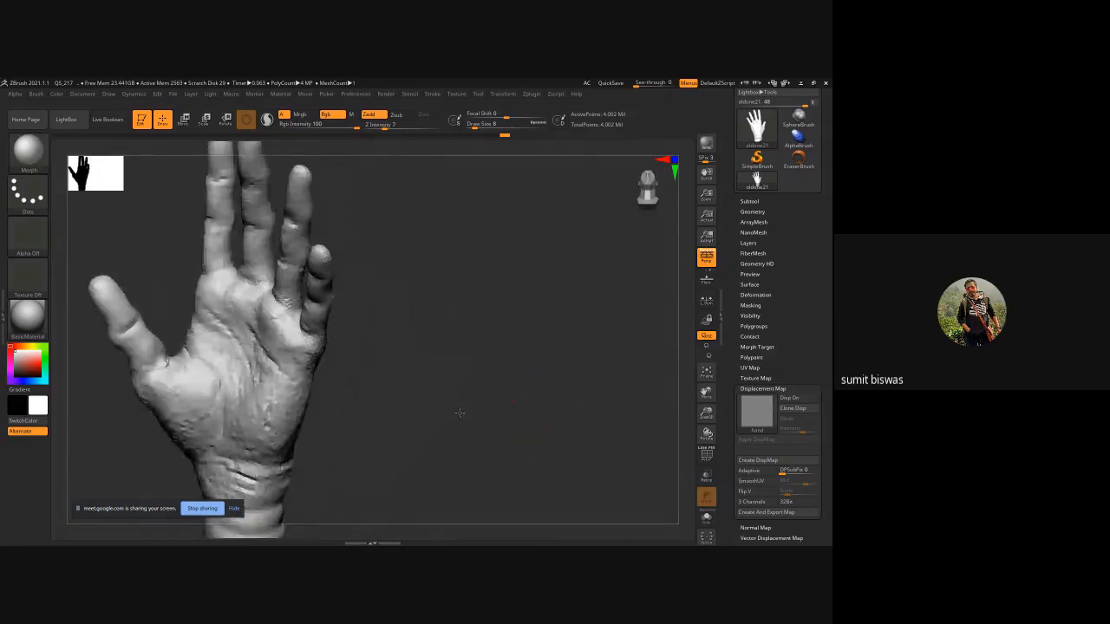
pyautogui.moveTo(385, 388)
pyautogui.keyDown('alt'); pyautogui.mouseDown()
pyautogui.moveTo(476, 388)
pyautogui.moveTo(461, 390)
pyautogui.moveTo(439, 347)
pyautogui.moveTo(456, 396)
pyautogui.moveTo(485, 396)
pyautogui.moveTo(416, 395)
pyautogui.moveTo(509, 383)
pyautogui.moveTo(502, 392)
pyautogui.mouseUp(); pyautogui.keyUp('alt')
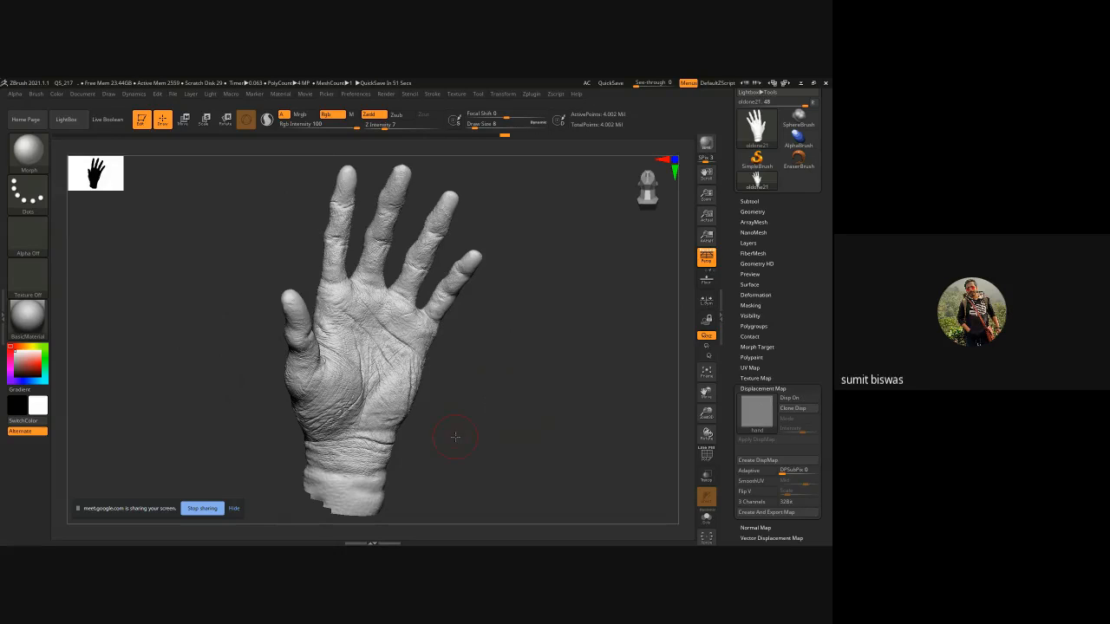
pyautogui.moveTo(456, 437); pyautogui.dragTo(517, 444)
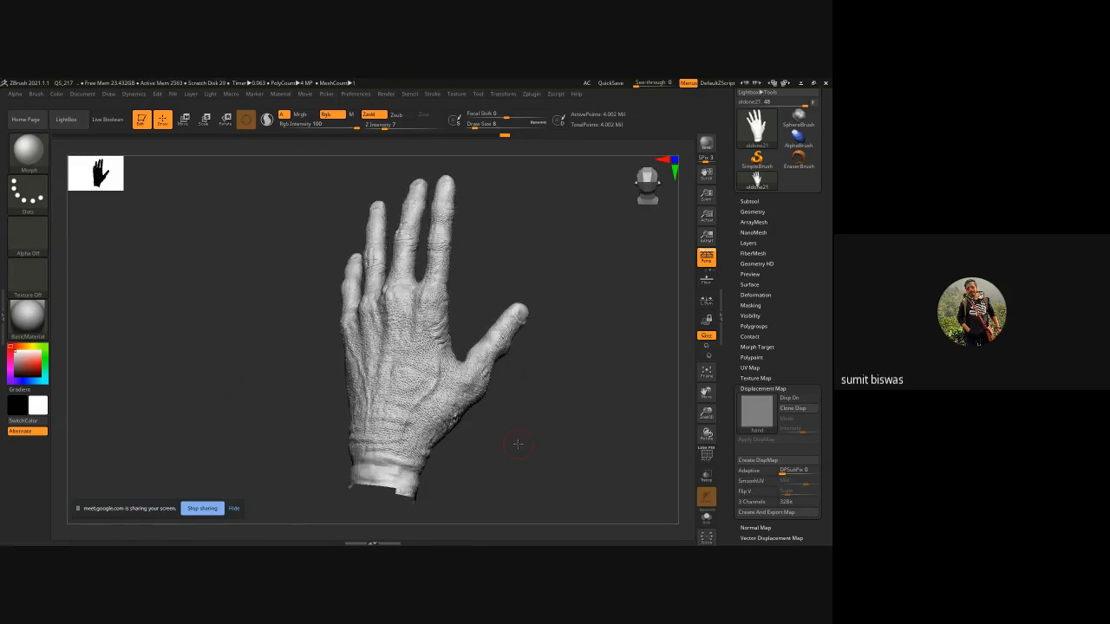
pyautogui.moveTo(517, 444); pyautogui.dragTo(515, 369)
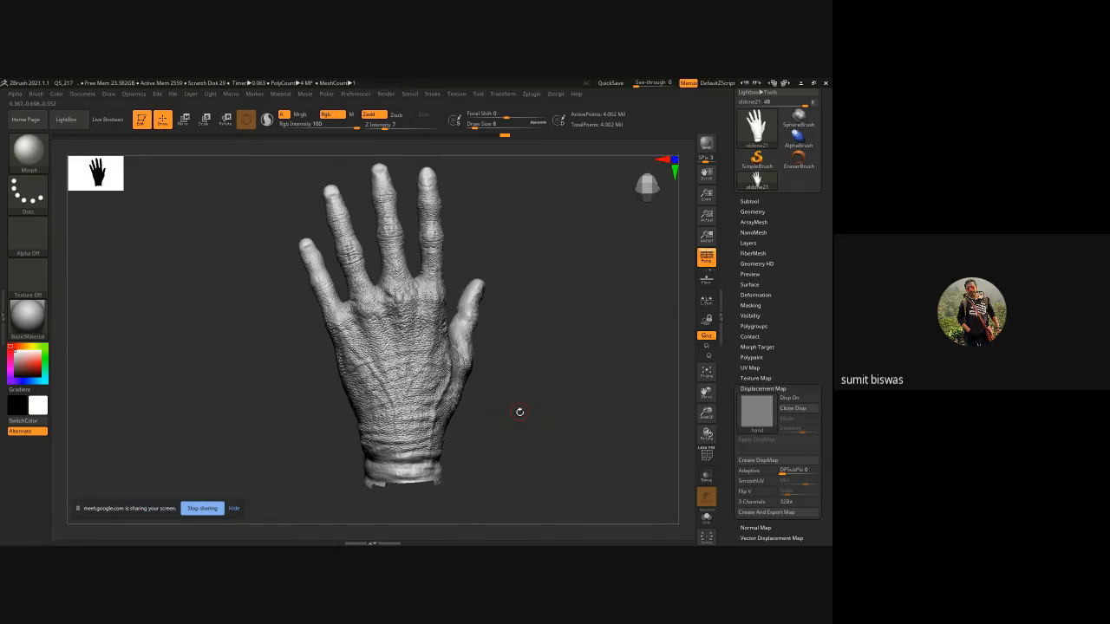
pyautogui.moveTo(518, 411); pyautogui.dragTo(482, 396)
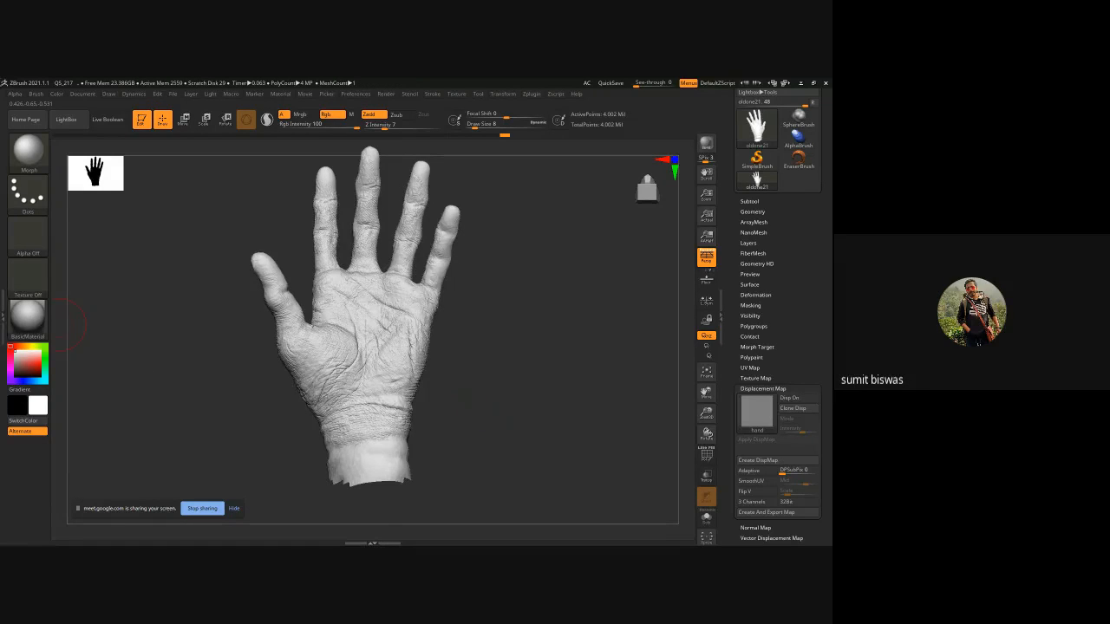
pyautogui.hotkey('alt', 'Tab')
pyautogui.moveTo(170, 199); pyautogui.dragTo(239, 159)
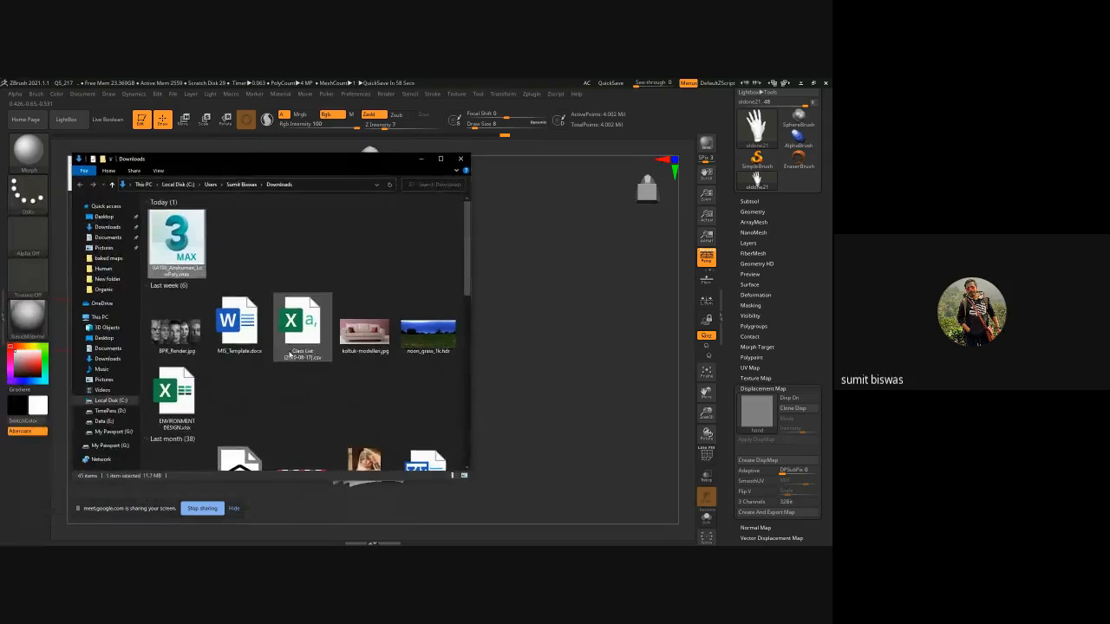
pyautogui.scroll(-10, 323, 413)
pyautogui.scroll(10, 322, 413)
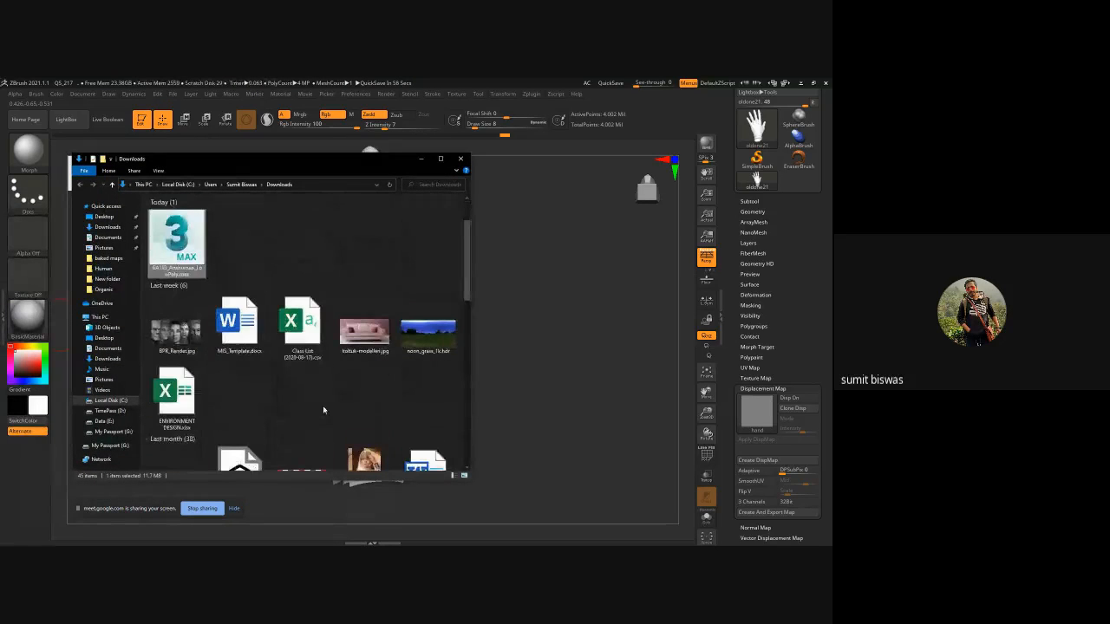
pyautogui.click(421, 158)
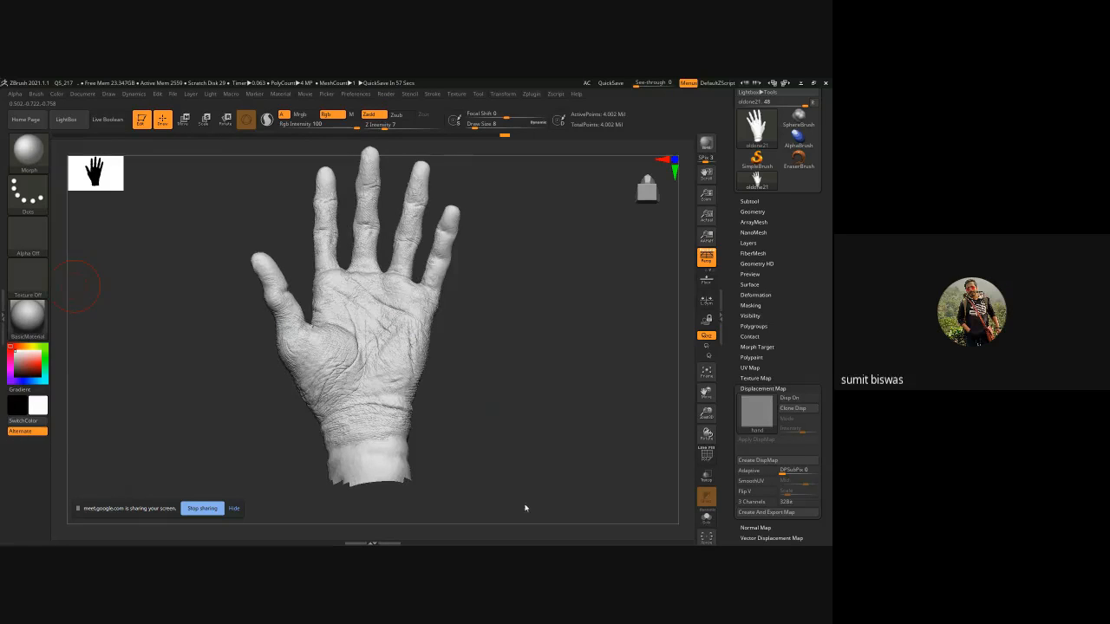
# Stop sharing the screen in the meeting and dismiss the browser's notification prompt.
pyautogui.click(203, 509)
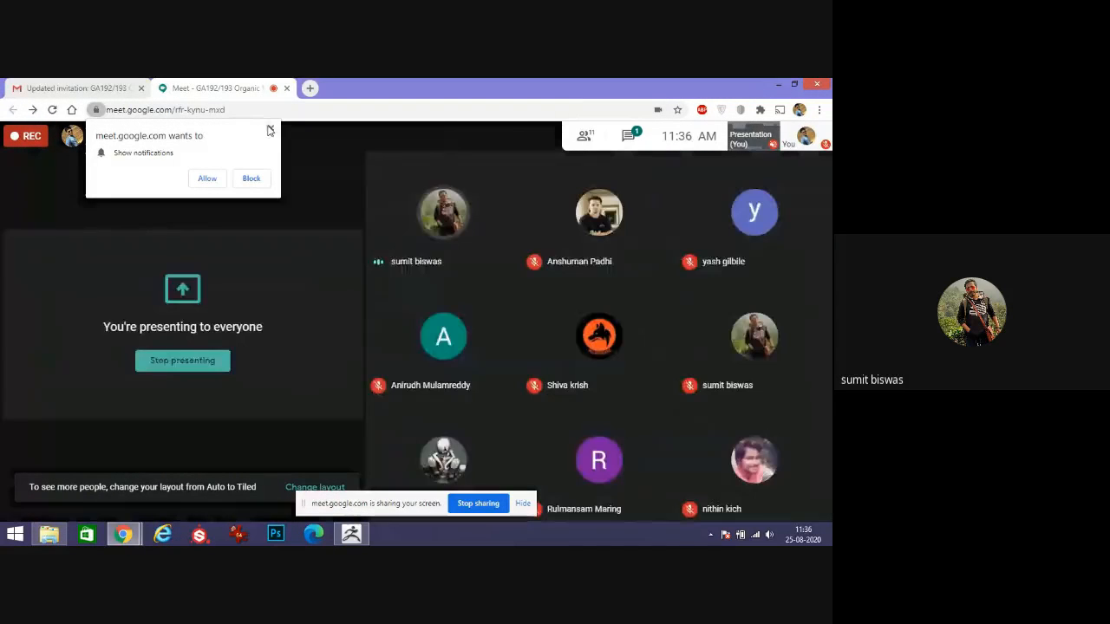
pyautogui.click(269, 129)
pyautogui.click(777, 84)
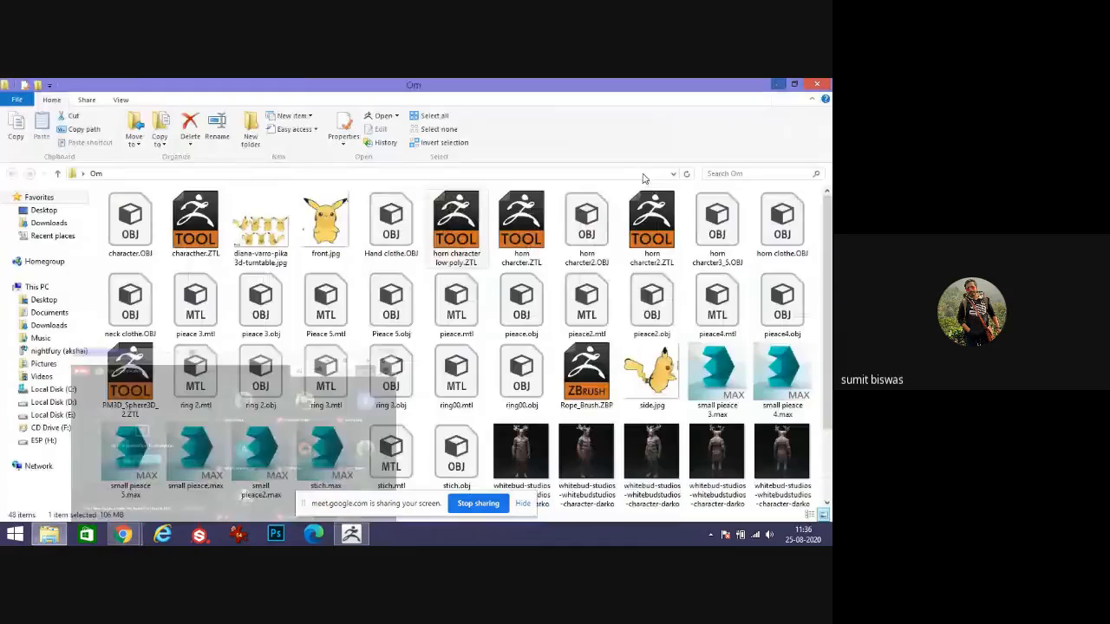
# Bring the ZBrush window with the horned character scene to the front.
pyautogui.click(352, 536)
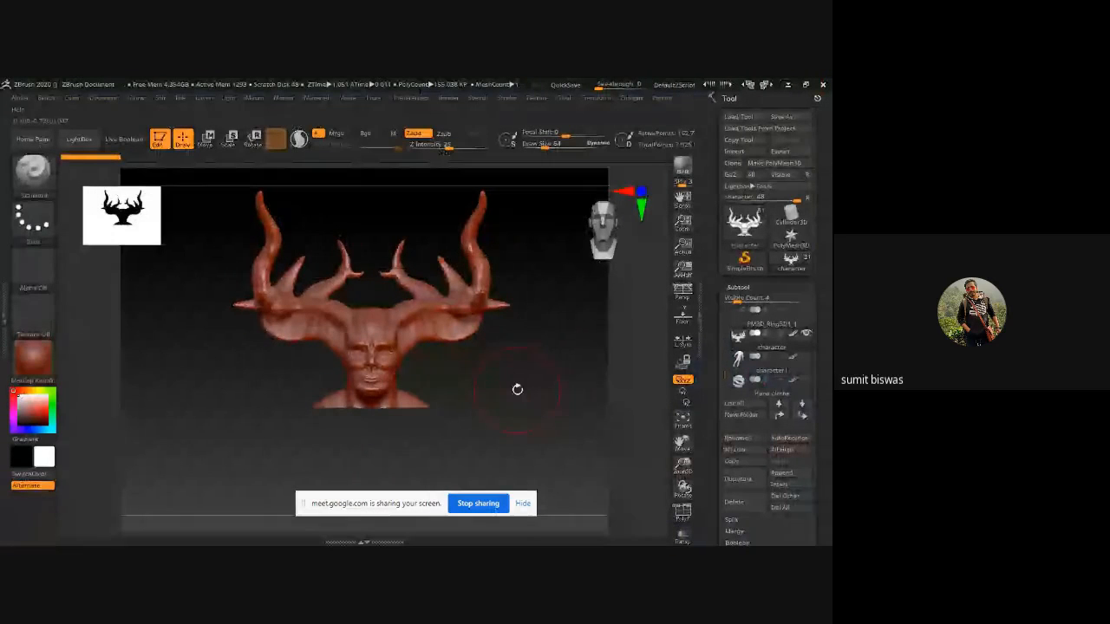
pyautogui.click(787, 84)
pyautogui.moveTo(124, 535)
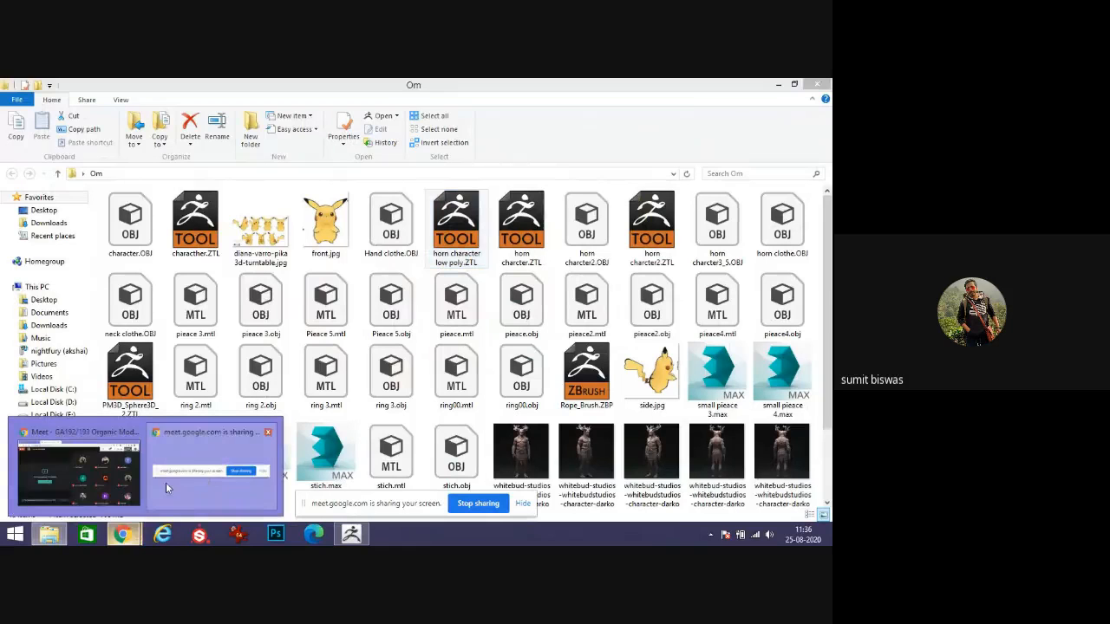
pyautogui.click(108, 494)
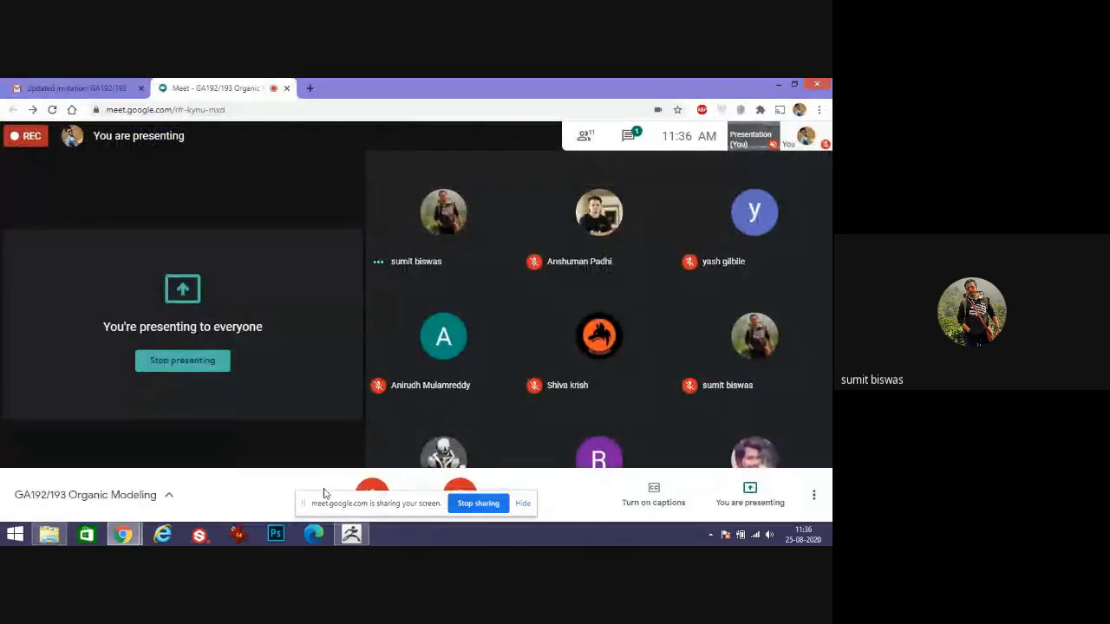
pyautogui.click(368, 483)
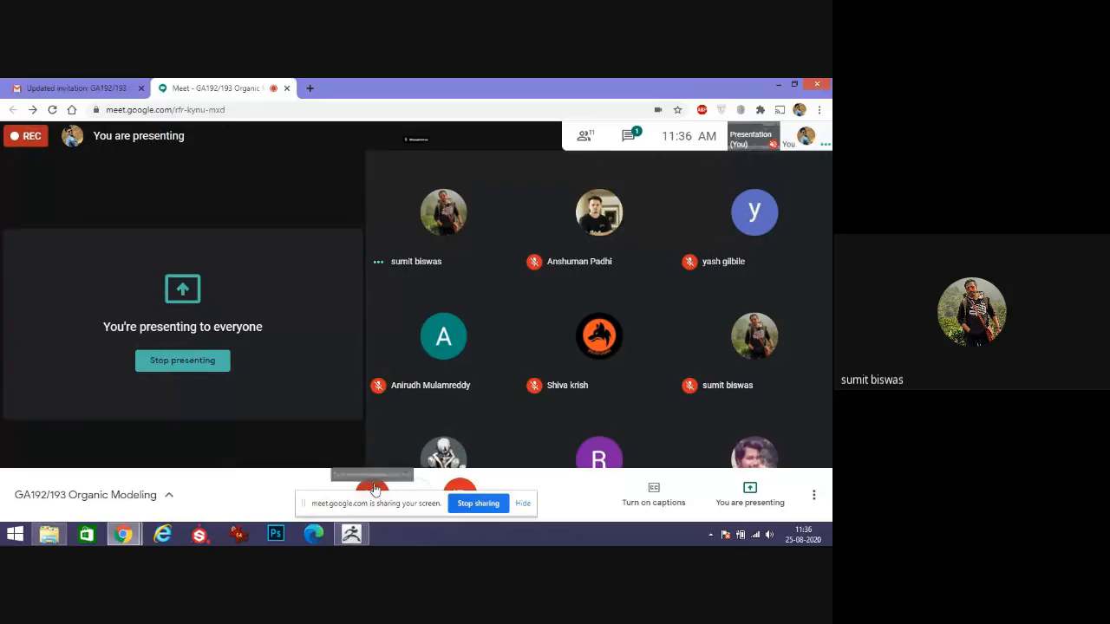
pyautogui.click(776, 85)
pyautogui.click(352, 534)
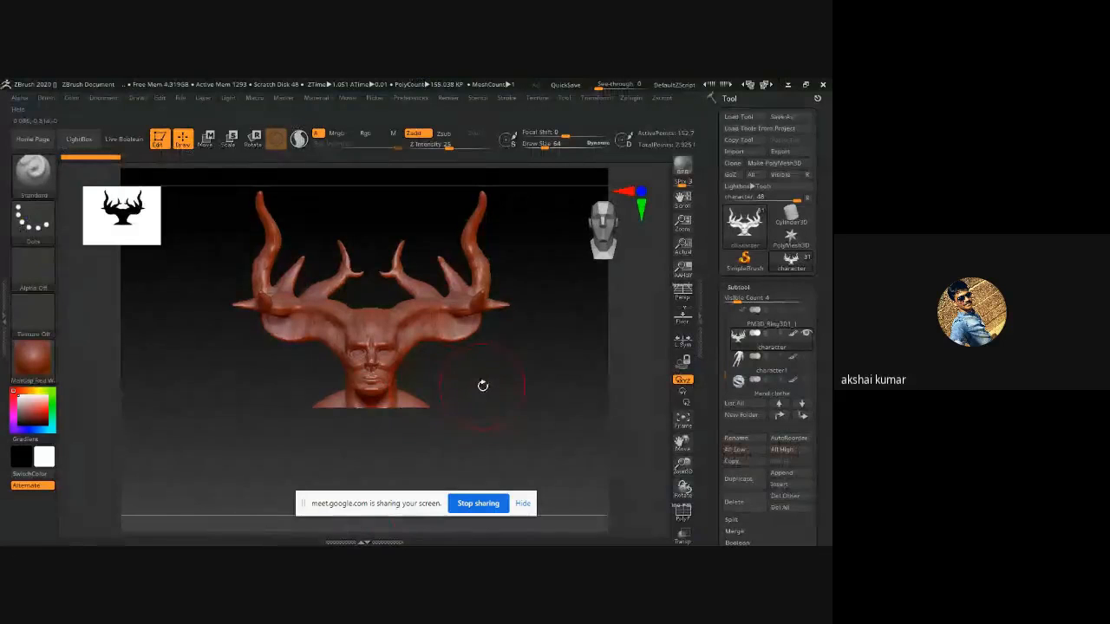
# Turn on polyframe display for the horned character.
pyautogui.keyDown('alt'); pyautogui.moveTo(507, 385); pyautogui.dragTo(496, 404); pyautogui.keyUp('alt')
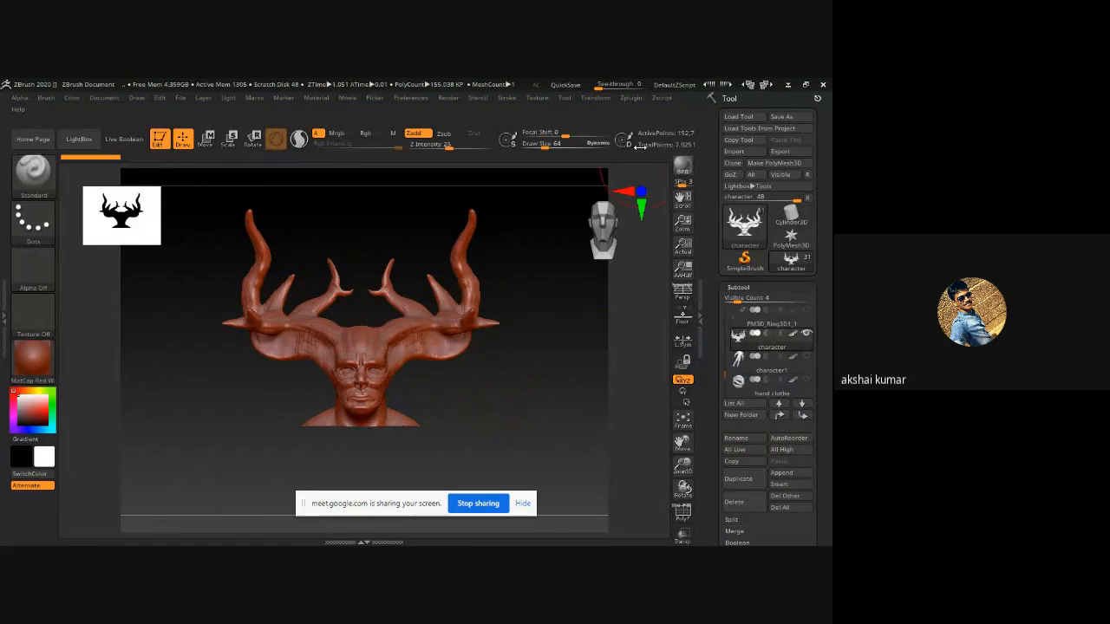
pyautogui.click(632, 98)
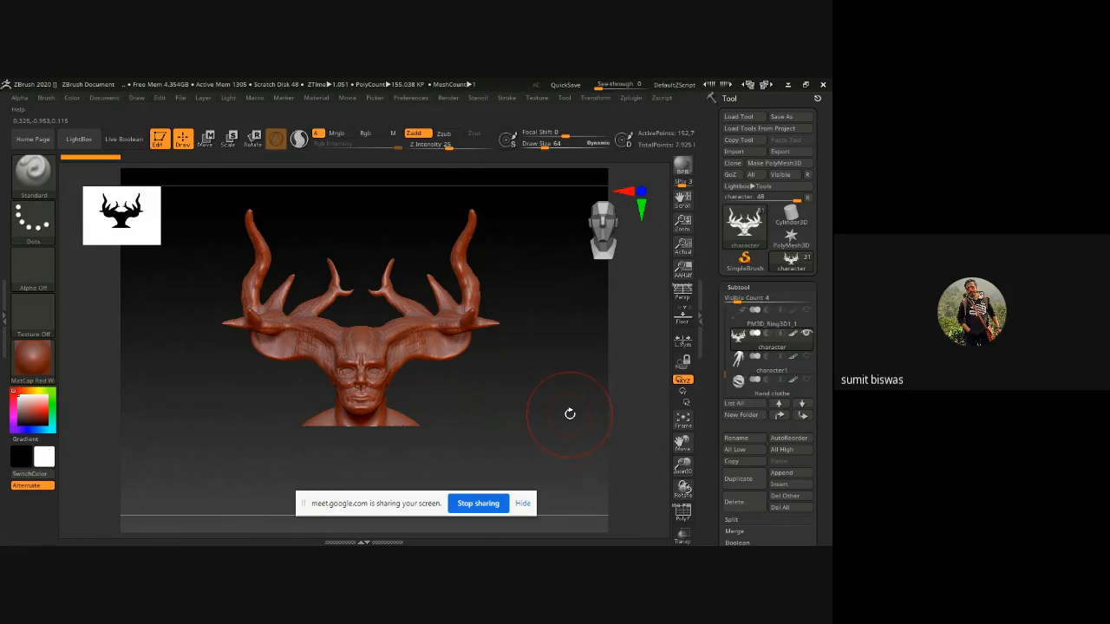
pyautogui.hotkey('shift', 'f')
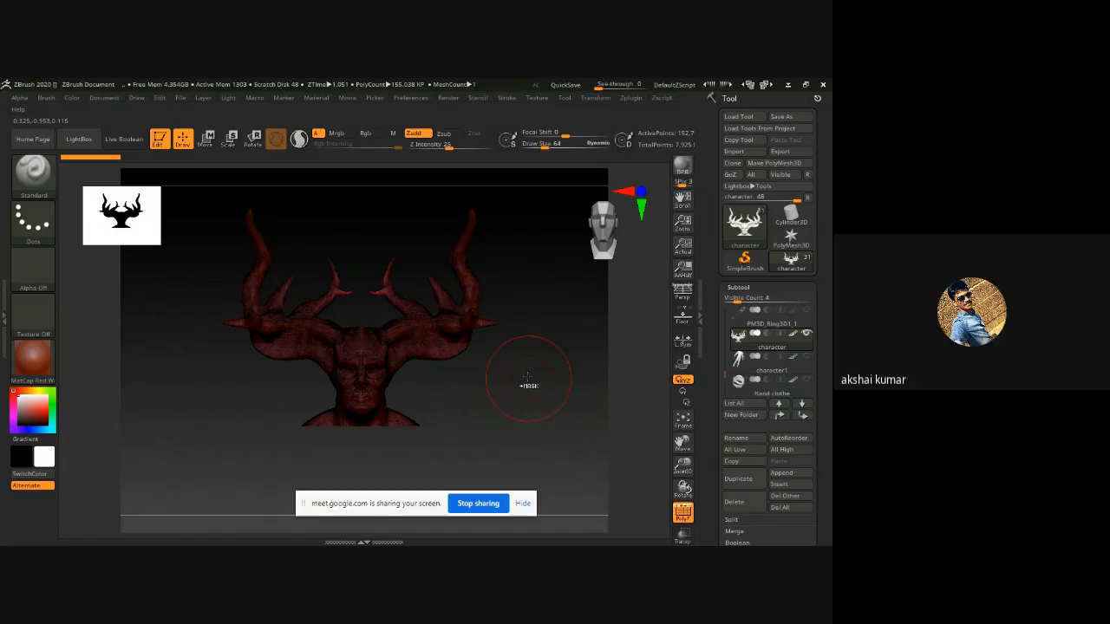
# Pre-process the horned character for decimation with Decimation Master's Pre-process Current.
pyautogui.keyDown('ctrl'); pyautogui.moveTo(523, 376); pyautogui.dragTo(552, 446, button='right'); pyautogui.keyUp('ctrl')
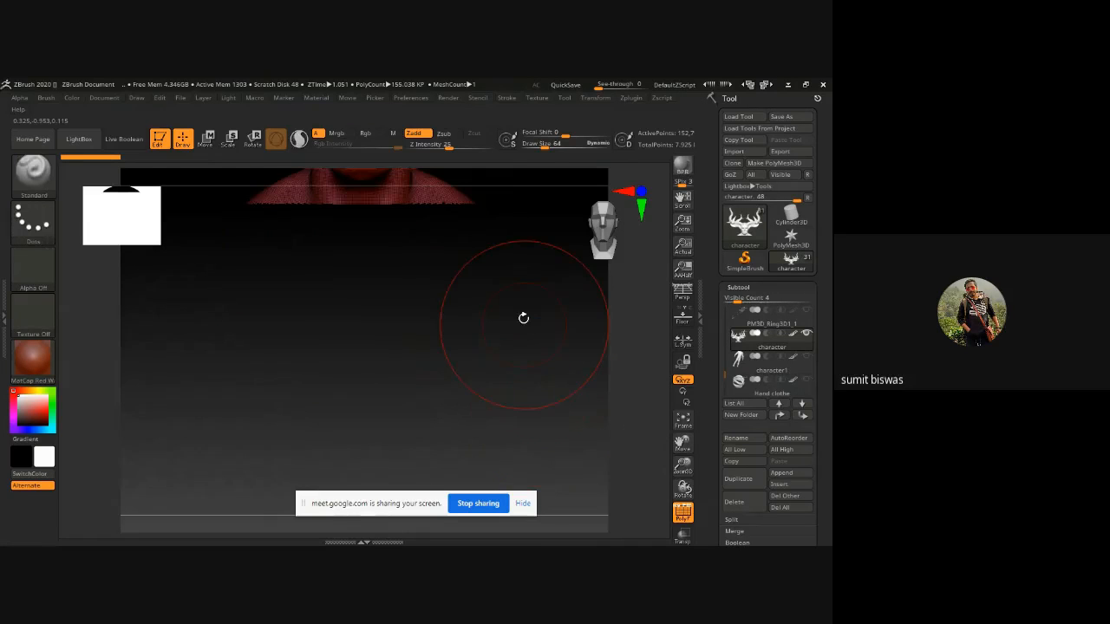
pyautogui.keyDown('alt'); pyautogui.moveTo(523, 317); pyautogui.dragTo(509, 514, button='right'); pyautogui.keyUp('alt')
pyautogui.keyDown('alt'); pyautogui.moveTo(480, 347); pyautogui.dragTo(485, 399, button='right'); pyautogui.keyUp('alt')
pyautogui.moveTo(486, 399)
pyautogui.keyDown('ctrl'); pyautogui.mouseDown(button='right')
pyautogui.moveTo(500, 396)
pyautogui.moveTo(493, 533)
pyautogui.mouseUp(button='right'); pyautogui.keyUp('ctrl')
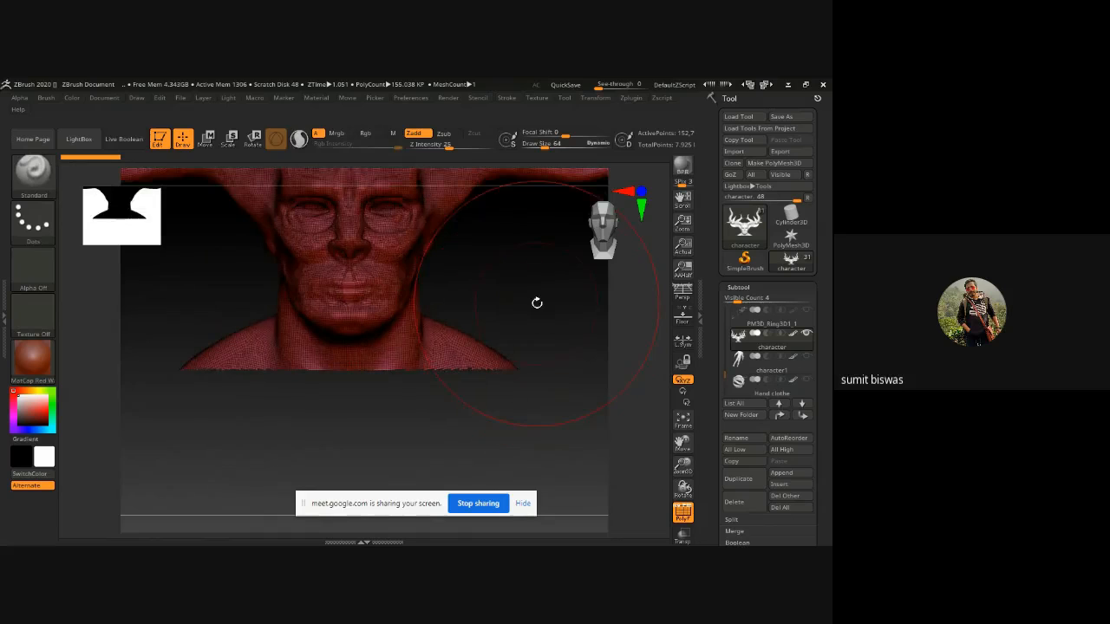
pyautogui.keyDown('alt'); pyautogui.moveTo(537, 303); pyautogui.dragTo(536, 348, button='right'); pyautogui.keyUp('alt')
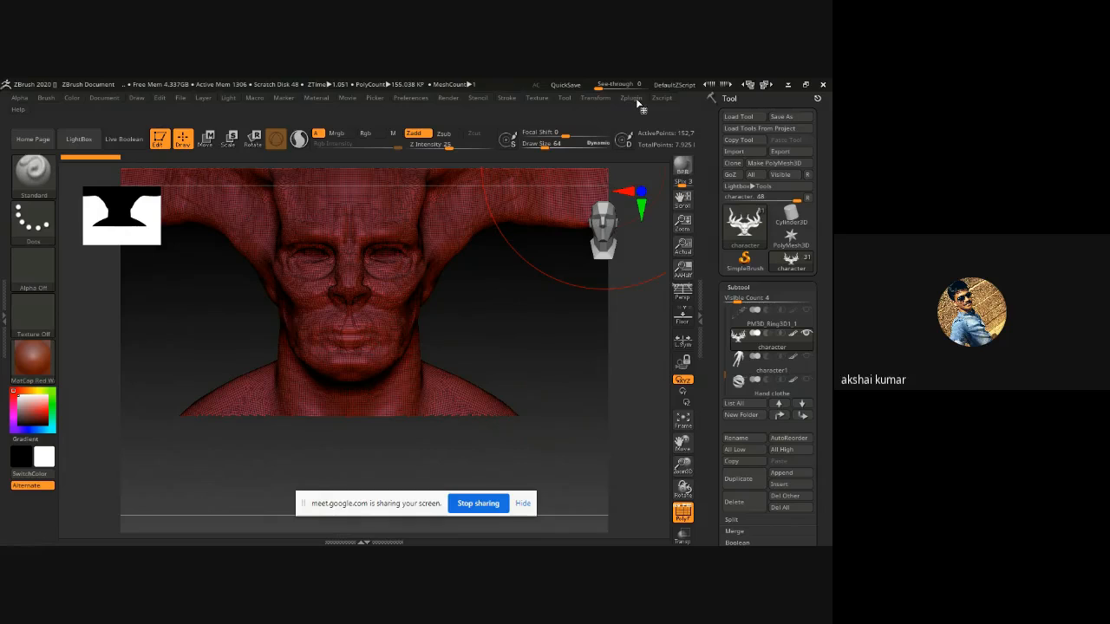
pyautogui.click(635, 100)
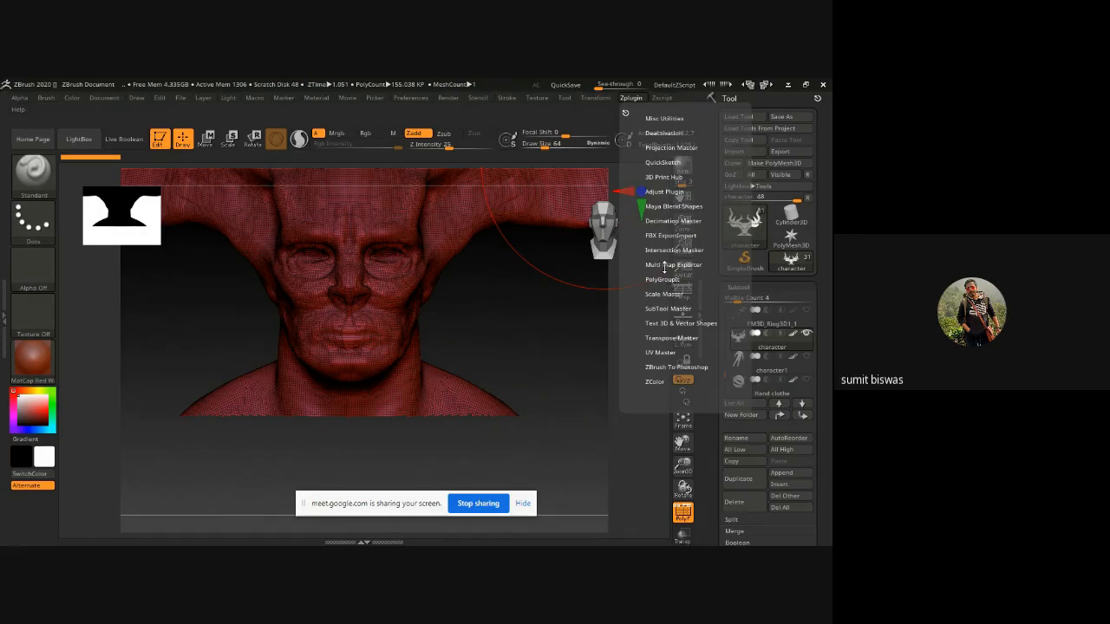
pyautogui.click(674, 221)
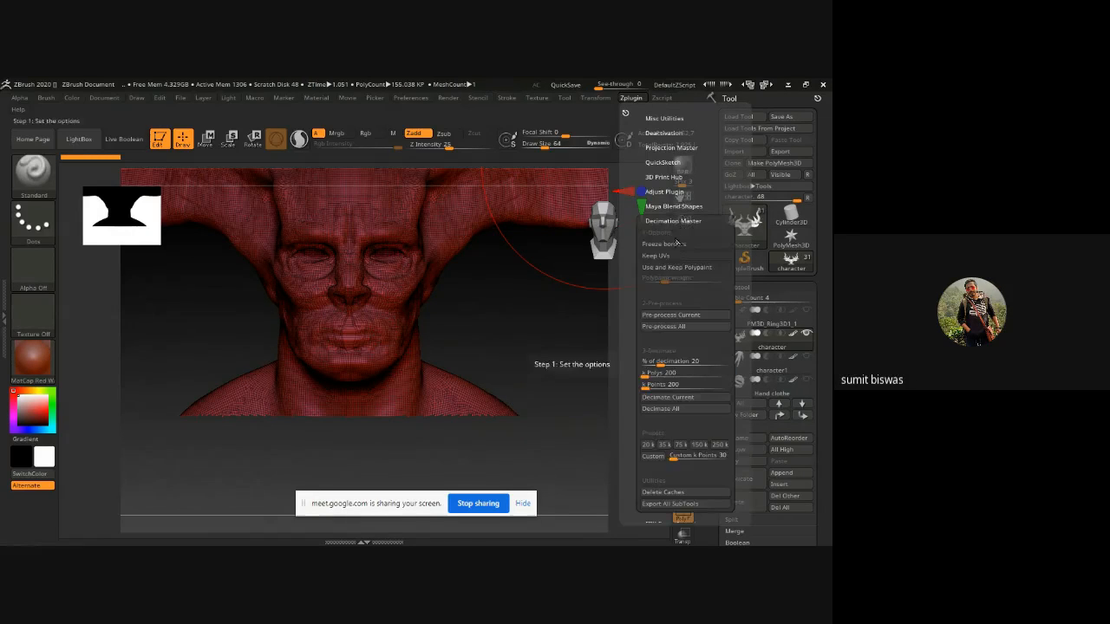
pyautogui.click(678, 316)
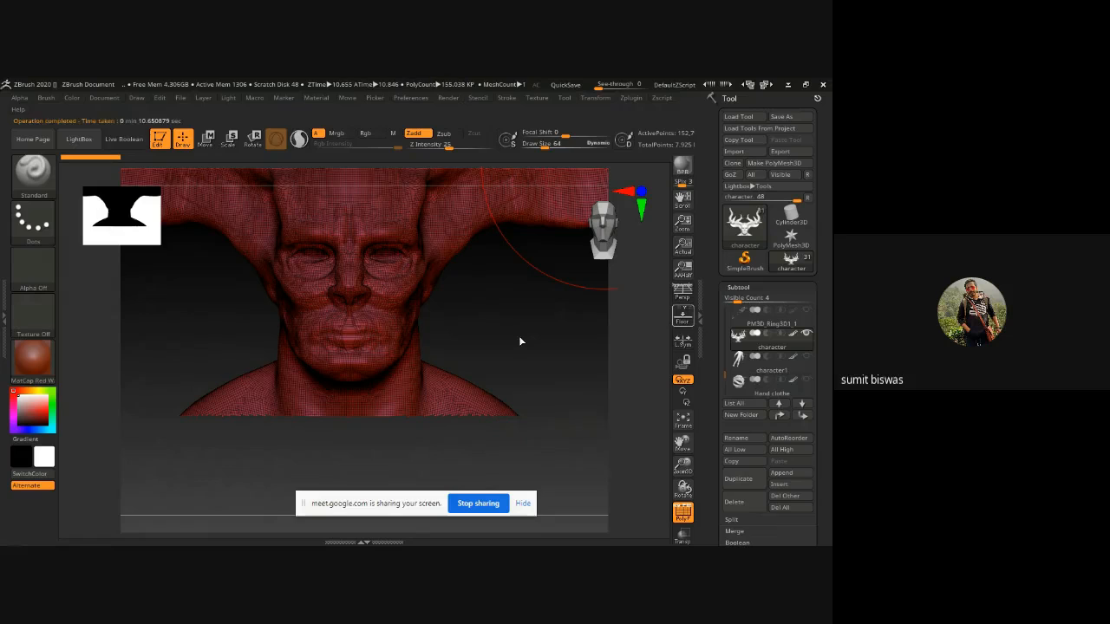
# Decimate the horned character with Decimation Master's Decimate Current.
pyautogui.click(630, 97)
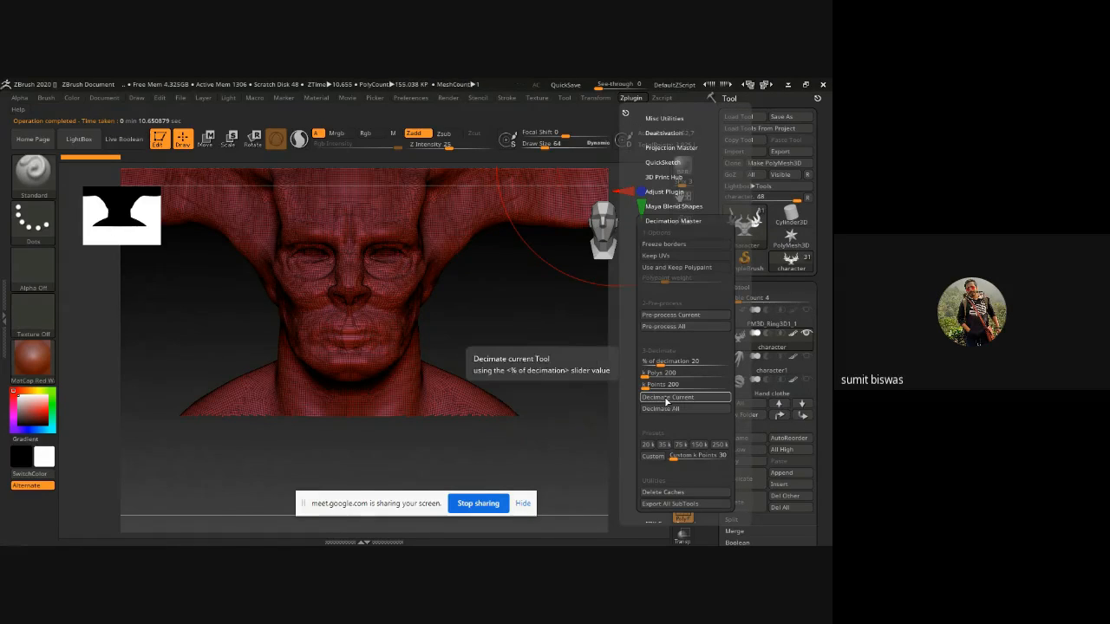
pyautogui.click(665, 401)
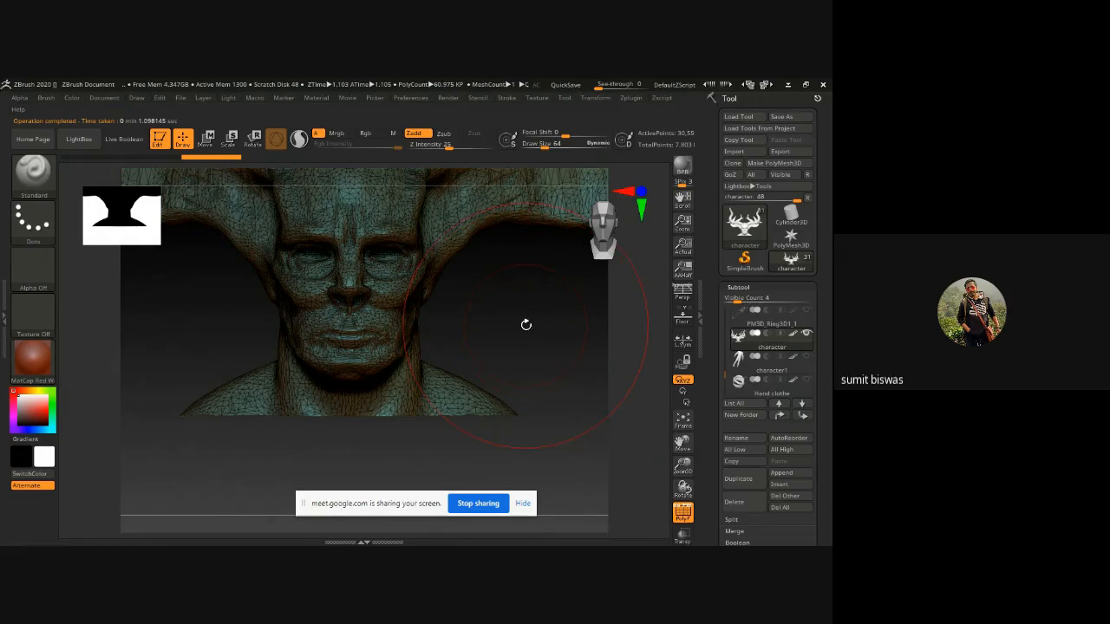
pyautogui.keyDown('alt'); pyautogui.moveTo(522, 320); pyautogui.dragTo(504, 364); pyautogui.keyUp('alt')
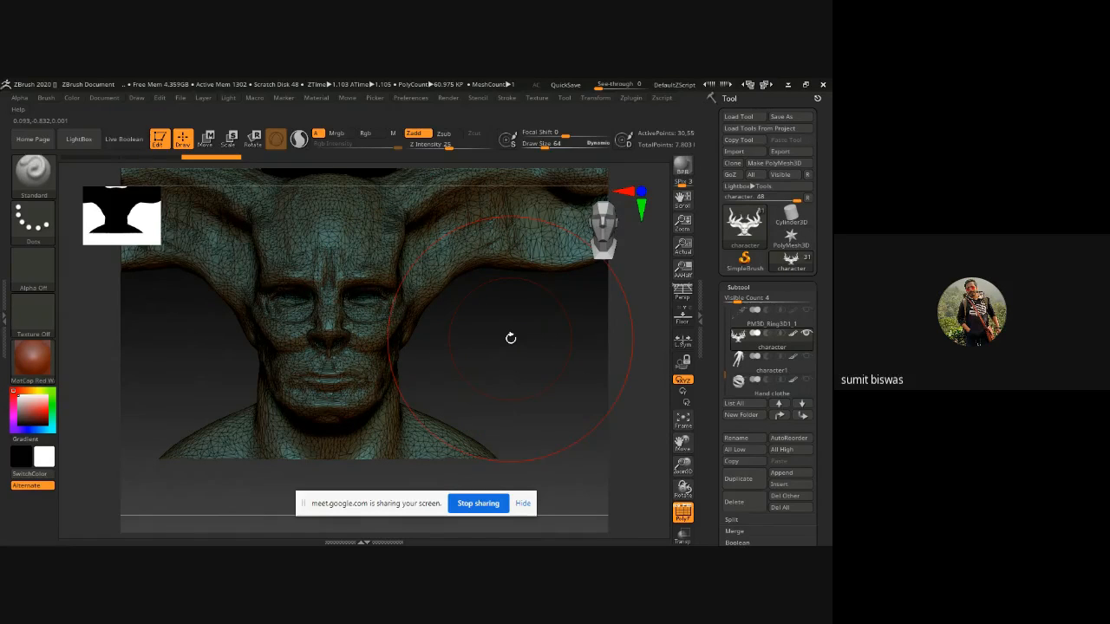
pyautogui.keyDown('ctrl'); pyautogui.moveTo(508, 329); pyautogui.dragTo(523, 378); pyautogui.keyUp('ctrl')
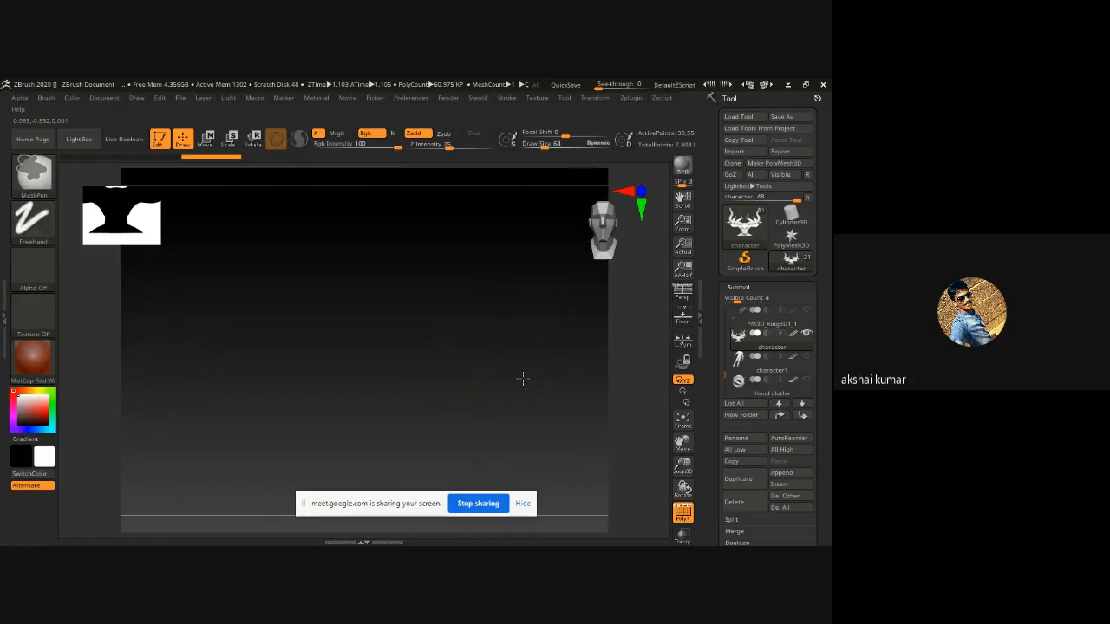
pyautogui.keyDown('ctrl'); pyautogui.moveTo(523, 378); pyautogui.dragTo(532, 471, button='right'); pyautogui.keyUp('ctrl')
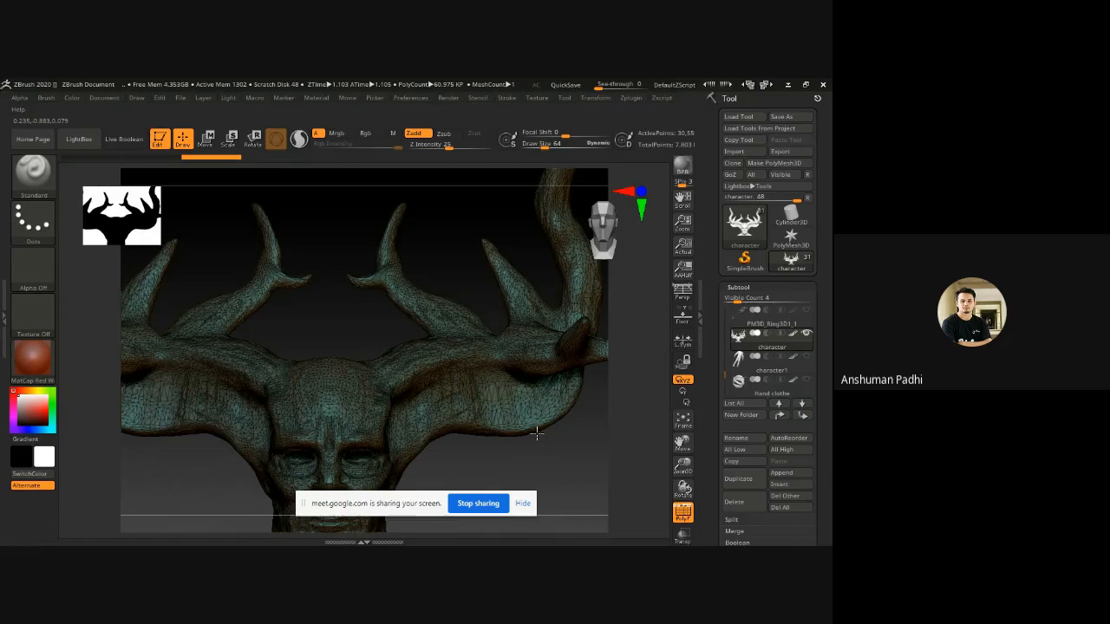
pyautogui.moveTo(536, 434); pyautogui.dragTo(469, 339)
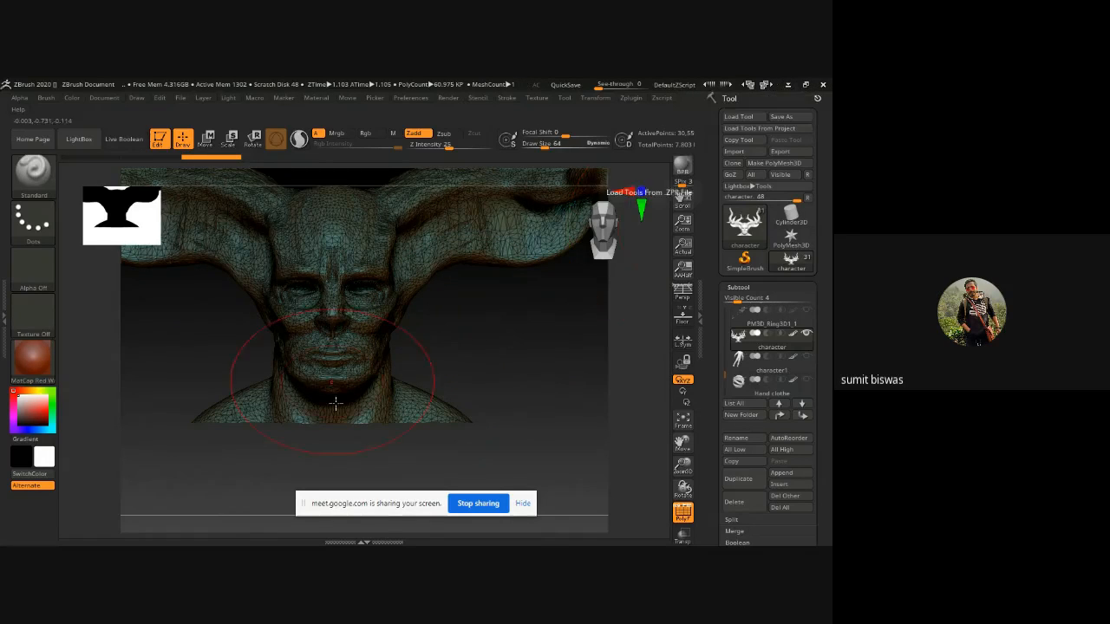
pyautogui.moveTo(475, 352)
pyautogui.mouseDown()
pyautogui.moveTo(473, 317)
pyautogui.moveTo(477, 339)
pyautogui.mouseUp()
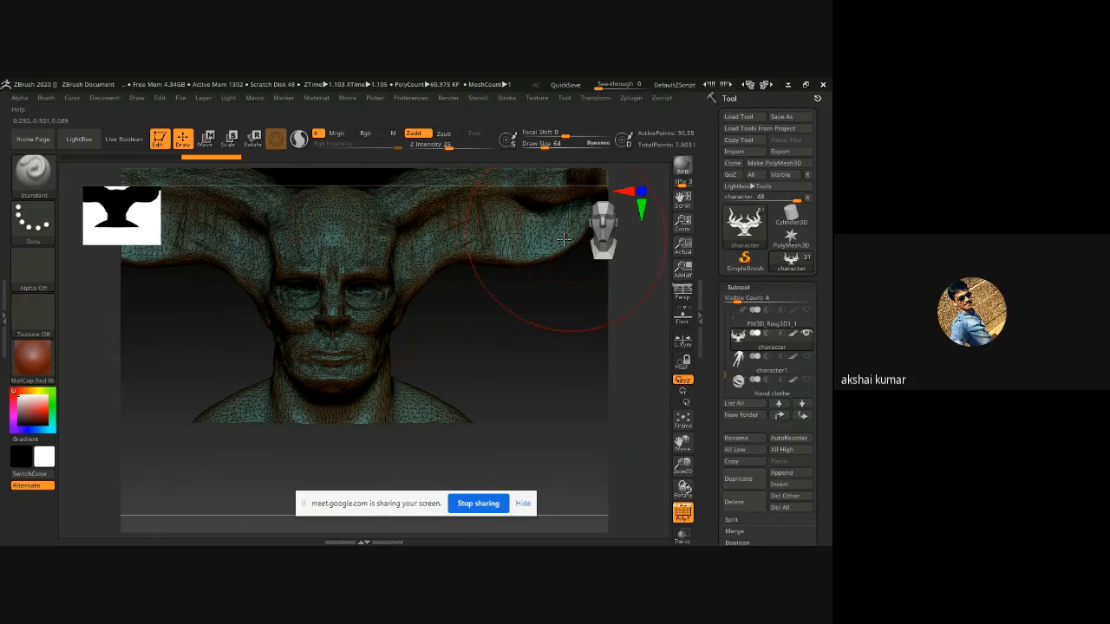
# Turn off polyframe display and export the decimated character as character.obj to the Desktop.
pyautogui.hotkey('shift', 'f')
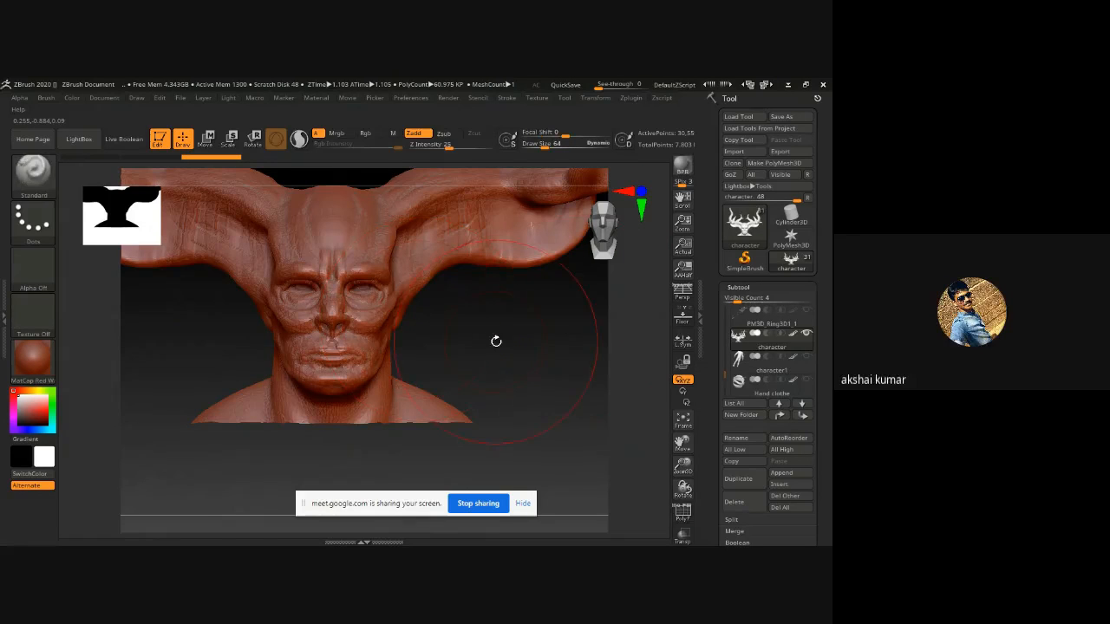
pyautogui.click(783, 153)
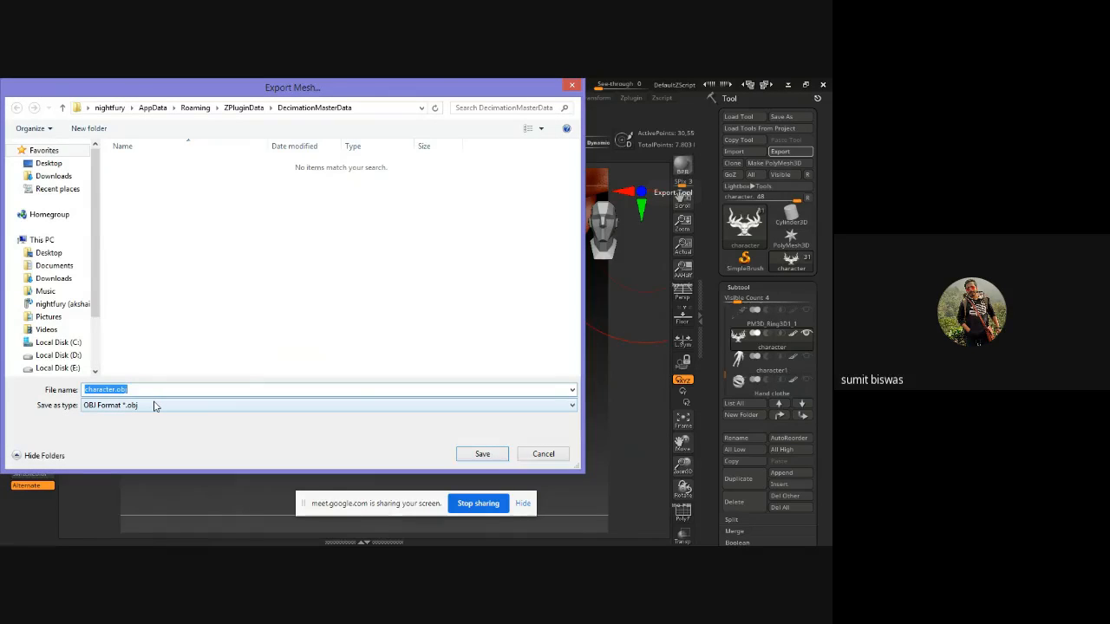
pyautogui.click(574, 85)
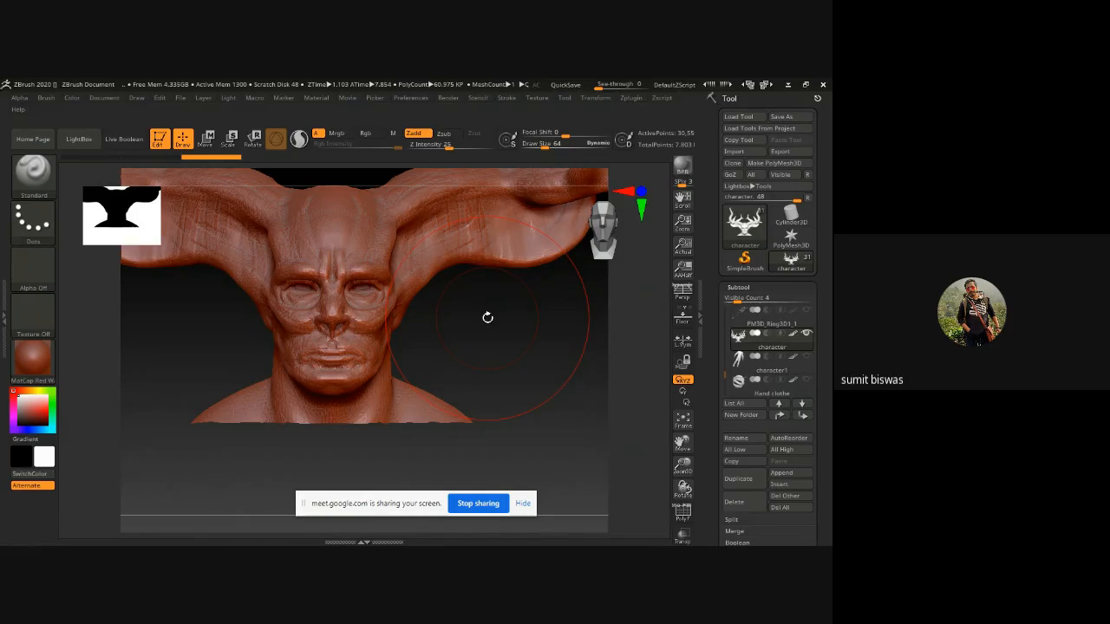
pyautogui.press('[')
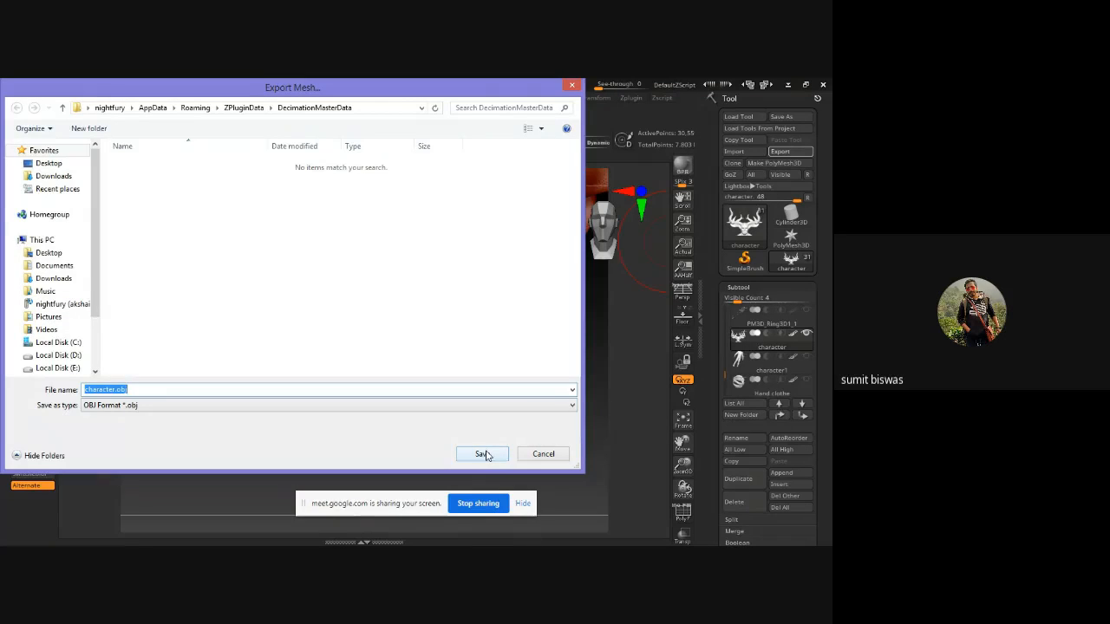
pyautogui.click(51, 253)
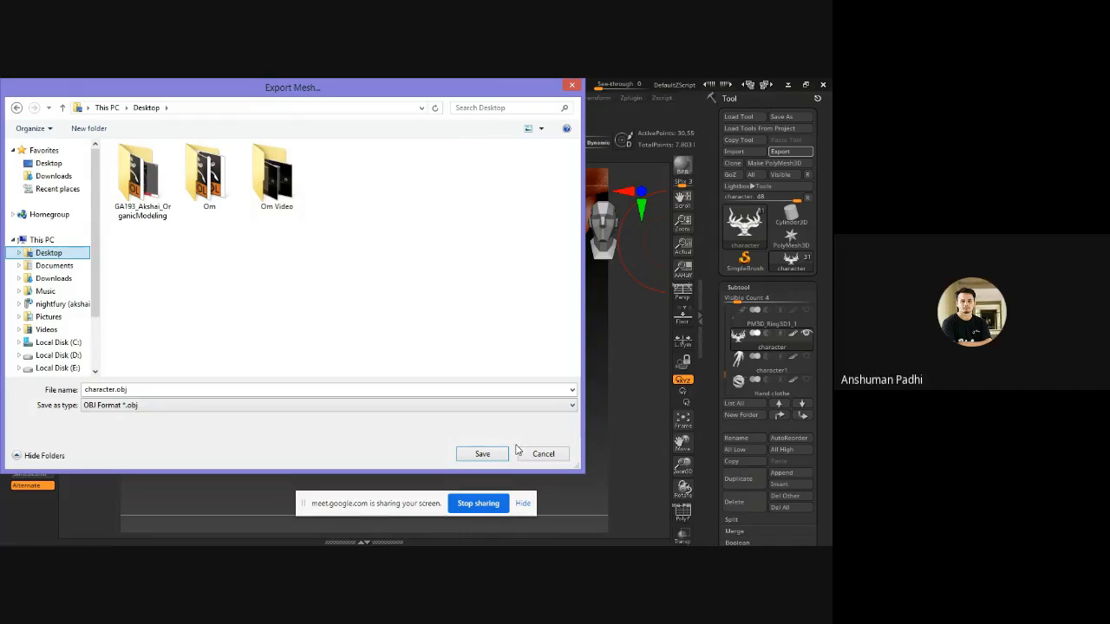
pyautogui.click(488, 454)
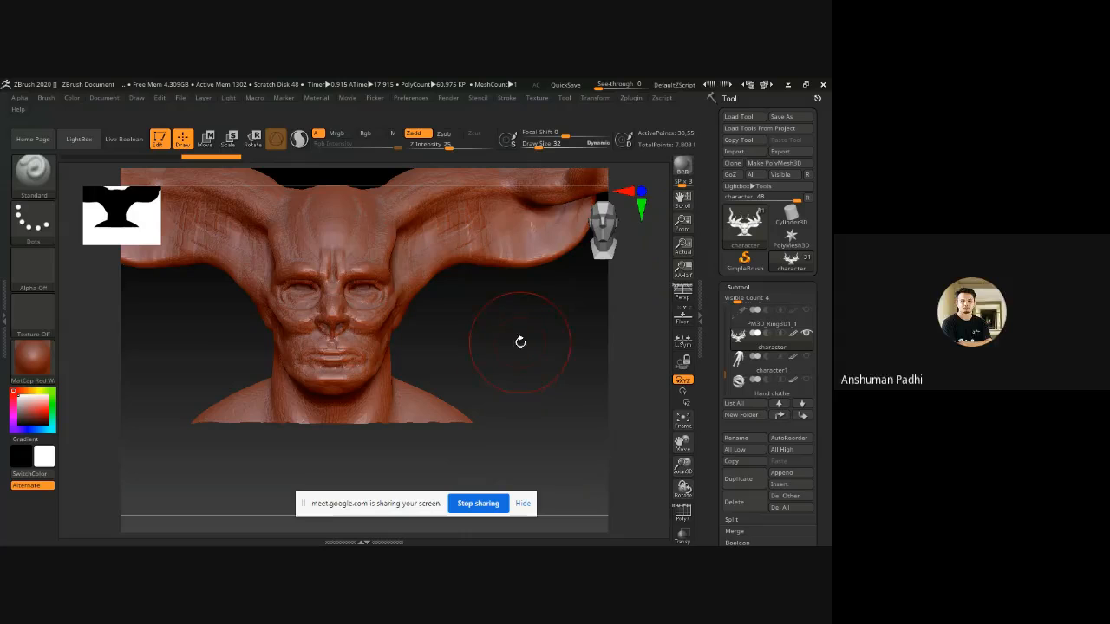
# Minimize ZBrush and launch 3ds Max 2015 from its desktop shortcut.
pyautogui.click(786, 87)
pyautogui.click(774, 85)
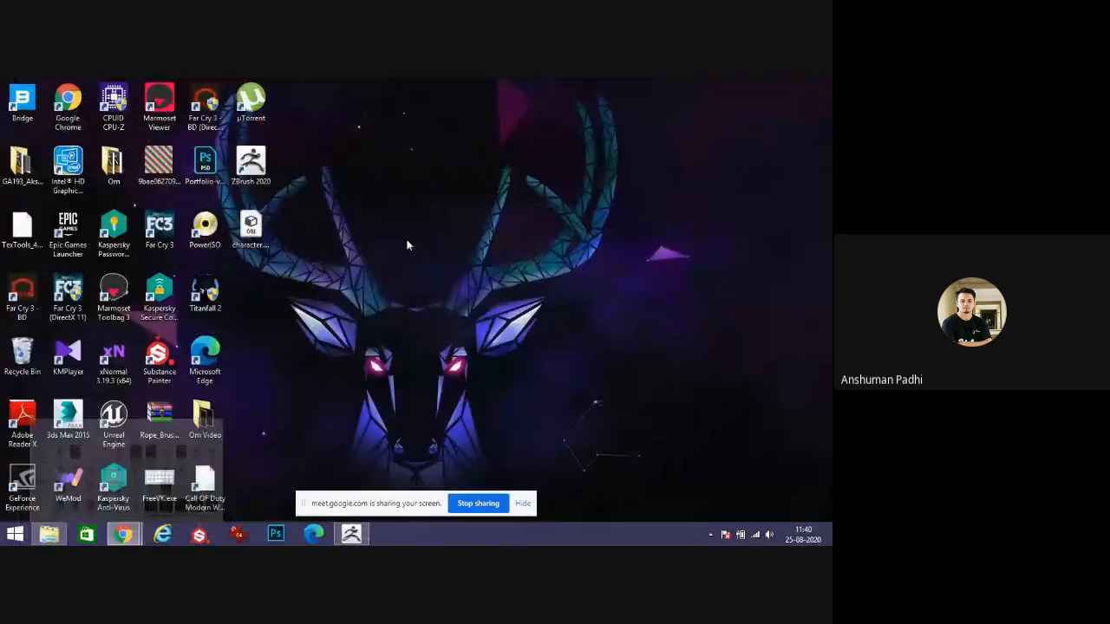
pyautogui.doubleClick(68, 421)
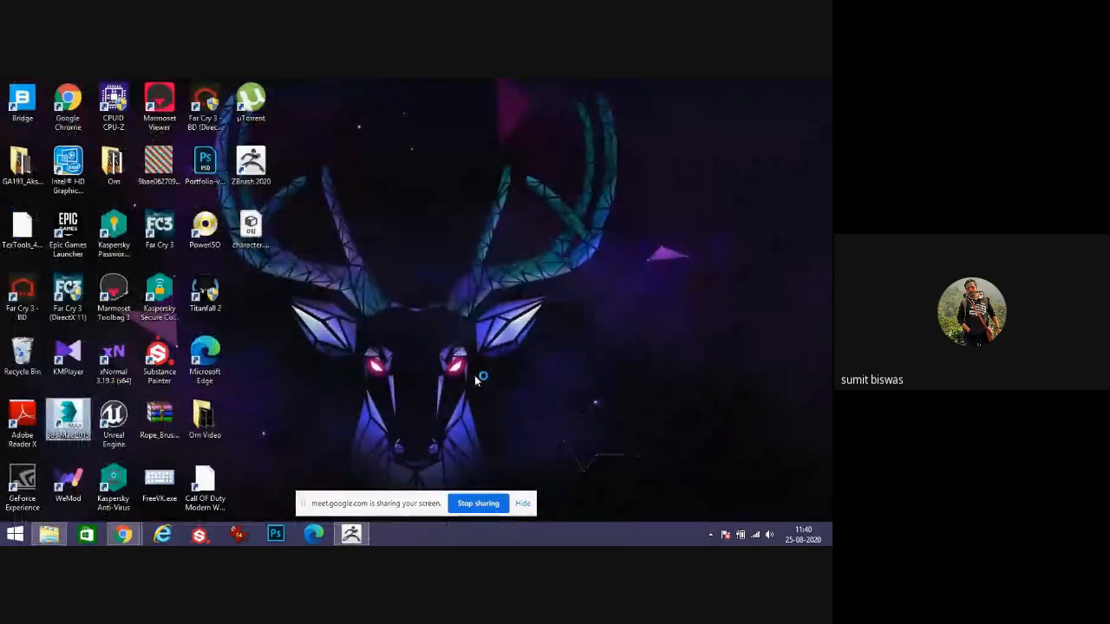
pyautogui.moveTo(123, 536)
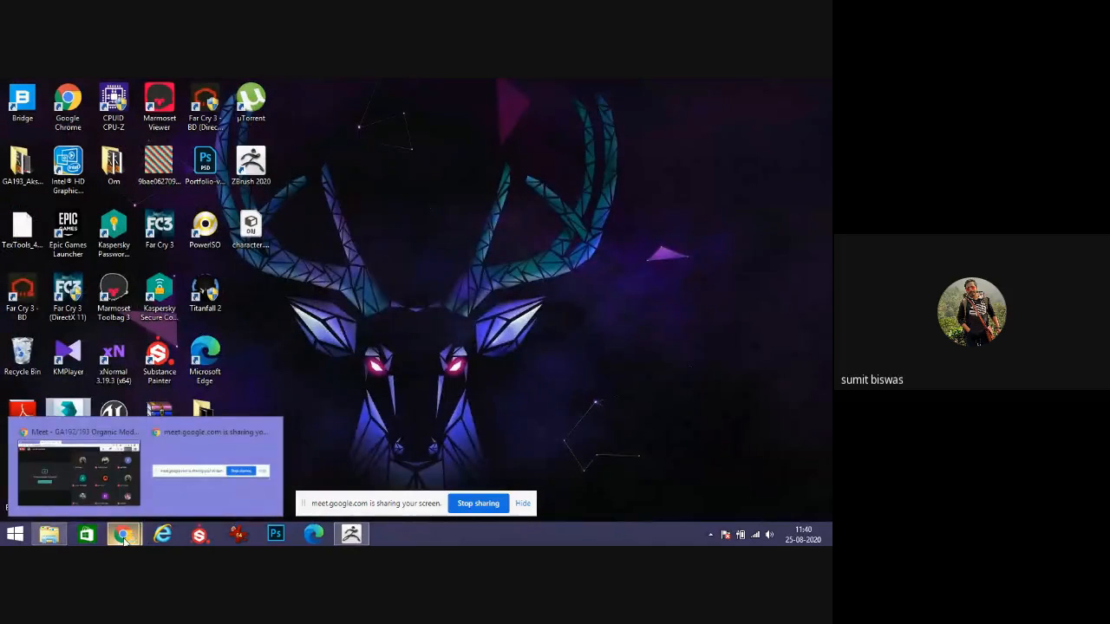
pyautogui.moveTo(118, 485)
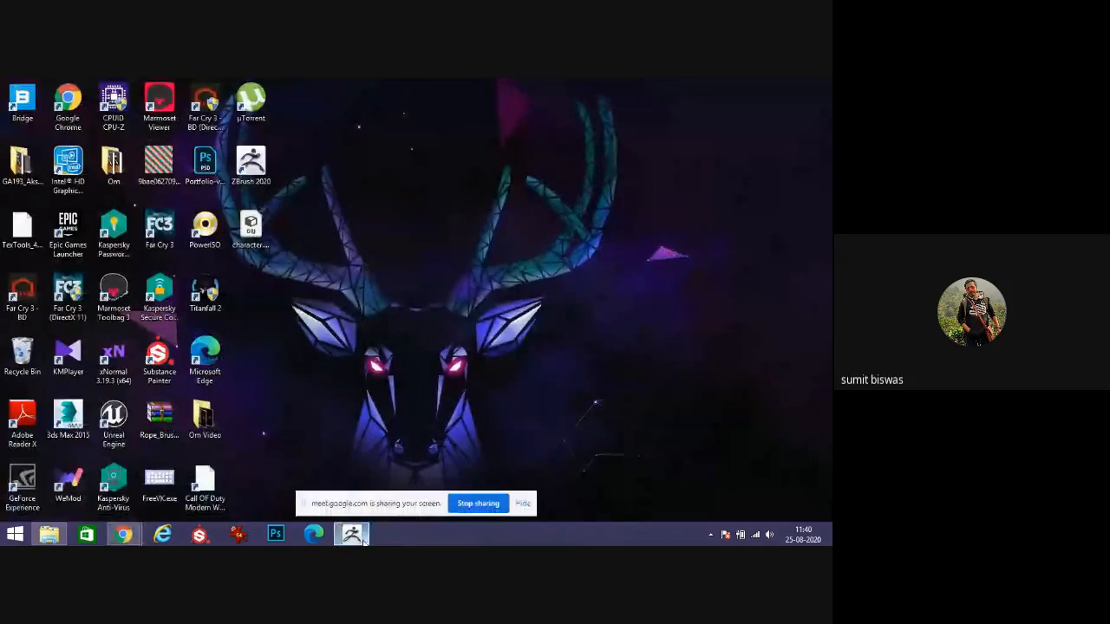
pyautogui.click(352, 535)
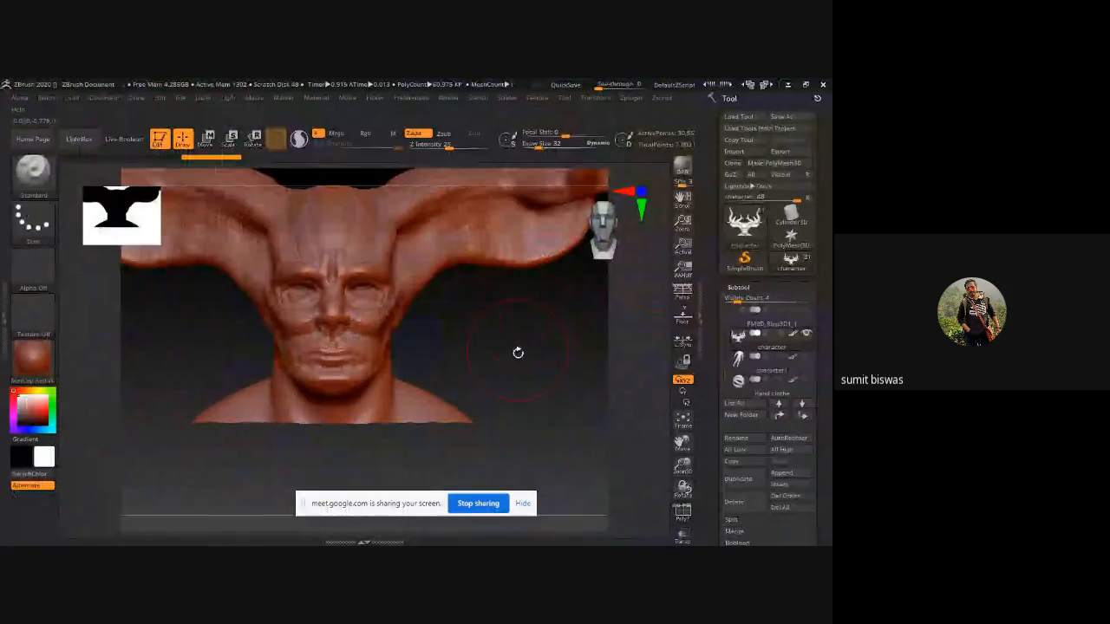
pyautogui.moveTo(518, 352); pyautogui.dragTo(511, 364)
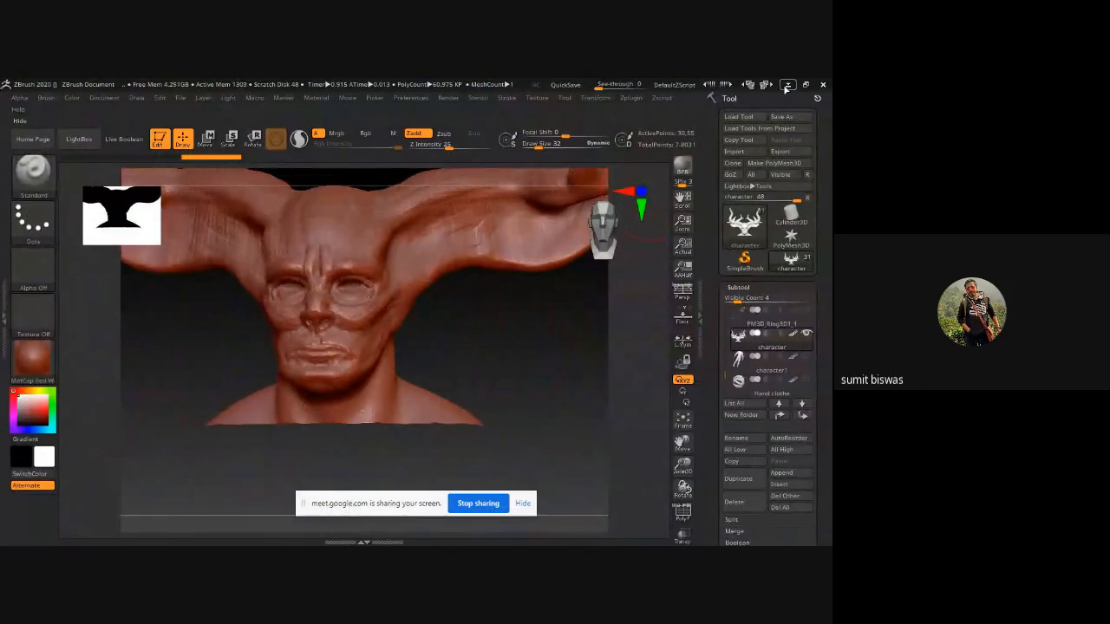
pyautogui.click(787, 85)
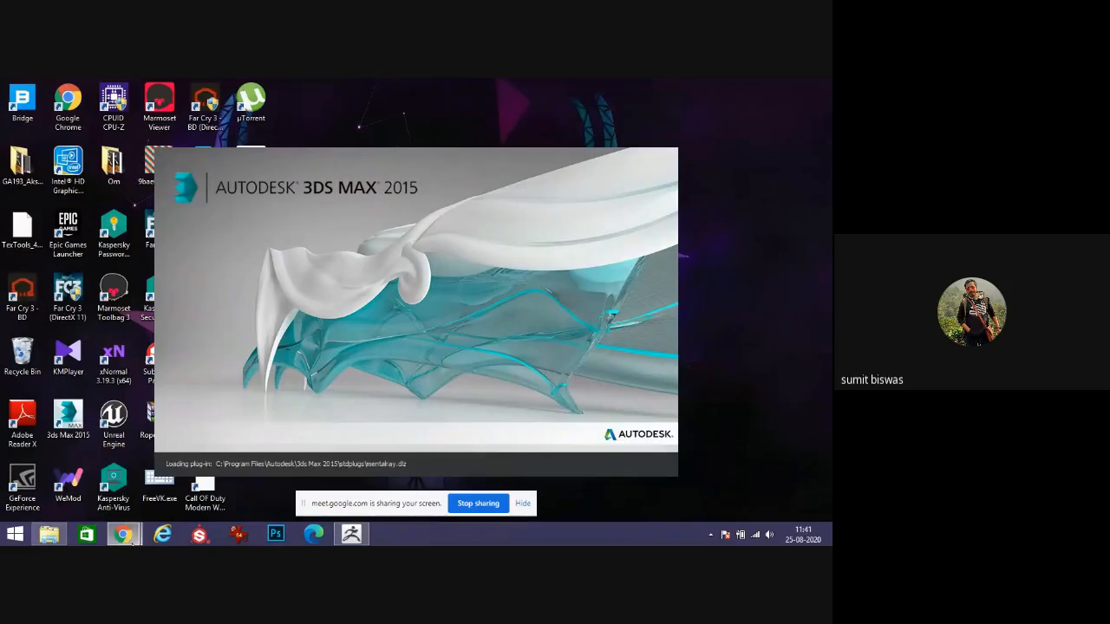
# Bring the 3ds Max scene with the low-poly horned head to the front.
pyautogui.moveTo(123, 535)
pyautogui.click(196, 428)
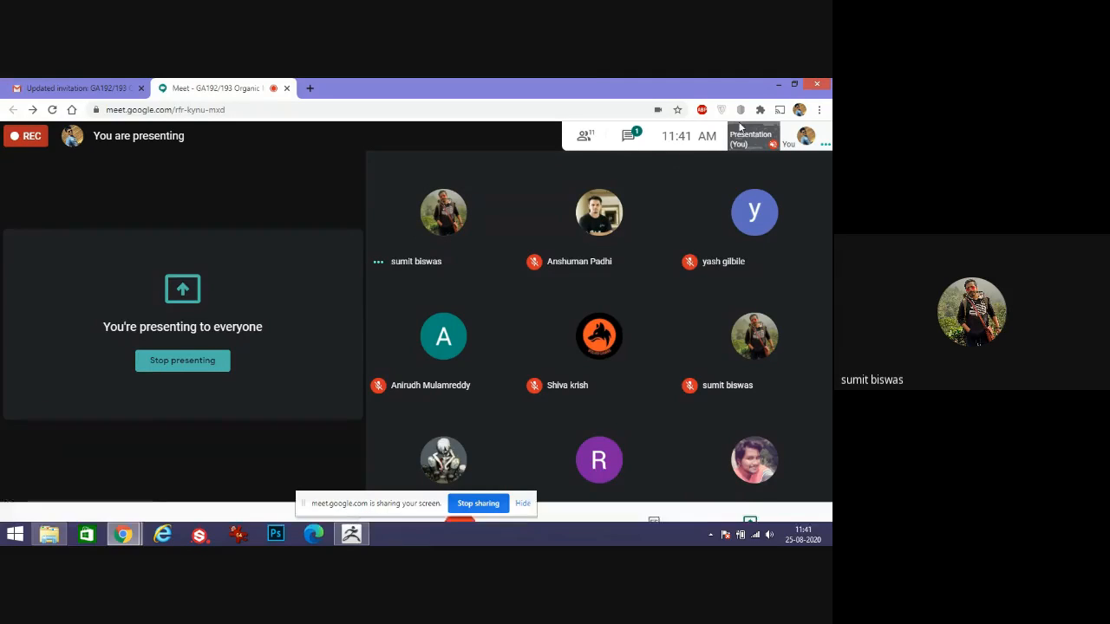
pyautogui.click(783, 84)
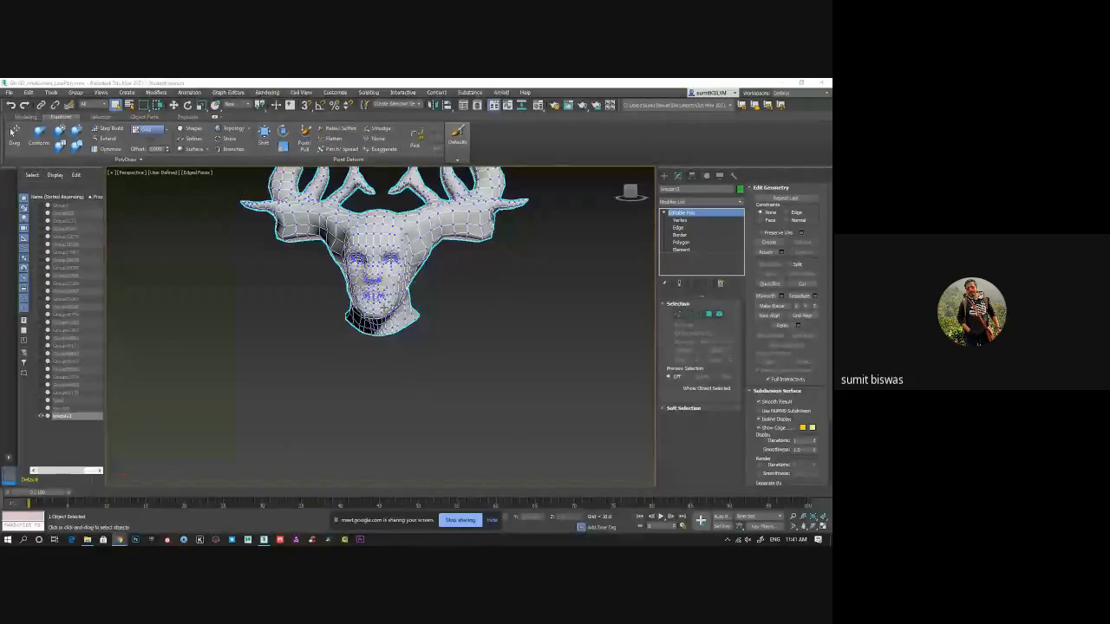
pyautogui.click(780, 83)
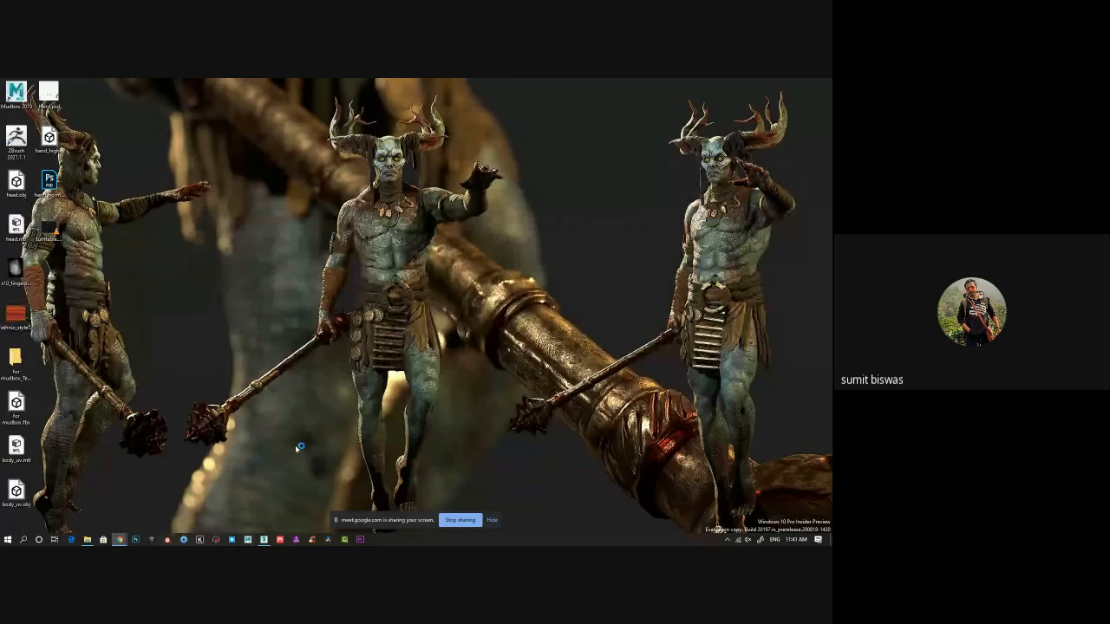
pyautogui.click(264, 539)
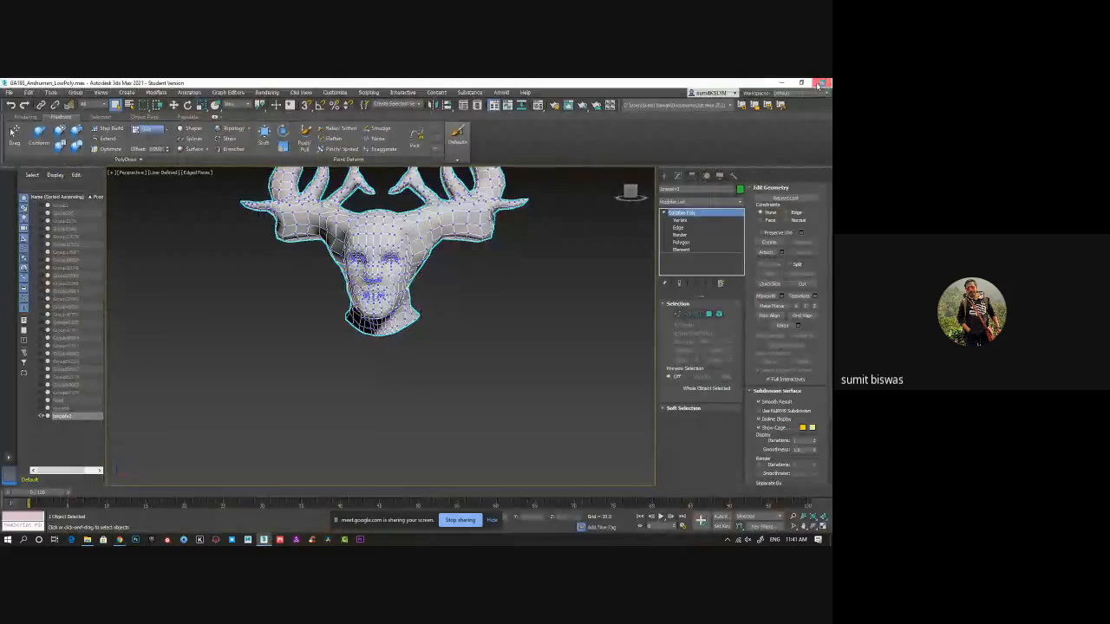
# Start opening a file in 3ds Max without saving the current scene changes.
pyautogui.hotkey('ctrl', 'o')
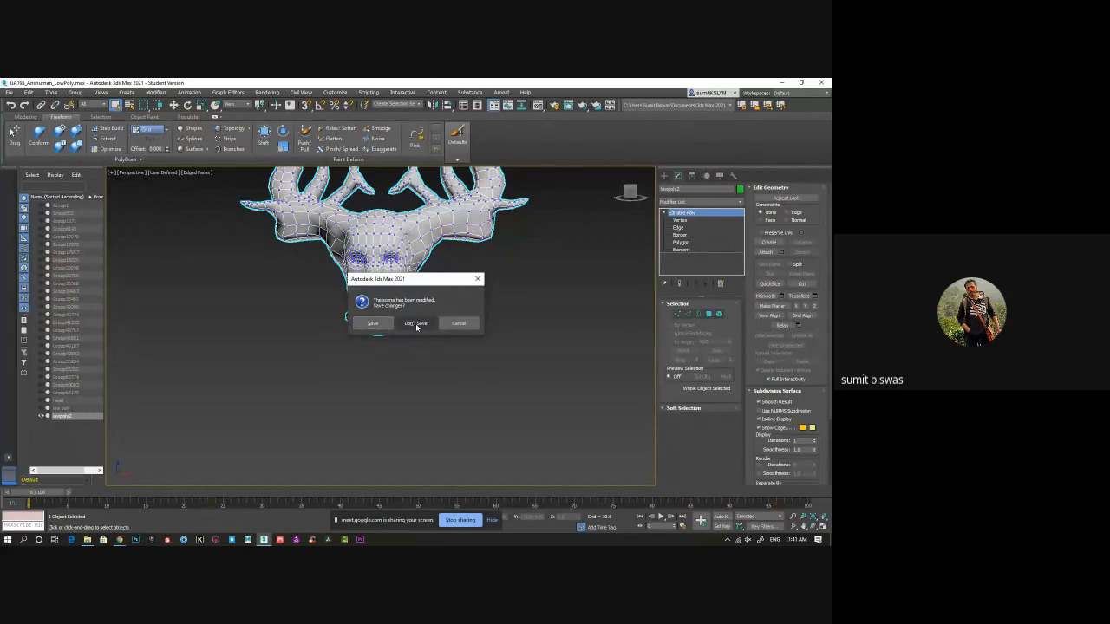
pyautogui.click(415, 323)
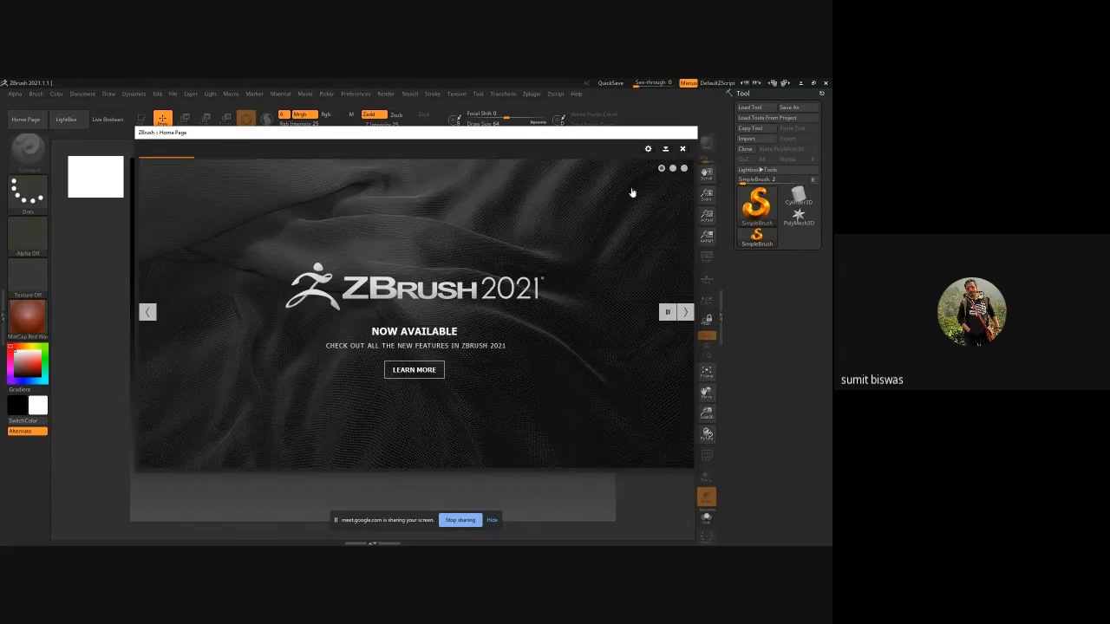
# Close the ZBrush home page, load the hand sculpt from LightBox and open its Subtool list.
pyautogui.click(682, 149)
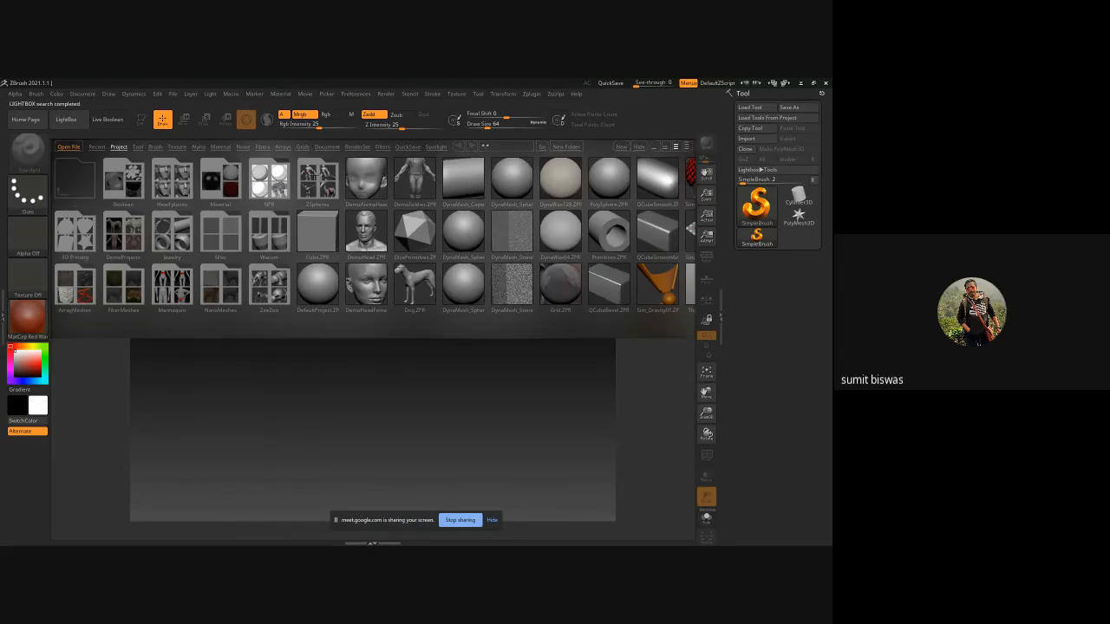
pyautogui.click(407, 146)
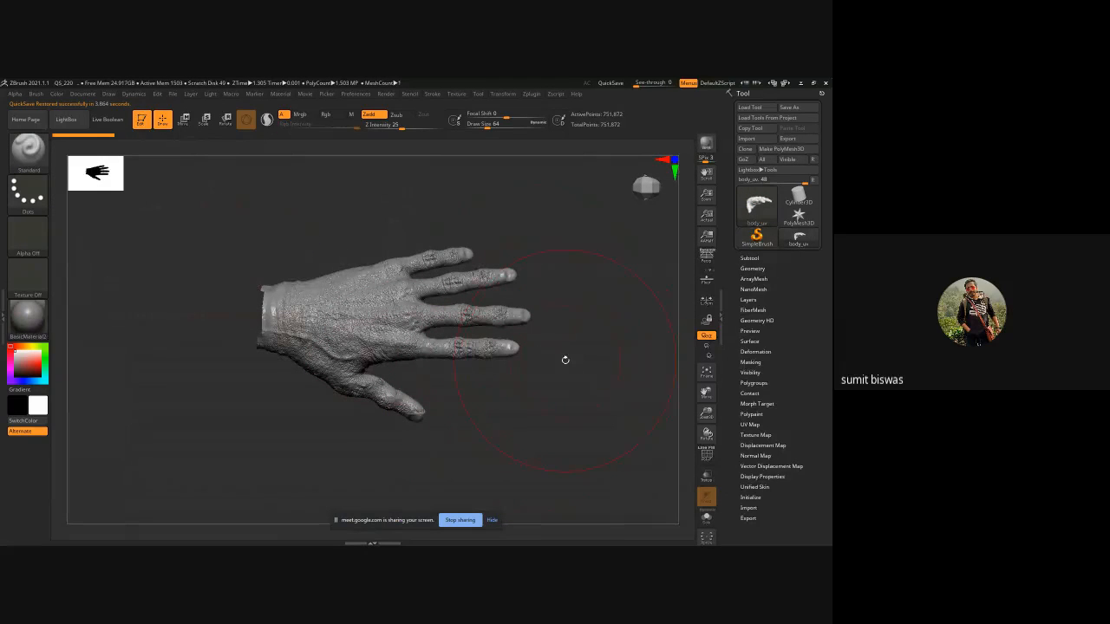
pyautogui.click(744, 258)
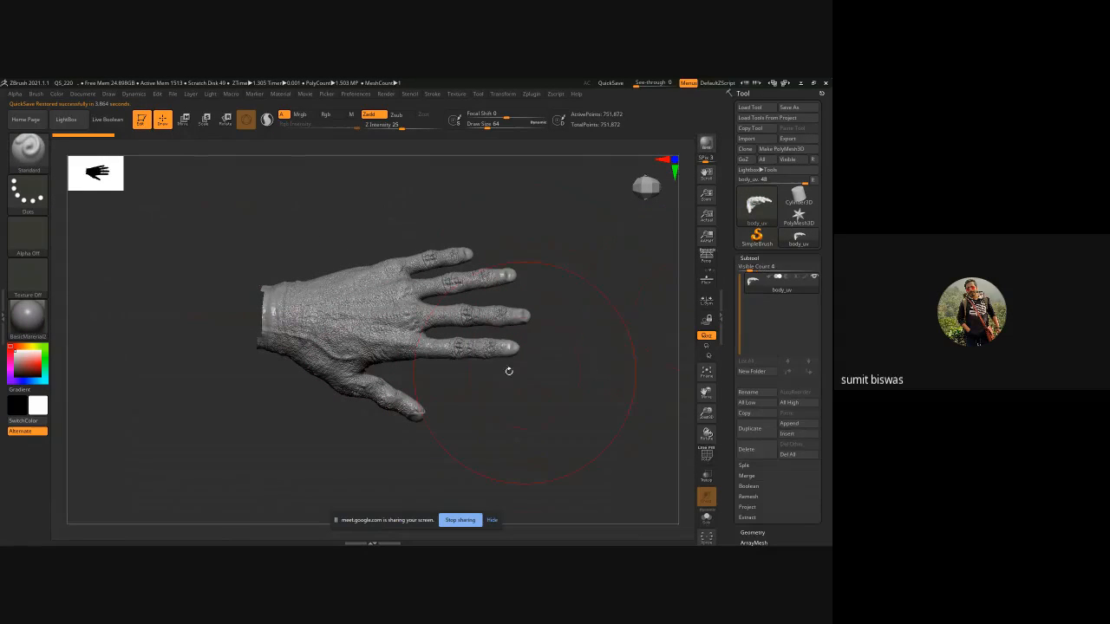
# Turn on polyframe for the hand and pre-process it with Decimation Master's Pre-process Current.
pyautogui.hotkey('shift', 'f')
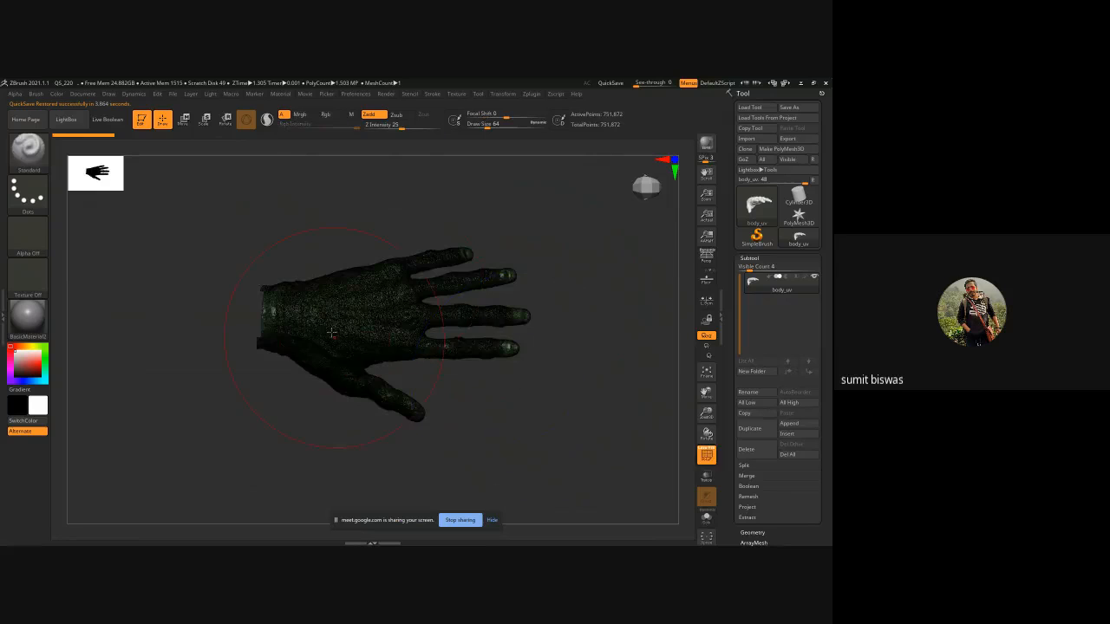
pyautogui.keyDown('ctrl'); pyautogui.moveTo(390, 366); pyautogui.dragTo(485, 379, button='right'); pyautogui.keyUp('ctrl')
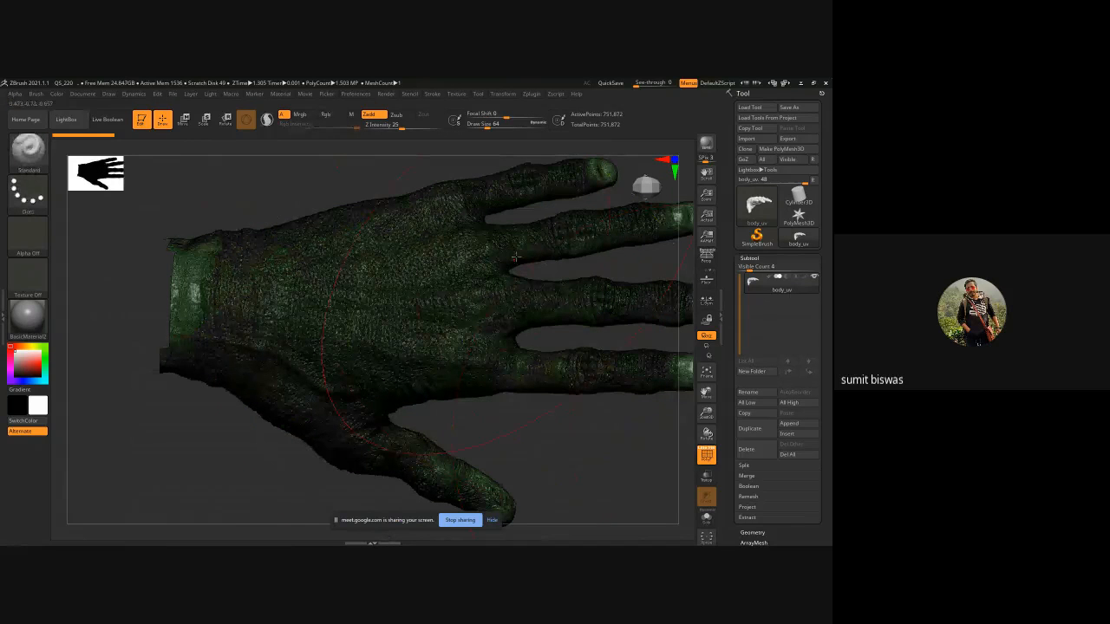
pyautogui.click(530, 94)
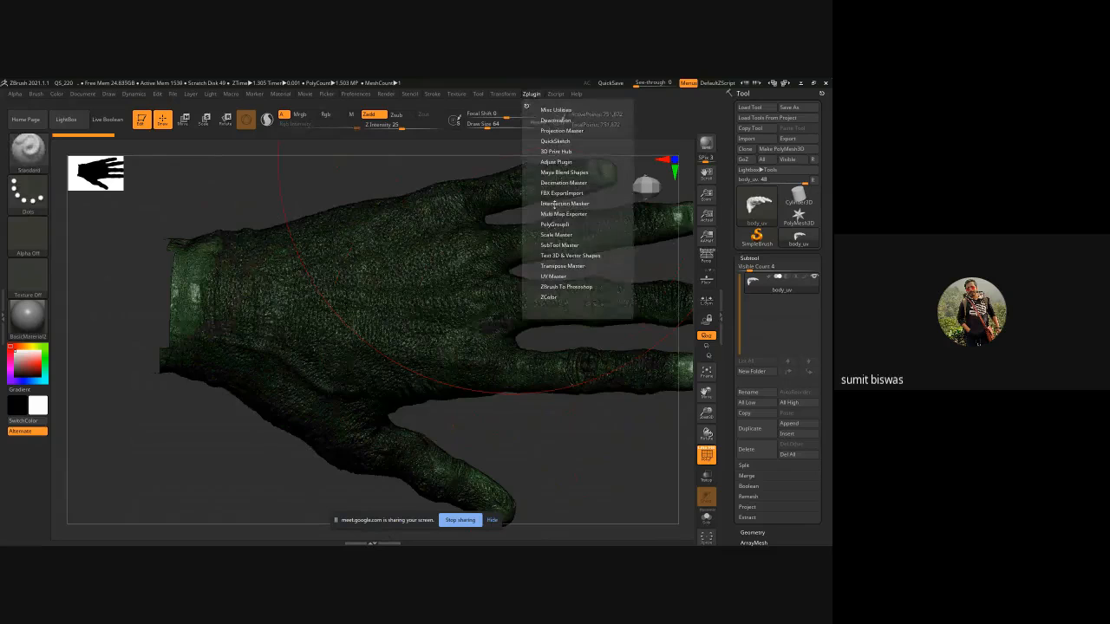
pyautogui.click(555, 183)
pyautogui.click(562, 262)
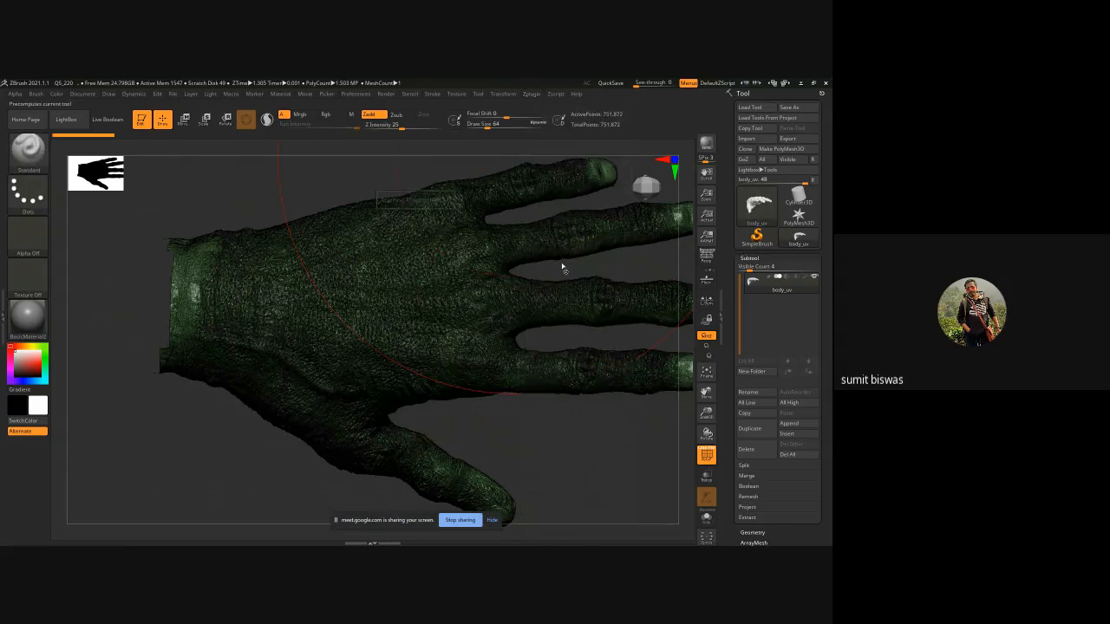
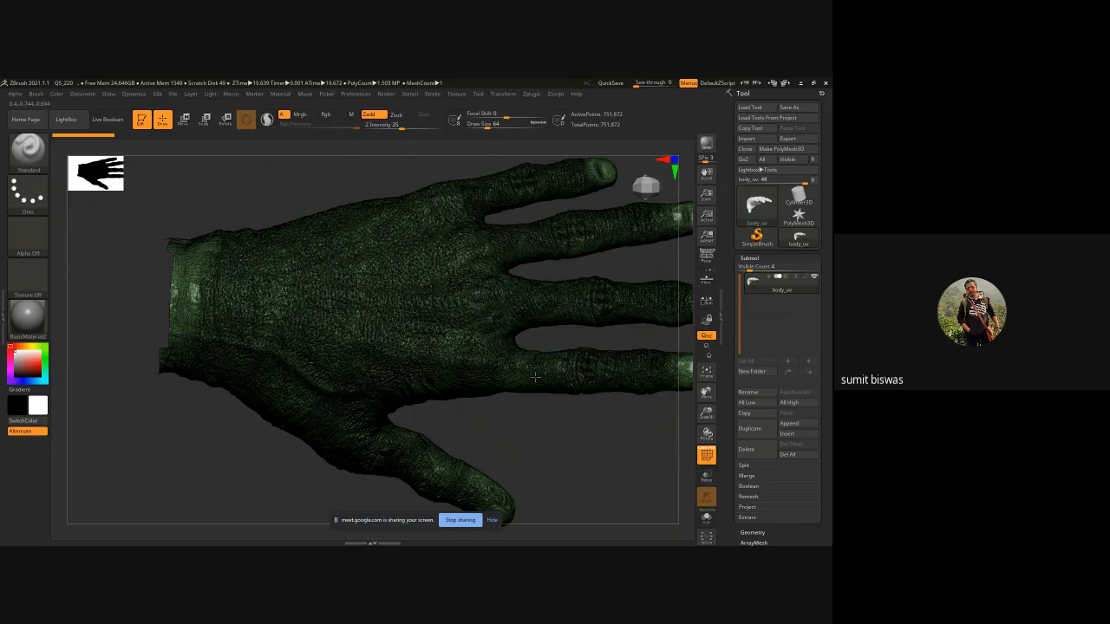
# Decimate the hand with Decimation Master's Decimate Current at the 20% decimation setting.
pyautogui.moveTo(534, 376); pyautogui.dragTo(552, 424)
pyautogui.click(530, 94)
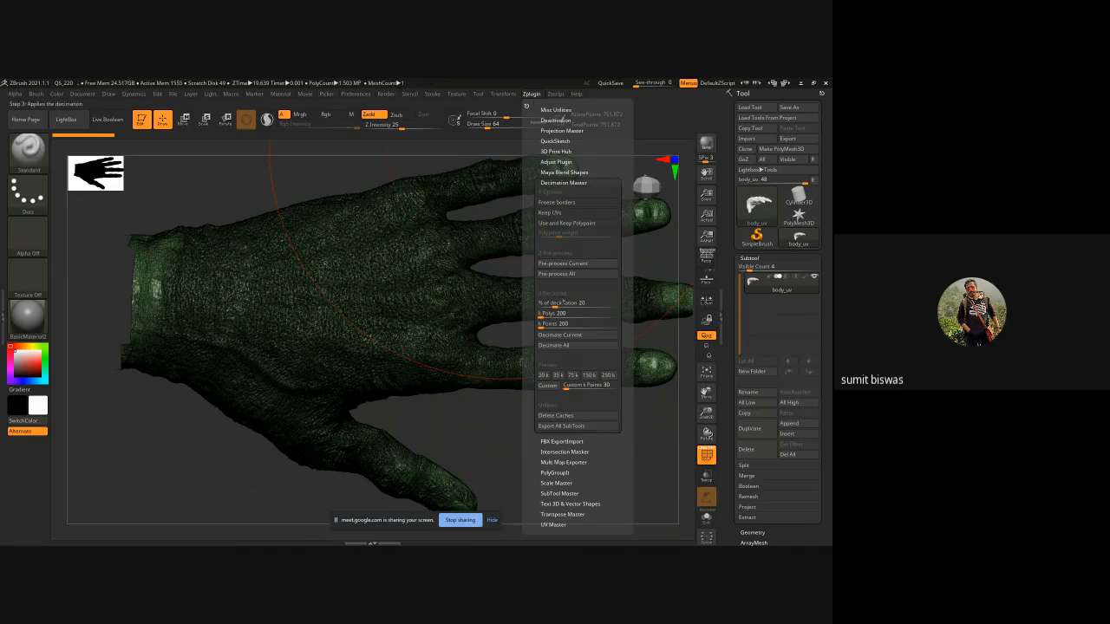
pyautogui.click(561, 334)
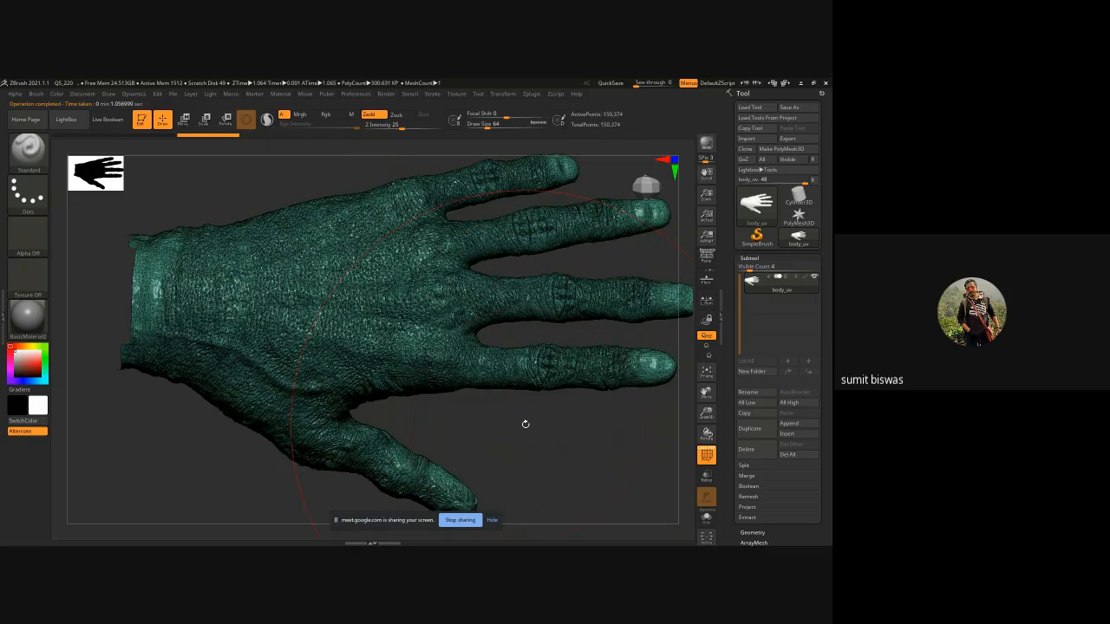
# Turn off polyframe and inspect the decimated hand from several angles.
pyautogui.moveTo(526, 423); pyautogui.dragTo(543, 501, button='right')
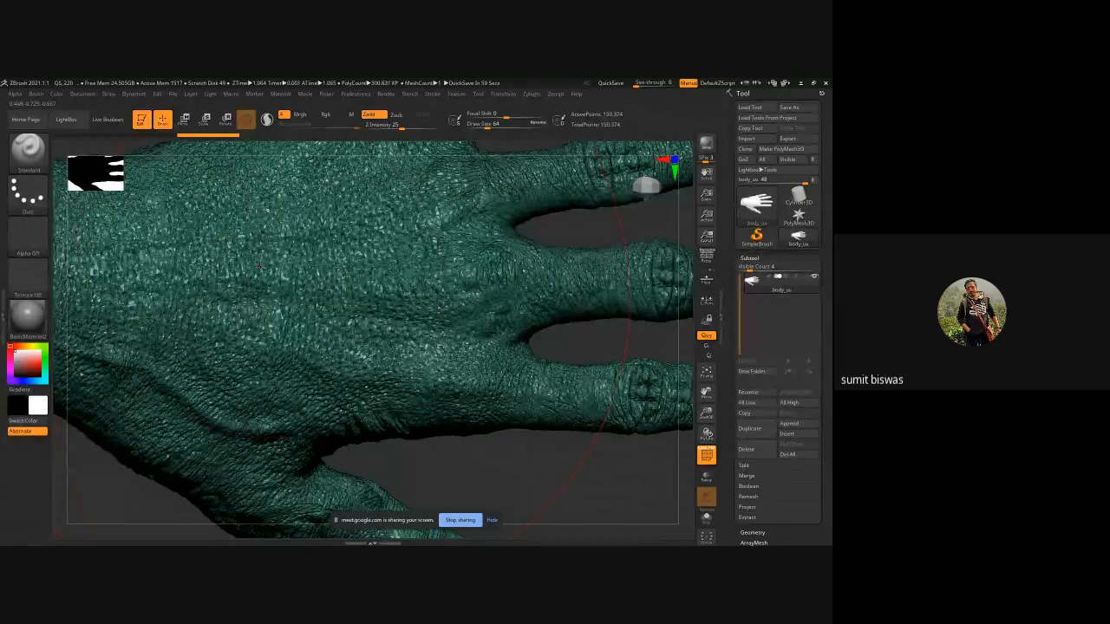
pyautogui.press('f')
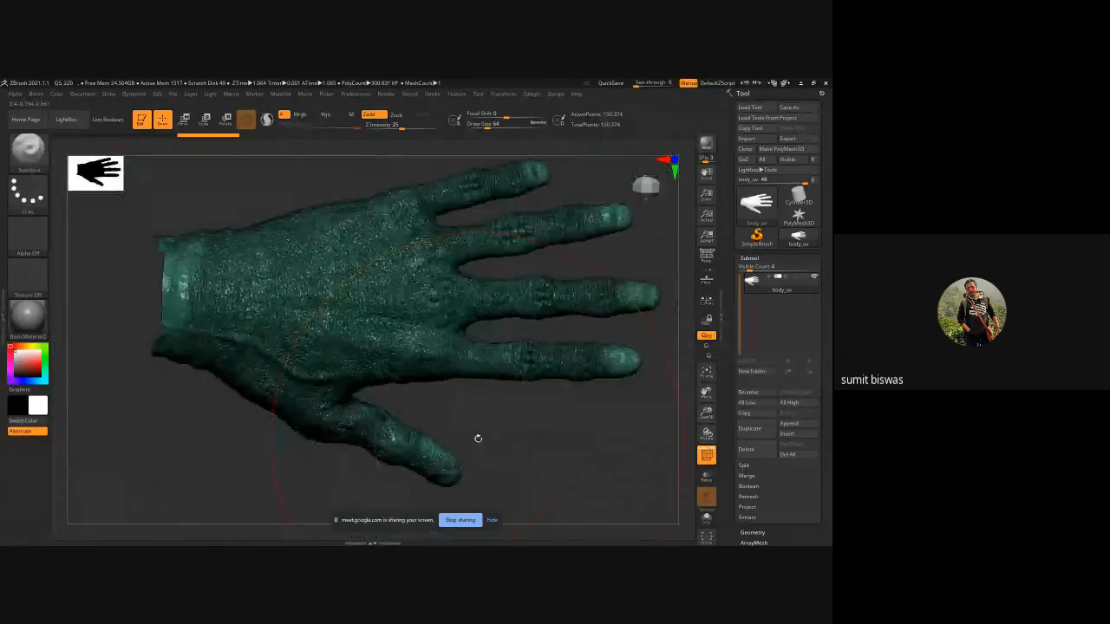
pyautogui.hotkey('shift', 'f')
pyautogui.moveTo(457, 437)
pyautogui.mouseDown(button='right')
pyautogui.moveTo(445, 427)
pyautogui.moveTo(452, 416)
pyautogui.mouseUp(button='right')
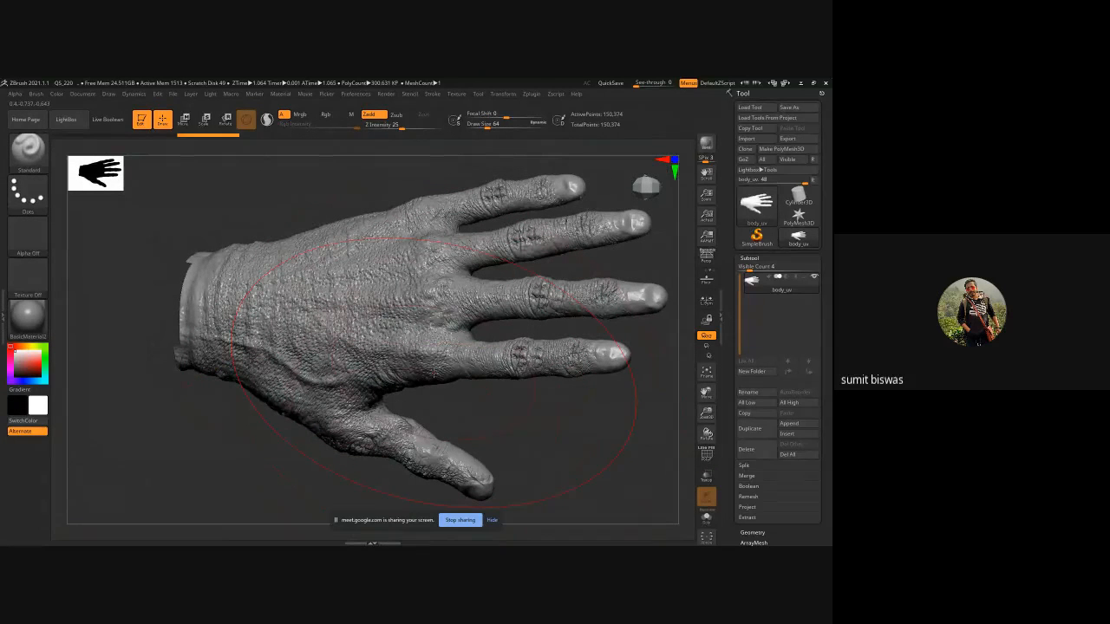
pyautogui.moveTo(542, 418); pyautogui.dragTo(567, 447)
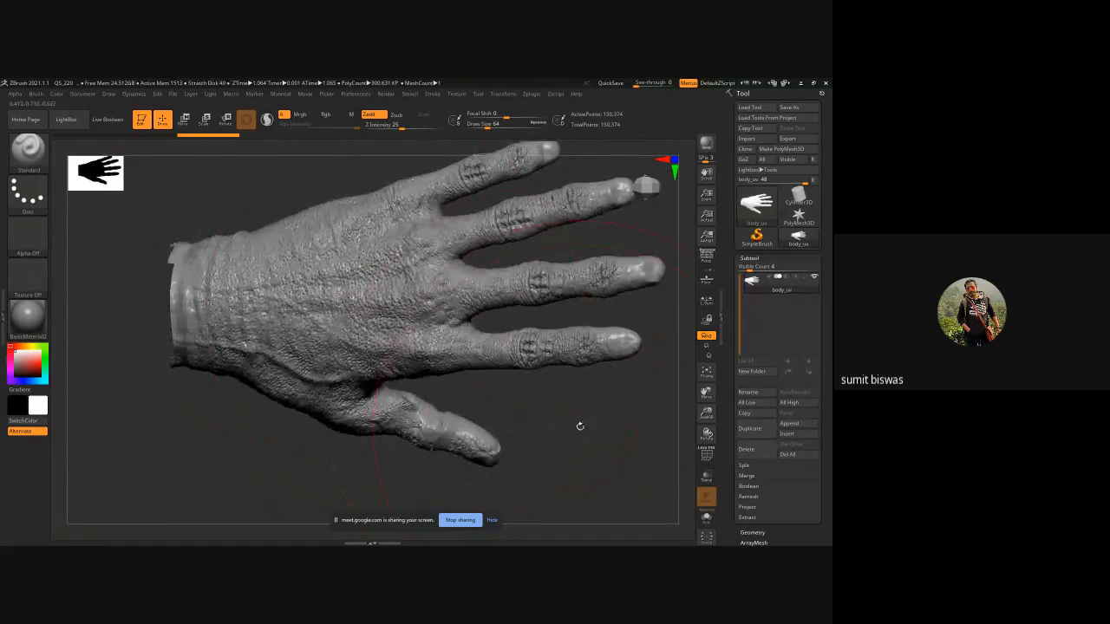
# Set the decimation percentage to 10 and decimate the hand again with Decimate Current.
pyautogui.click(556, 94)
pyautogui.click(532, 94)
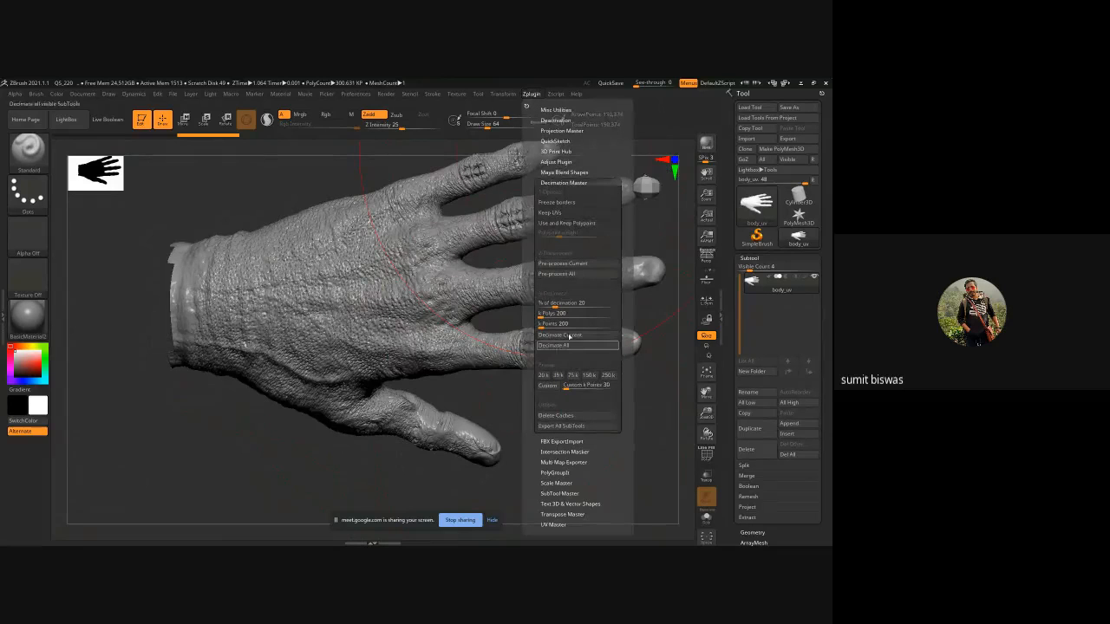
pyautogui.write('1')
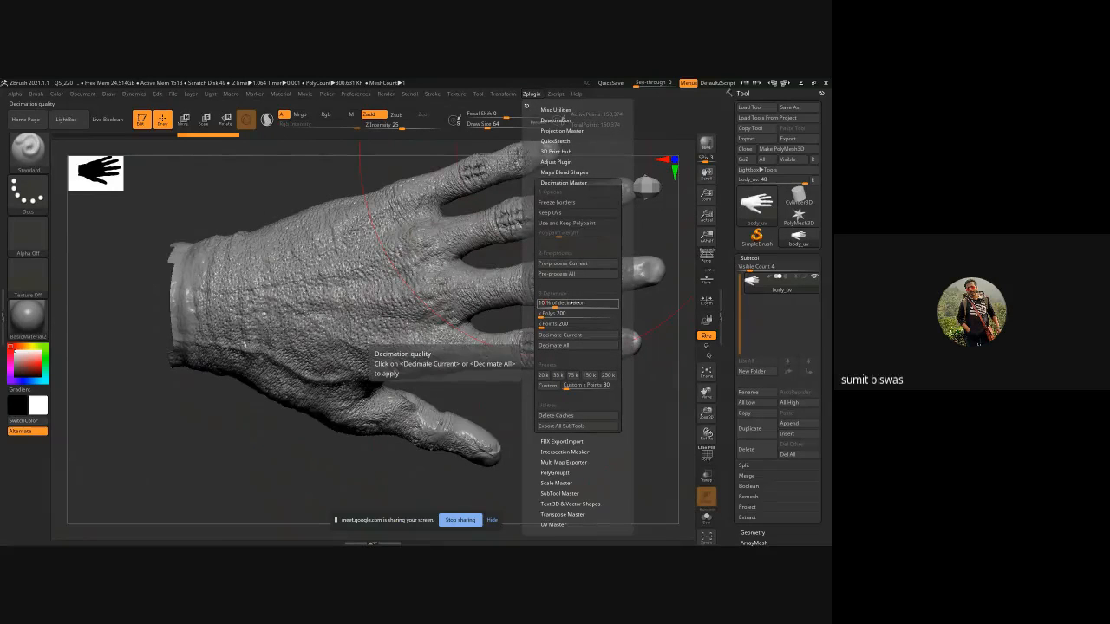
pyautogui.click(560, 334)
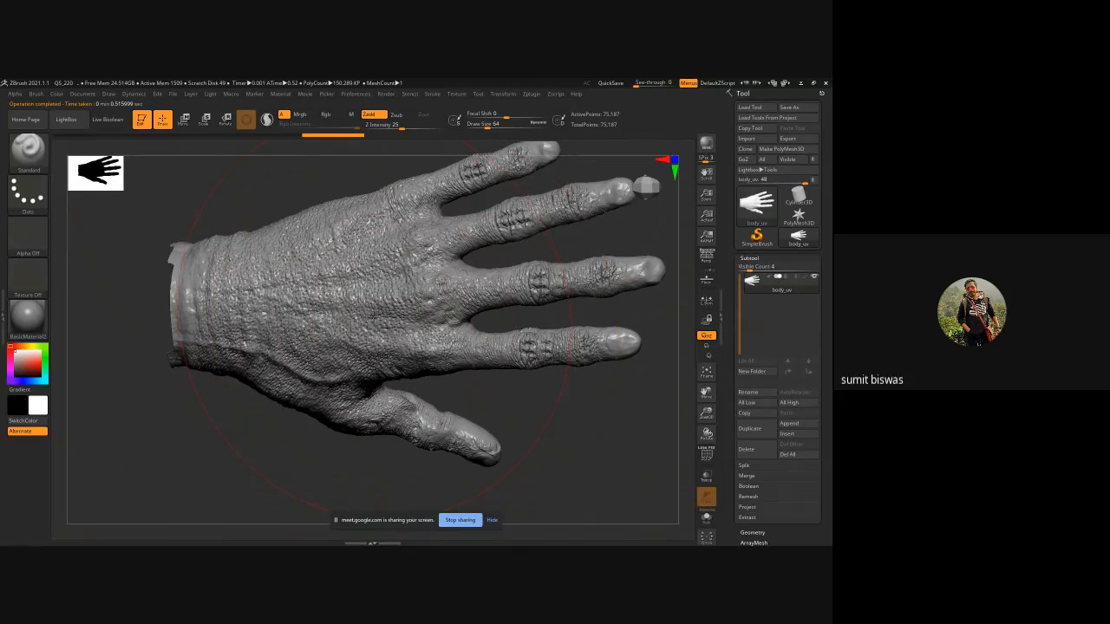
# Undo and redo the 10% decimation to compare the hand's surface detail.
pyautogui.press('ctrl')
pyautogui.hotkey('ctrl', 'z')
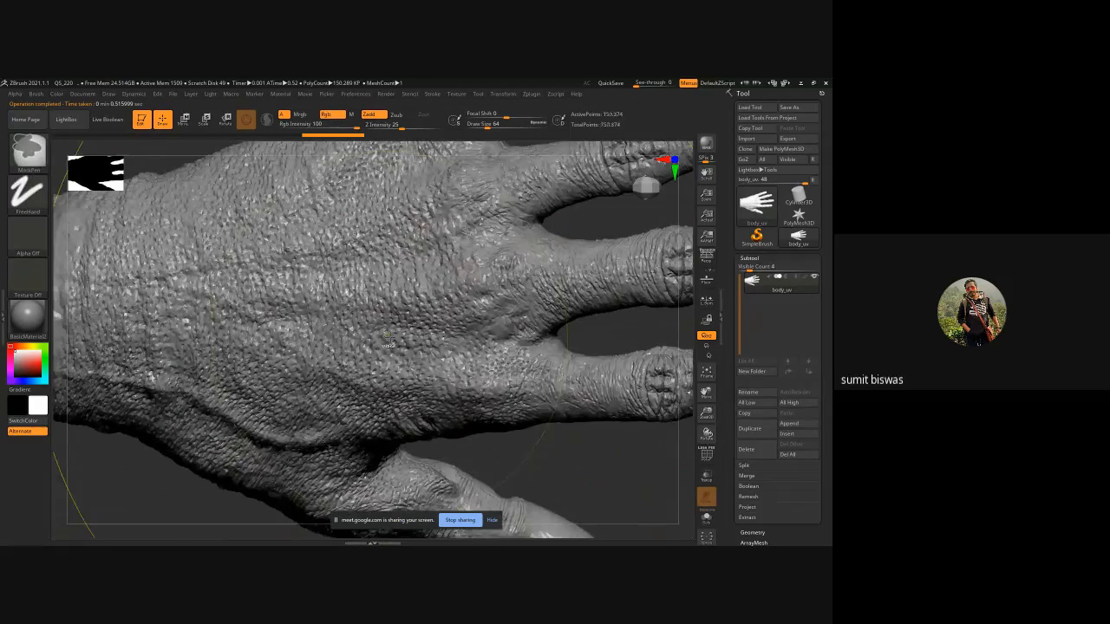
pyautogui.hotkey('ctrl', 'shift', 'z')
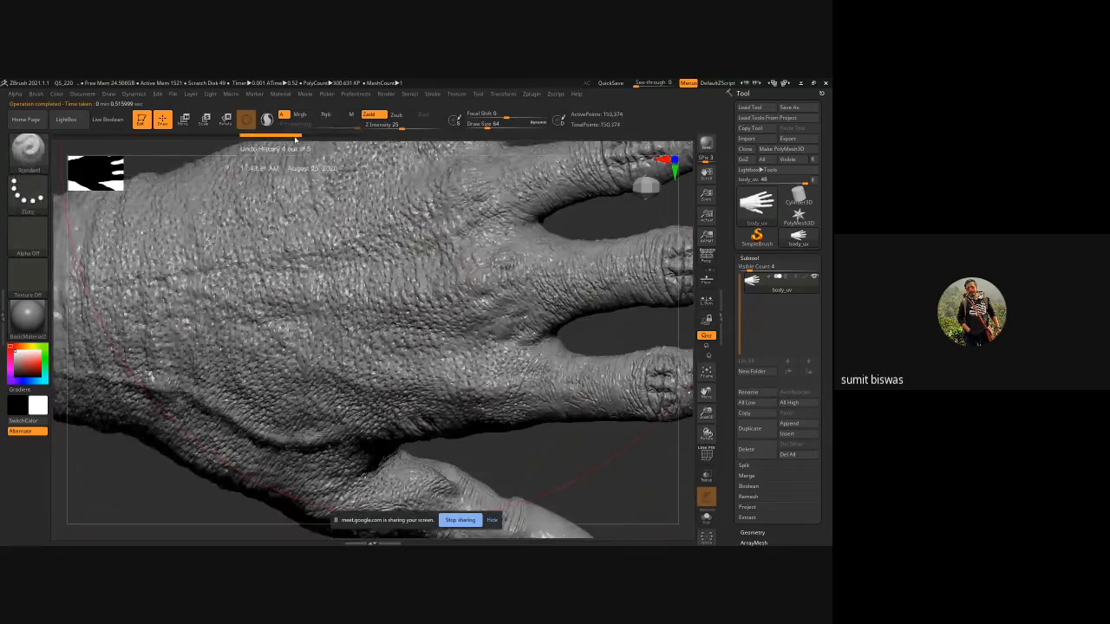
pyautogui.press('f')
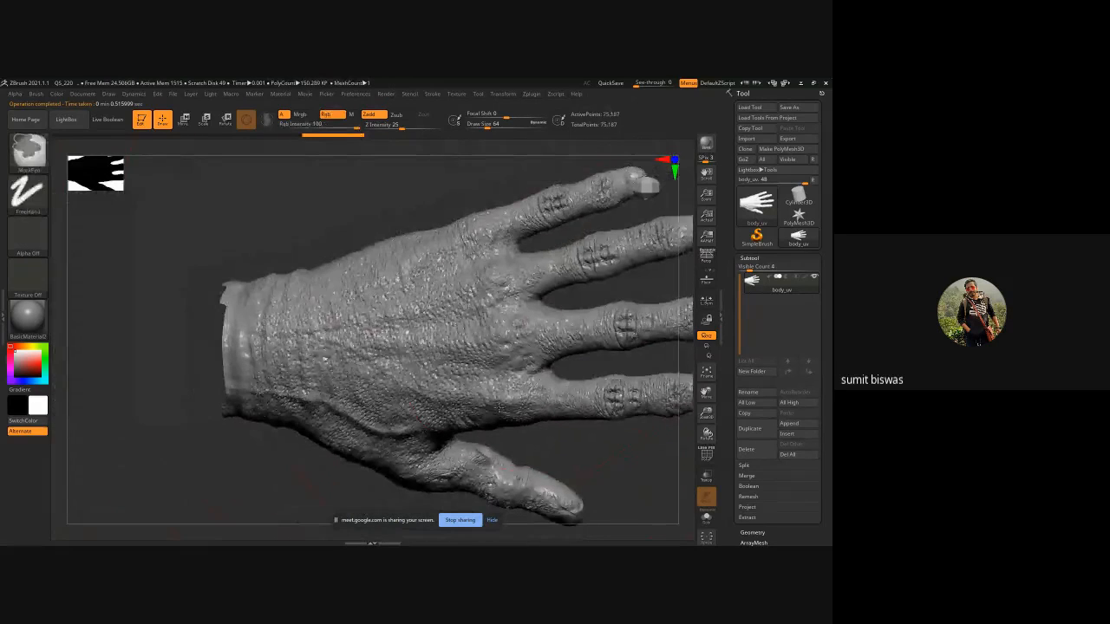
pyautogui.moveTo(364, 181); pyautogui.dragTo(398, 231)
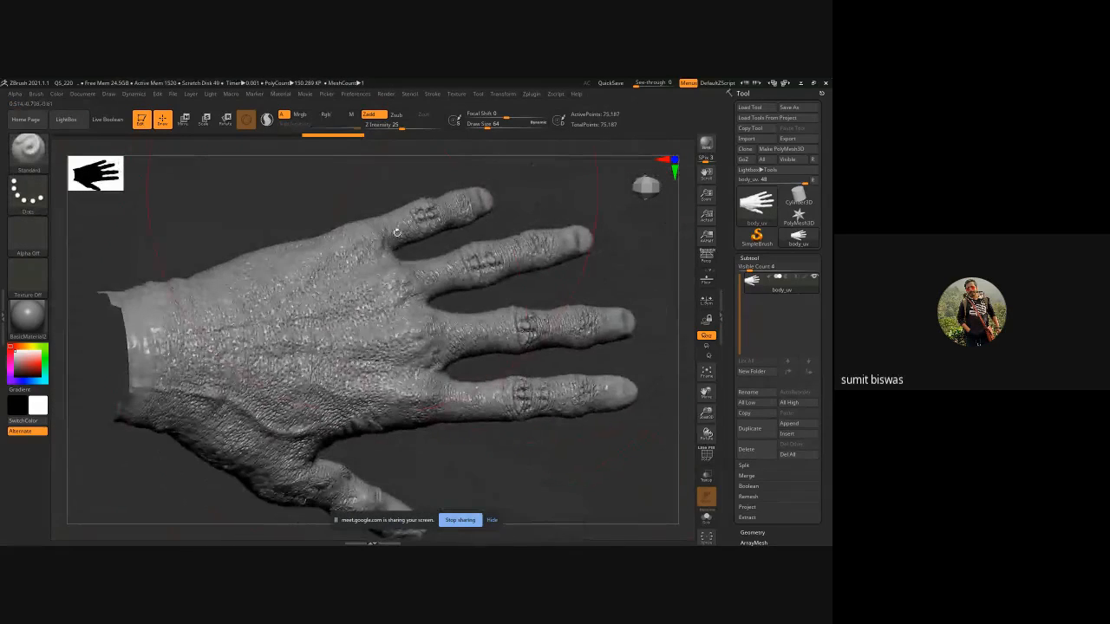
pyautogui.moveTo(615, 470); pyautogui.dragTo(494, 419)
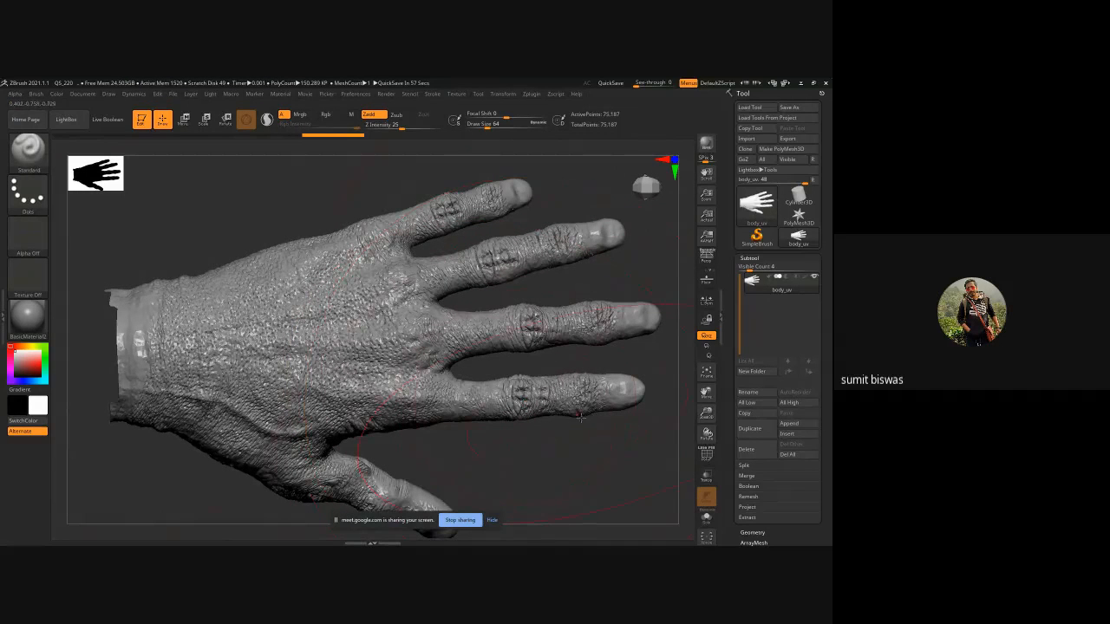
# Set the decimation percentage to 5 and run Decimate Current on the hand once more.
pyautogui.click(528, 93)
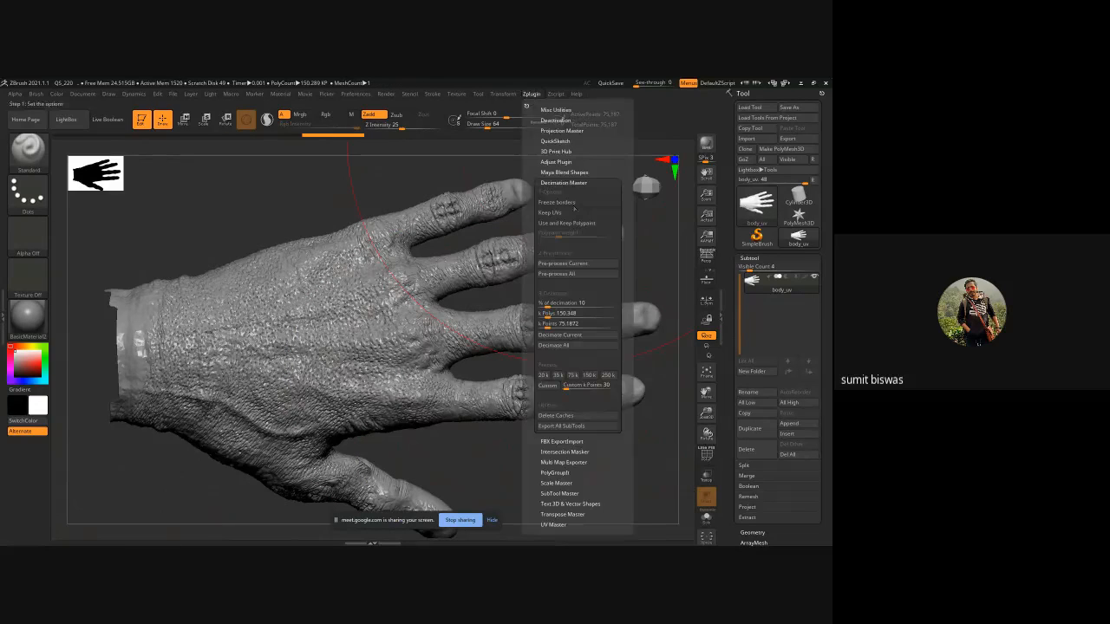
pyautogui.click(569, 302)
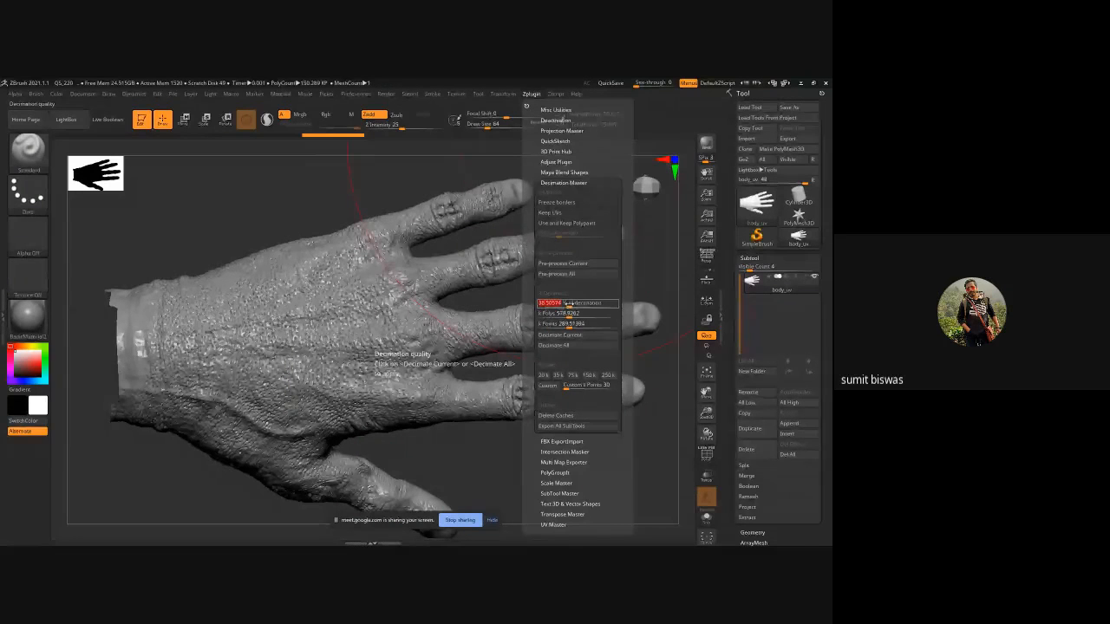
pyautogui.write('5')
pyautogui.press('Return')
pyautogui.click(570, 336)
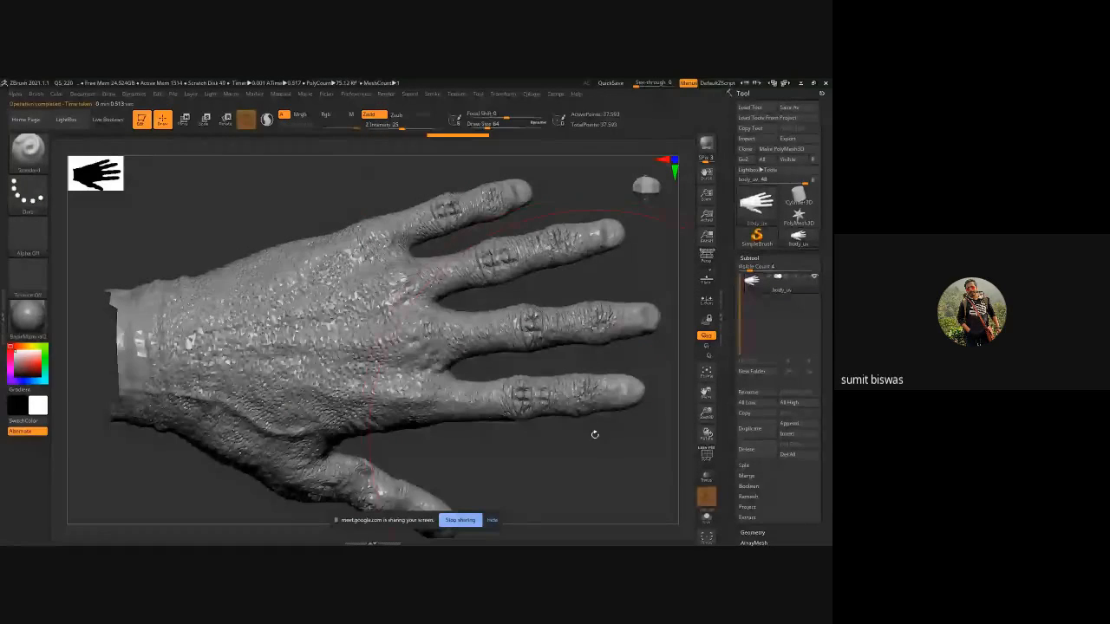
# Export the decimated hand to the Desktop as an OBJ named hand_decimated.
pyautogui.moveTo(554, 440)
pyautogui.keyDown('ctrl'); pyautogui.mouseDown(button='right')
pyautogui.moveTo(569, 444)
pyautogui.moveTo(565, 468)
pyautogui.moveTo(561, 330)
pyautogui.moveTo(577, 406)
pyautogui.moveTo(528, 354)
pyautogui.moveTo(523, 320)
pyautogui.moveTo(575, 368)
pyautogui.moveTo(572, 407)
pyautogui.moveTo(555, 394)
pyautogui.moveTo(551, 241)
pyautogui.moveTo(579, 415)
pyautogui.moveTo(564, 425)
pyautogui.moveTo(515, 373)
pyautogui.moveTo(573, 374)
pyautogui.moveTo(574, 363)
pyautogui.mouseUp(button='right'); pyautogui.keyUp('ctrl')
pyautogui.keyDown('ctrl'); pyautogui.click(456, 393); pyautogui.keyUp('ctrl')
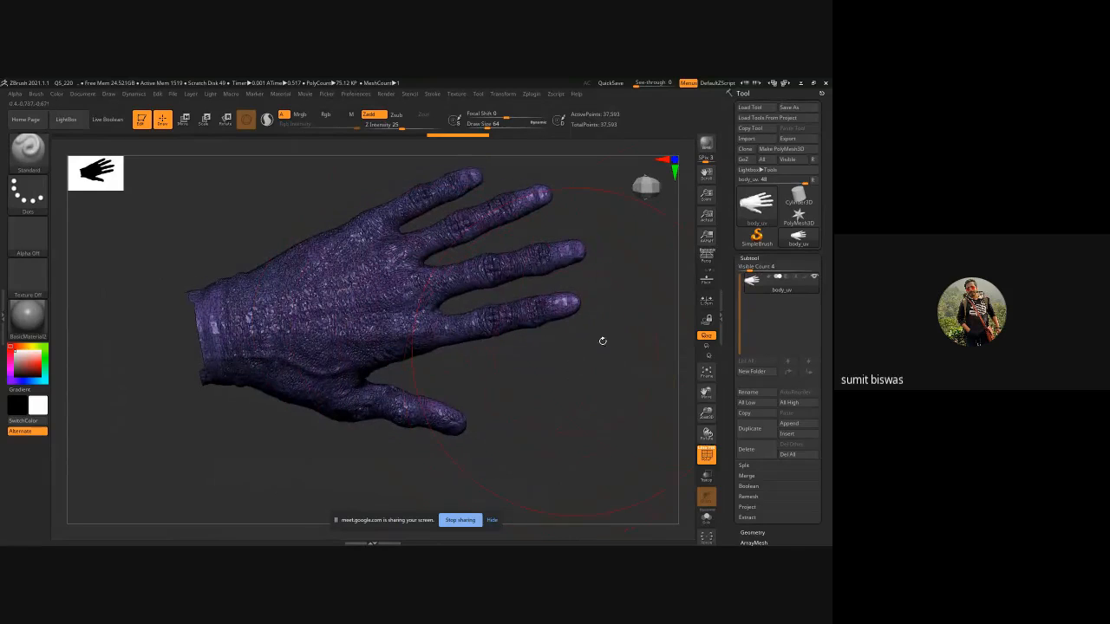
pyautogui.click(787, 139)
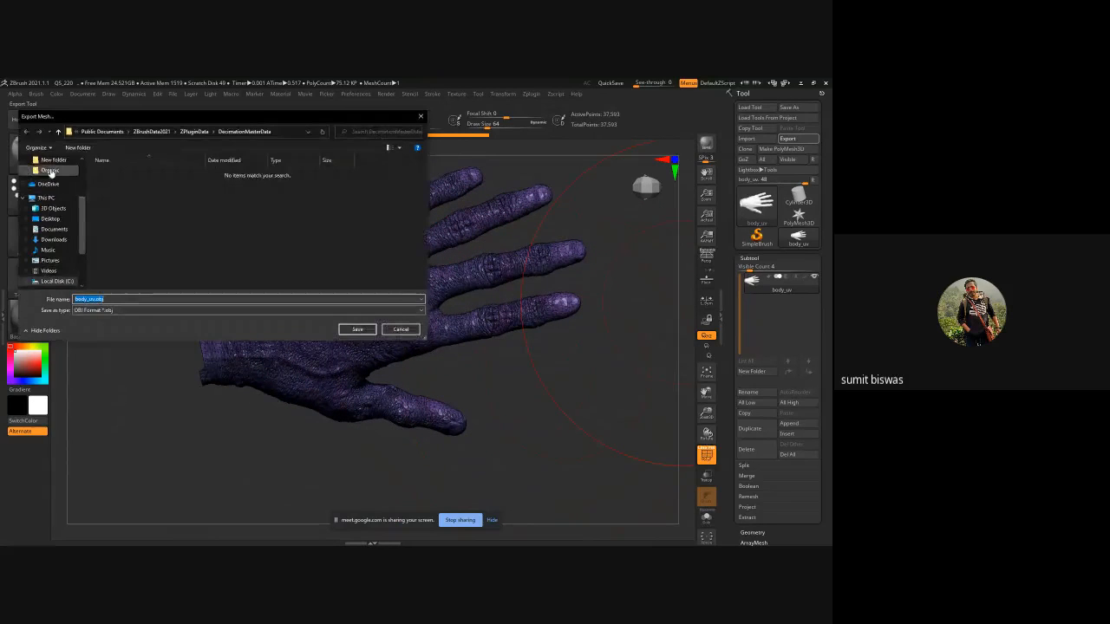
pyautogui.click(49, 218)
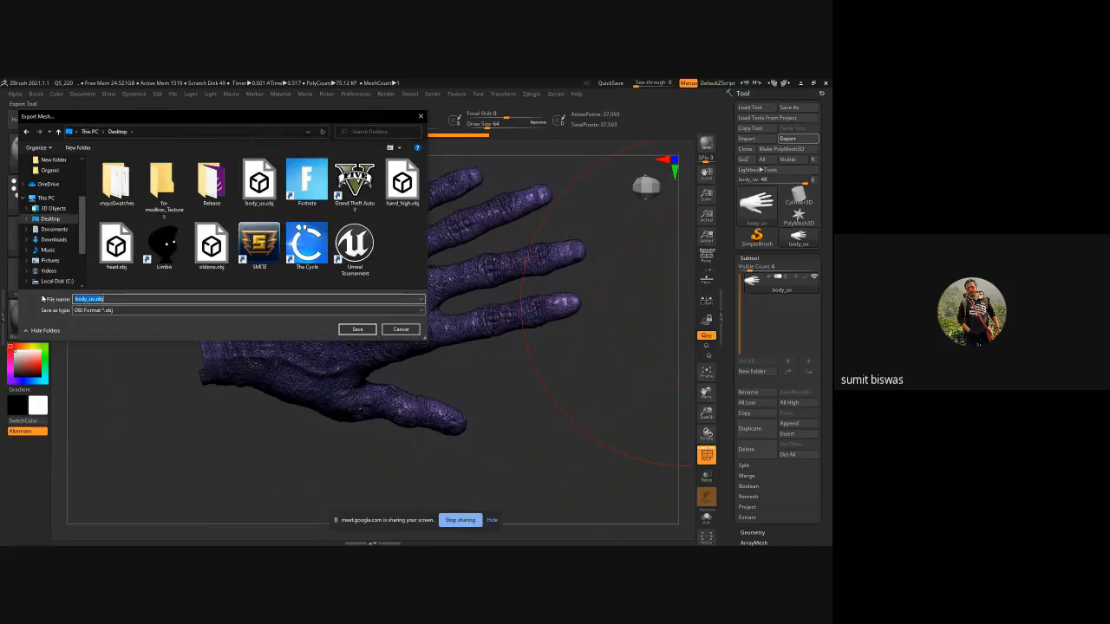
pyautogui.write('ha')
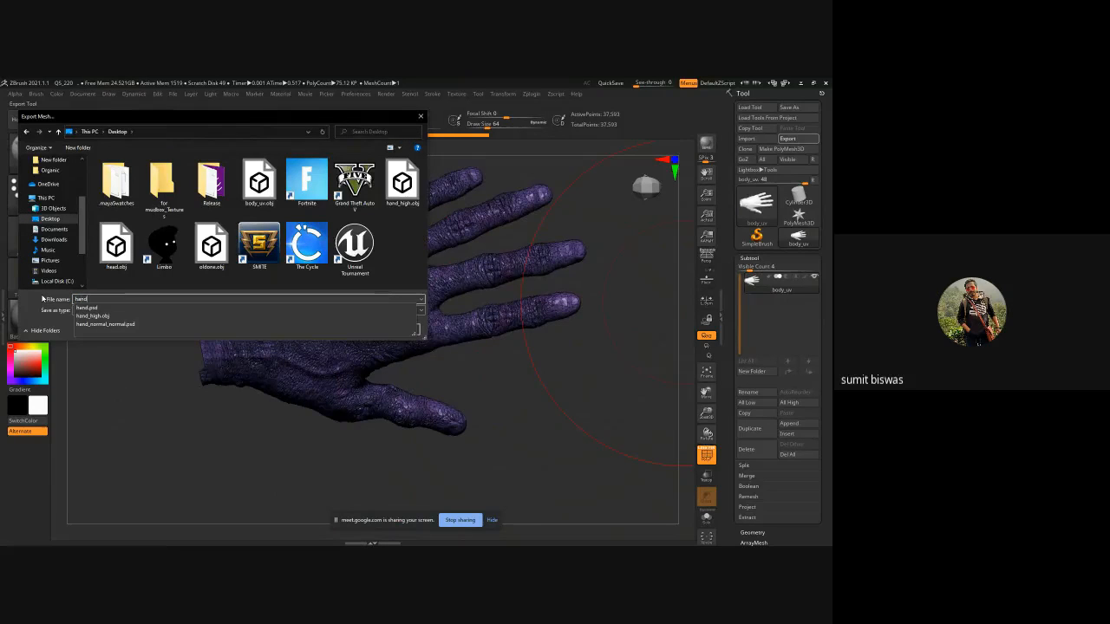
pyautogui.write('nd_d')
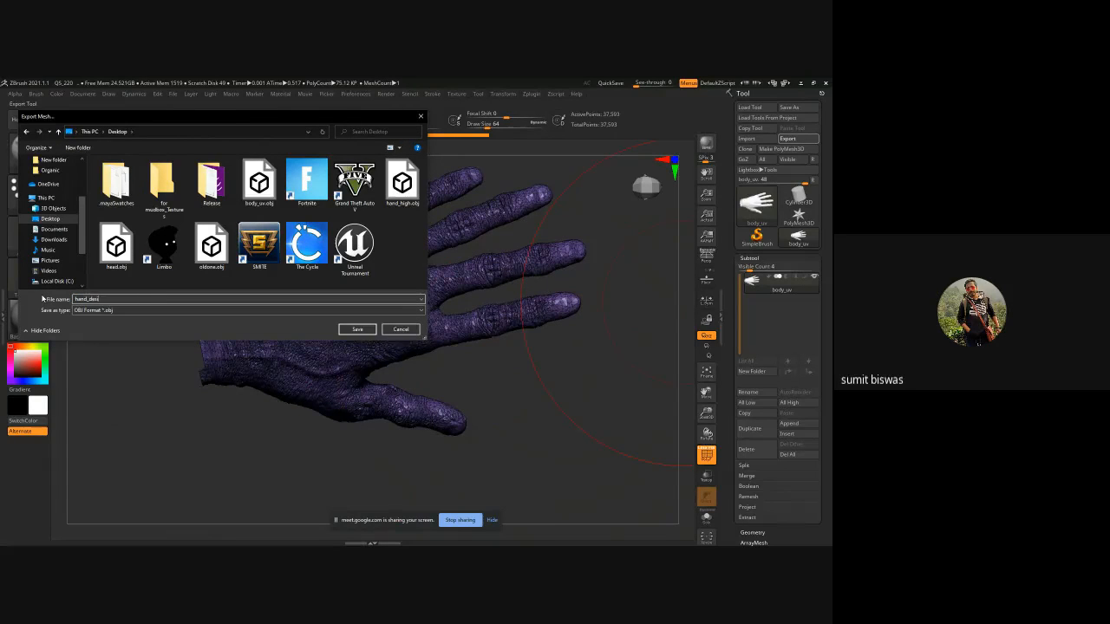
pyautogui.write('ecimated')
pyautogui.press('Return')
# Open ZRemesher under Geometry and remesh the hand with Adaptive Size 0 and a target polygon count of 5.
pyautogui.moveTo(571, 405); pyautogui.dragTo(565, 417)
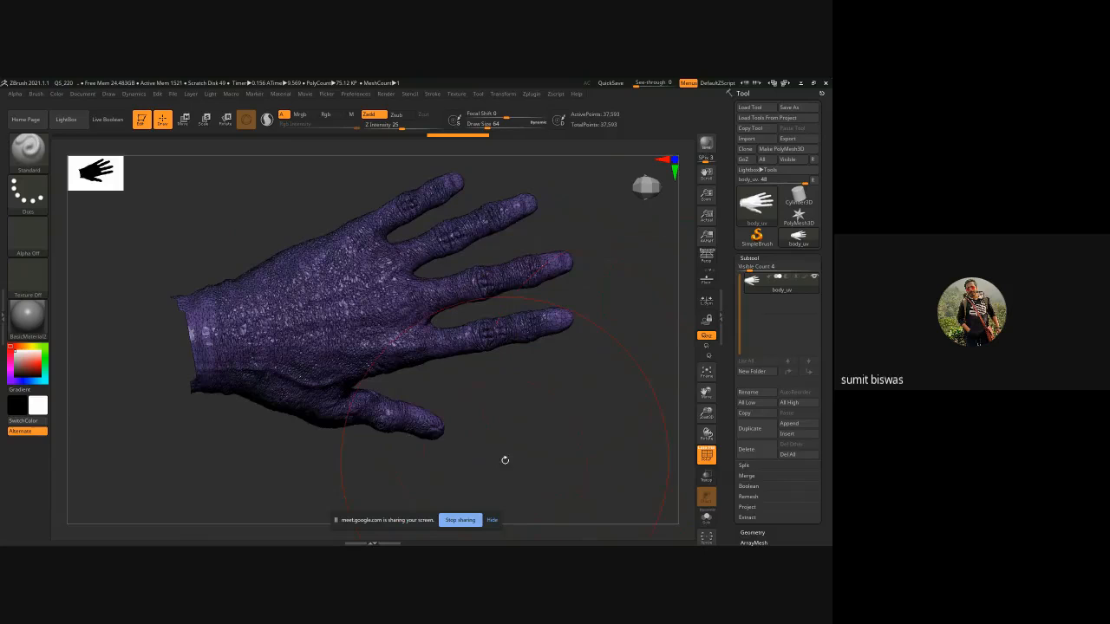
pyautogui.moveTo(506, 461); pyautogui.dragTo(580, 432)
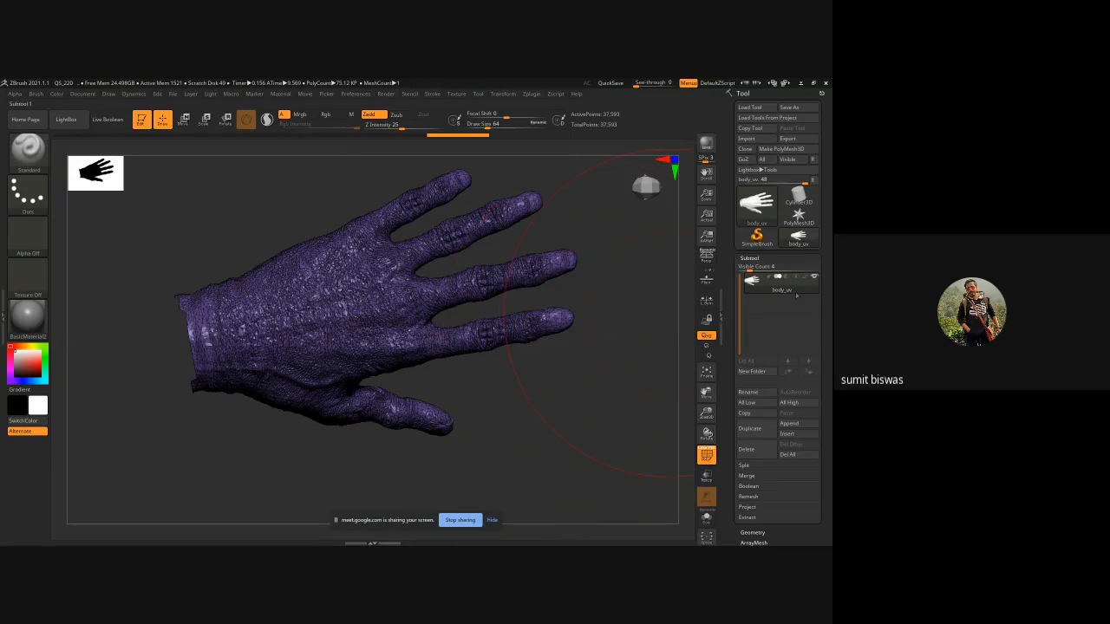
pyautogui.click(760, 257)
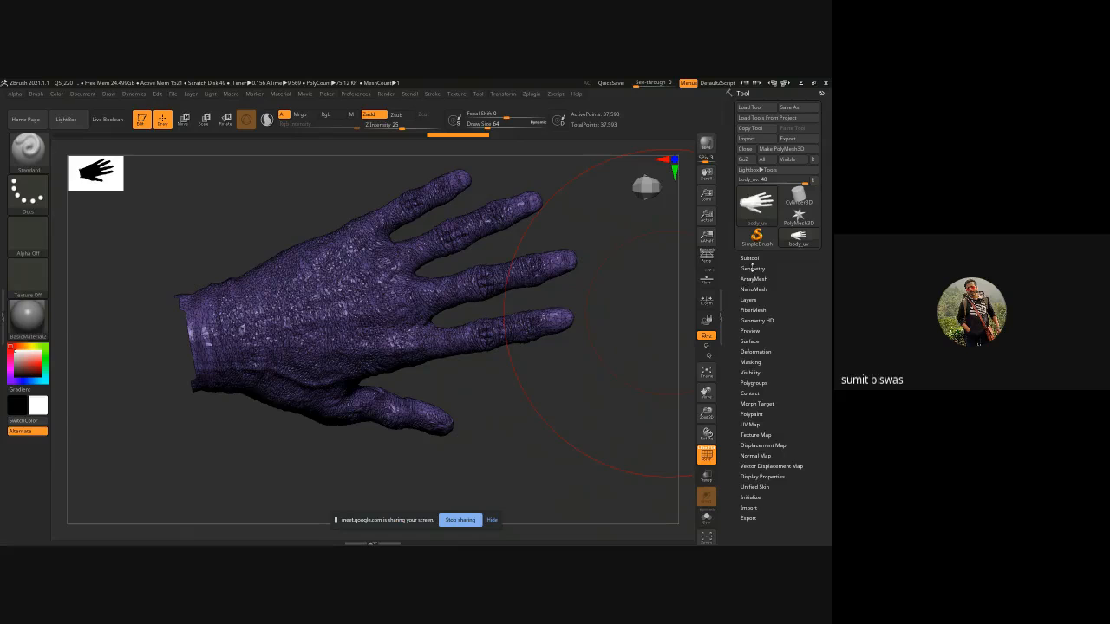
pyautogui.click(752, 269)
pyautogui.click(752, 402)
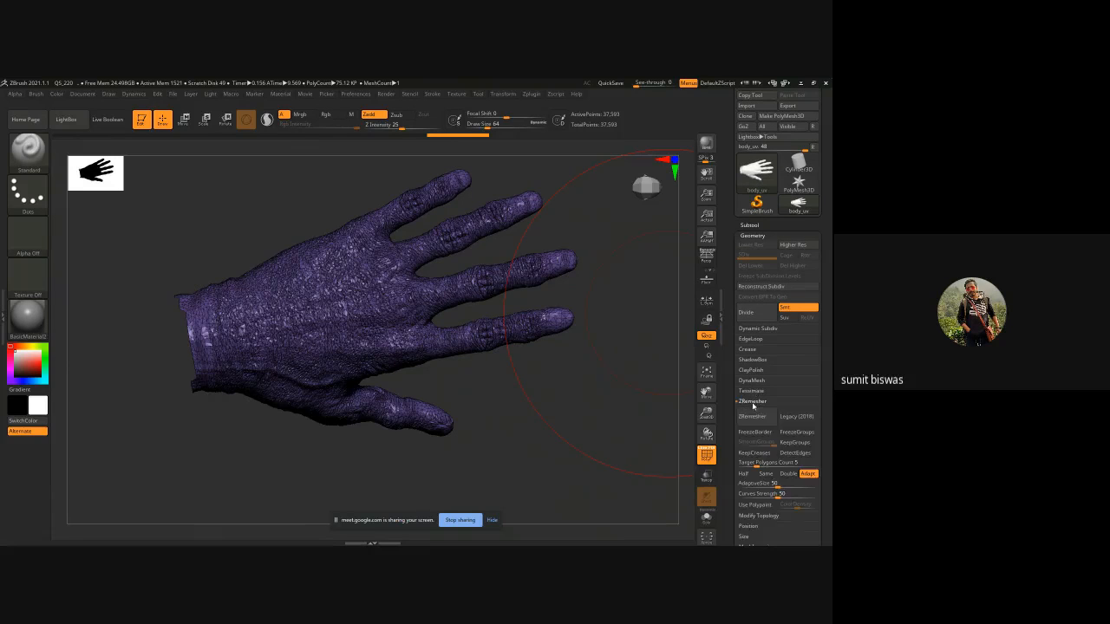
pyautogui.scroll(-1, 729, 403)
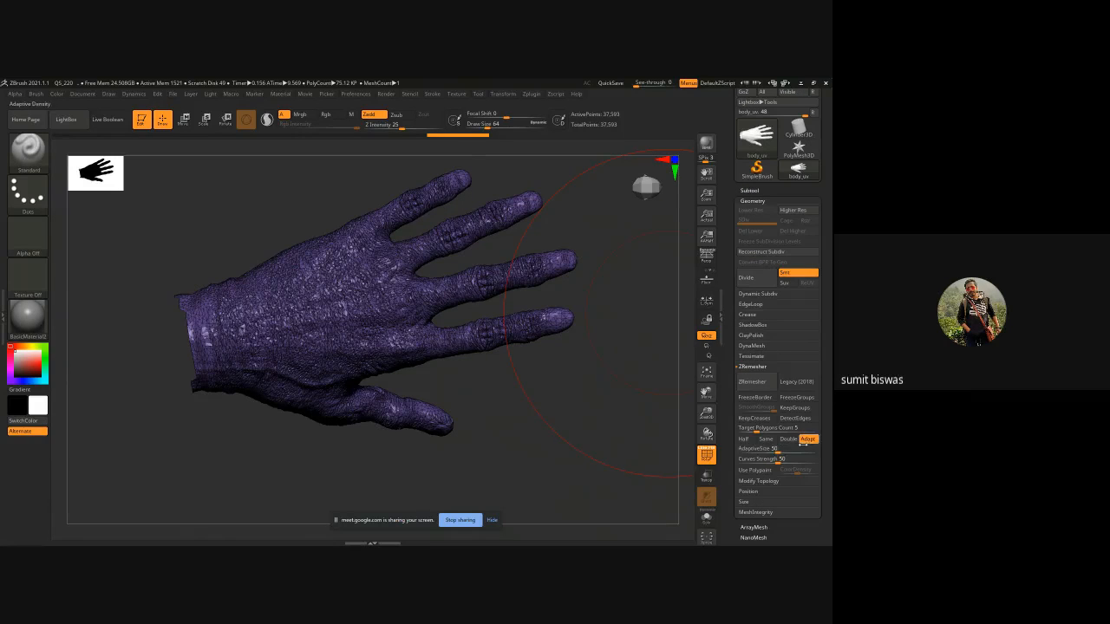
pyautogui.moveTo(780, 448); pyautogui.dragTo(737, 449)
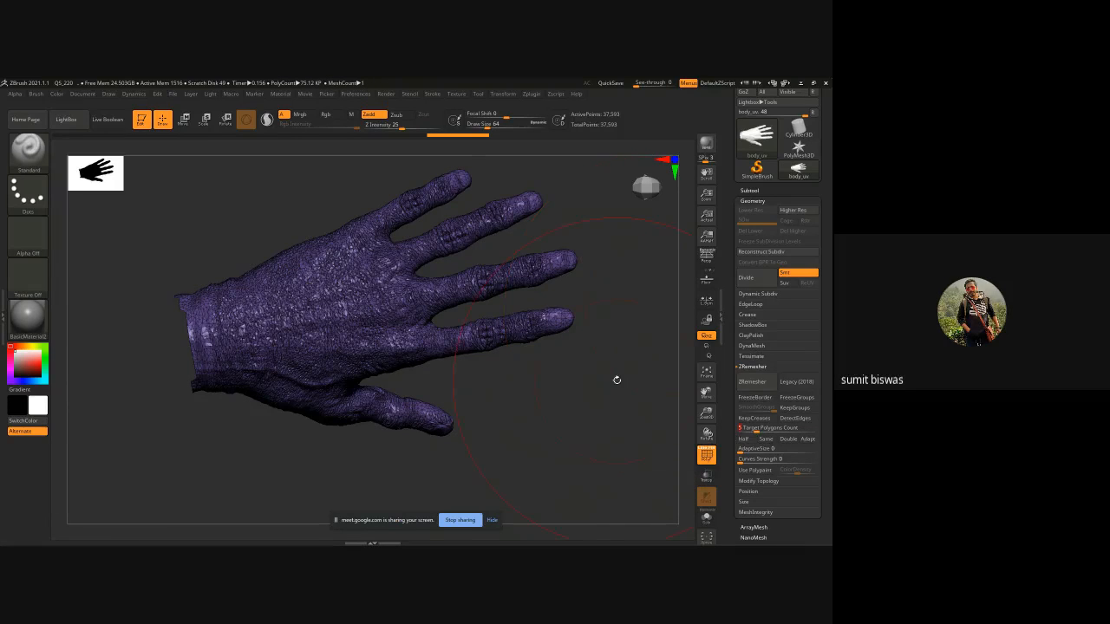
pyautogui.click(754, 384)
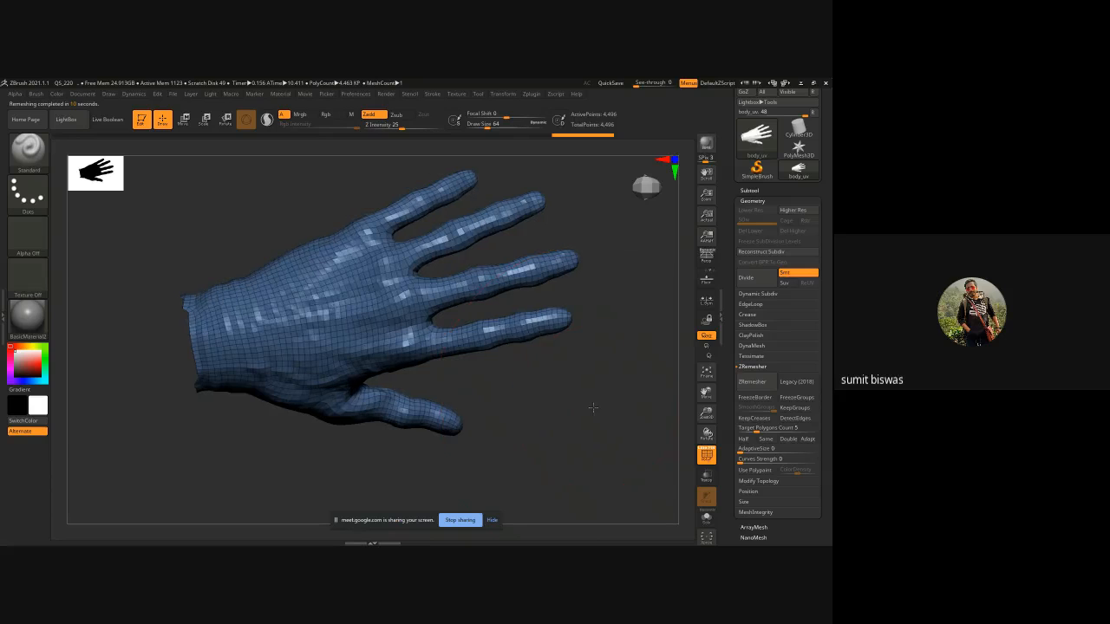
# Set ZRemesher's target polygon count to 2 and remesh the hand again.
pyautogui.moveTo(589, 428); pyautogui.dragTo(569, 421)
pyautogui.keyDown('ctrl'); pyautogui.moveTo(490, 367); pyautogui.dragTo(500, 328, button='right'); pyautogui.keyUp('ctrl')
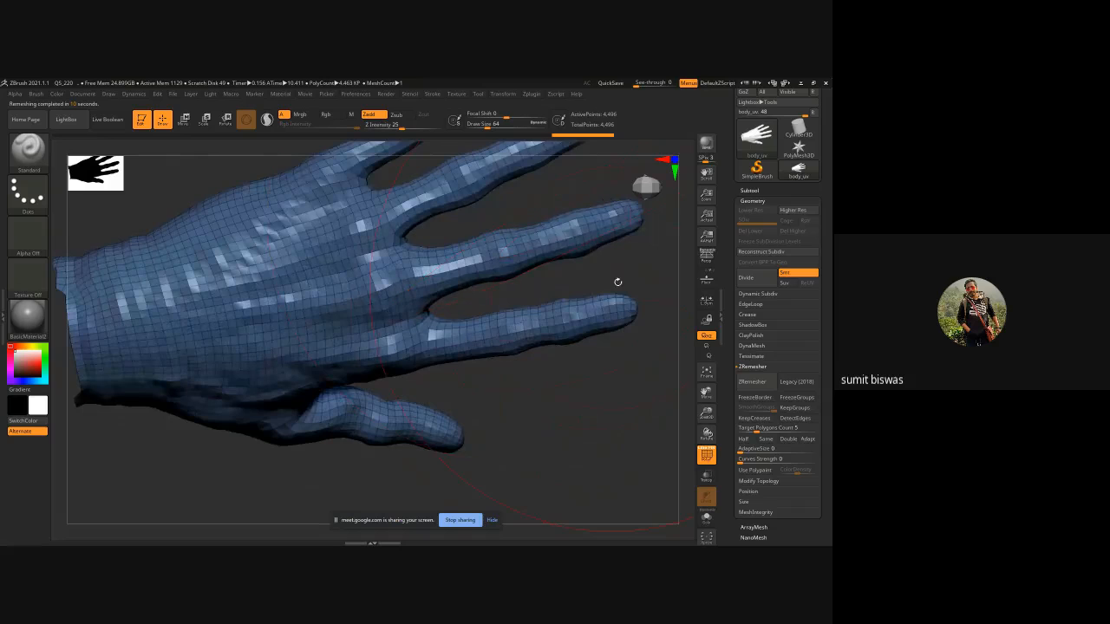
pyautogui.moveTo(618, 281); pyautogui.dragTo(494, 246)
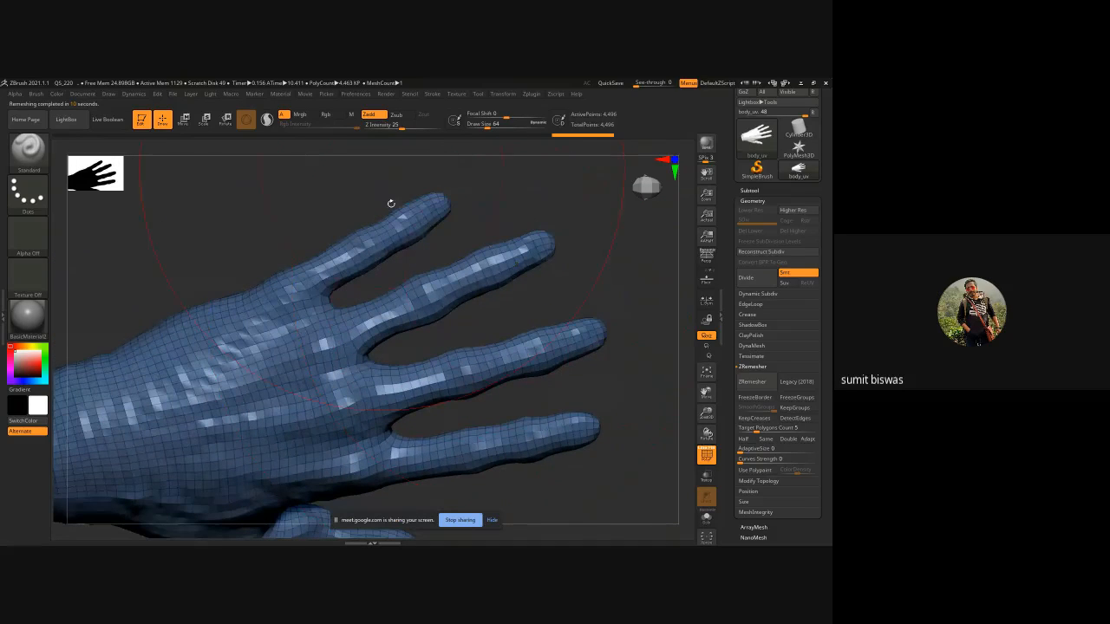
pyautogui.moveTo(514, 494); pyautogui.dragTo(436, 336)
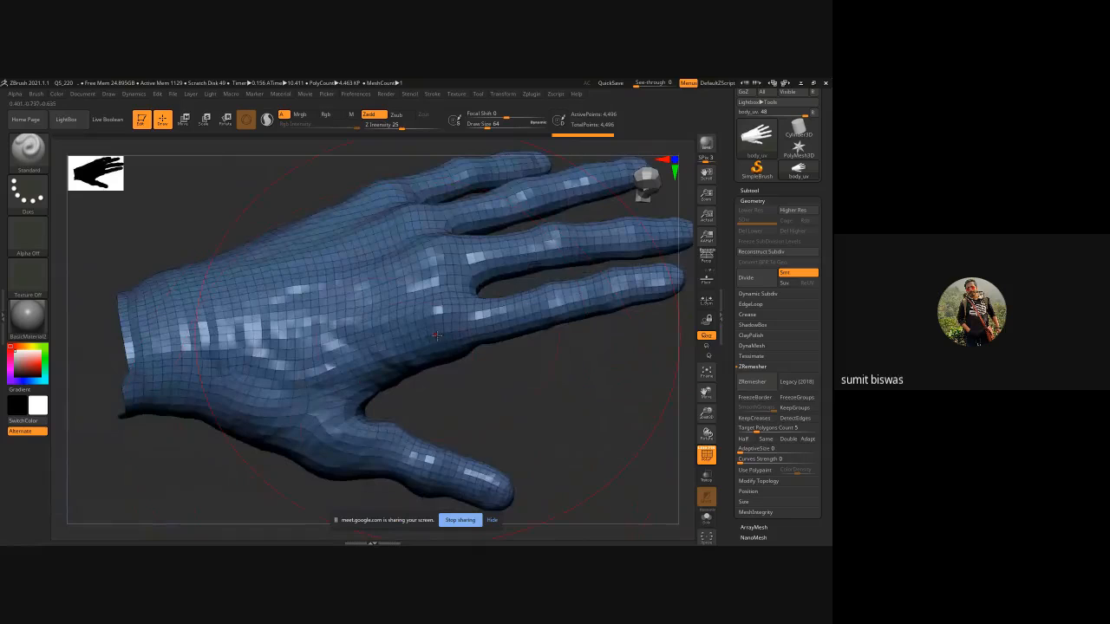
pyautogui.moveTo(616, 389); pyautogui.dragTo(556, 417)
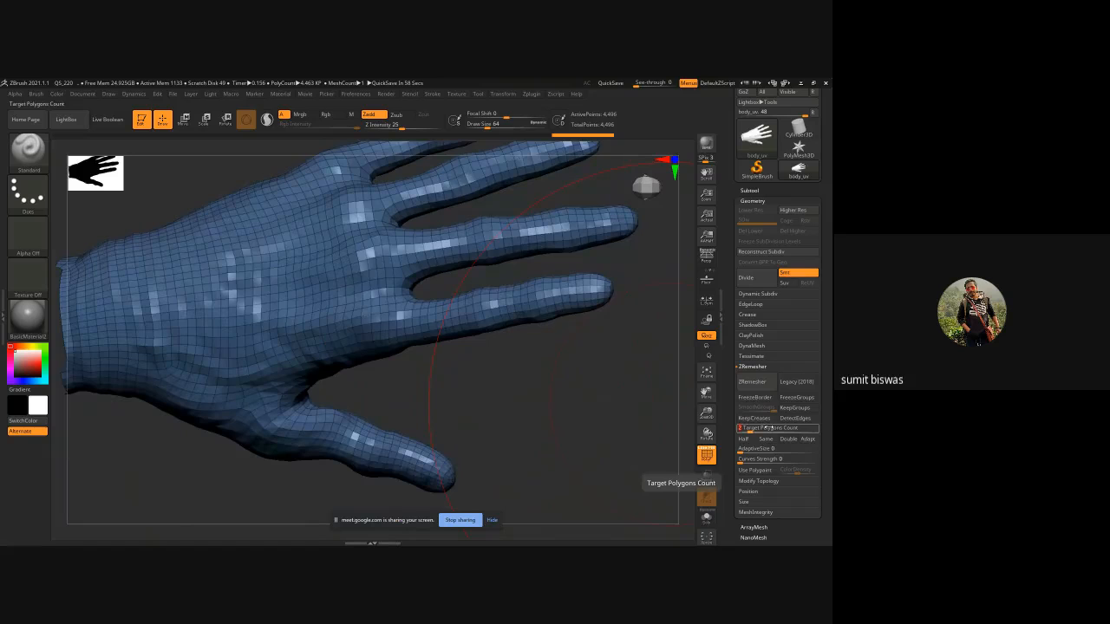
pyautogui.click(751, 381)
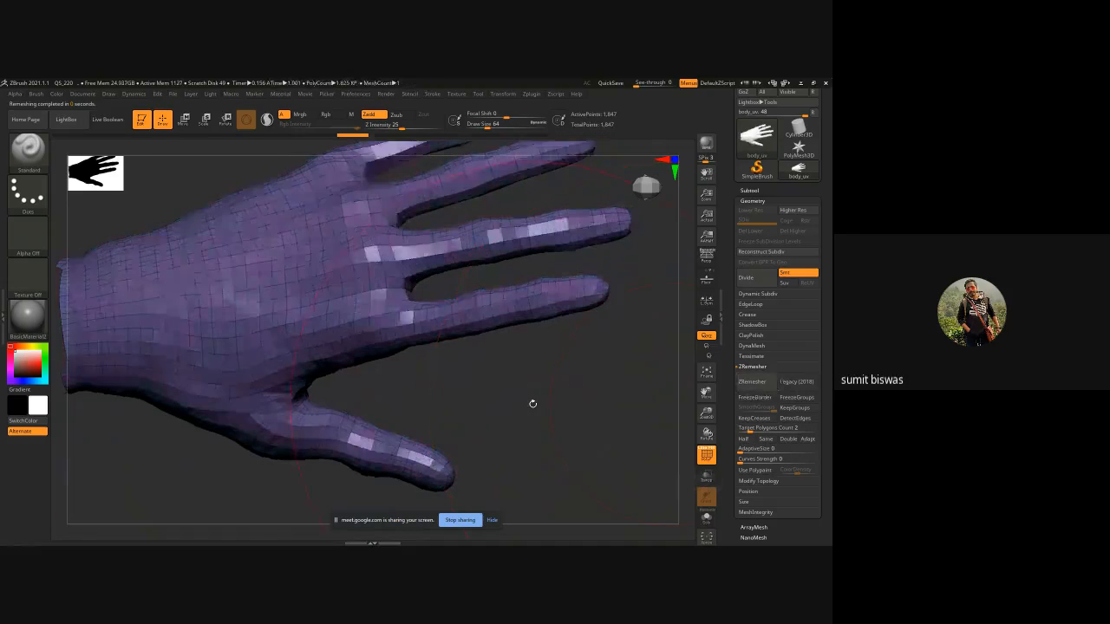
pyautogui.moveTo(582, 408)
pyautogui.keyDown('ctrl'); pyautogui.mouseDown(button='right')
pyautogui.moveTo(537, 391)
pyautogui.moveTo(543, 422)
pyautogui.mouseUp(button='right'); pyautogui.keyUp('ctrl')
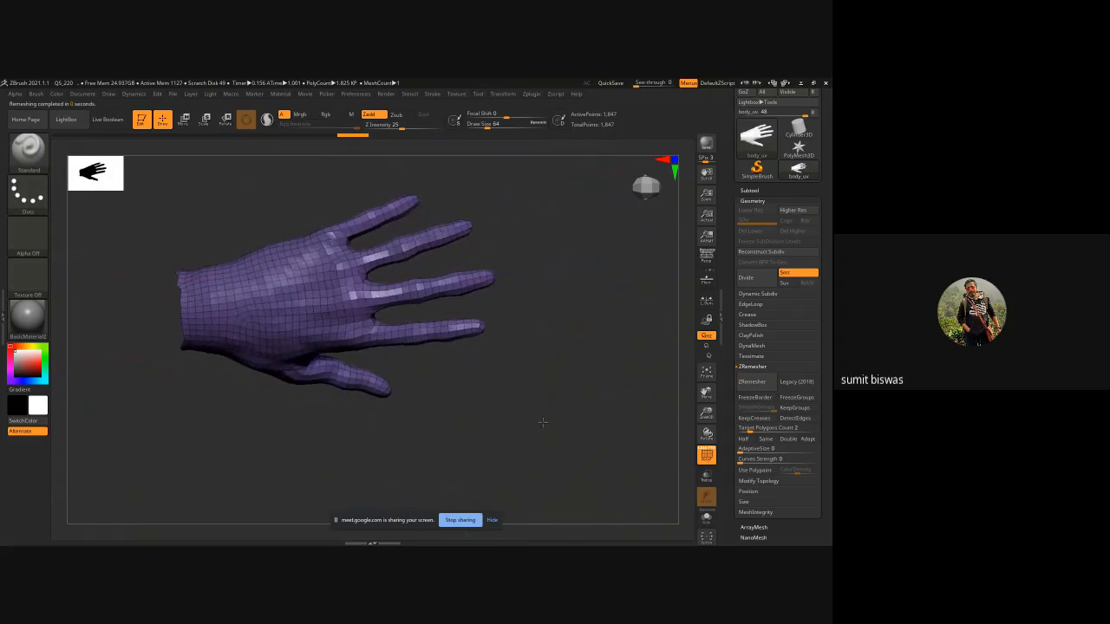
# Undo both ZRemesher passes to return the hand to its decimated mesh.
pyautogui.moveTo(458, 274); pyautogui.dragTo(402, 382, button='right')
pyautogui.moveTo(542, 312)
pyautogui.mouseDown(button='right')
pyautogui.moveTo(543, 357)
pyautogui.moveTo(564, 340)
pyautogui.moveTo(617, 345)
pyautogui.mouseUp(button='right')
pyautogui.moveTo(522, 329); pyautogui.dragTo(404, 341, button='right')
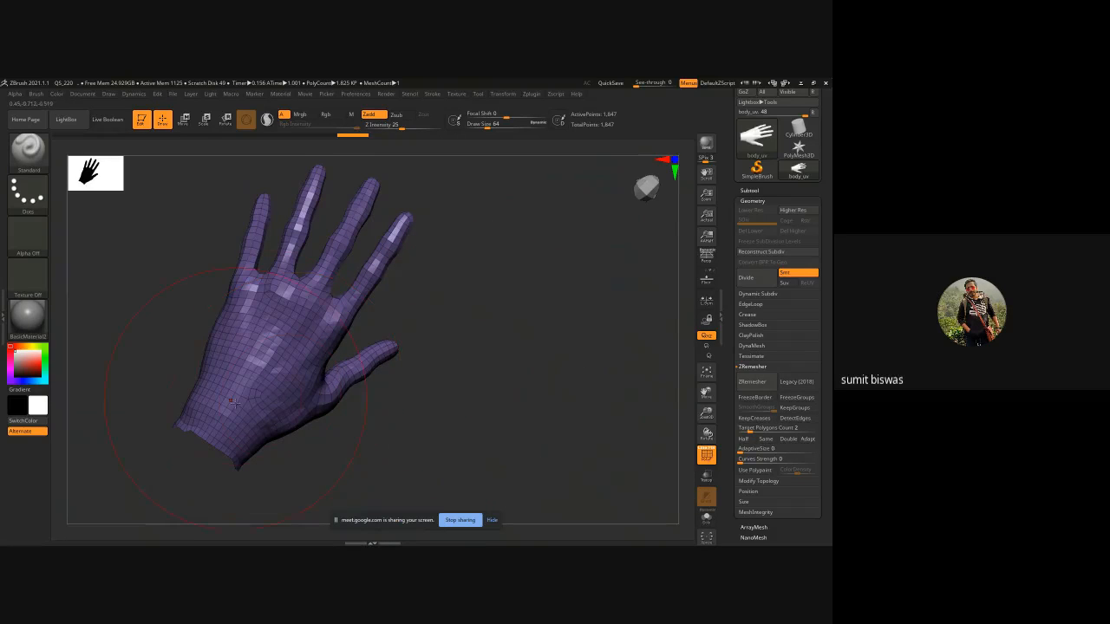
pyautogui.moveTo(258, 385); pyautogui.dragTo(515, 400, button='right')
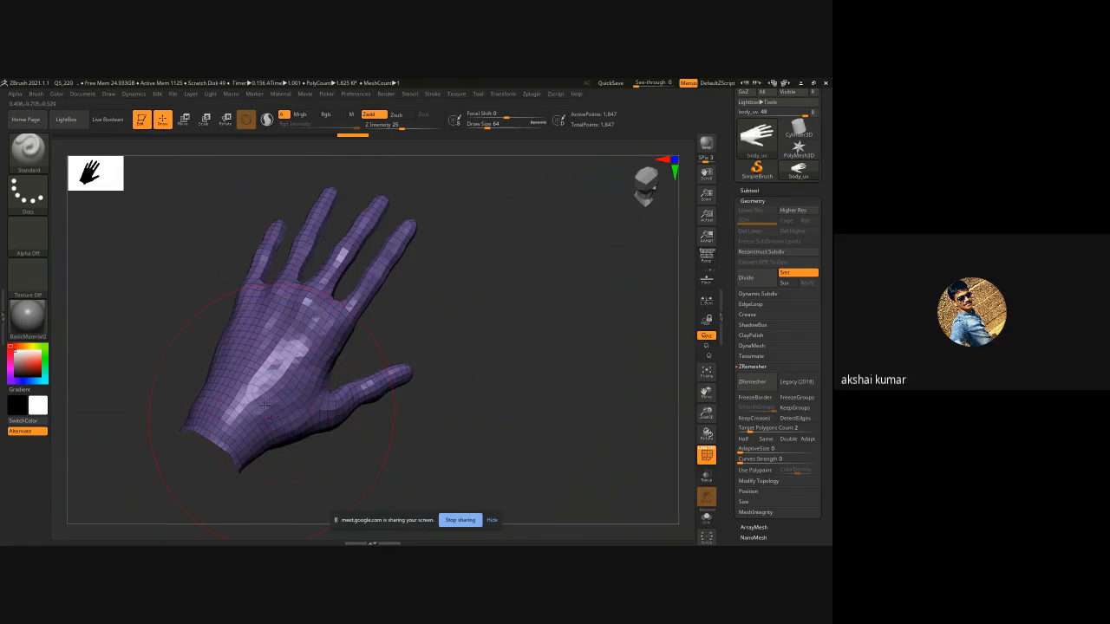
pyautogui.moveTo(515, 400)
pyautogui.mouseDown()
pyautogui.moveTo(500, 389)
pyautogui.moveTo(491, 403)
pyautogui.moveTo(594, 389)
pyautogui.moveTo(585, 389)
pyautogui.moveTo(607, 300)
pyautogui.mouseUp()
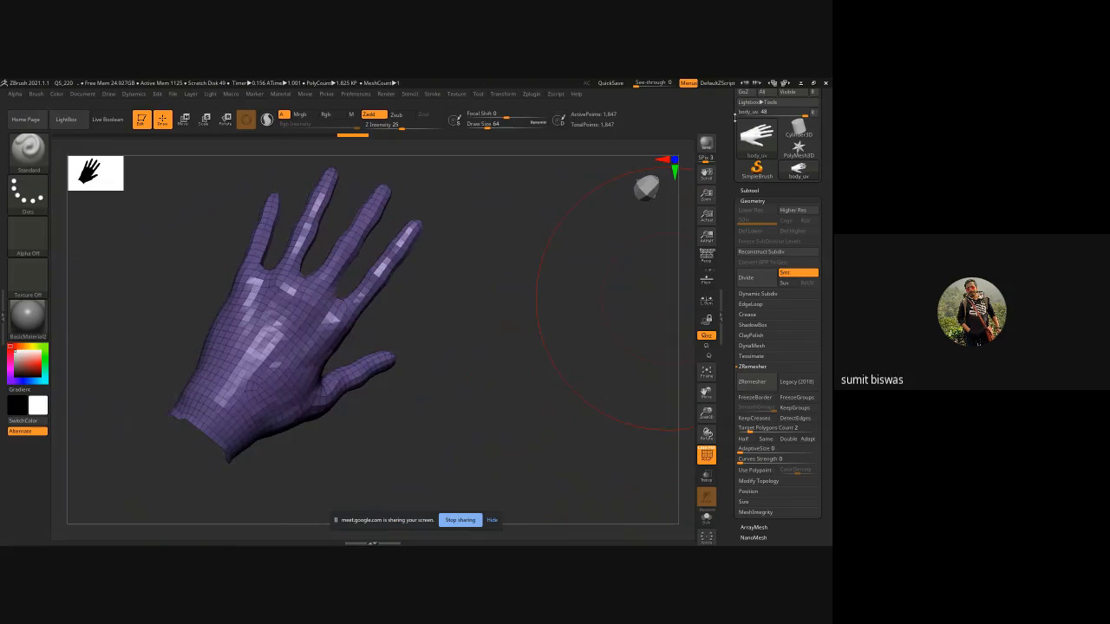
pyautogui.moveTo(531, 305); pyautogui.dragTo(552, 317)
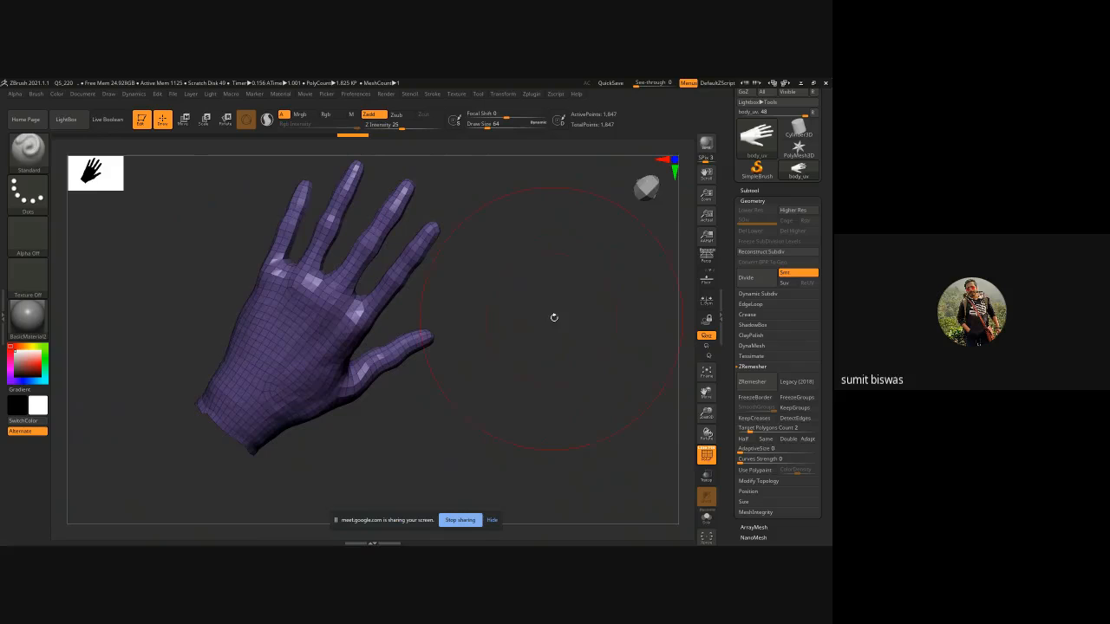
pyautogui.hotkey('ctrl', 'z')
pyautogui.hotkey('ctrl', 'z')
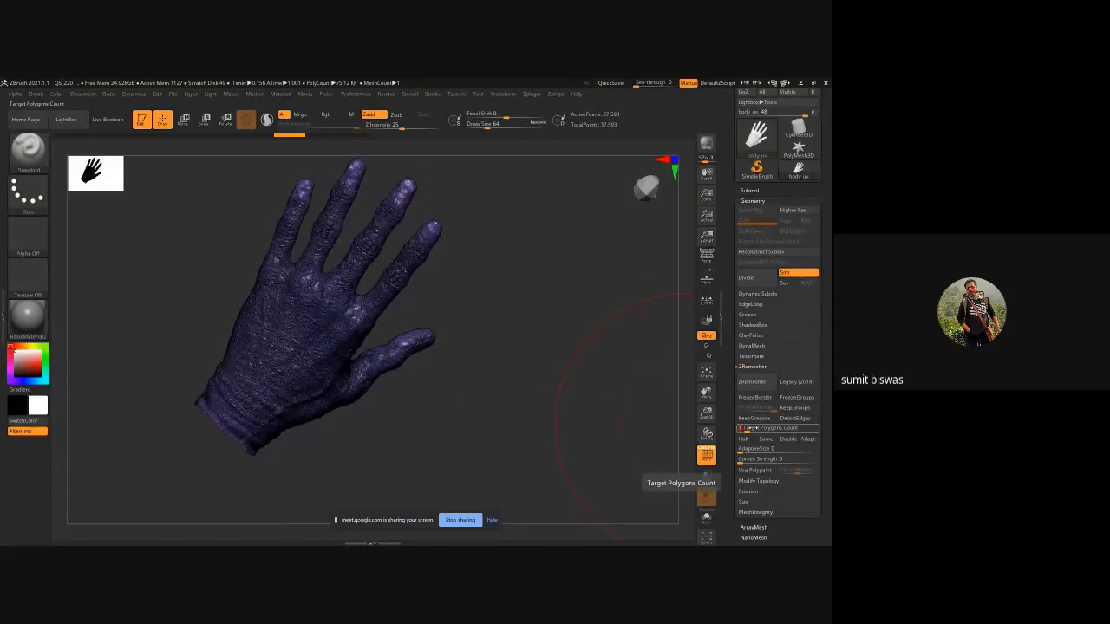
# Remesh the hand with ZRemesher at a target polygon count of 1.
pyautogui.click(751, 382)
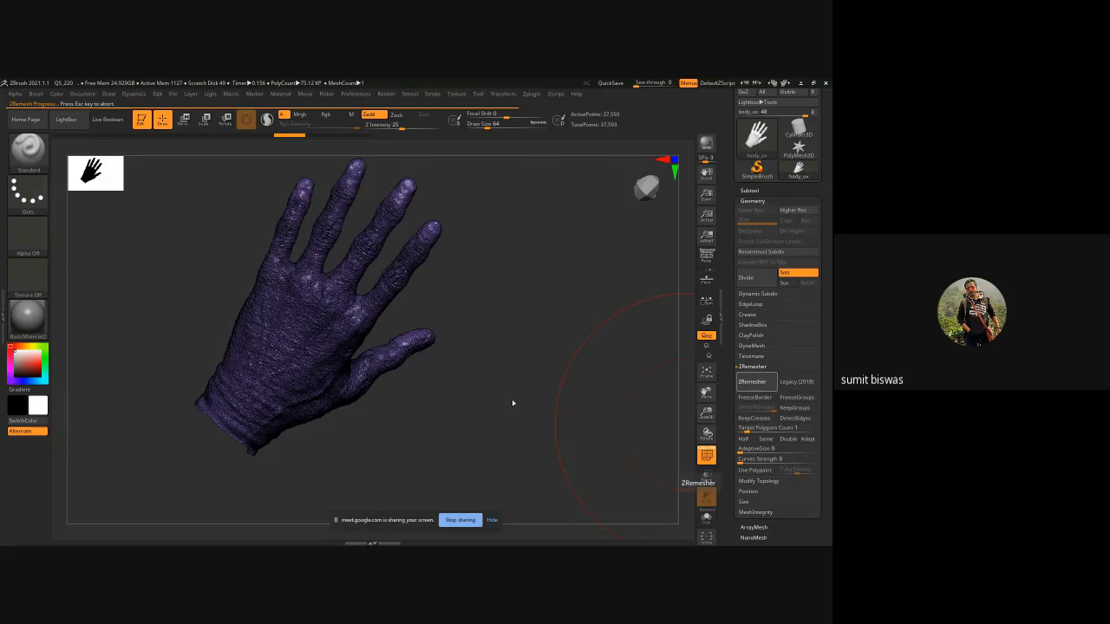
pyautogui.moveTo(509, 404)
pyautogui.mouseDown()
pyautogui.moveTo(508, 384)
pyautogui.moveTo(513, 411)
pyautogui.mouseUp()
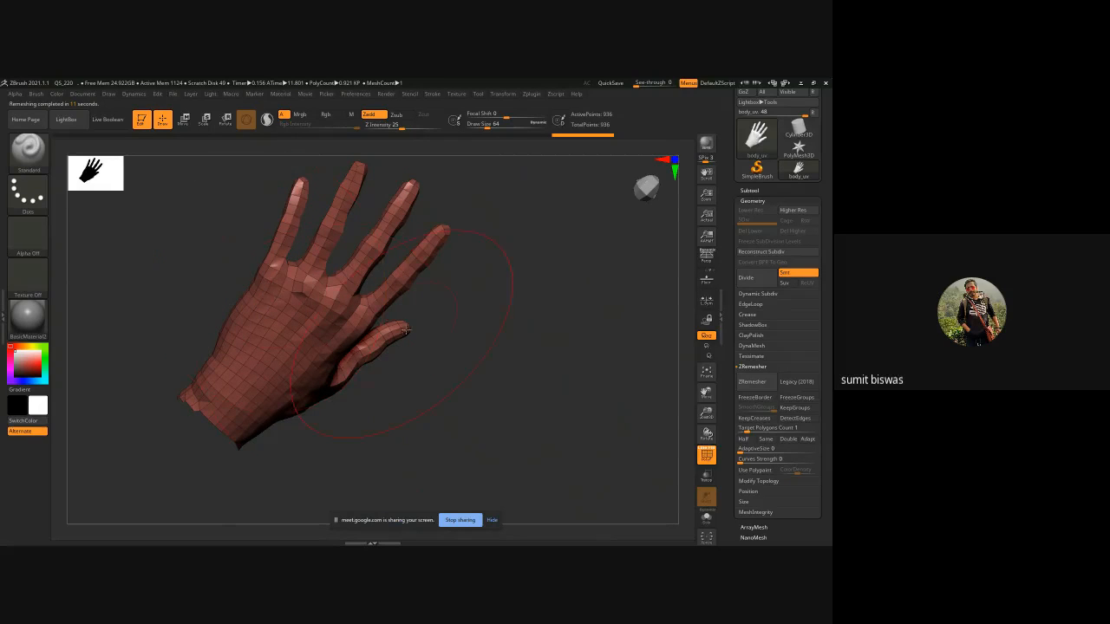
pyautogui.moveTo(478, 379); pyautogui.dragTo(474, 348)
pyautogui.moveTo(426, 456); pyautogui.dragTo(392, 389)
pyautogui.moveTo(500, 387); pyautogui.dragTo(504, 419)
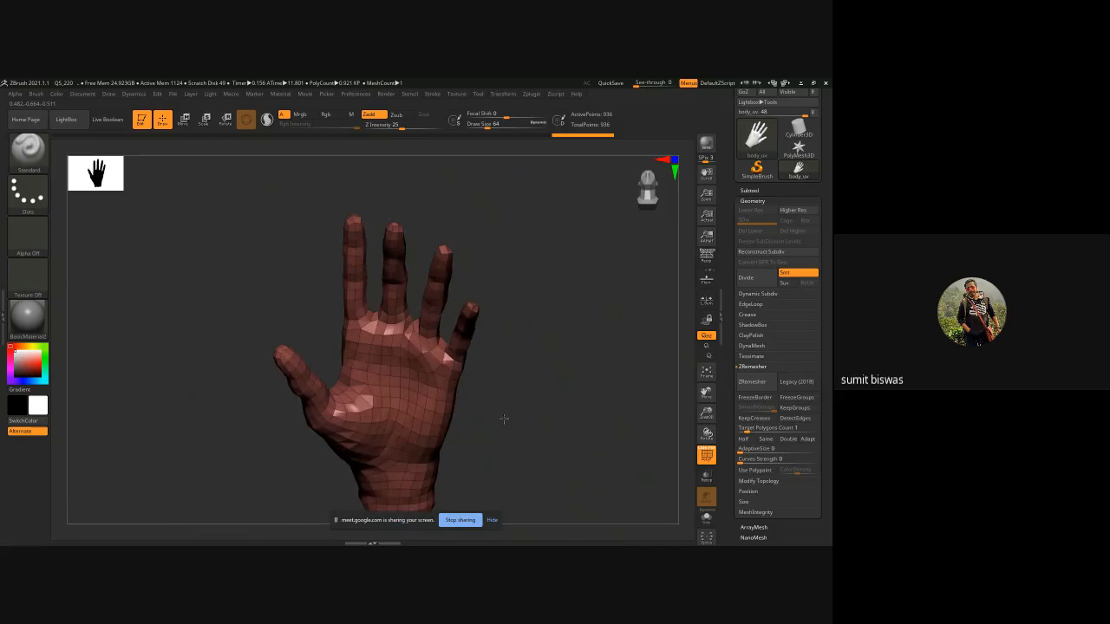
# Export the remeshed hand to the Desktop as an OBJ named hand_low.
pyautogui.moveTo(728, 136); pyautogui.dragTo(730, 236)
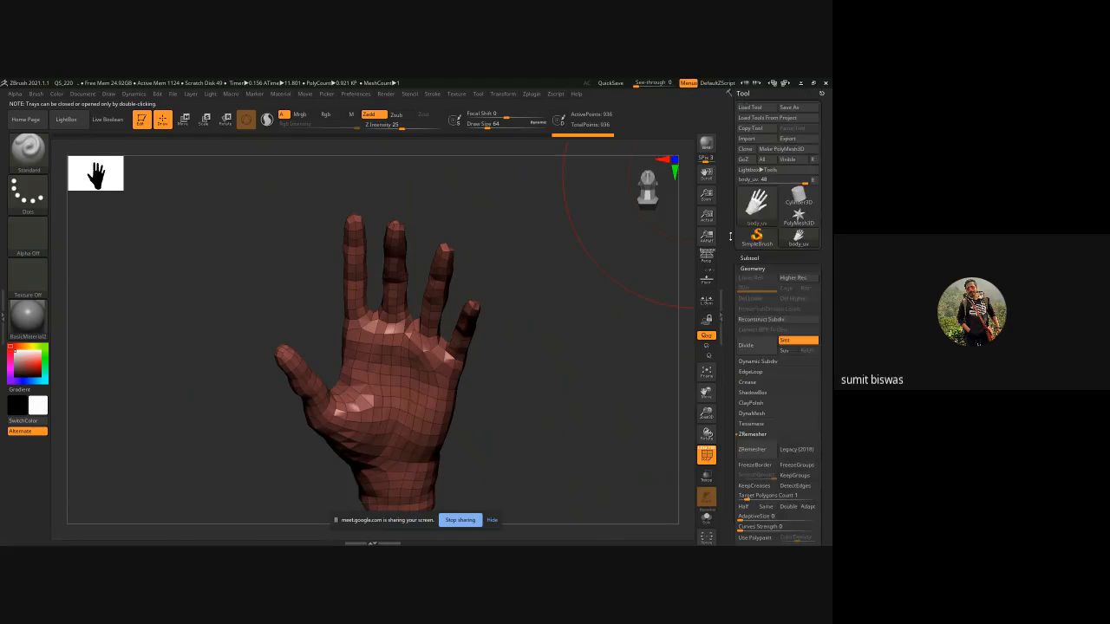
pyautogui.click(787, 138)
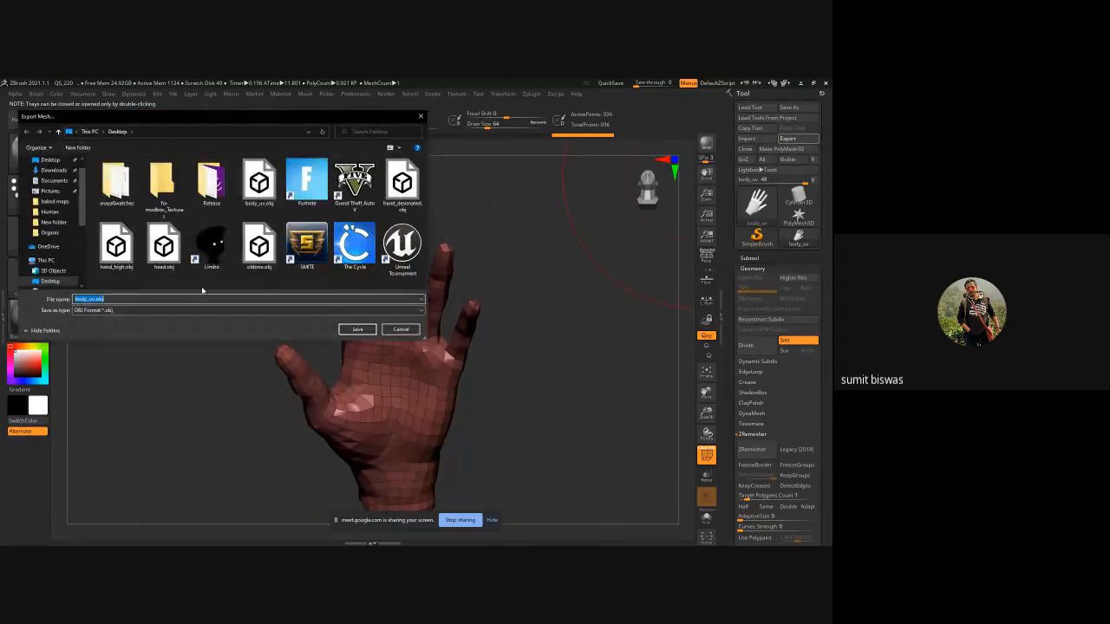
pyautogui.write('han')
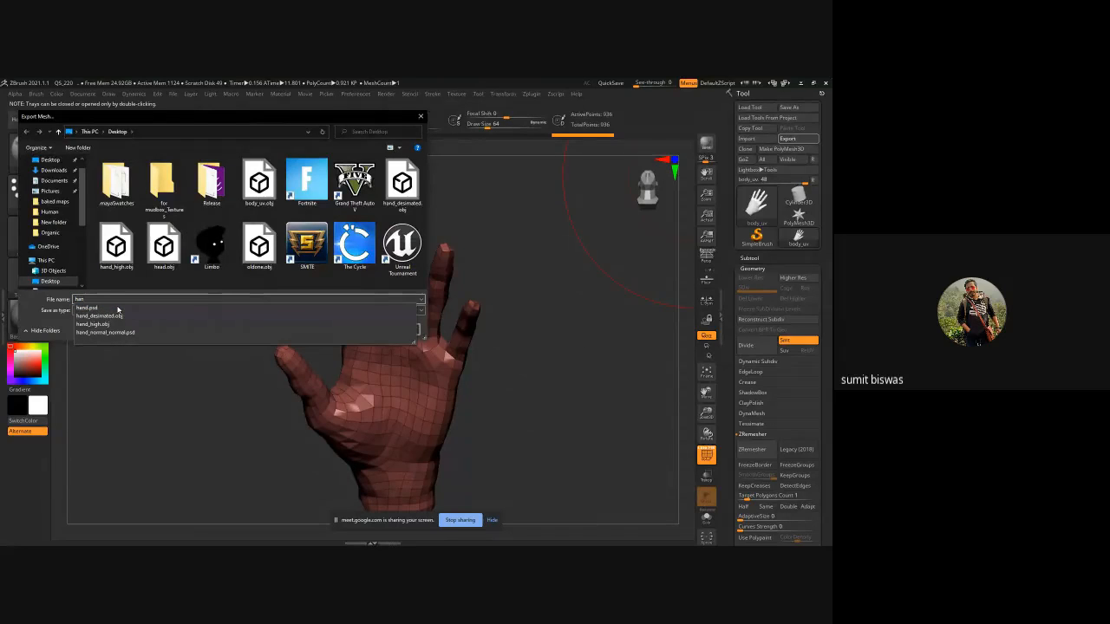
pyautogui.write('d_low')
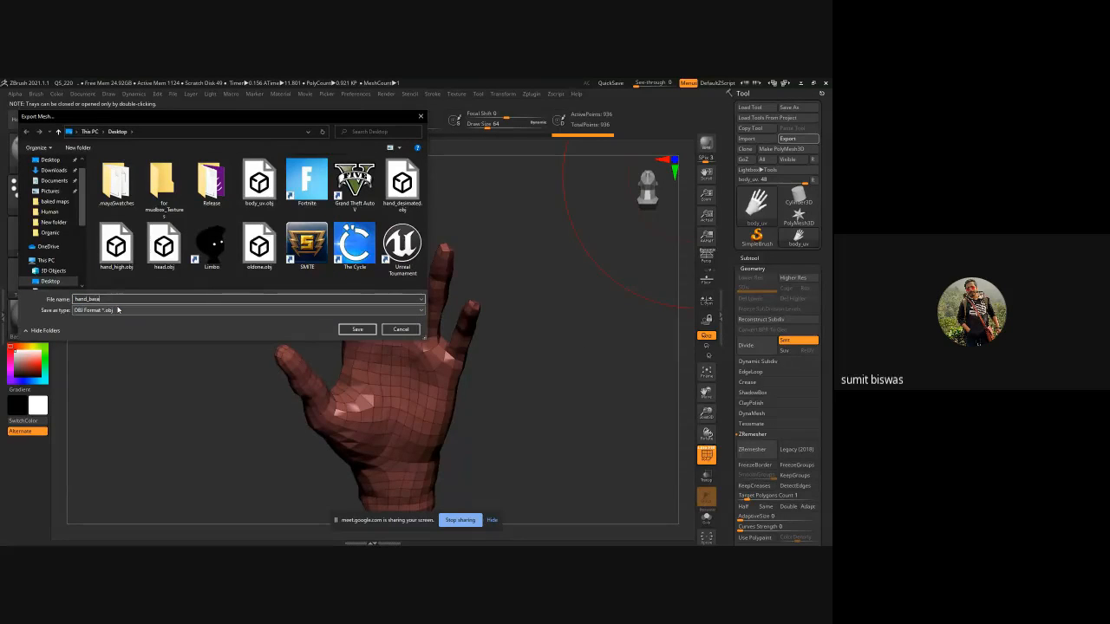
pyautogui.press('Return')
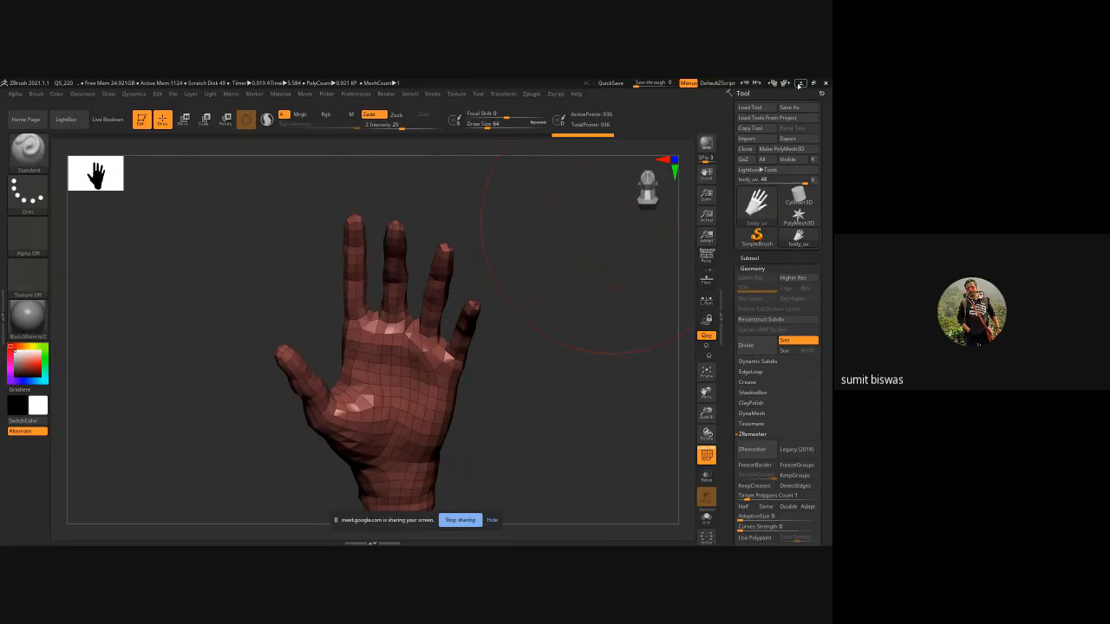
# Switch to Maya and import hand_decimated.obj from the Desktop into the empty scene.
pyautogui.click(800, 83)
pyautogui.click(457, 372)
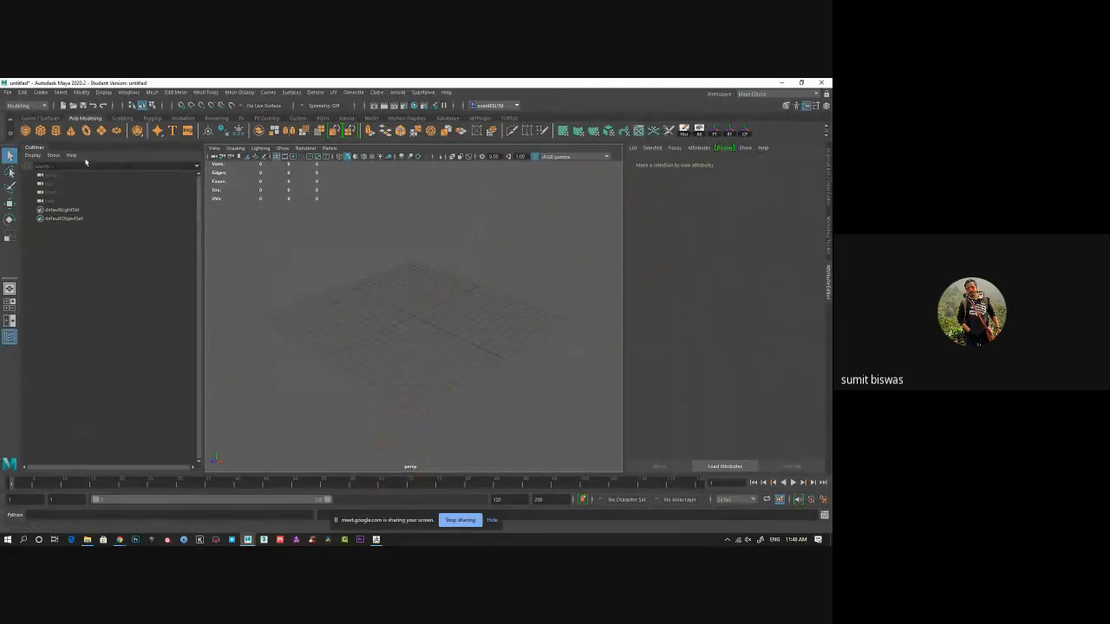
pyautogui.click(9, 92)
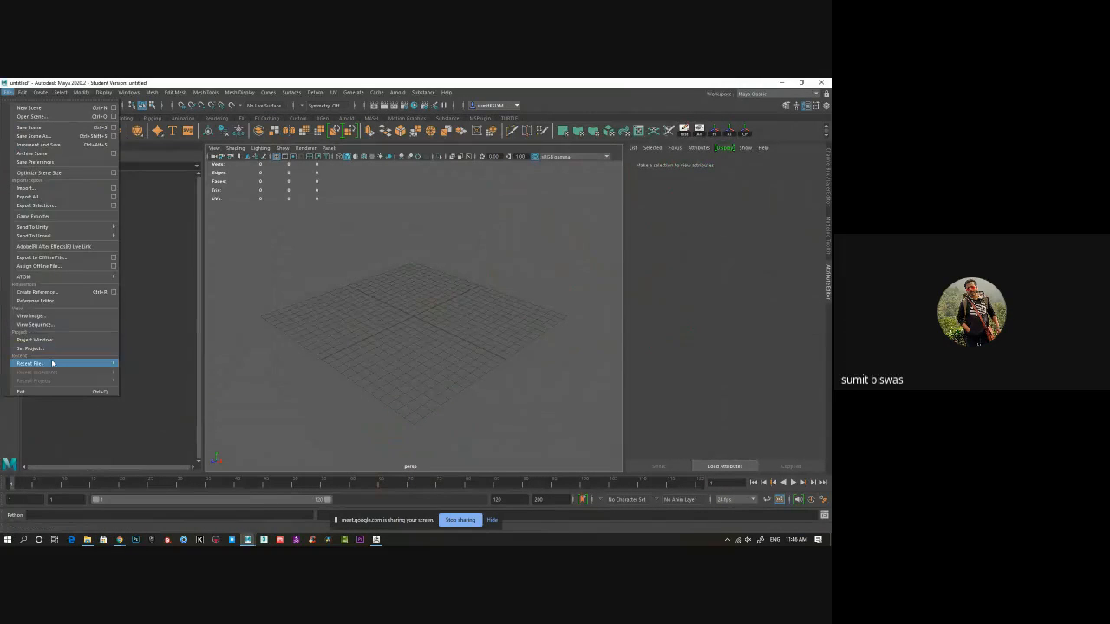
pyautogui.moveTo(51, 363)
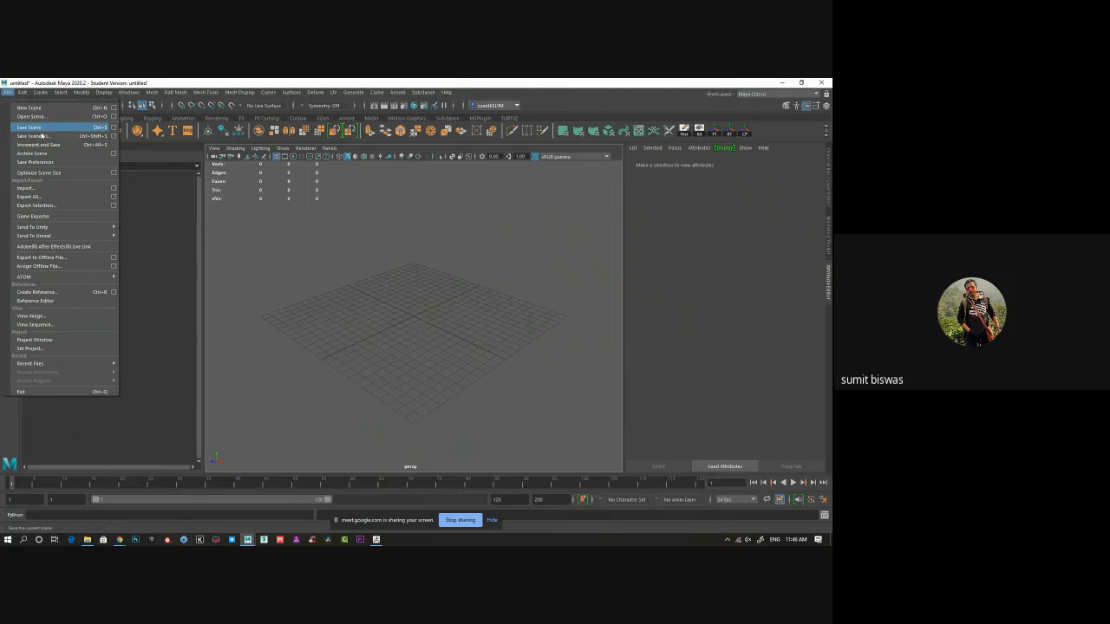
pyautogui.click(39, 189)
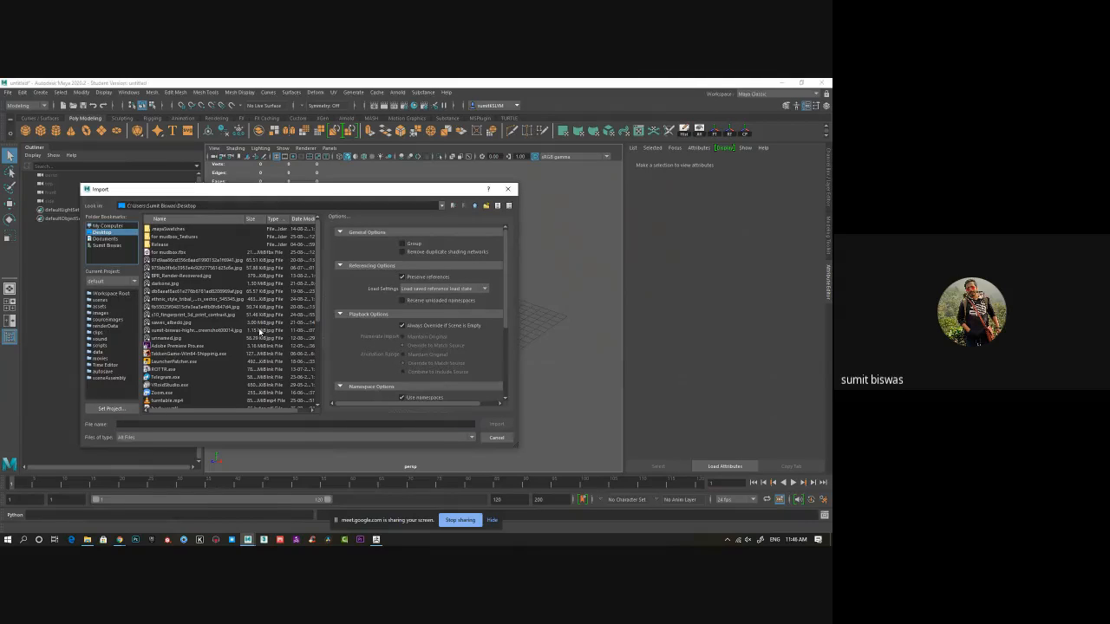
pyautogui.click(169, 423)
pyautogui.write('h')
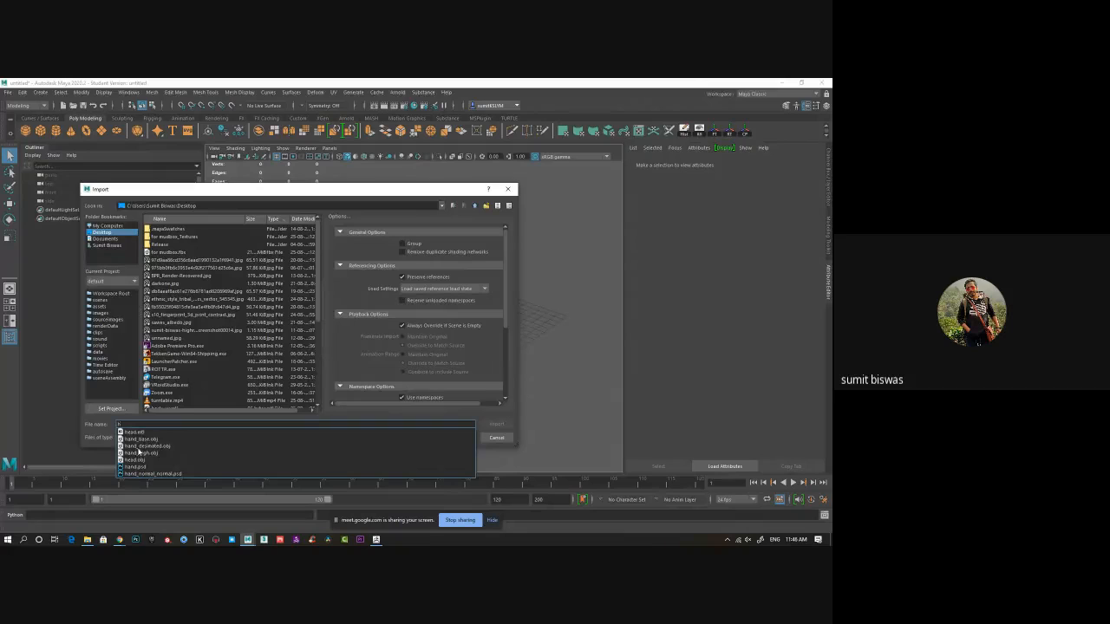
pyautogui.click(139, 452)
pyautogui.click(496, 424)
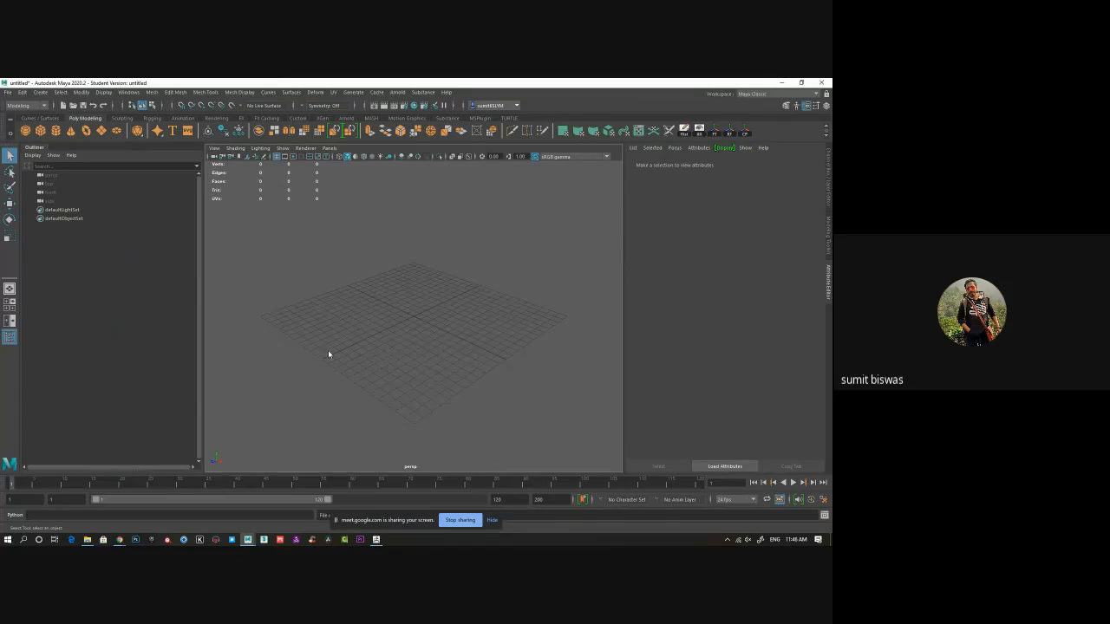
# Select the imported decimated hand and frame it in the viewport.
pyautogui.keyDown('alt'); pyautogui.moveTo(462, 329); pyautogui.dragTo(178, 274, button='right'); pyautogui.keyUp('alt')
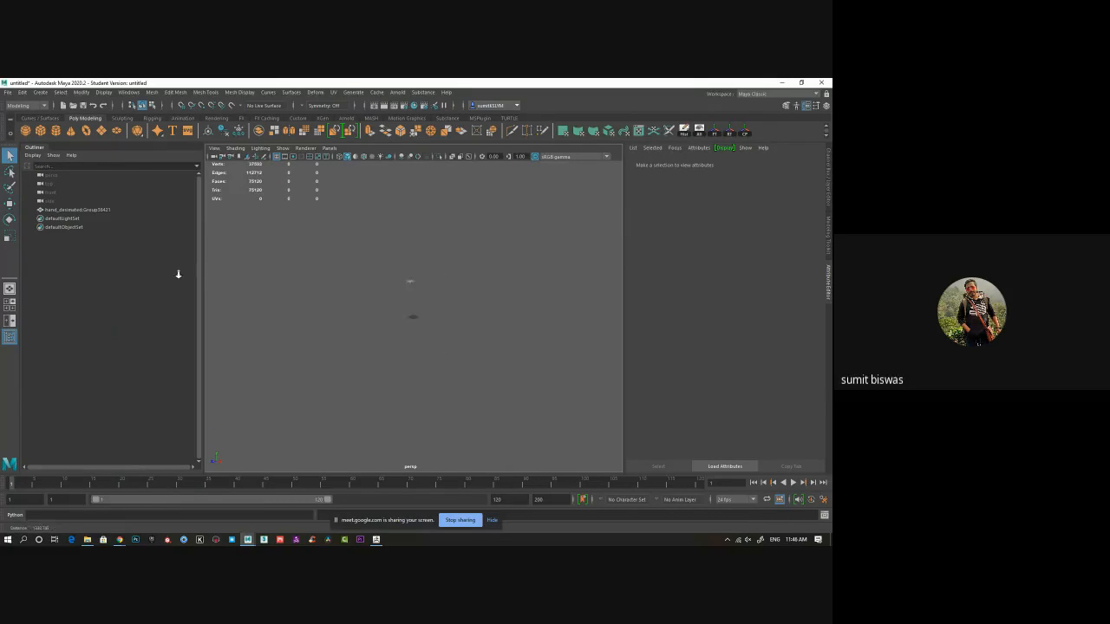
pyautogui.click(411, 287)
pyautogui.keyDown('alt'); pyautogui.moveTo(425, 336); pyautogui.dragTo(486, 342); pyautogui.keyUp('alt')
pyautogui.press('f')
pyautogui.keyDown('alt'); pyautogui.moveTo(479, 440); pyautogui.dragTo(426, 453); pyautogui.keyUp('alt')
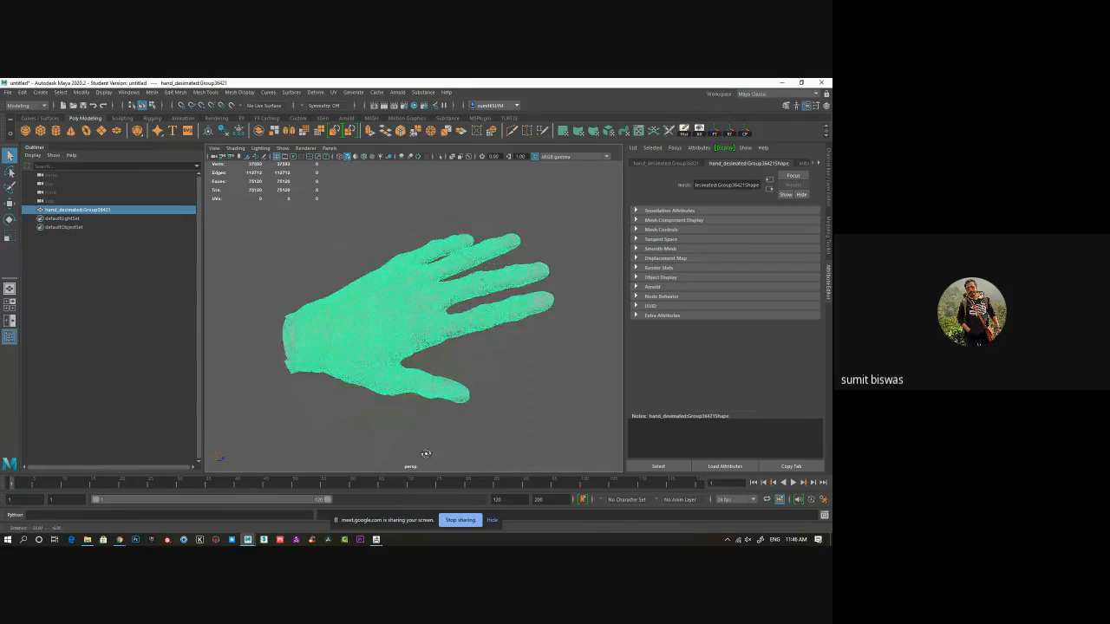
pyautogui.scroll(4, 421, 379)
pyautogui.click(513, 386)
pyautogui.keyDown('alt'); pyautogui.moveTo(513, 387); pyautogui.dragTo(431, 382); pyautogui.keyUp('alt')
pyautogui.click(440, 356)
pyautogui.press('f')
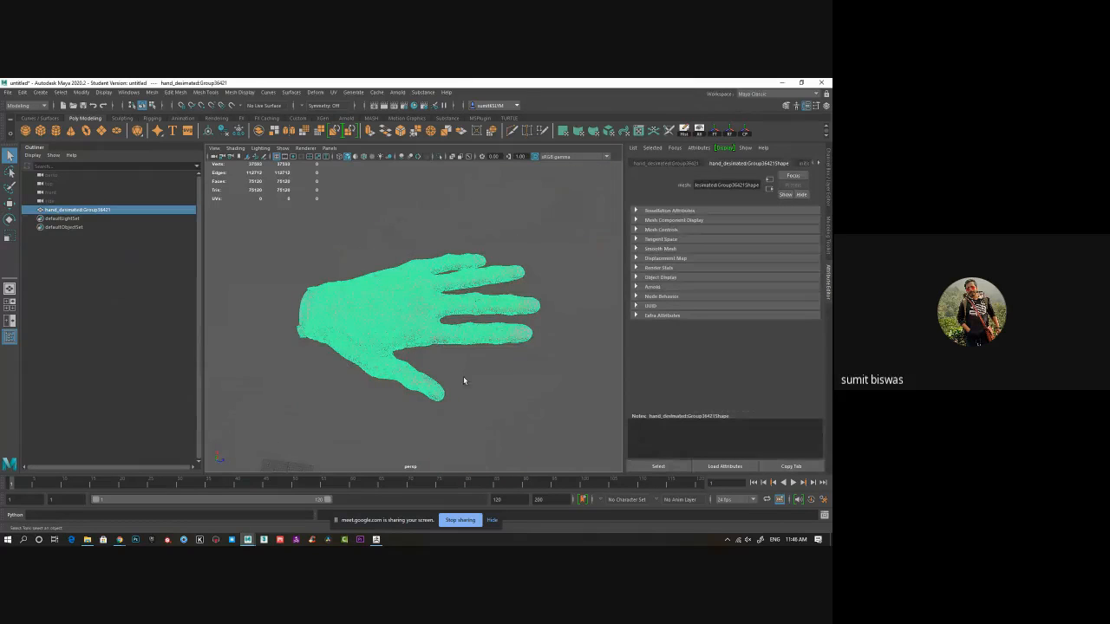
# Import hand_base.obj from the Desktop into the same scene.
pyautogui.click(8, 91)
pyautogui.click(27, 188)
pyautogui.scroll(-6, 222, 379)
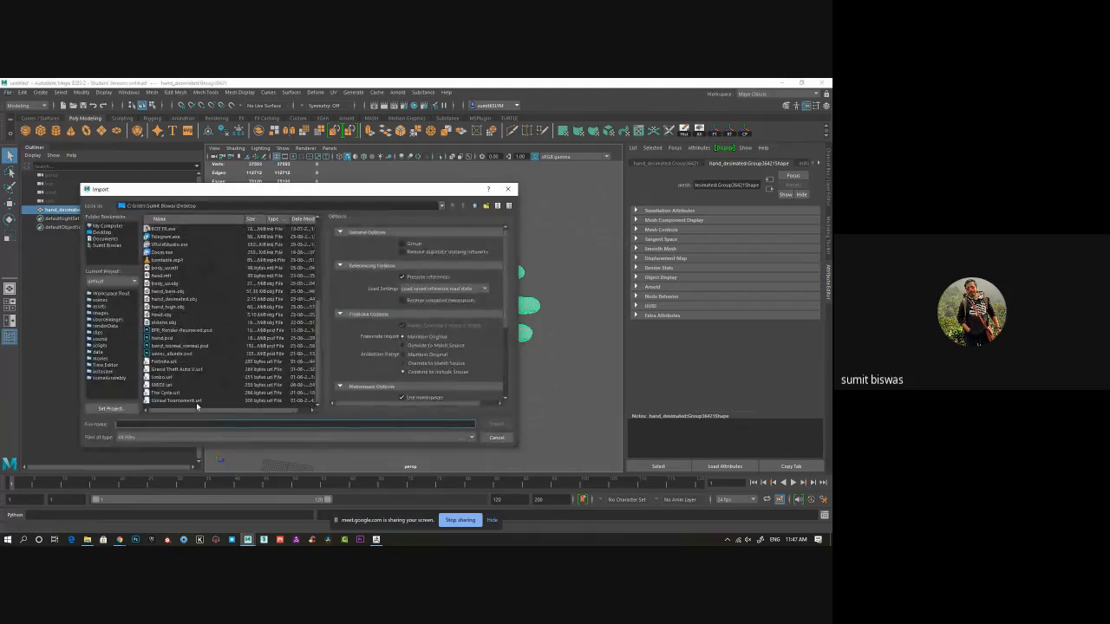
pyautogui.write('ha')
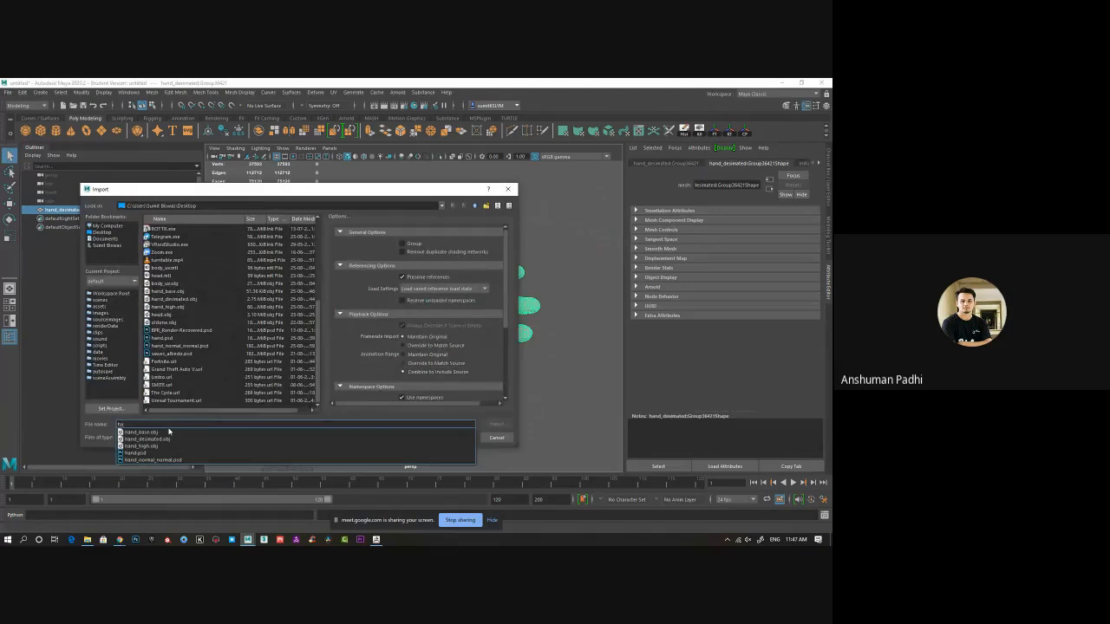
pyautogui.click(142, 434)
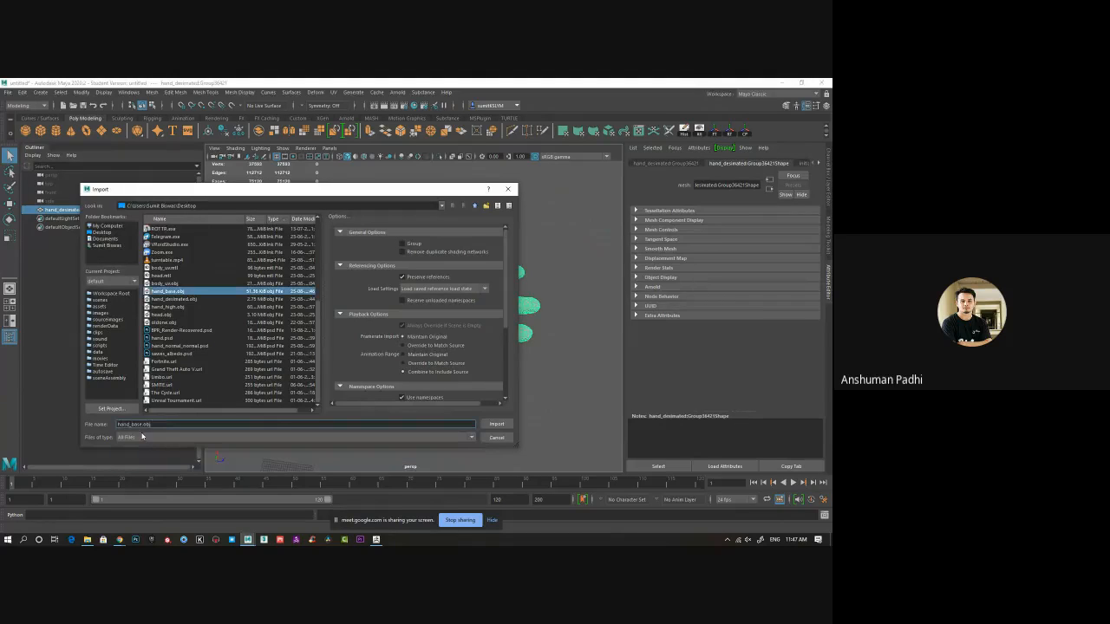
pyautogui.click(496, 423)
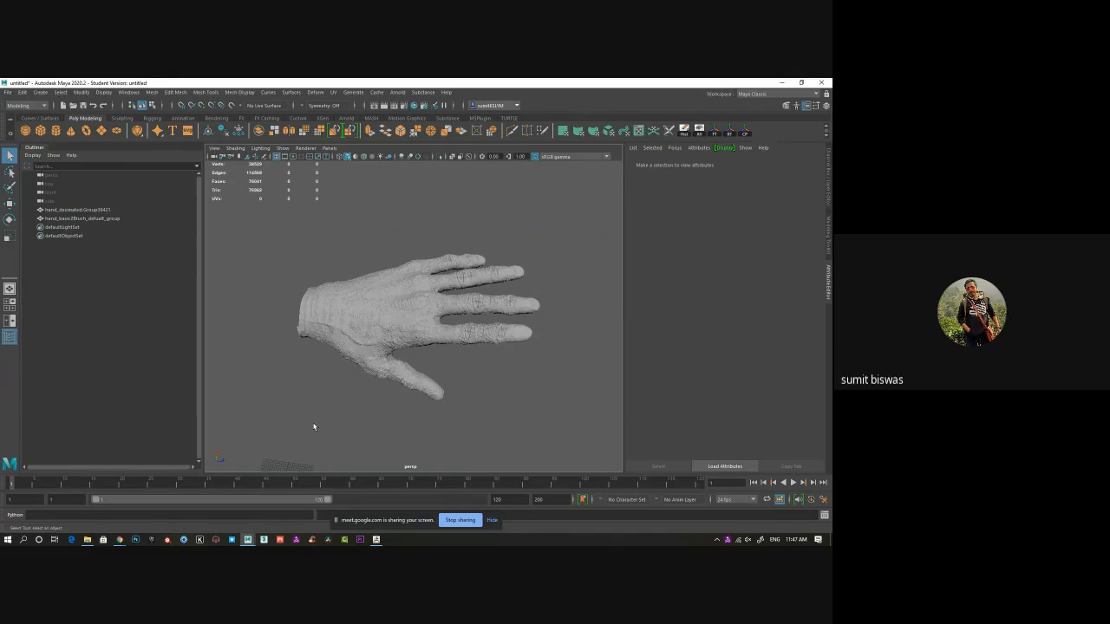
# Select the imported base hand mesh and hide it.
pyautogui.click(325, 474)
pyautogui.keyDown('alt'); pyautogui.moveTo(322, 402); pyautogui.dragTo(337, 406); pyautogui.keyUp('alt')
pyautogui.keyDown('alt'); pyautogui.moveTo(338, 406); pyautogui.dragTo(337, 400, button='middle'); pyautogui.keyUp('alt')
pyautogui.keyDown('alt'); pyautogui.moveTo(336, 400); pyautogui.dragTo(387, 401, button='right'); pyautogui.keyUp('alt')
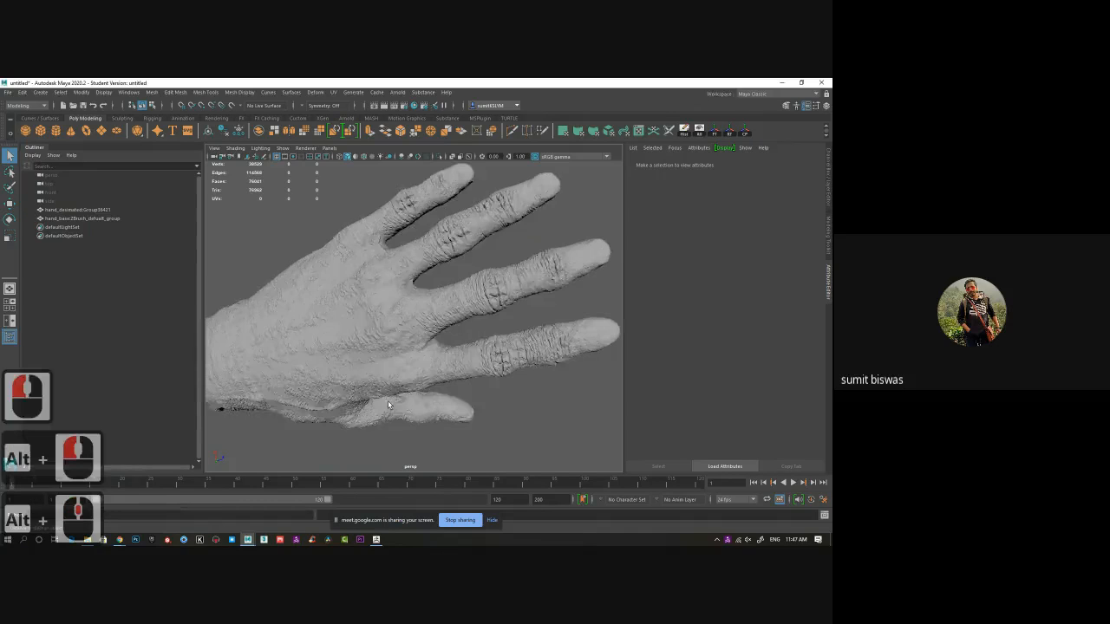
pyautogui.keyDown('alt'); pyautogui.moveTo(387, 400); pyautogui.dragTo(316, 381); pyautogui.keyUp('alt')
pyautogui.keyDown('alt'); pyautogui.moveTo(315, 382); pyautogui.dragTo(382, 382, button='middle'); pyautogui.keyUp('alt')
pyautogui.click(362, 370)
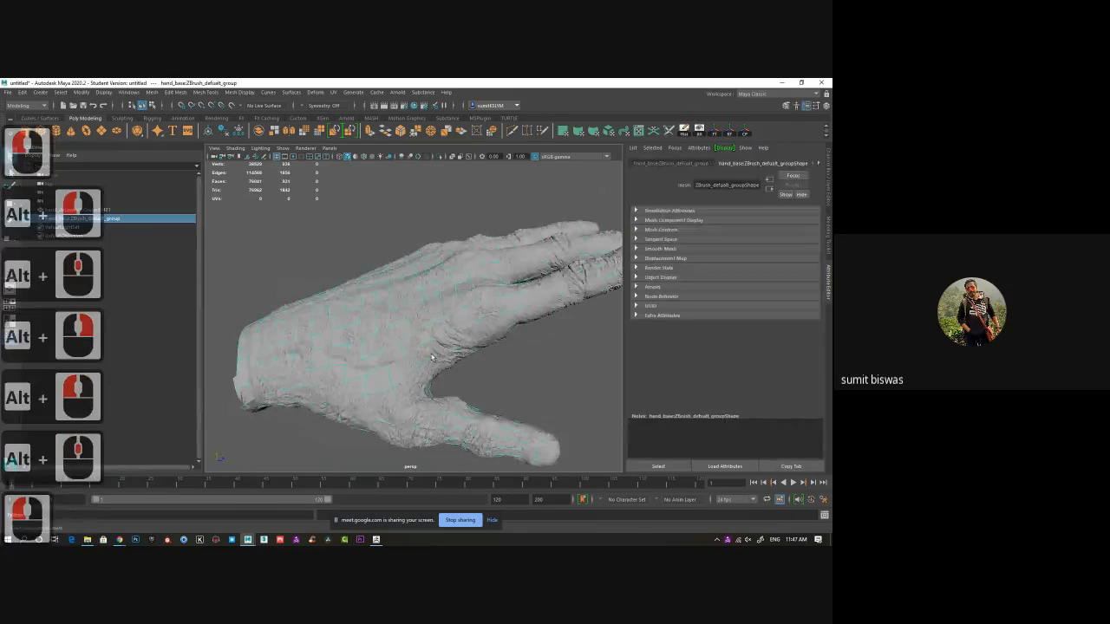
pyautogui.moveTo(431, 356)
pyautogui.keyDown('alt'); pyautogui.mouseDown()
pyautogui.moveTo(564, 292)
pyautogui.moveTo(414, 360)
pyautogui.mouseUp(); pyautogui.keyUp('alt')
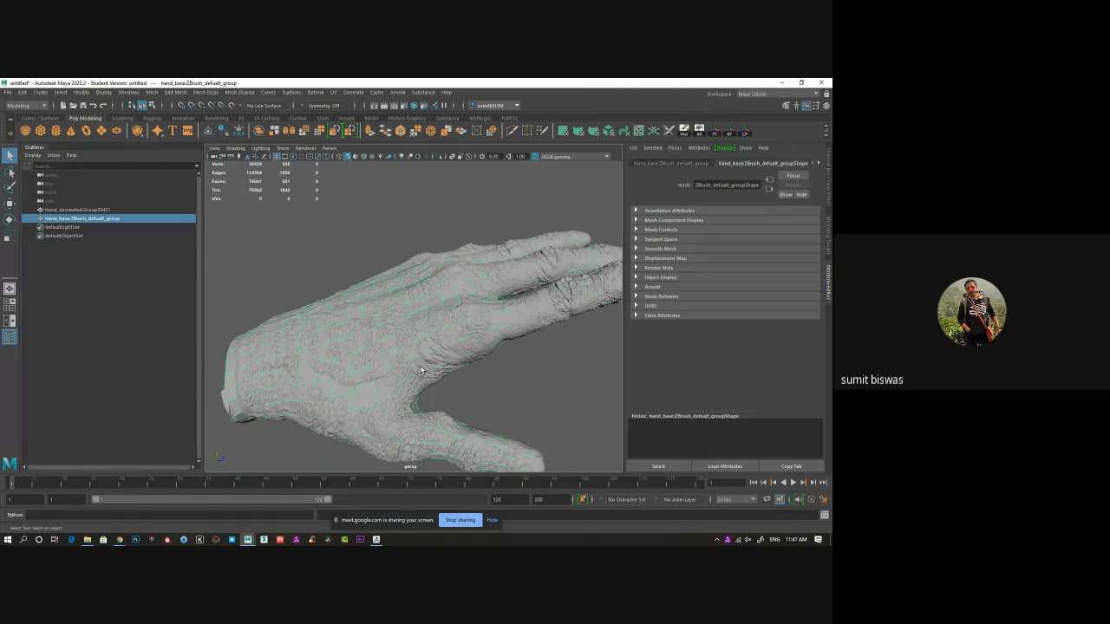
pyautogui.keyDown('alt'); pyautogui.moveTo(454, 391); pyautogui.dragTo(481, 353); pyautogui.keyUp('alt')
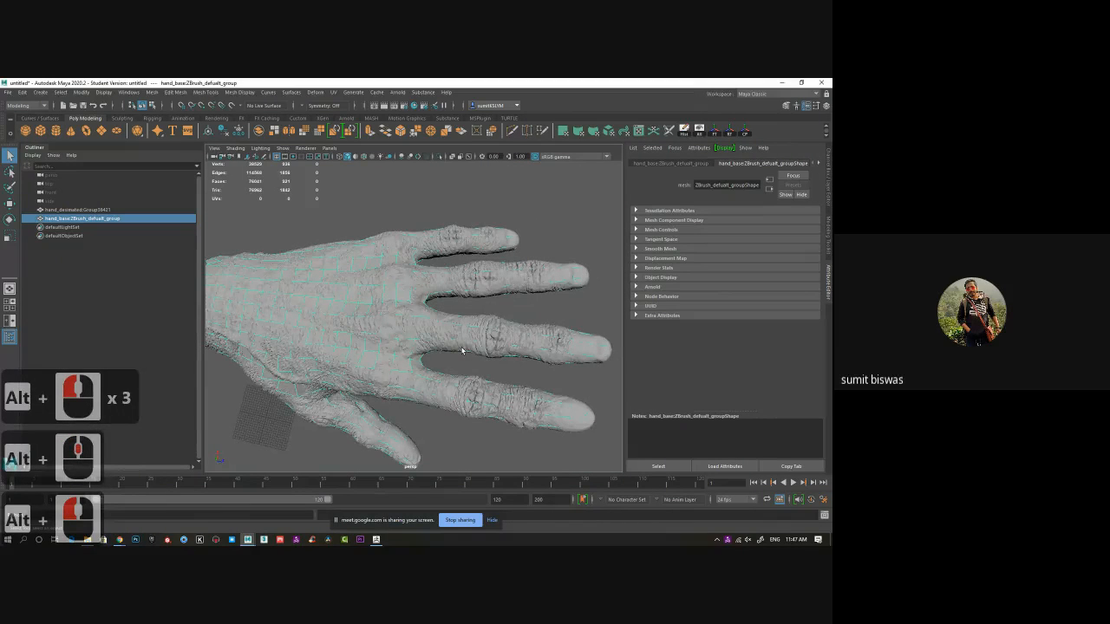
pyautogui.keyDown('alt'); pyautogui.moveTo(396, 365); pyautogui.dragTo(404, 365); pyautogui.keyUp('alt')
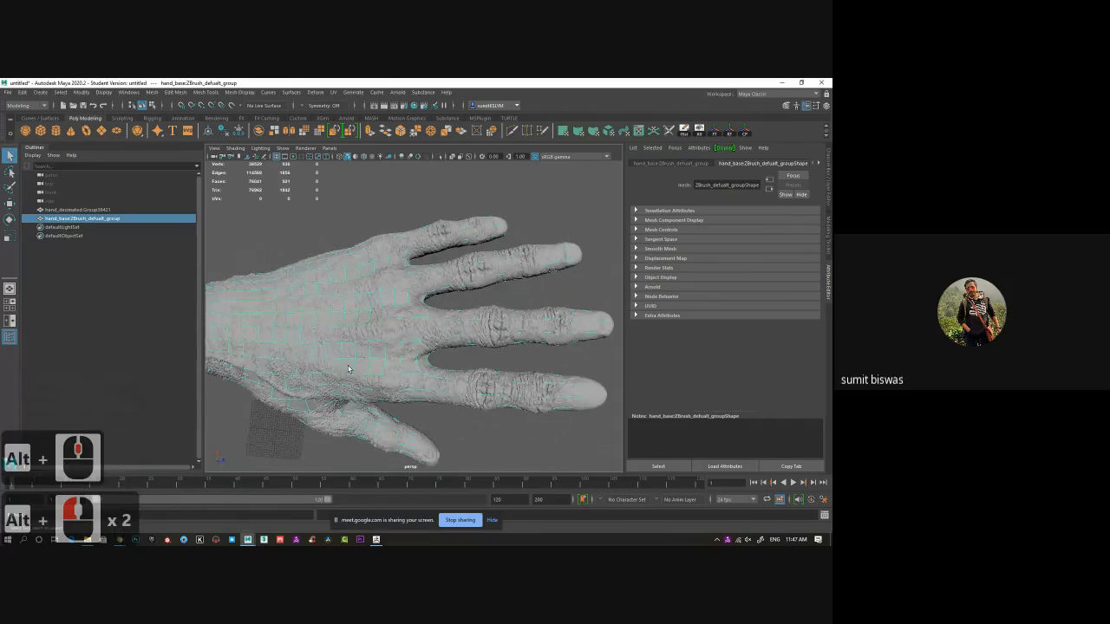
pyautogui.keyDown('alt'); pyautogui.moveTo(403, 363); pyautogui.dragTo(471, 361, button='middle'); pyautogui.keyUp('alt')
pyautogui.keyDown('alt'); pyautogui.moveTo(471, 362); pyautogui.dragTo(415, 365); pyautogui.keyUp('alt')
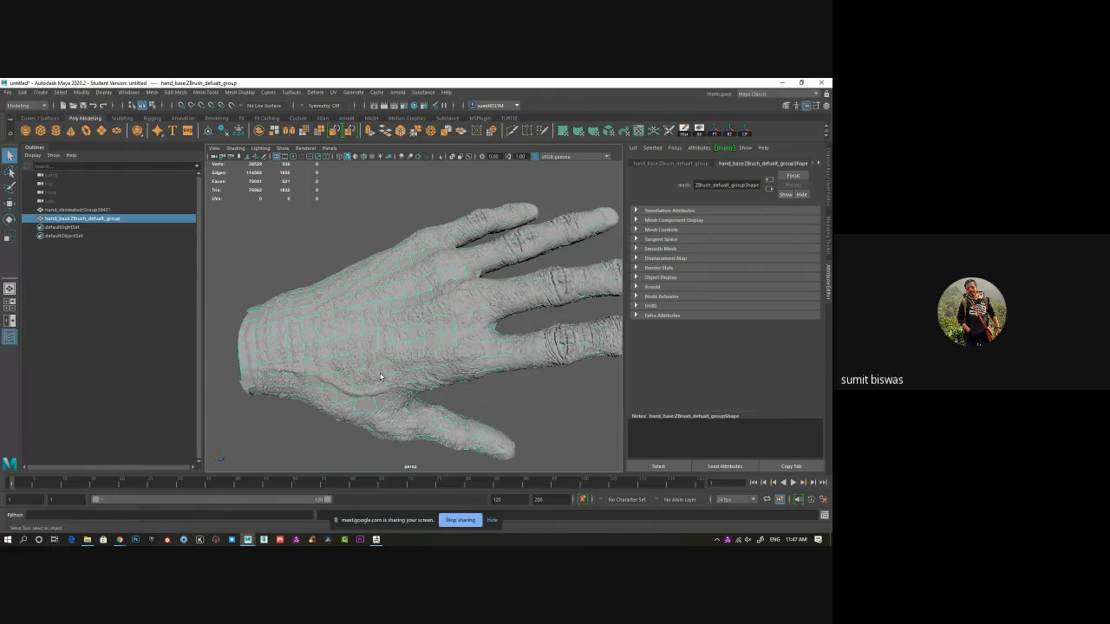
pyautogui.keyDown('alt'); pyautogui.moveTo(372, 375); pyautogui.dragTo(139, 274); pyautogui.keyUp('alt')
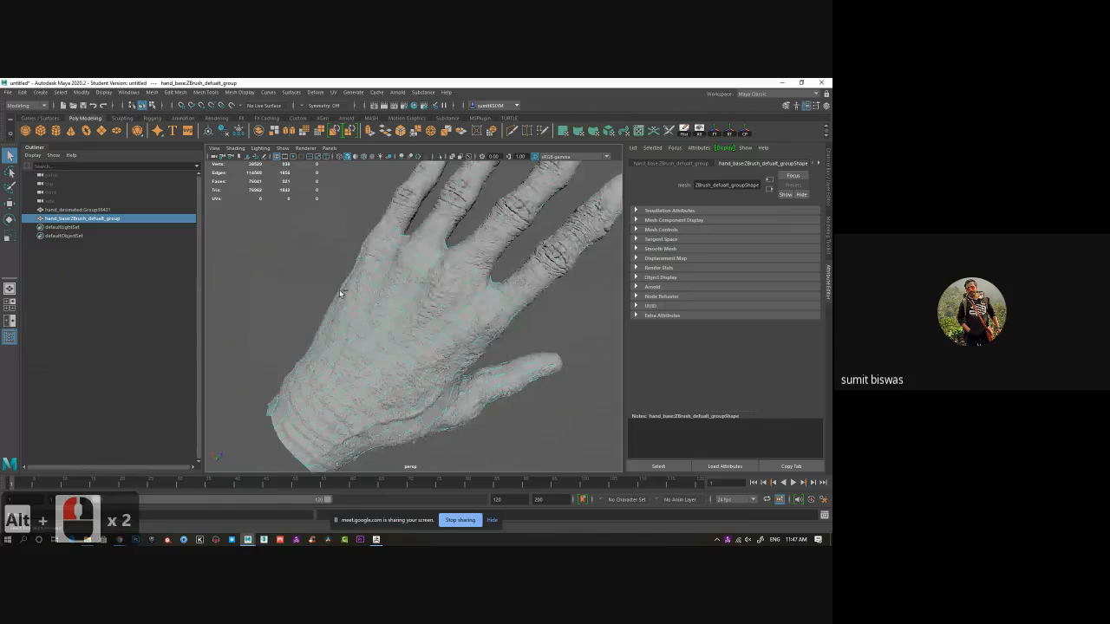
pyautogui.hotkey('ctrl', 'h')
# Select and inspect the decimated hand mesh, then clear the selection.
pyautogui.keyDown('alt'); pyautogui.moveTo(425, 373); pyautogui.dragTo(397, 346); pyautogui.keyUp('alt')
pyautogui.click(397, 346)
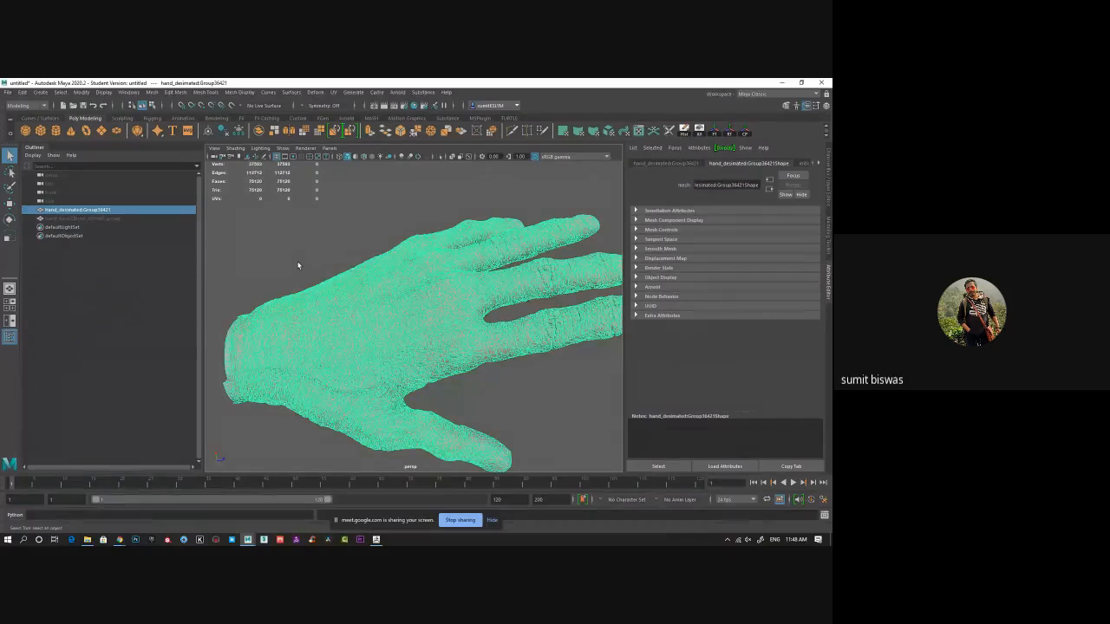
pyautogui.keyDown('alt'); pyautogui.moveTo(329, 331); pyautogui.dragTo(387, 286); pyautogui.keyUp('alt')
pyautogui.click(233, 105)
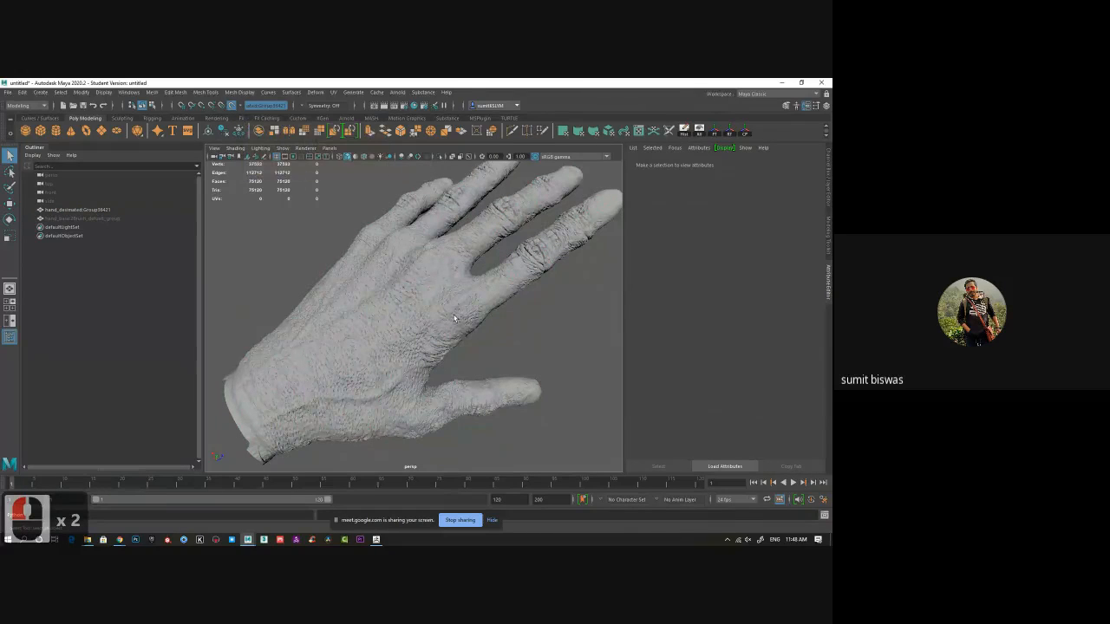
# Open the Modeling Toolkit and activate the Quad Draw tool for retopology on the decimated hand.
pyautogui.keyDown('alt'); pyautogui.moveTo(495, 335); pyautogui.dragTo(572, 278); pyautogui.keyUp('alt')
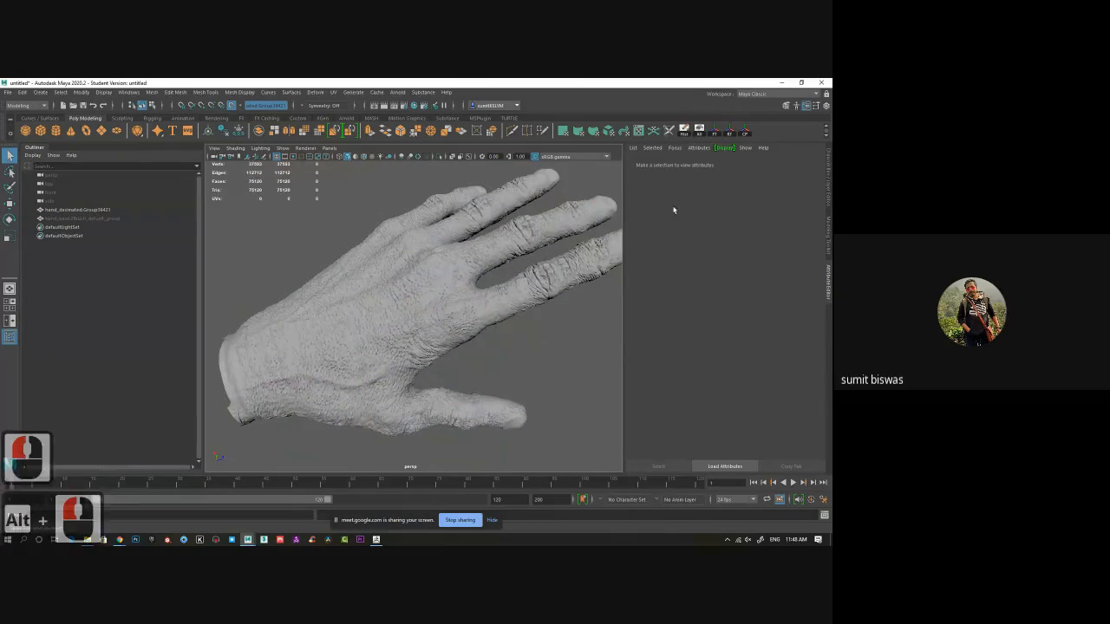
pyautogui.click(786, 107)
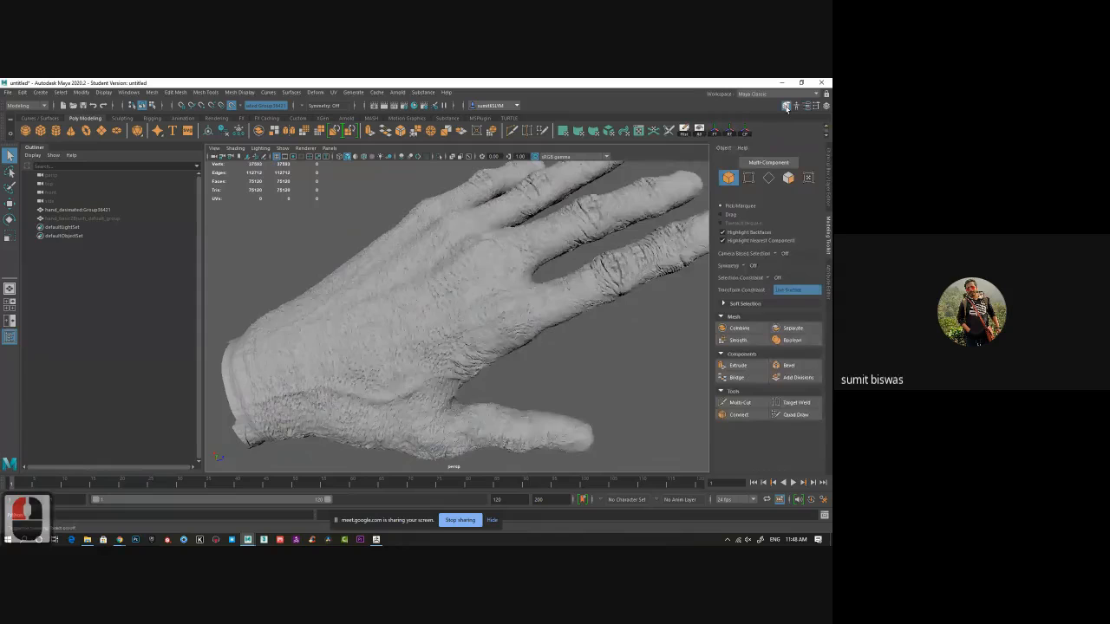
pyautogui.click(798, 416)
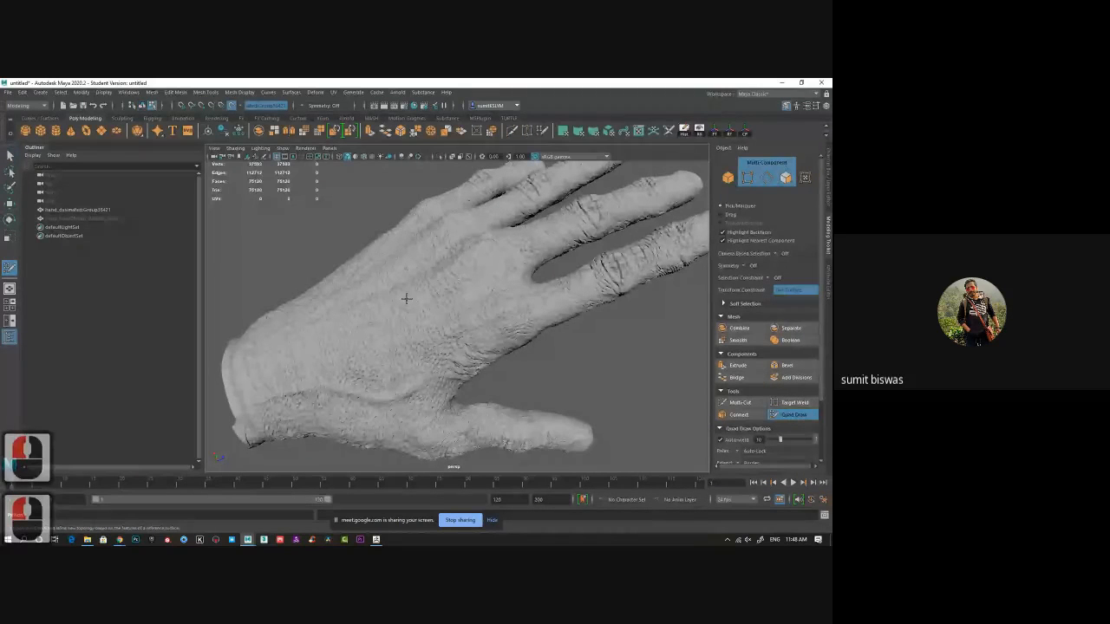
# Place four points on the hand surface at a finger's base and fill them into the first quad.
pyautogui.keyDown('alt'); pyautogui.moveTo(581, 377); pyautogui.dragTo(567, 343); pyautogui.keyUp('alt')
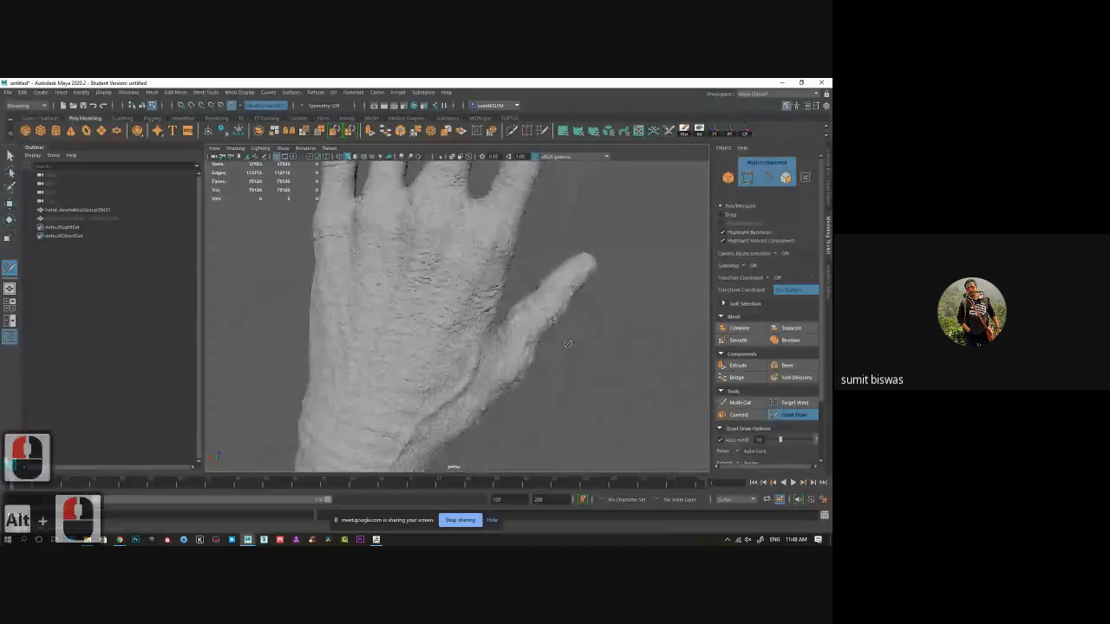
pyautogui.keyDown('alt'); pyautogui.moveTo(583, 380); pyautogui.dragTo(458, 343); pyautogui.keyUp('alt')
pyautogui.keyDown('alt'); pyautogui.moveTo(458, 343); pyautogui.dragTo(461, 313, button='right'); pyautogui.keyUp('alt')
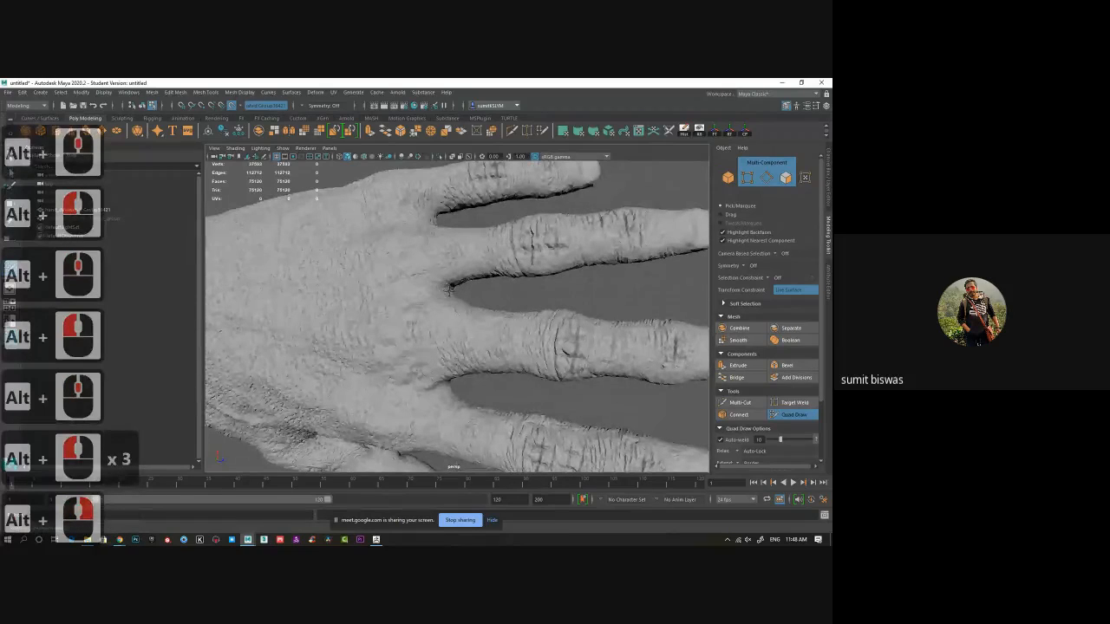
pyautogui.click(468, 309)
pyautogui.click(464, 335)
pyautogui.click(492, 338)
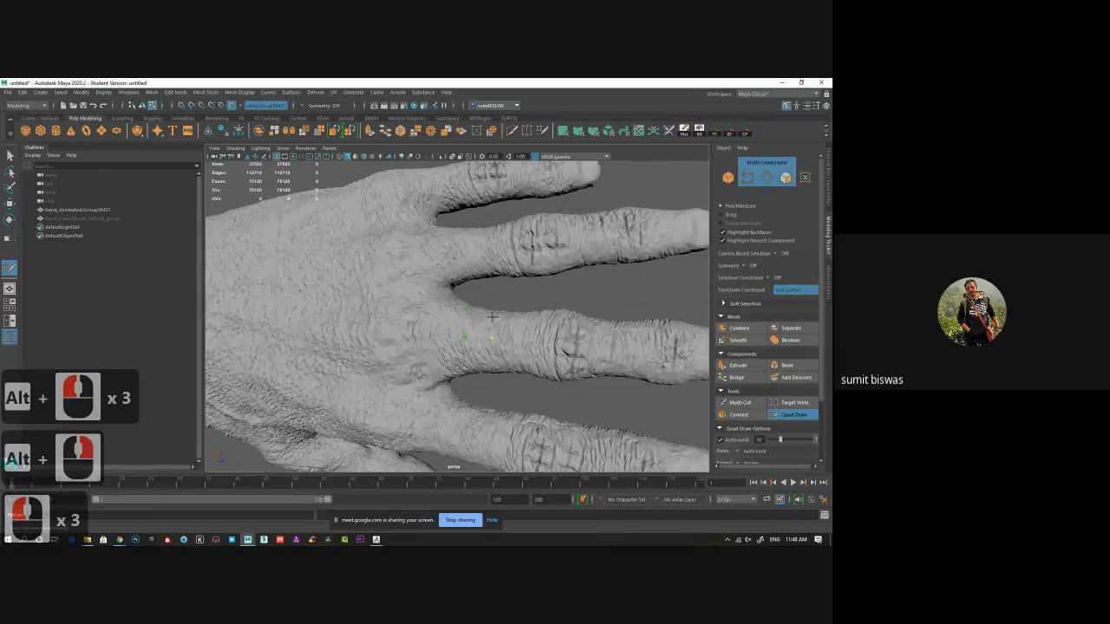
pyautogui.click(492, 310)
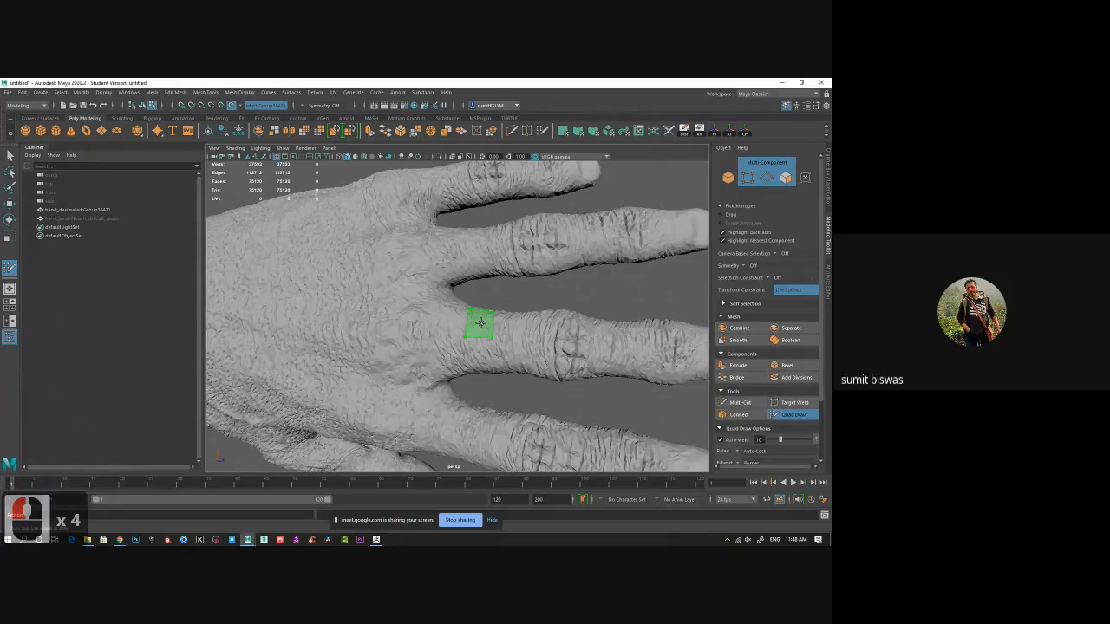
pyautogui.keyDown('shift'); pyautogui.click(480, 323); pyautogui.keyUp('shift')
# Place more points and fill new quads around the base of the ring finger.
pyautogui.keyDown('alt'); pyautogui.moveTo(480, 322); pyautogui.dragTo(425, 305); pyautogui.keyUp('alt')
pyautogui.keyDown('alt'); pyautogui.moveTo(485, 321); pyautogui.dragTo(506, 314, button='right'); pyautogui.keyUp('alt')
pyautogui.keyDown('alt'); pyautogui.moveTo(506, 314); pyautogui.dragTo(478, 351, button='middle'); pyautogui.keyUp('alt')
pyautogui.click(451, 334)
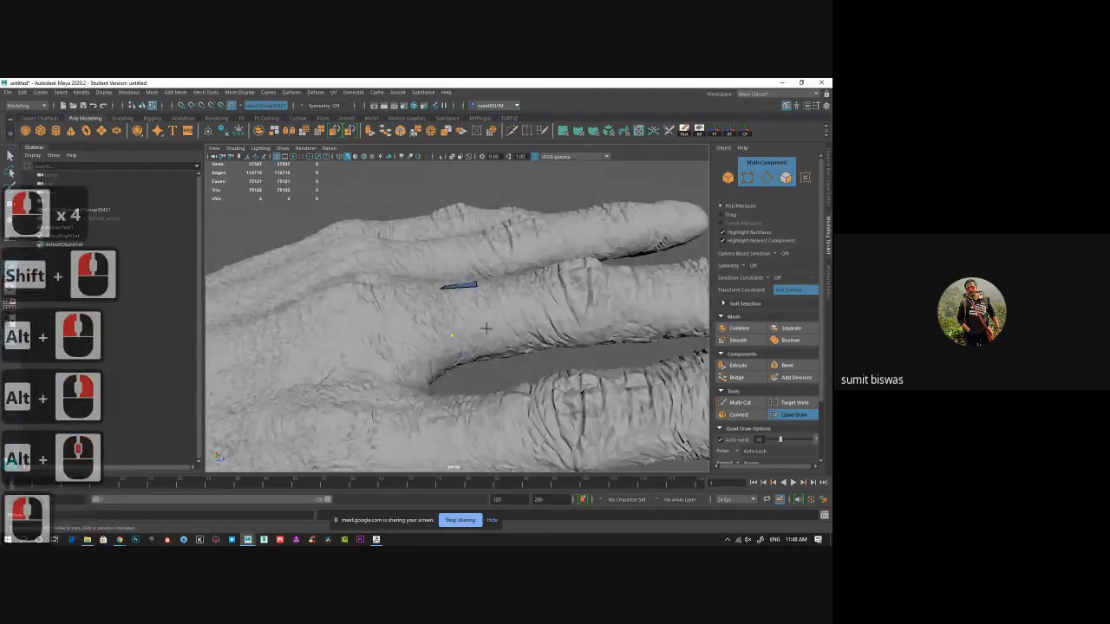
pyautogui.click(486, 325)
pyautogui.keyDown('shift'); pyautogui.click(461, 307); pyautogui.keyUp('shift')
pyautogui.keyDown('alt'); pyautogui.moveTo(527, 332); pyautogui.dragTo(517, 338); pyautogui.keyUp('alt')
pyautogui.click(466, 366)
pyautogui.click(435, 368)
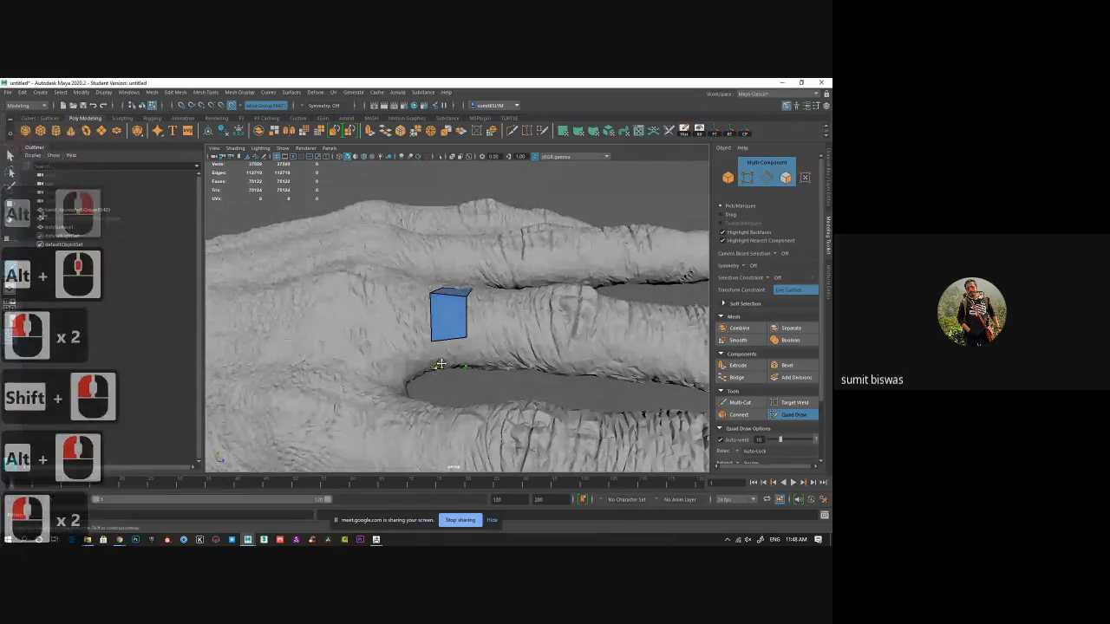
pyautogui.keyDown('shift'); pyautogui.click(449, 354); pyautogui.keyUp('shift')
pyautogui.moveTo(449, 355)
pyautogui.keyDown('alt'); pyautogui.mouseDown()
pyautogui.moveTo(429, 288)
pyautogui.moveTo(409, 294)
pyautogui.moveTo(422, 285)
pyautogui.mouseUp(); pyautogui.keyUp('alt')
pyautogui.click(461, 282)
pyautogui.click(437, 284)
pyautogui.keyDown('shift'); pyautogui.click(432, 291); pyautogui.keyUp('shift')
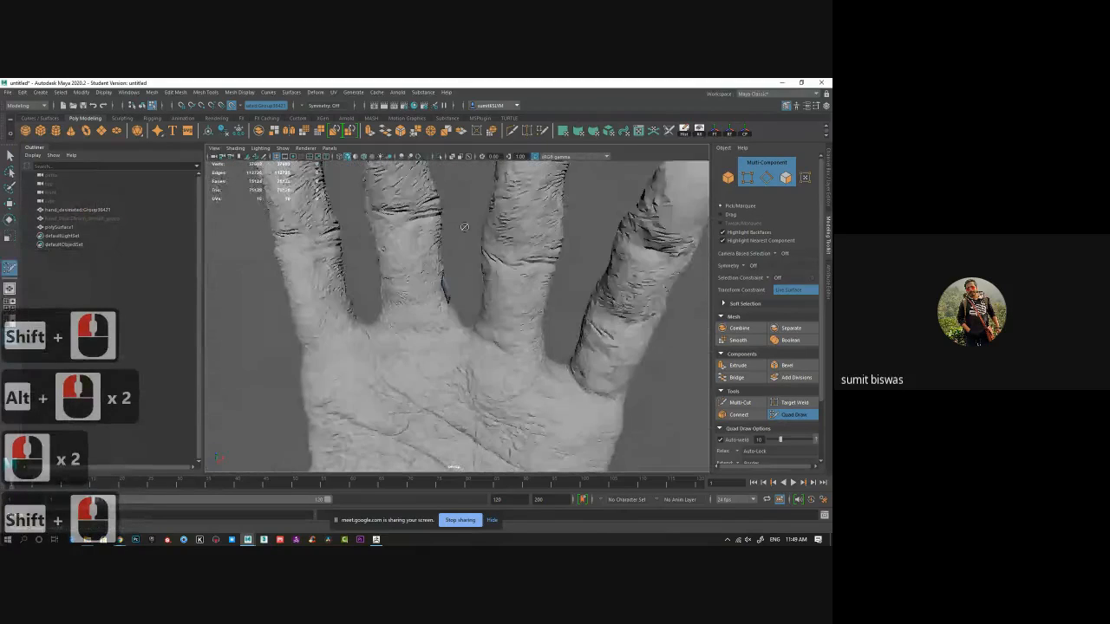
pyautogui.click(423, 286)
pyautogui.click(427, 308)
pyautogui.keyDown('shift'); pyautogui.click(436, 297); pyautogui.keyUp('shift')
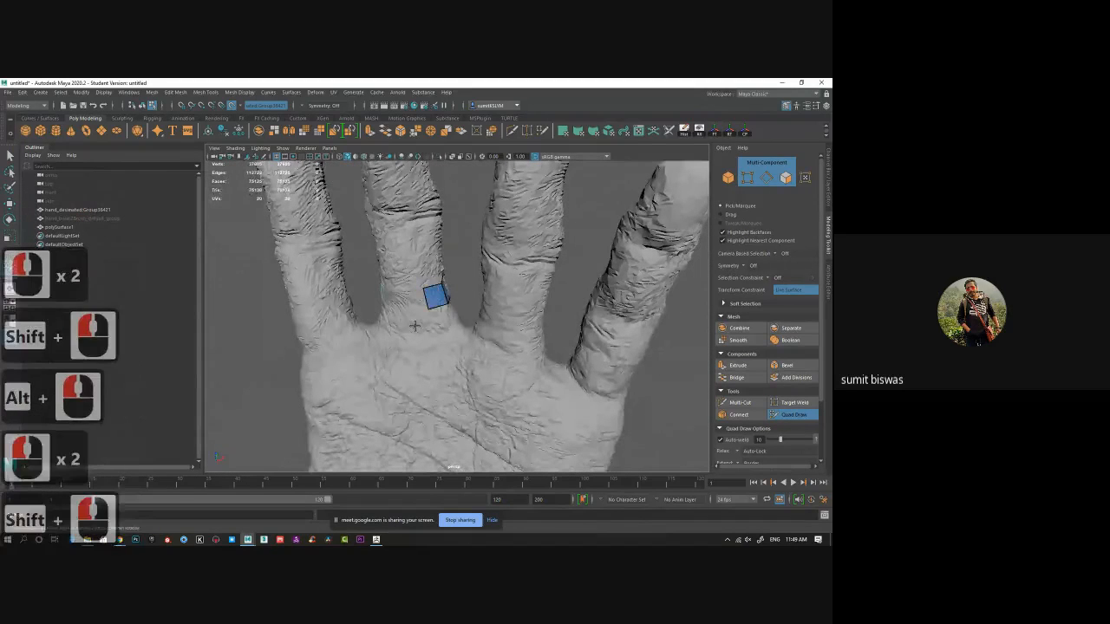
# Add quads on both sides of the finger and fill the gaps to wrap a band around it.
pyautogui.moveTo(416, 325)
pyautogui.keyDown('alt'); pyautogui.mouseDown()
pyautogui.moveTo(456, 338)
pyautogui.moveTo(496, 322)
pyautogui.mouseUp(); pyautogui.keyUp('alt')
pyautogui.click(429, 259)
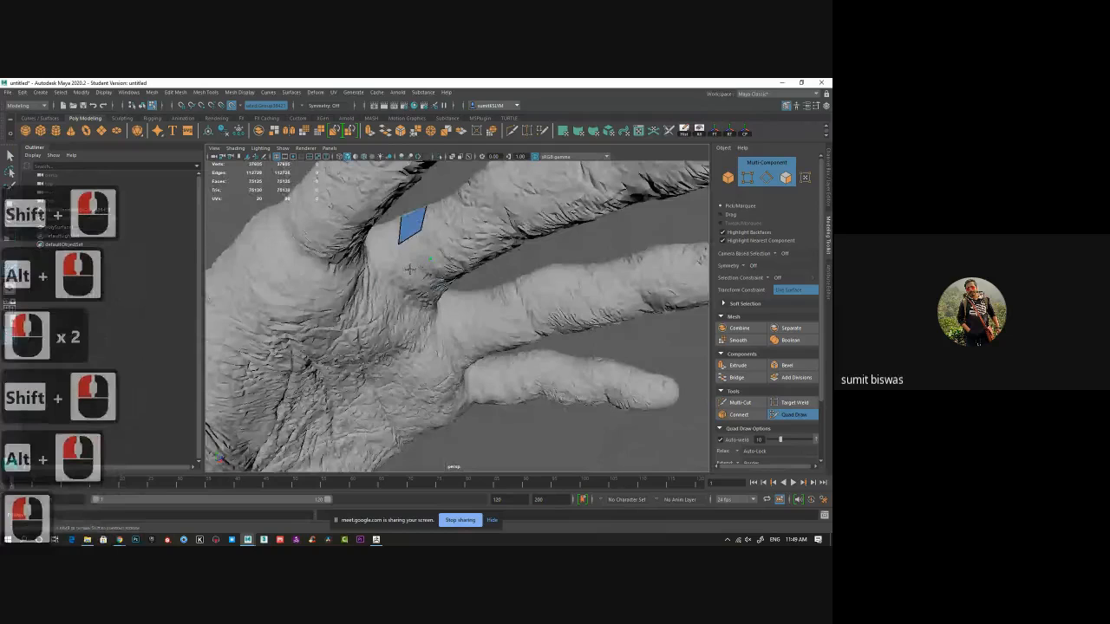
pyautogui.click(410, 269)
pyautogui.keyDown('shift'); pyautogui.click(413, 250); pyautogui.keyUp('shift')
pyautogui.keyDown('alt'); pyautogui.moveTo(413, 249); pyautogui.dragTo(411, 294); pyautogui.keyUp('alt')
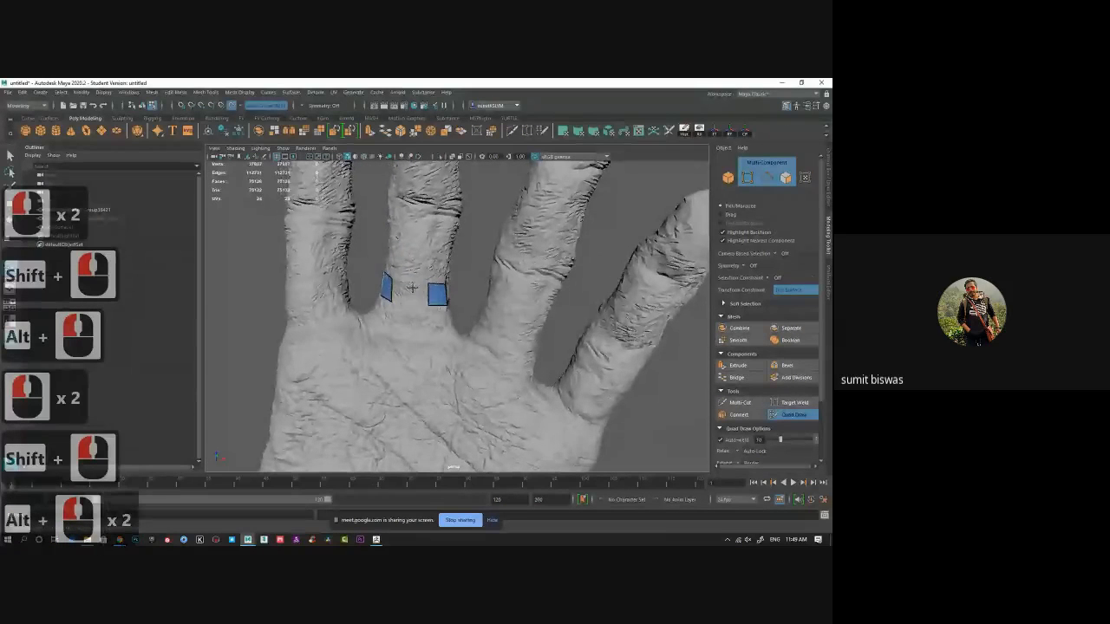
pyautogui.click(411, 285)
pyautogui.click(409, 303)
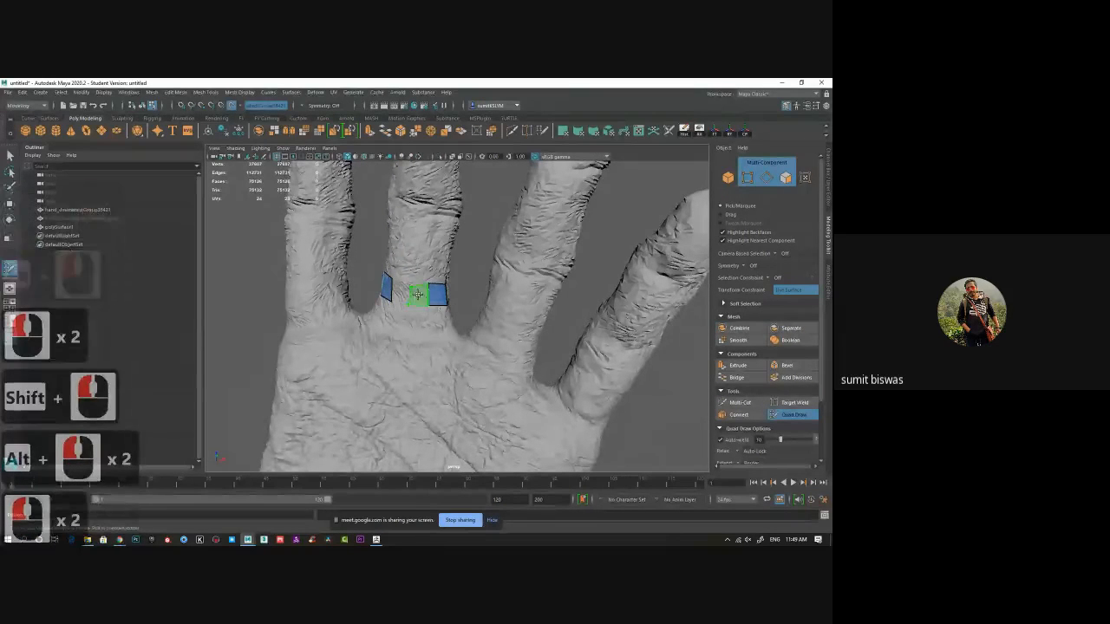
pyautogui.keyDown('shift'); pyautogui.click(418, 294); pyautogui.keyUp('shift')
pyautogui.keyDown('shift'); pyautogui.click(399, 292); pyautogui.keyUp('shift')
pyautogui.keyDown('shift'); pyautogui.click(401, 290); pyautogui.keyUp('shift')
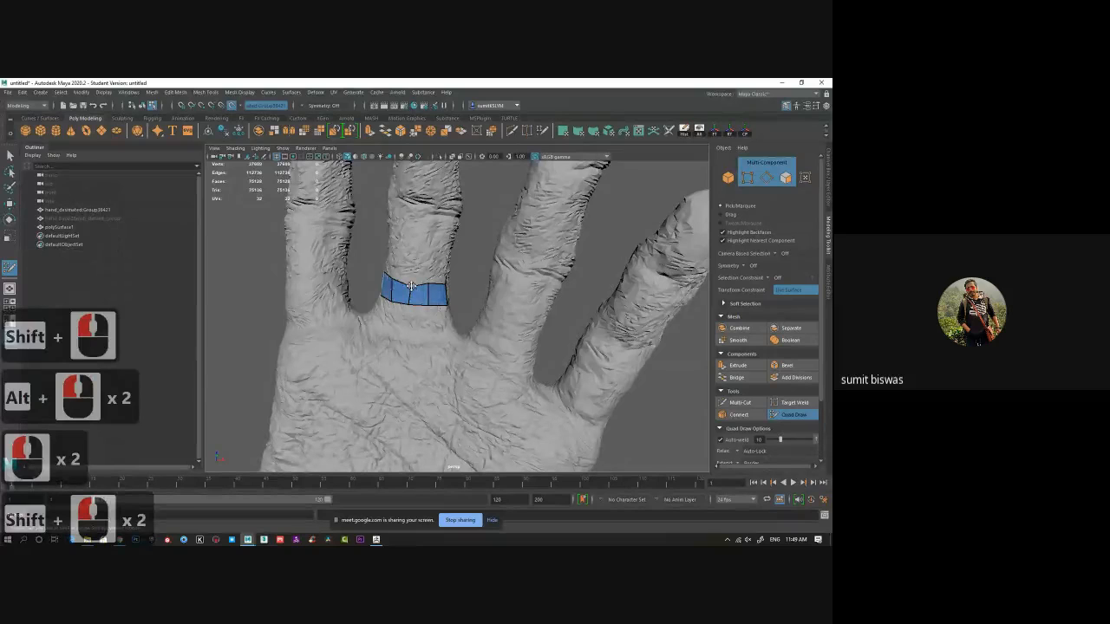
# Extend the quad band around the finger's base and adjust its edge loops.
pyautogui.moveTo(411, 287); pyautogui.dragTo(448, 343)
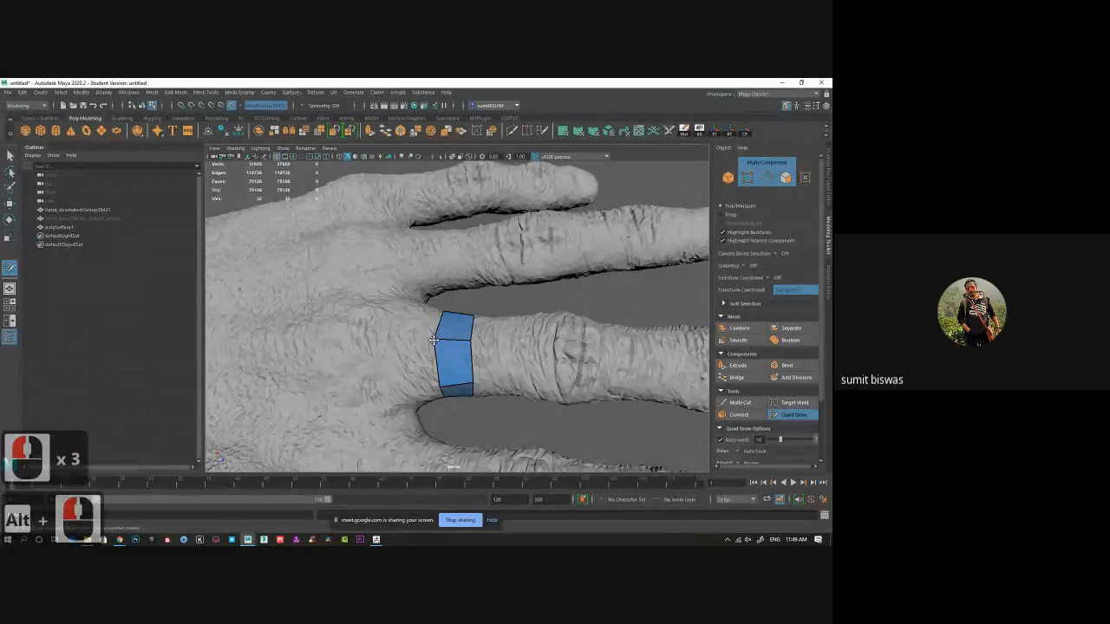
pyautogui.moveTo(434, 340); pyautogui.dragTo(482, 341)
pyautogui.moveTo(473, 383); pyautogui.dragTo(485, 384)
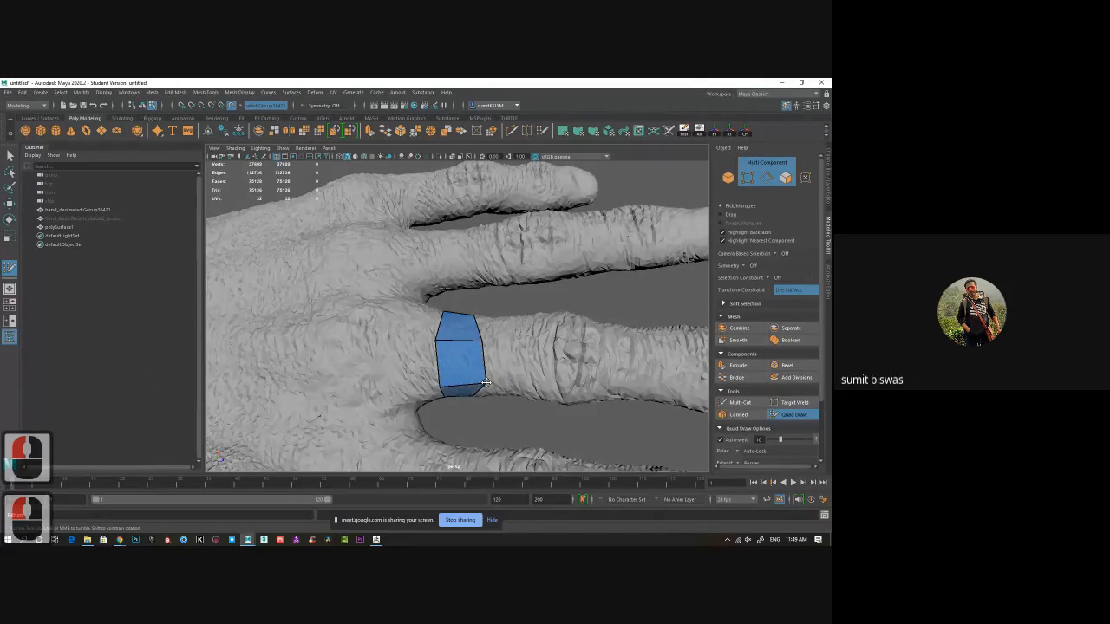
pyautogui.click(516, 352)
pyautogui.keyDown('alt'); pyautogui.moveTo(512, 318); pyautogui.dragTo(487, 372); pyautogui.keyUp('alt')
pyautogui.keyDown('alt'); pyautogui.moveTo(487, 388); pyautogui.dragTo(472, 283); pyautogui.keyUp('alt')
pyautogui.keyDown('alt'); pyautogui.moveTo(473, 282); pyautogui.dragTo(451, 345); pyautogui.keyUp('alt')
pyautogui.click(464, 275)
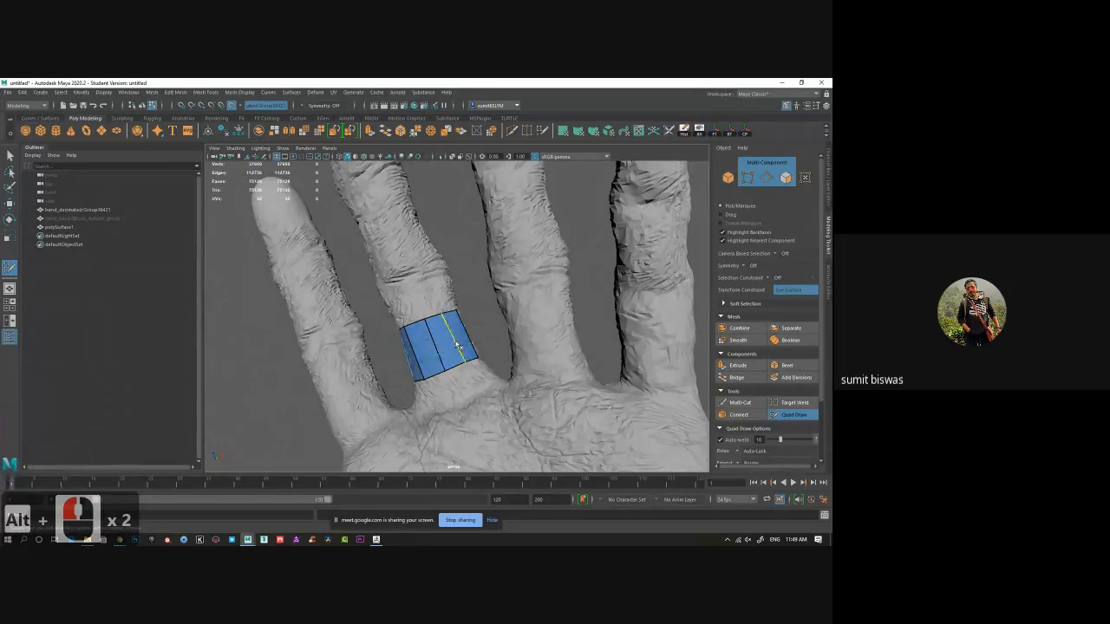
pyautogui.moveTo(457, 345)
pyautogui.mouseDown()
pyautogui.moveTo(437, 341)
pyautogui.moveTo(451, 336)
pyautogui.mouseUp()
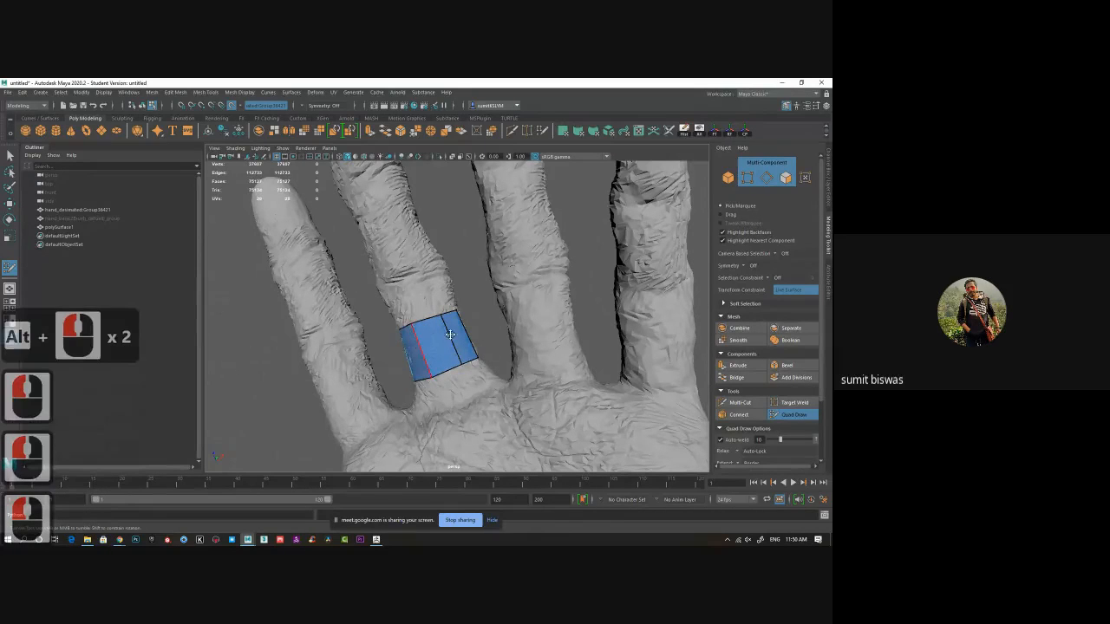
pyautogui.keyDown('alt'); pyautogui.moveTo(417, 349); pyautogui.dragTo(521, 392); pyautogui.keyUp('alt')
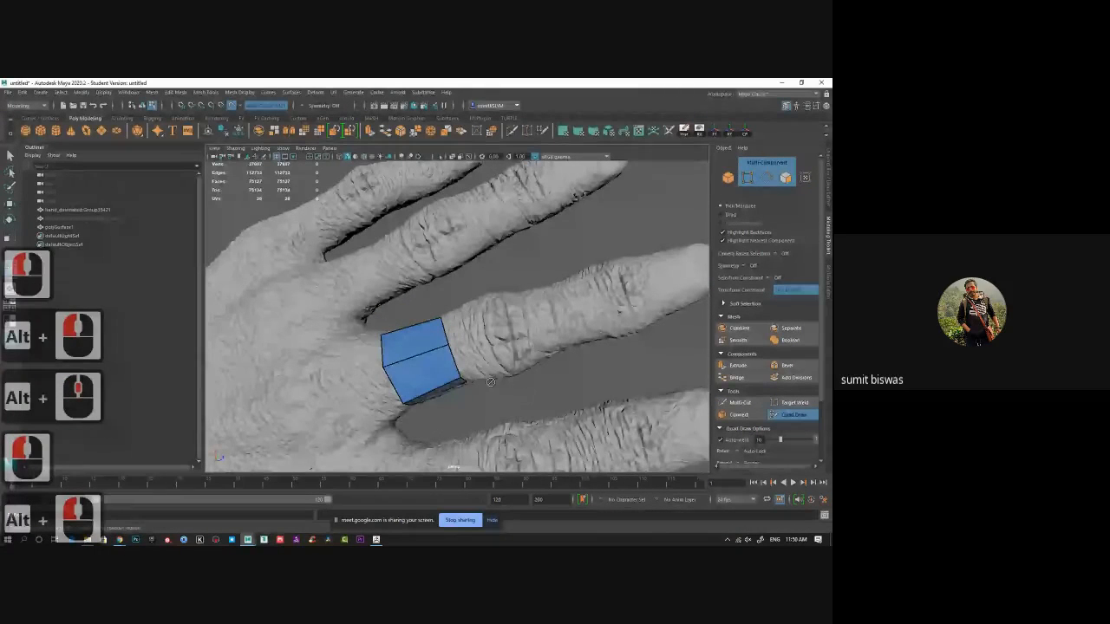
# Extend the band's open edge along the finger to add new rows of quads.
pyautogui.press('Tab')
pyautogui.press('Tab')
pyautogui.press('Tab')
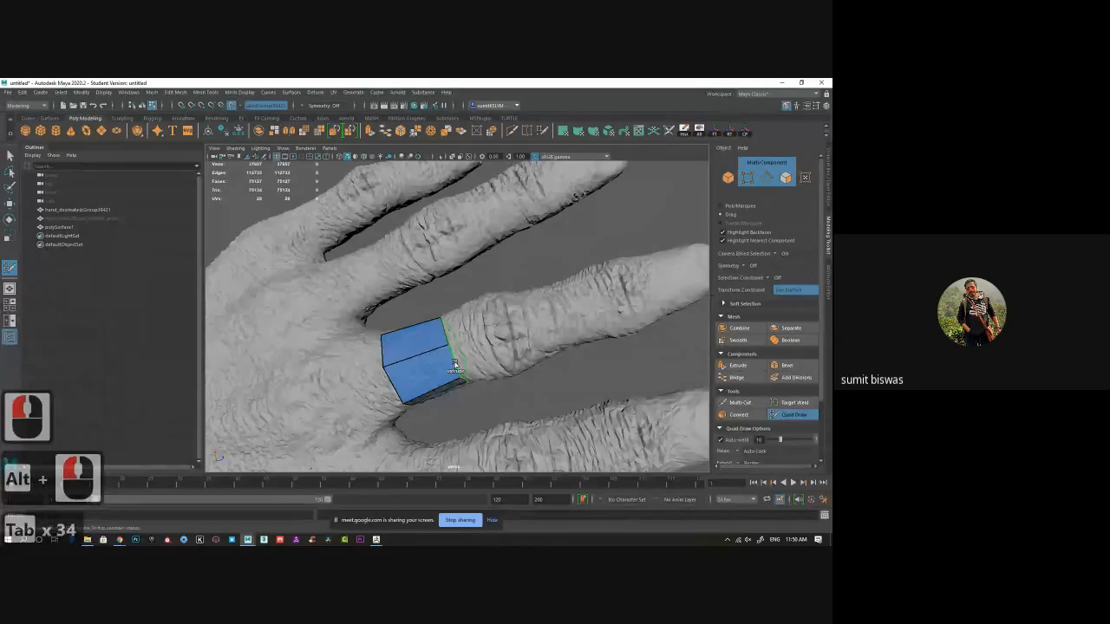
pyautogui.press('Tab')
pyautogui.press('Tab')
pyautogui.press('Tab')
pyautogui.press('Tab')
pyautogui.press('Tab')
pyautogui.press('Tab')
pyautogui.press('Tab')
pyautogui.press('Tab')
pyautogui.press('Tab')
pyautogui.press('Tab')
pyautogui.press('Tab')
pyautogui.press('Tab')
pyautogui.press('Tab')
pyautogui.press('Tab')
pyautogui.press('Tab')
pyautogui.press('Tab')
pyautogui.press('Tab')
pyautogui.press('Tab')
pyautogui.press('Tab')
pyautogui.press('Tab')
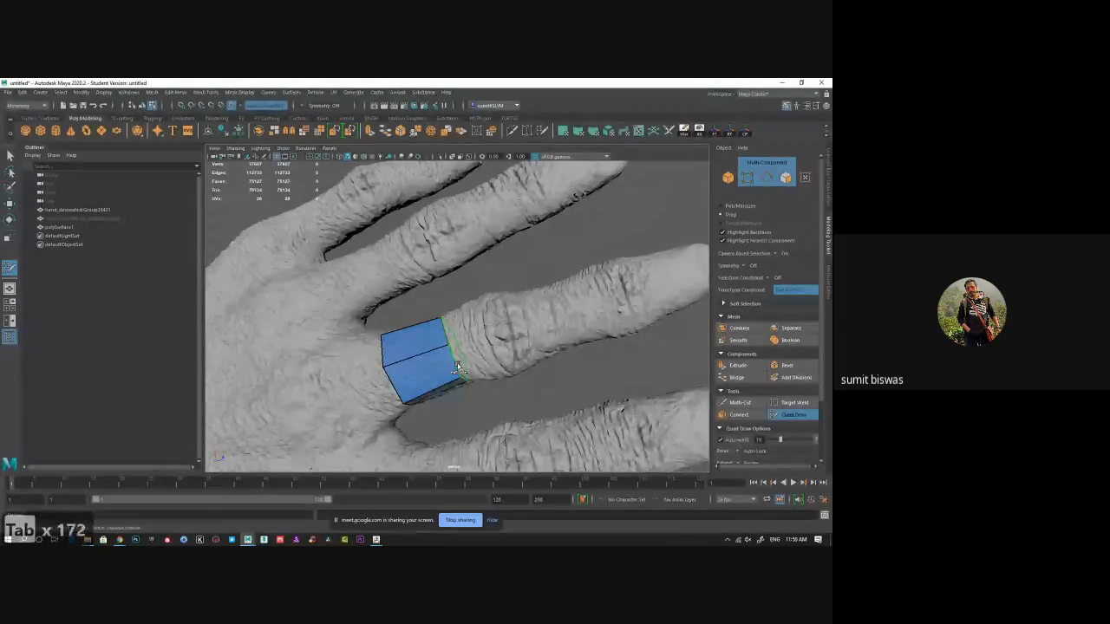
pyautogui.moveTo(458, 366); pyautogui.dragTo(460, 367, button='middle')
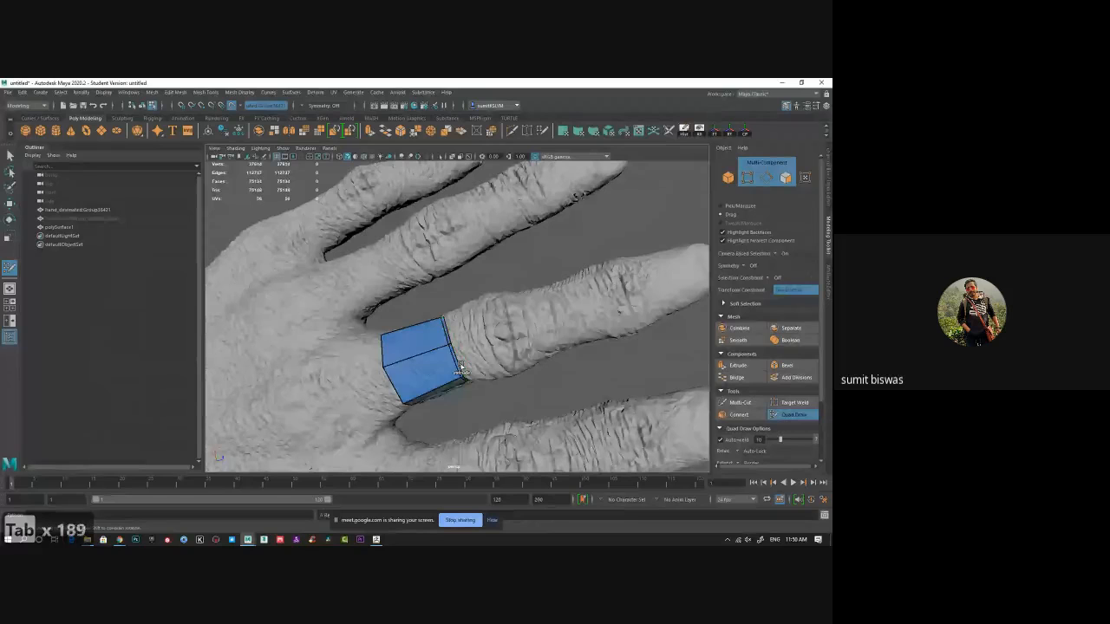
pyautogui.press('Tab')
pyautogui.moveTo(460, 373); pyautogui.dragTo(543, 345, button='middle')
pyautogui.moveTo(543, 343); pyautogui.dragTo(547, 345)
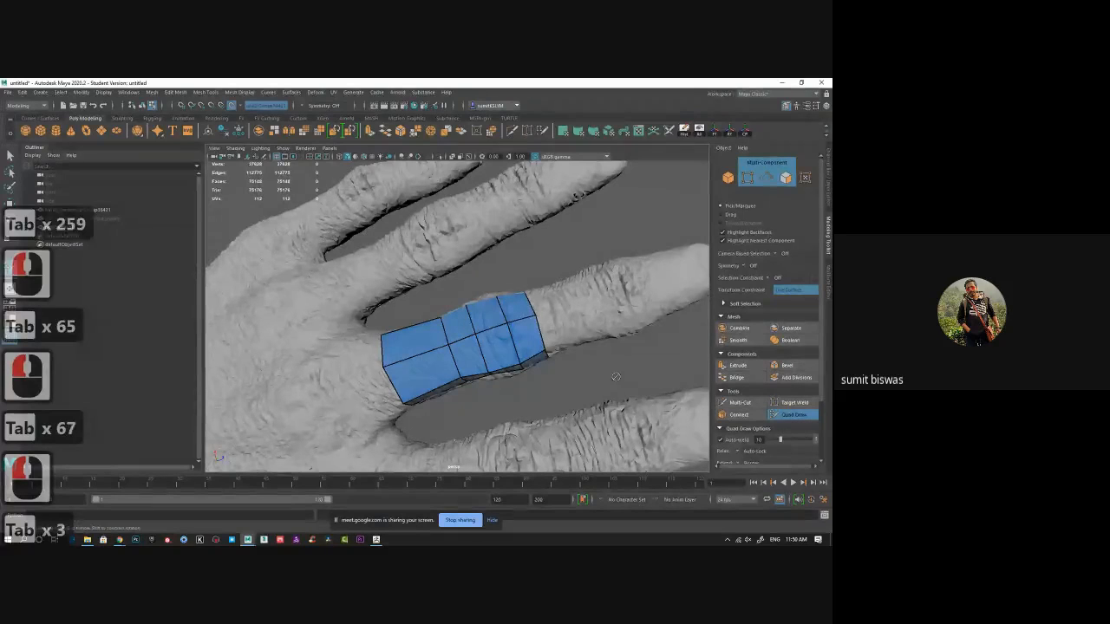
# Continue extending the quad strip along the finger up toward the fingertip.
pyautogui.keyDown('alt'); pyautogui.moveTo(615, 376); pyautogui.dragTo(512, 416, button='middle'); pyautogui.keyUp('alt')
pyautogui.press('Tab')
pyautogui.moveTo(437, 380); pyautogui.dragTo(524, 345)
pyautogui.moveTo(524, 345); pyautogui.dragTo(586, 331)
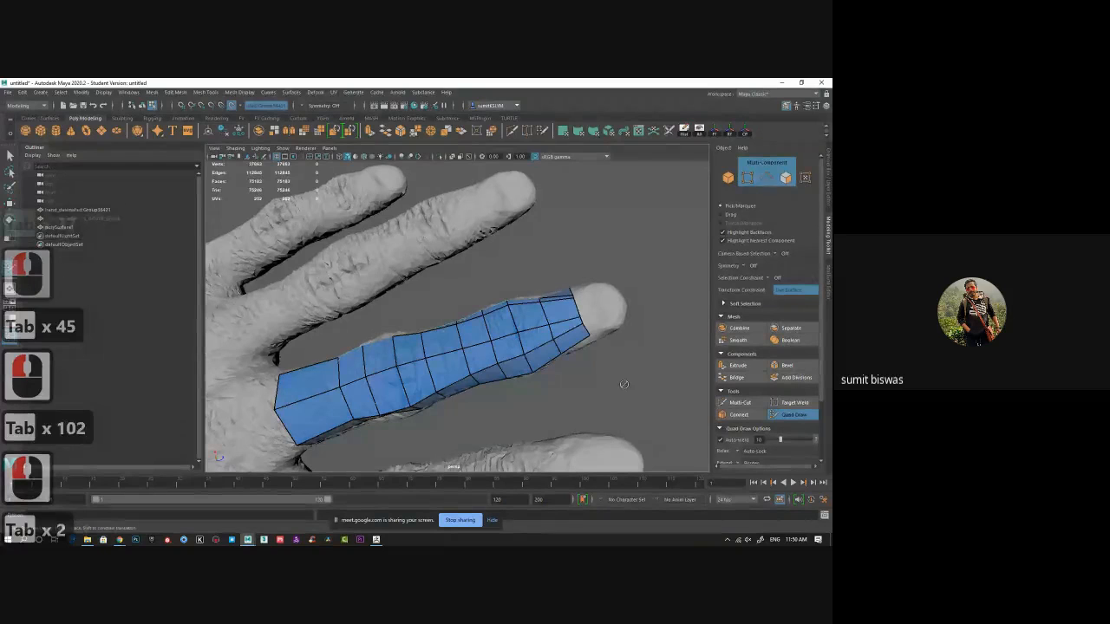
pyautogui.keyDown('alt'); pyautogui.moveTo(586, 332); pyautogui.dragTo(550, 338); pyautogui.keyUp('alt')
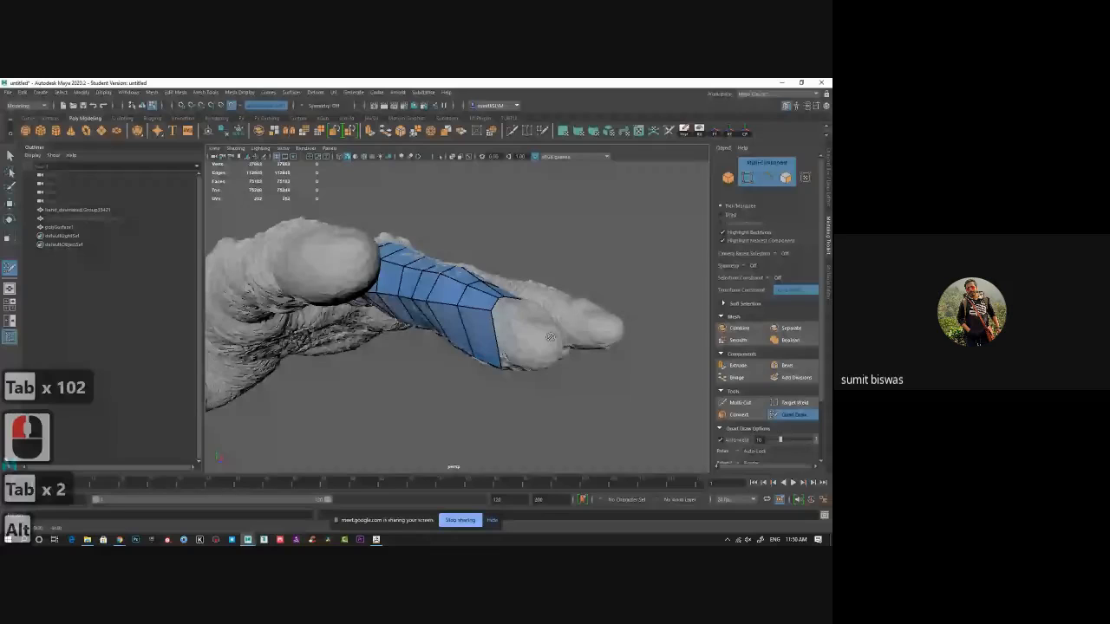
# Relax the quad strip on the finger to even out its spacing.
pyautogui.keyDown('alt'); pyautogui.moveTo(550, 338); pyautogui.dragTo(410, 303); pyautogui.keyUp('alt')
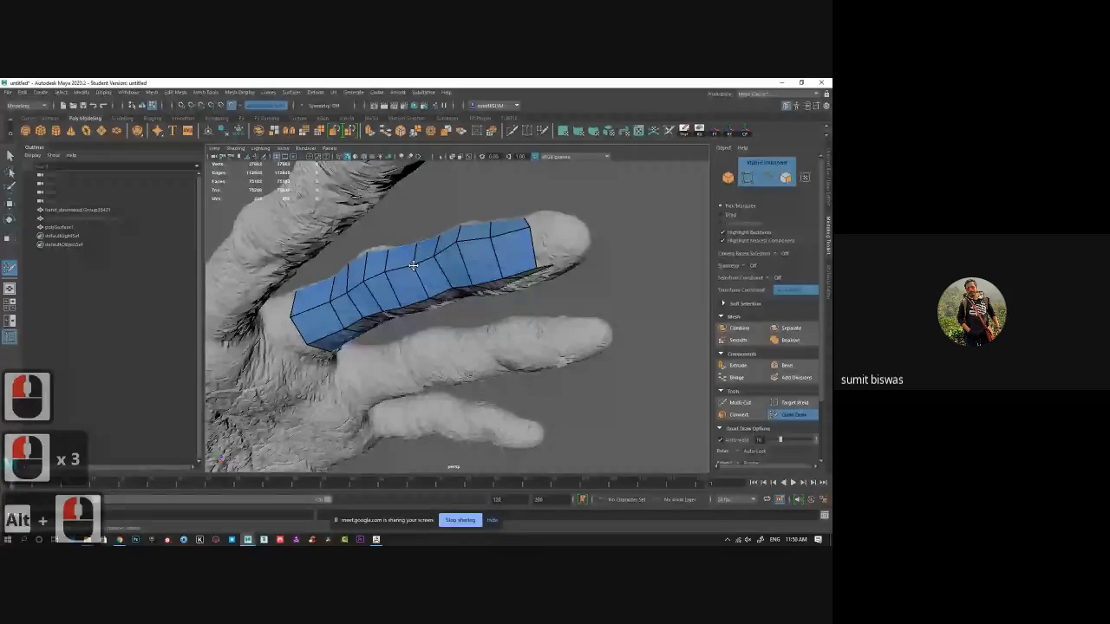
pyautogui.click(459, 244)
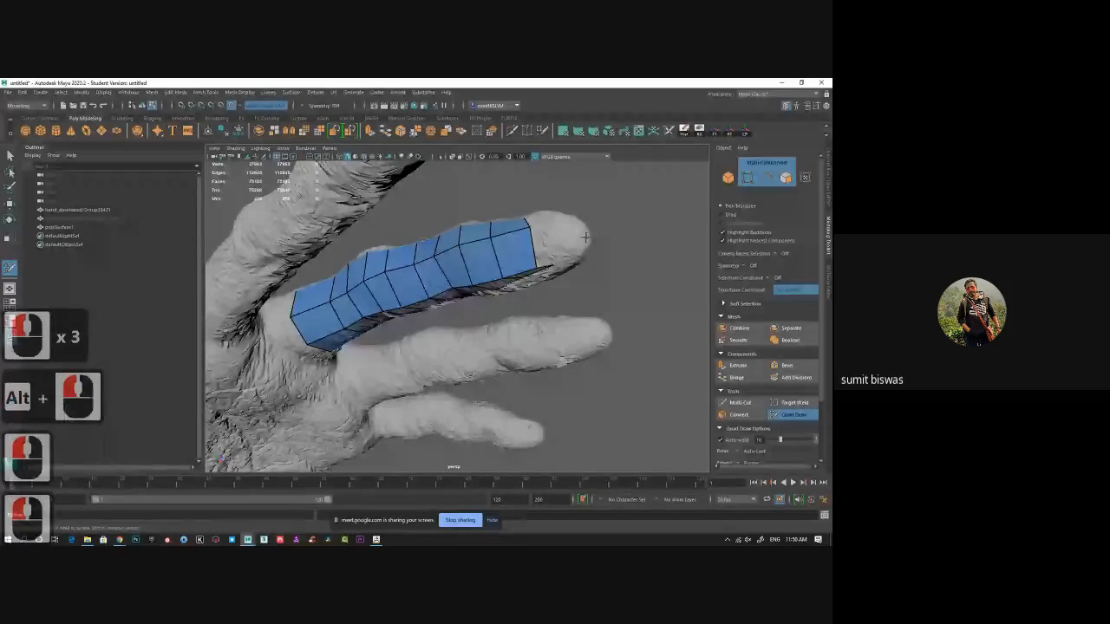
pyautogui.keyDown('alt'); pyautogui.moveTo(459, 244); pyautogui.dragTo(403, 303); pyautogui.keyUp('alt')
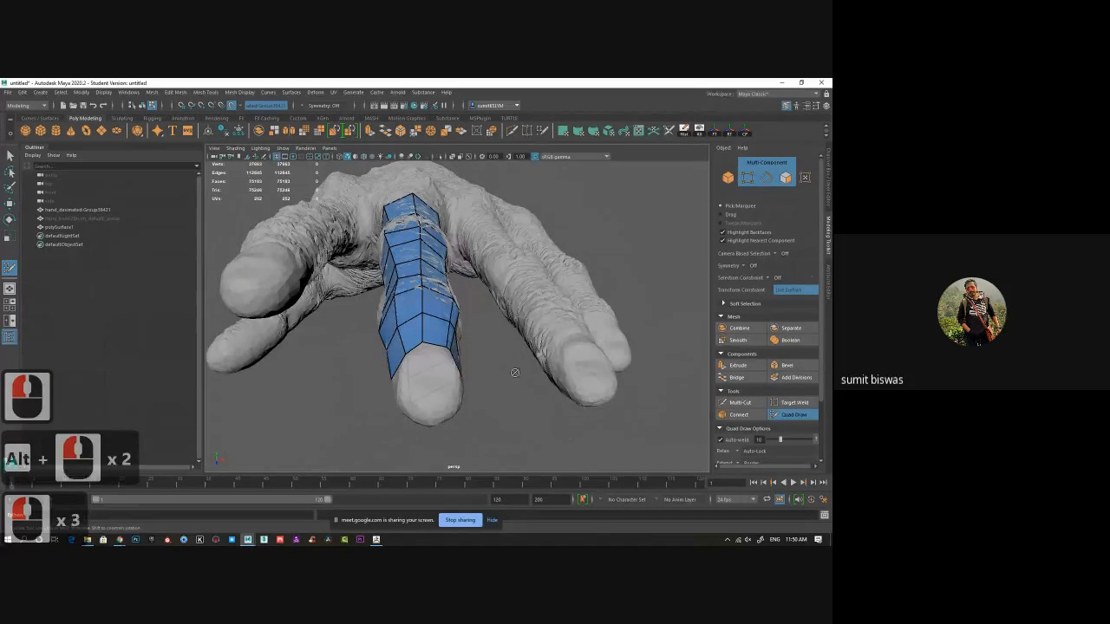
pyautogui.keyDown('alt'); pyautogui.moveTo(514, 373); pyautogui.dragTo(372, 260); pyautogui.keyUp('alt')
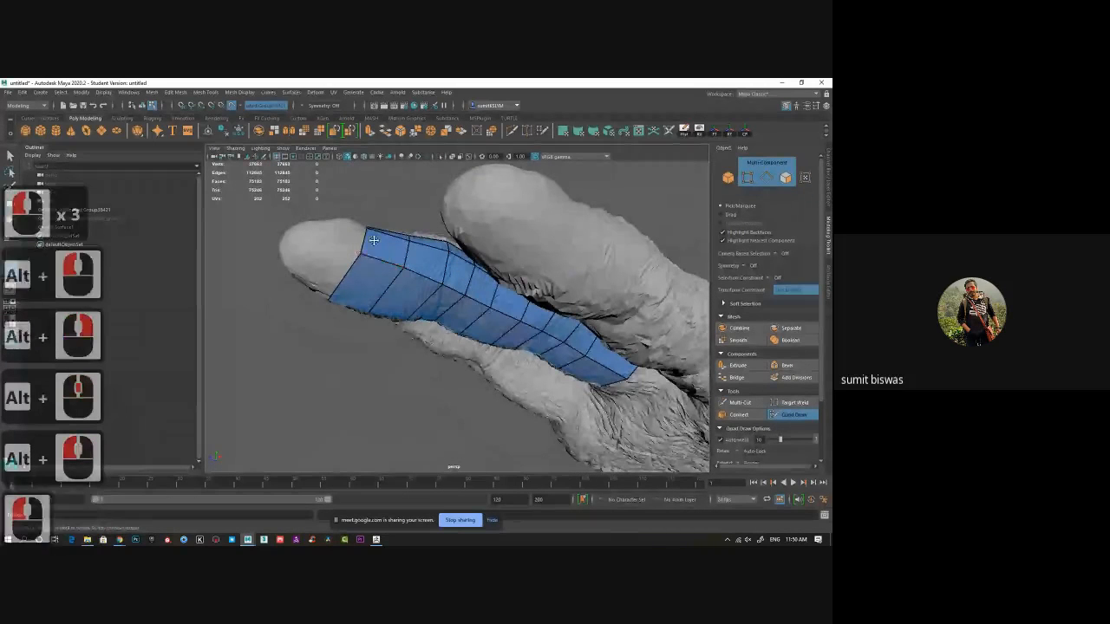
pyautogui.keyDown('alt'); pyautogui.moveTo(400, 205); pyautogui.dragTo(357, 265); pyautogui.keyUp('alt')
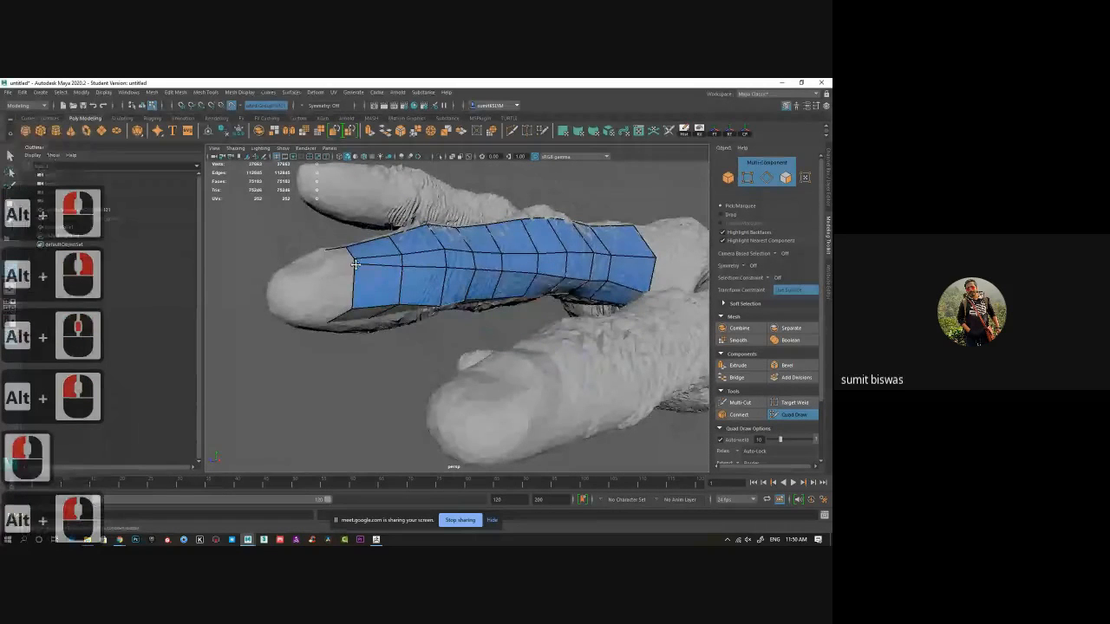
pyautogui.click(355, 255)
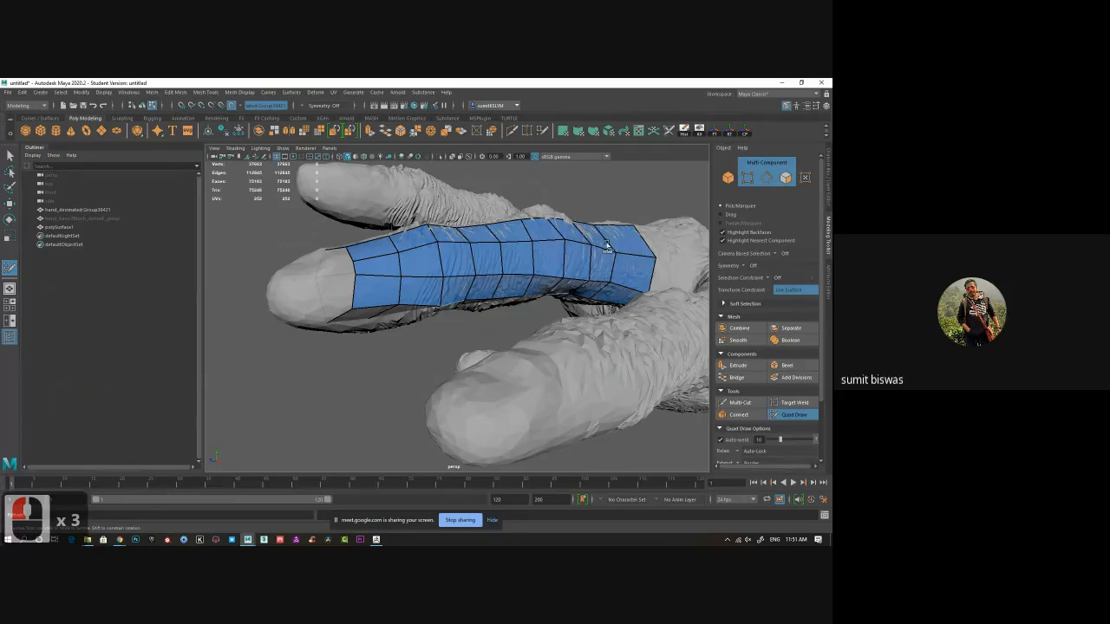
pyautogui.keyDown('shift'); pyautogui.click(495, 250); pyautogui.keyUp('shift')
pyautogui.keyDown('alt'); pyautogui.moveTo(498, 314); pyautogui.dragTo(440, 364); pyautogui.keyUp('alt')
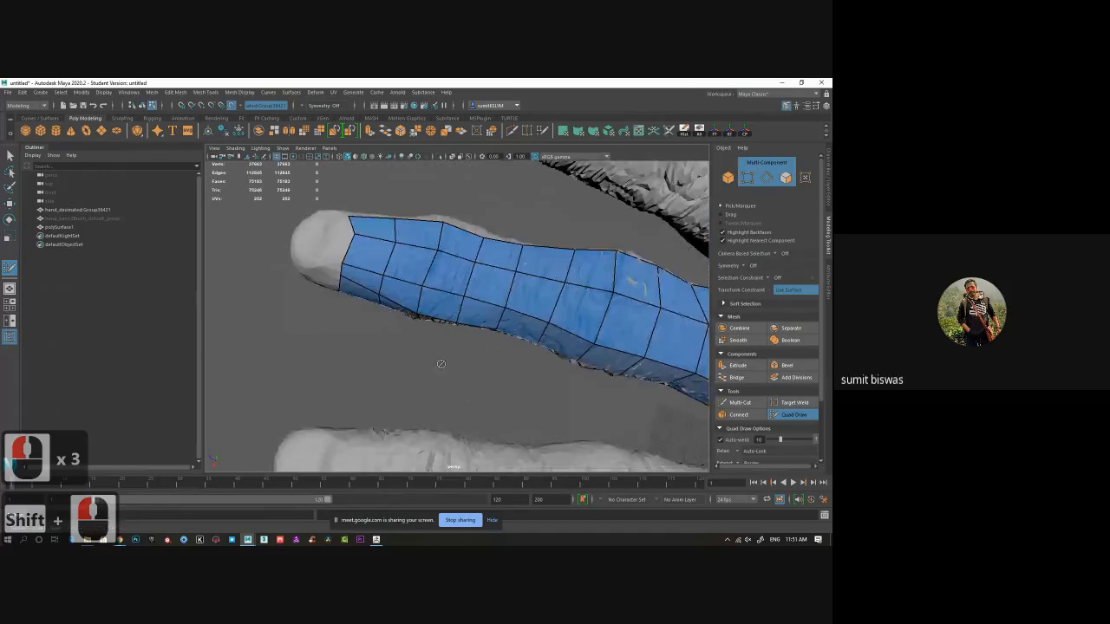
pyautogui.moveTo(443, 295)
pyautogui.keyDown('shift'); pyautogui.mouseDown()
pyautogui.moveTo(726, 341)
pyautogui.moveTo(590, 319)
pyautogui.moveTo(557, 295)
pyautogui.mouseUp(); pyautogui.keyUp('shift')
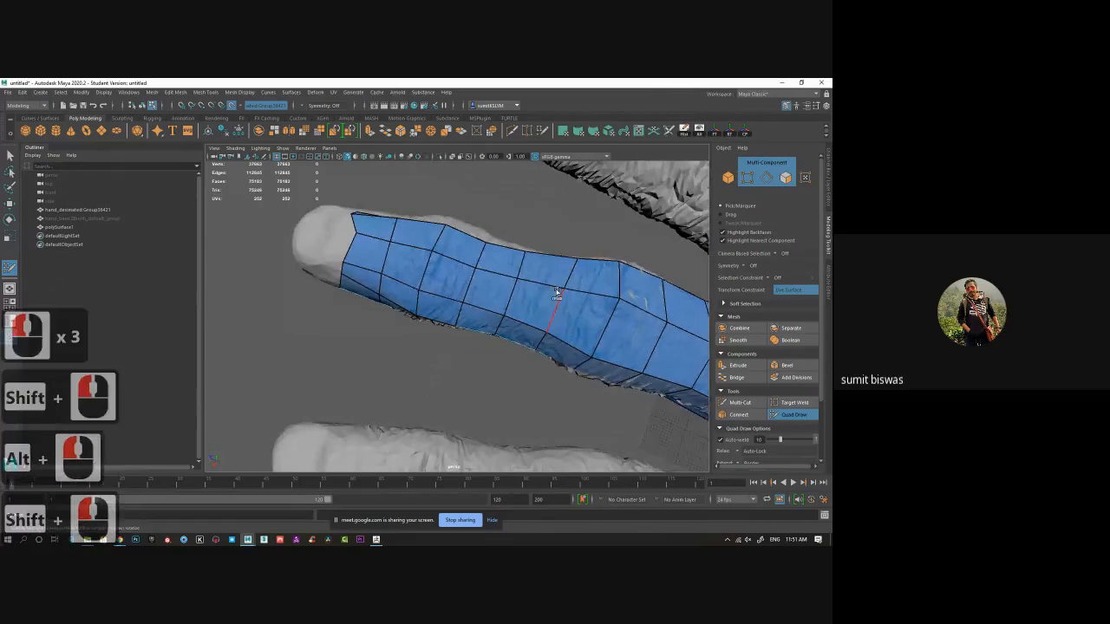
pyautogui.keyDown('alt'); pyautogui.moveTo(538, 196); pyautogui.dragTo(518, 266); pyautogui.keyUp('alt')
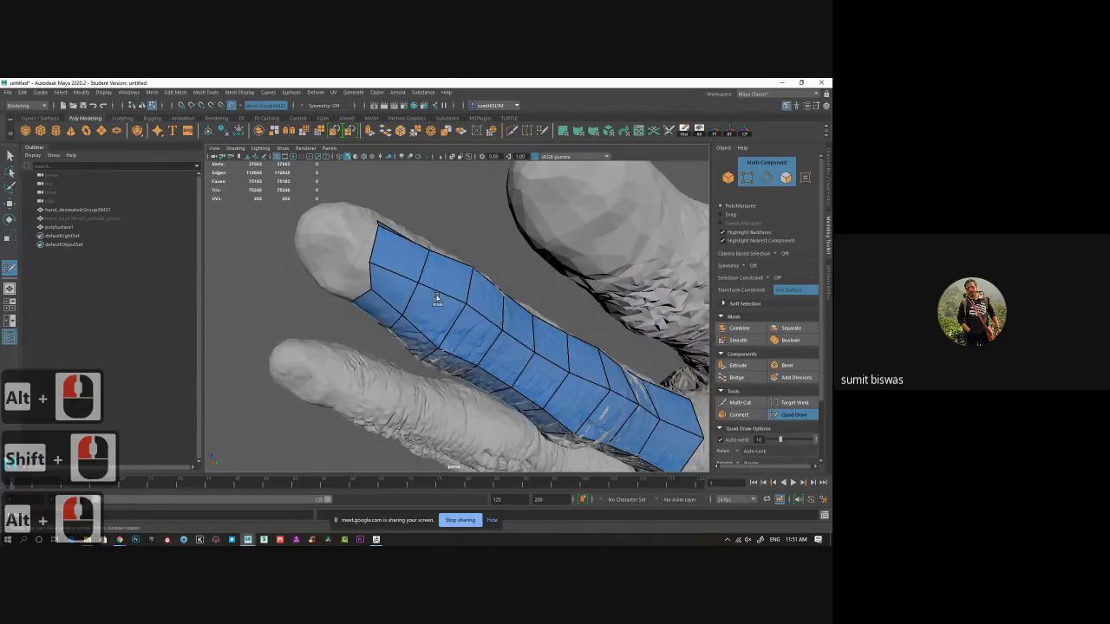
# Extend the quad strip further along the finger toward the fingertip with Quad Draw.
pyautogui.moveTo(640, 427)
pyautogui.keyDown('shift'); pyautogui.mouseDown()
pyautogui.moveTo(587, 404)
pyautogui.moveTo(524, 333)
pyautogui.mouseUp(); pyautogui.keyUp('shift')
pyautogui.keyDown('alt'); pyautogui.moveTo(524, 334); pyautogui.dragTo(509, 347, button='middle'); pyautogui.keyUp('alt')
pyautogui.keyDown('alt'); pyautogui.moveTo(509, 347); pyautogui.dragTo(534, 363, button='right'); pyautogui.keyUp('alt')
pyautogui.keyDown('alt'); pyautogui.moveTo(534, 363); pyautogui.dragTo(505, 377, button='middle'); pyautogui.keyUp('alt')
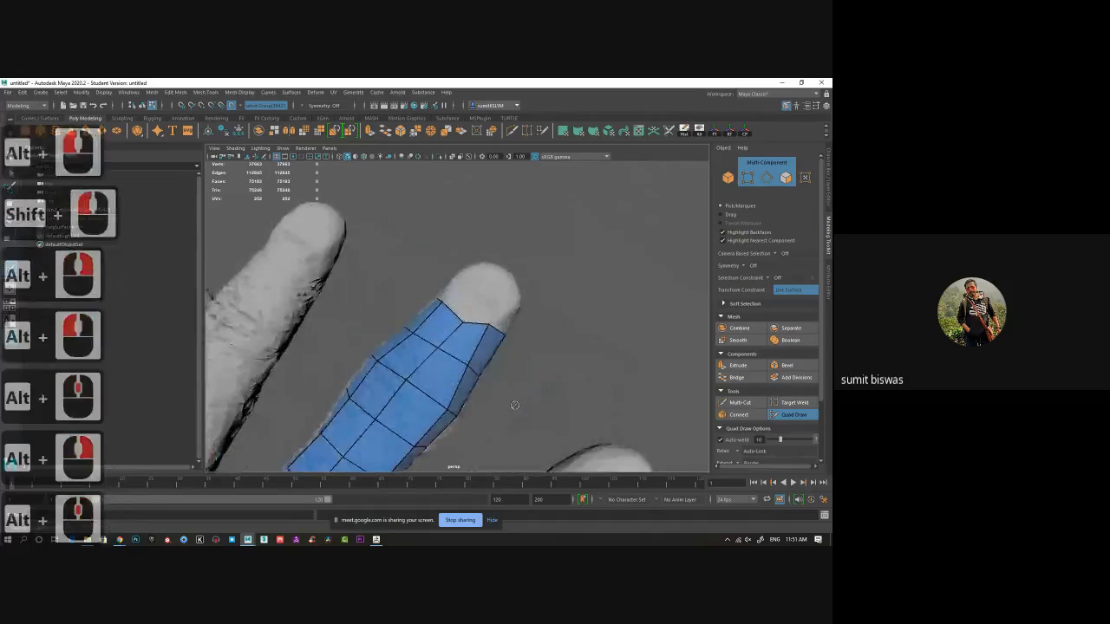
pyautogui.keyDown('alt'); pyautogui.moveTo(506, 376); pyautogui.dragTo(496, 371, button='right'); pyautogui.keyUp('alt')
pyautogui.click(467, 307)
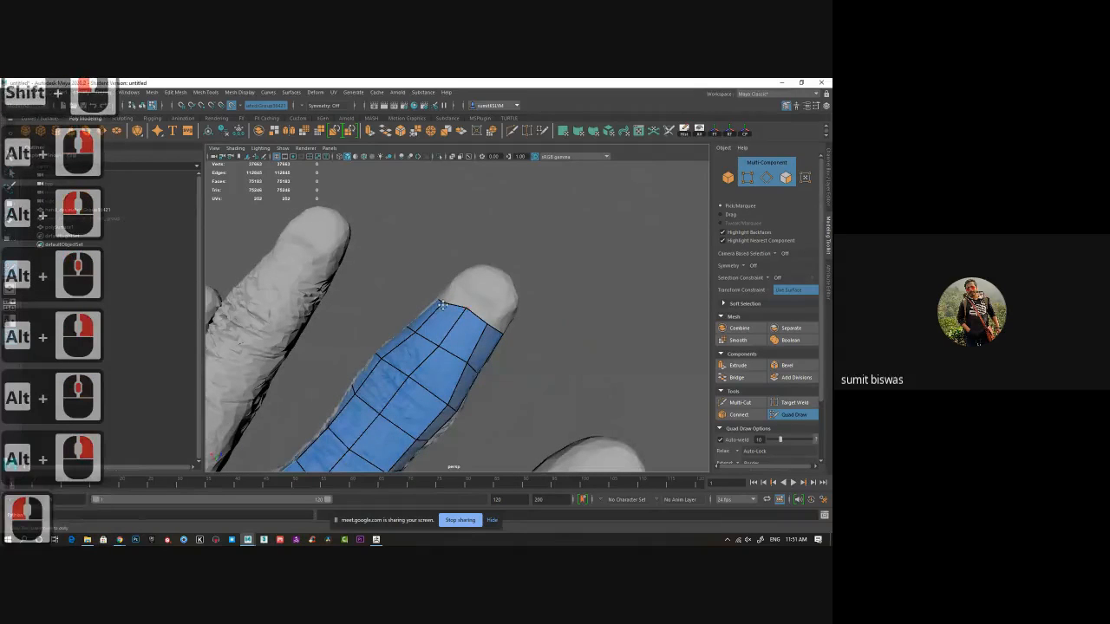
pyautogui.moveTo(441, 302); pyautogui.dragTo(451, 297)
pyautogui.keyDown('alt'); pyautogui.moveTo(454, 354); pyautogui.dragTo(482, 310); pyautogui.keyUp('alt')
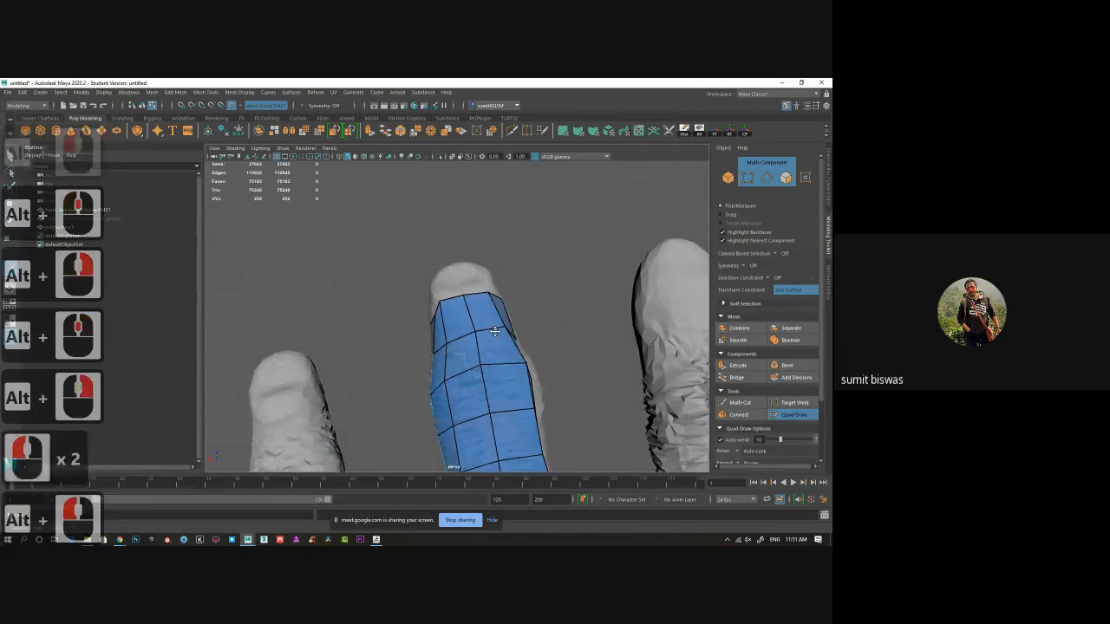
pyautogui.keyDown('alt'); pyautogui.moveTo(482, 310); pyautogui.dragTo(478, 324, button='middle'); pyautogui.keyUp('alt')
pyautogui.moveTo(465, 309)
pyautogui.mouseDown()
pyautogui.moveTo(460, 289)
pyautogui.moveTo(466, 300)
pyautogui.mouseUp()
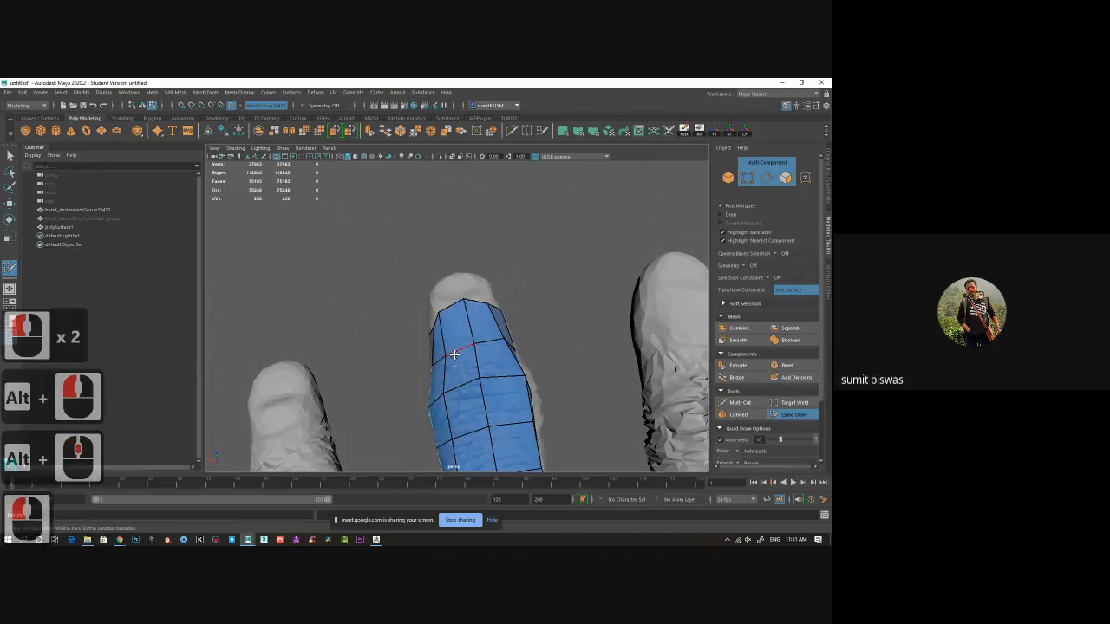
# Adjust the vertices of the strip's end rows near the fingertip to follow the finger's shape.
pyautogui.keyDown('alt'); pyautogui.moveTo(454, 352); pyautogui.dragTo(466, 424); pyautogui.keyUp('alt')
pyautogui.moveTo(484, 293); pyautogui.dragTo(466, 310)
pyautogui.moveTo(484, 261); pyautogui.dragTo(474, 259)
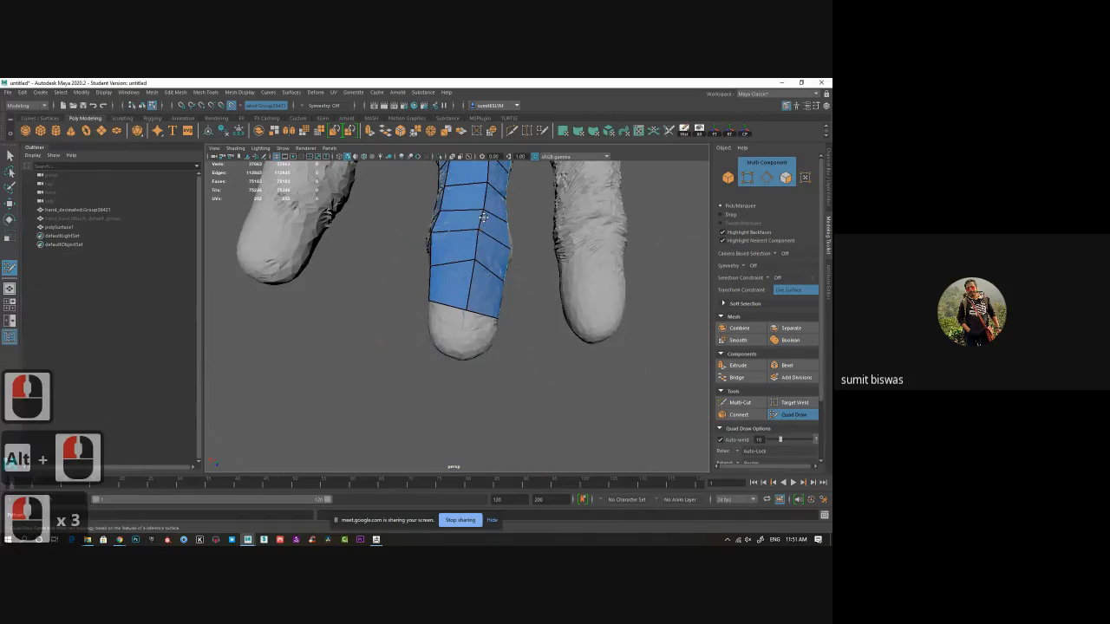
pyautogui.moveTo(483, 218)
pyautogui.mouseDown()
pyautogui.moveTo(485, 193)
pyautogui.moveTo(473, 271)
pyautogui.moveTo(467, 214)
pyautogui.mouseUp()
pyautogui.click(481, 262)
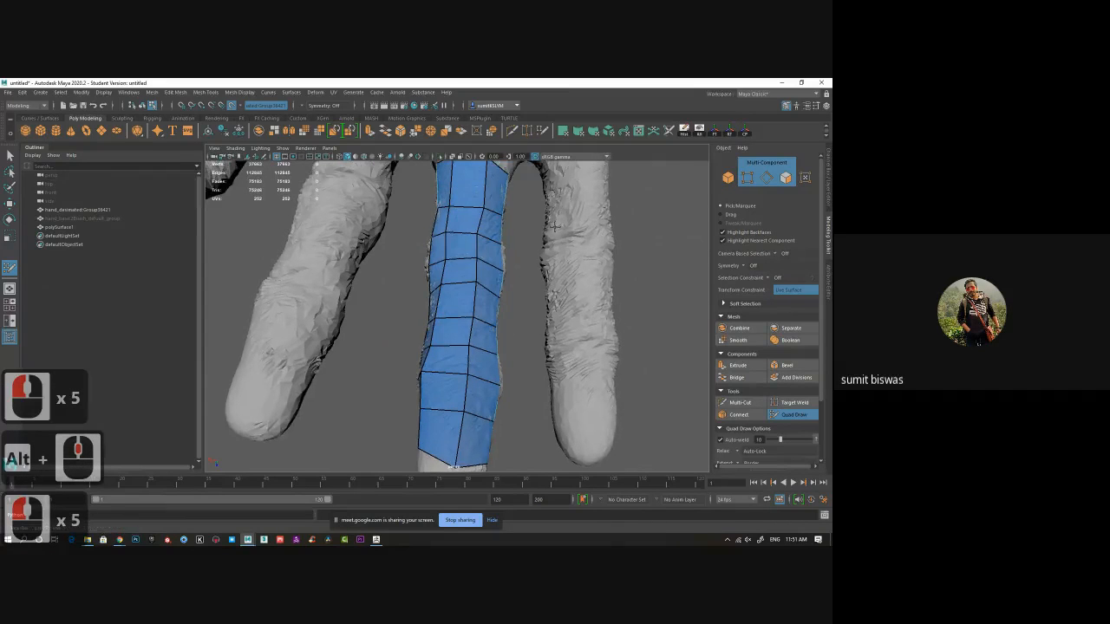
pyautogui.moveTo(559, 188)
pyautogui.keyDown('alt'); pyautogui.mouseDown()
pyautogui.moveTo(480, 201)
pyautogui.moveTo(556, 428)
pyautogui.moveTo(568, 306)
pyautogui.moveTo(503, 443)
pyautogui.mouseUp(); pyautogui.keyUp('alt')
pyautogui.click(479, 201)
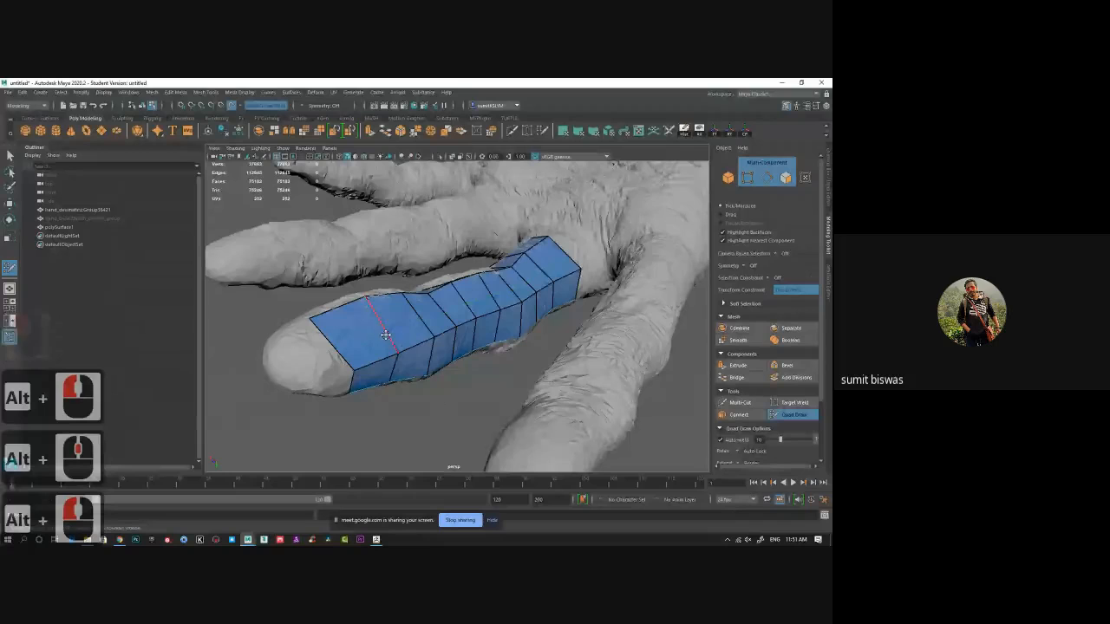
# Insert additional edge loops across the finger's quad strip.
pyautogui.keyDown('ctrl'); pyautogui.click(386, 325); pyautogui.keyUp('ctrl')
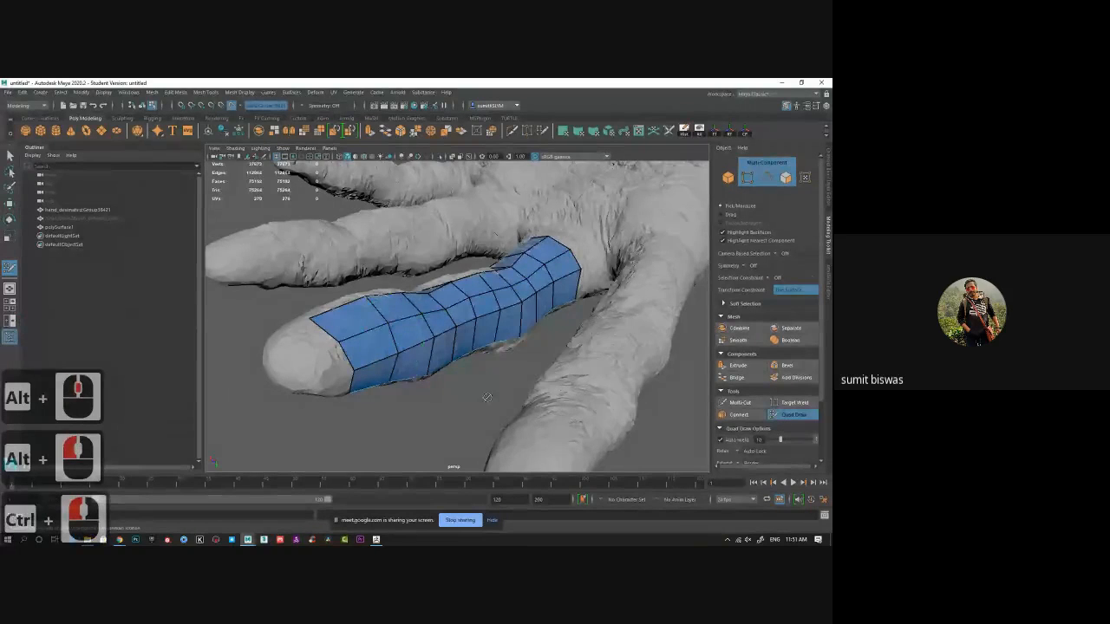
pyautogui.keyDown('alt'); pyautogui.moveTo(508, 405); pyautogui.dragTo(536, 413); pyautogui.keyUp('alt')
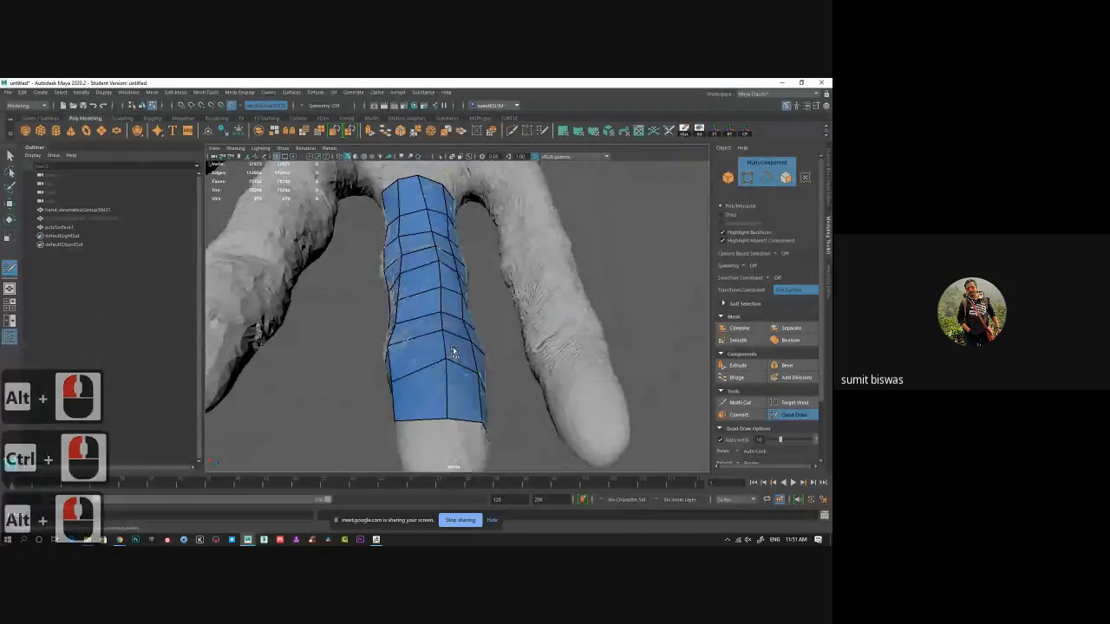
pyautogui.moveTo(440, 282)
pyautogui.keyDown('shift'); pyautogui.mouseDown()
pyautogui.moveTo(423, 215)
pyautogui.moveTo(471, 304)
pyautogui.moveTo(520, 269)
pyautogui.mouseUp(); pyautogui.keyUp('shift')
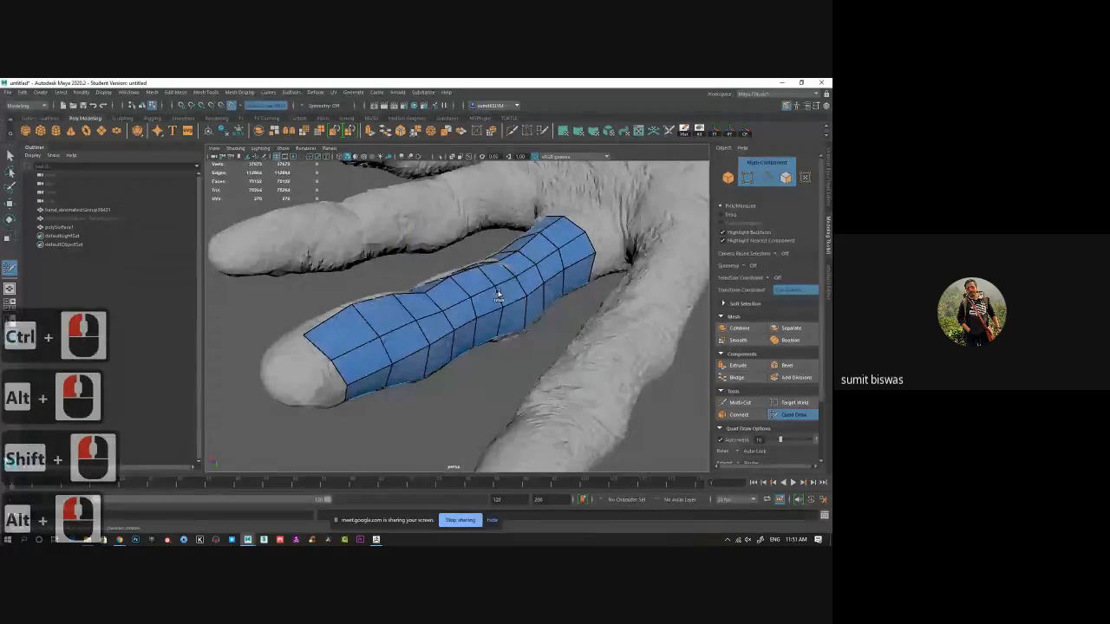
pyautogui.moveTo(501, 312)
pyautogui.keyDown('shift'); pyautogui.mouseDown()
pyautogui.moveTo(415, 319)
pyautogui.moveTo(376, 371)
pyautogui.moveTo(434, 279)
pyautogui.moveTo(546, 292)
pyautogui.mouseUp(); pyautogui.keyUp('shift')
pyautogui.click(370, 350)
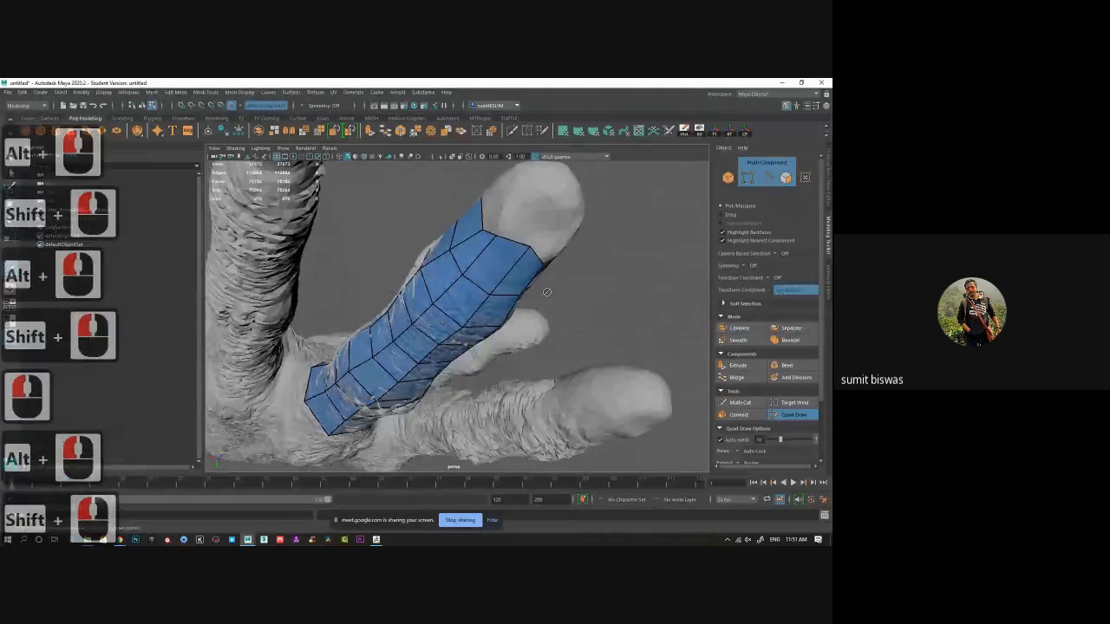
# Tweak the vertices at the strip's fingertip end to fit the finger surface.
pyautogui.click(456, 246)
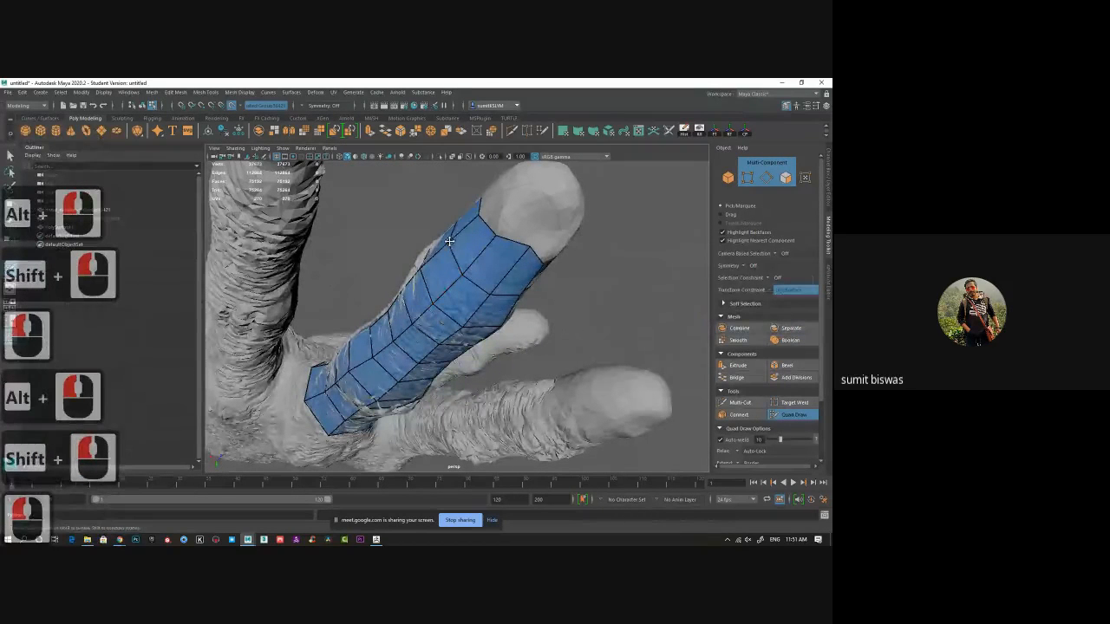
pyautogui.click(450, 243)
pyautogui.keyDown('shift'); pyautogui.moveTo(478, 258); pyautogui.dragTo(496, 232); pyautogui.keyUp('shift')
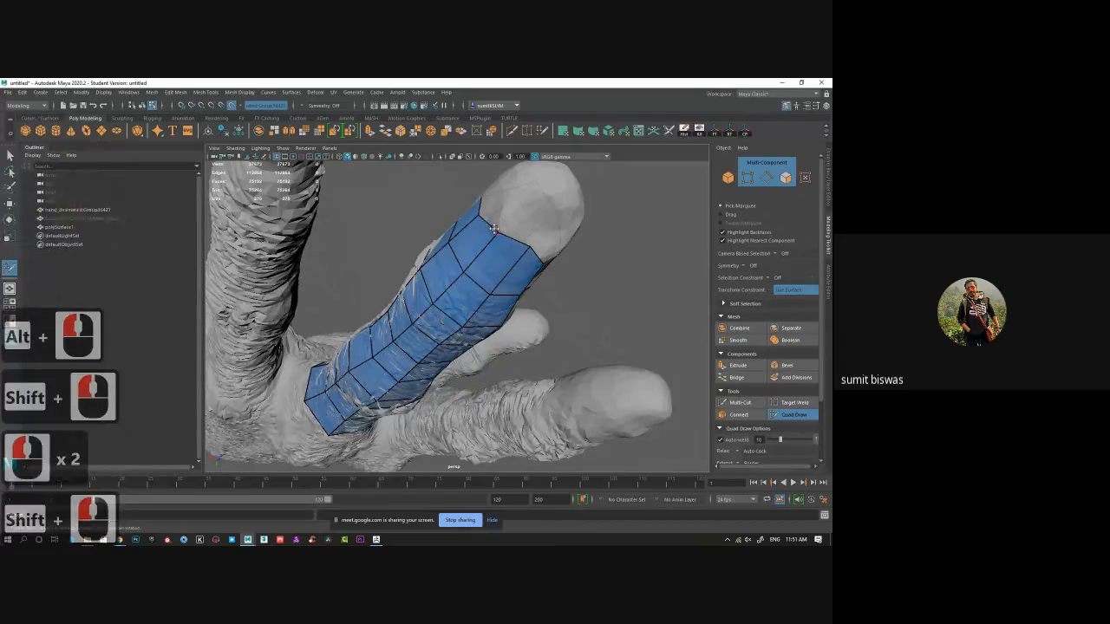
pyautogui.click(494, 229)
pyautogui.click(483, 212)
pyautogui.keyDown('alt'); pyautogui.moveTo(598, 251); pyautogui.dragTo(356, 294); pyautogui.keyUp('alt')
pyautogui.click(329, 291)
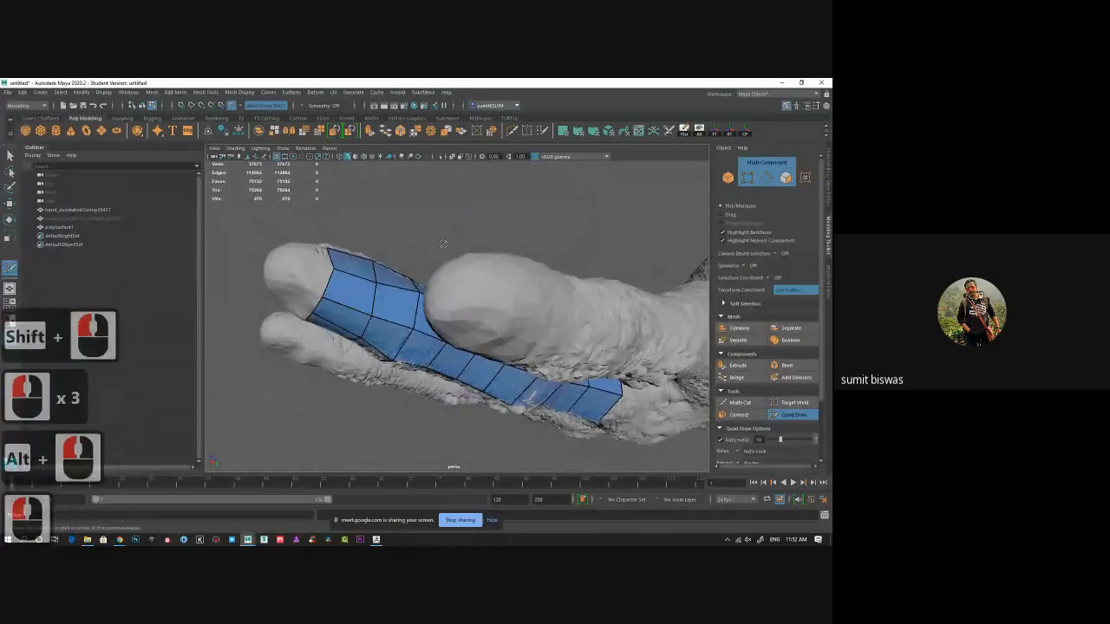
pyautogui.keyDown('alt'); pyautogui.moveTo(443, 244); pyautogui.dragTo(448, 352); pyautogui.keyUp('alt')
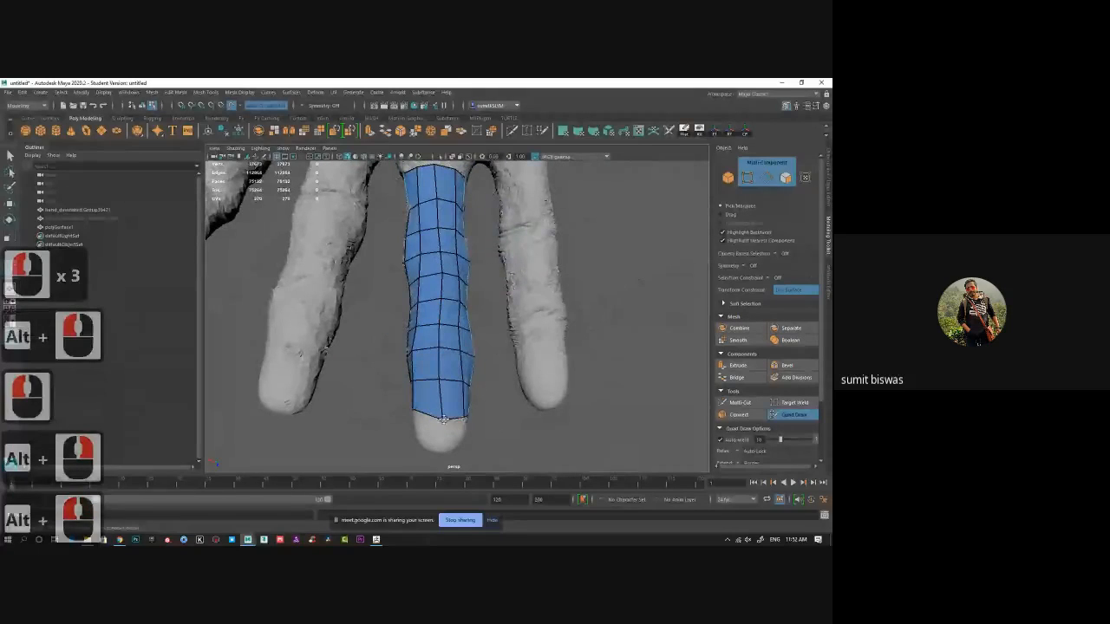
# Extend the strip's end edges over the fingertip to form a ring of quads around the tip.
pyautogui.moveTo(443, 419); pyautogui.dragTo(443, 414)
pyautogui.keyDown('alt'); pyautogui.moveTo(488, 430); pyautogui.dragTo(493, 372, button='middle'); pyautogui.keyUp('alt')
pyautogui.keyDown('alt'); pyautogui.moveTo(493, 372); pyautogui.dragTo(485, 429, button='right'); pyautogui.keyUp('alt')
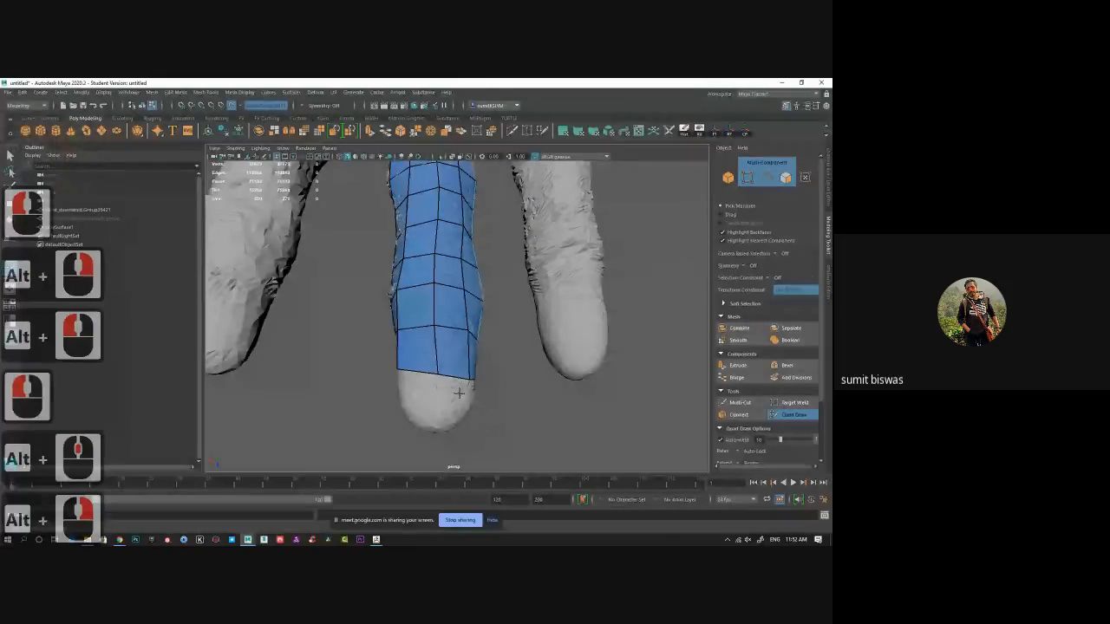
pyautogui.press('Tab')
pyautogui.moveTo(459, 389)
pyautogui.mouseDown()
pyautogui.moveTo(445, 396)
pyautogui.moveTo(454, 422)
pyautogui.moveTo(506, 374)
pyautogui.moveTo(509, 337)
pyautogui.moveTo(507, 420)
pyautogui.moveTo(490, 382)
pyautogui.mouseUp()
pyautogui.keyDown('alt'); pyautogui.moveTo(485, 338); pyautogui.dragTo(492, 381, button='middle'); pyautogui.keyUp('alt')
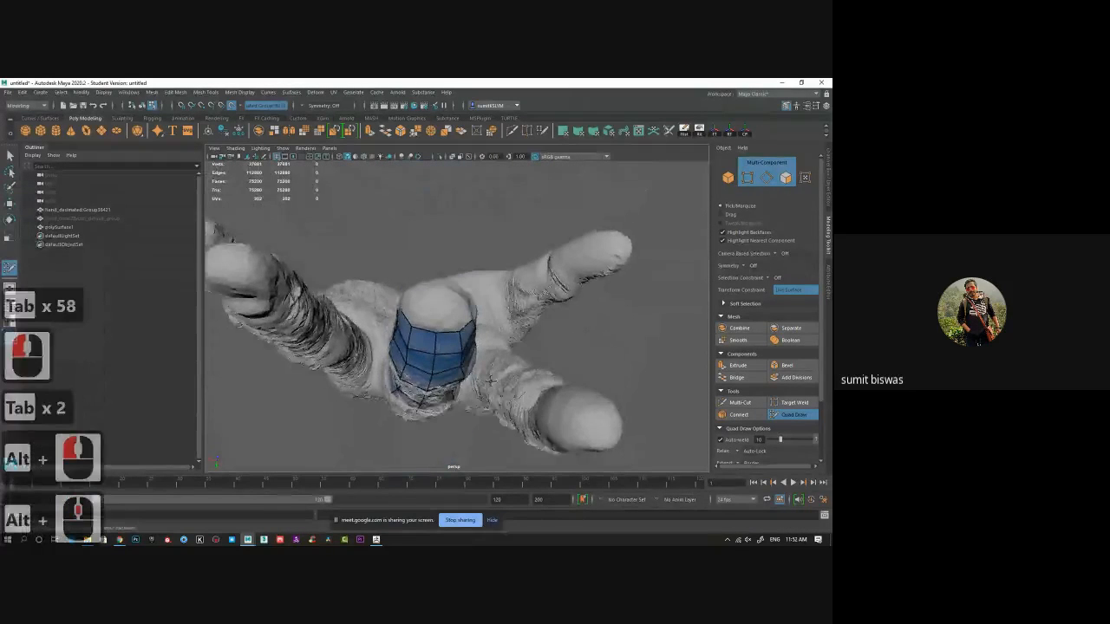
pyautogui.keyDown('alt'); pyautogui.moveTo(473, 351); pyautogui.dragTo(475, 373, button='right'); pyautogui.keyUp('alt')
pyautogui.keyDown('alt'); pyautogui.moveTo(413, 325); pyautogui.dragTo(470, 335); pyautogui.keyUp('alt')
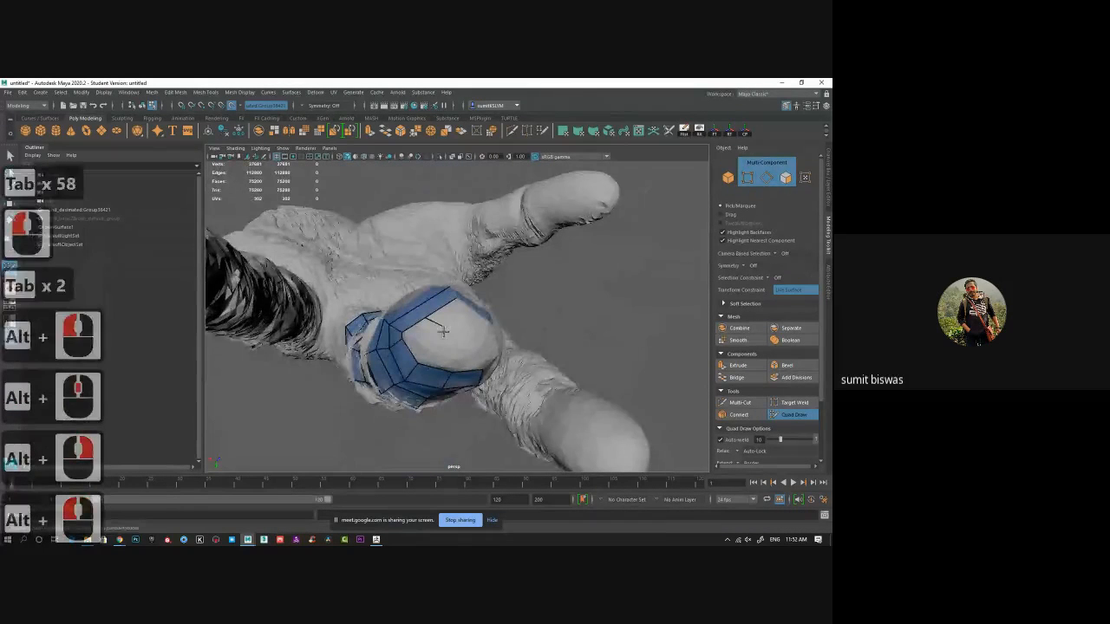
pyautogui.click(409, 349)
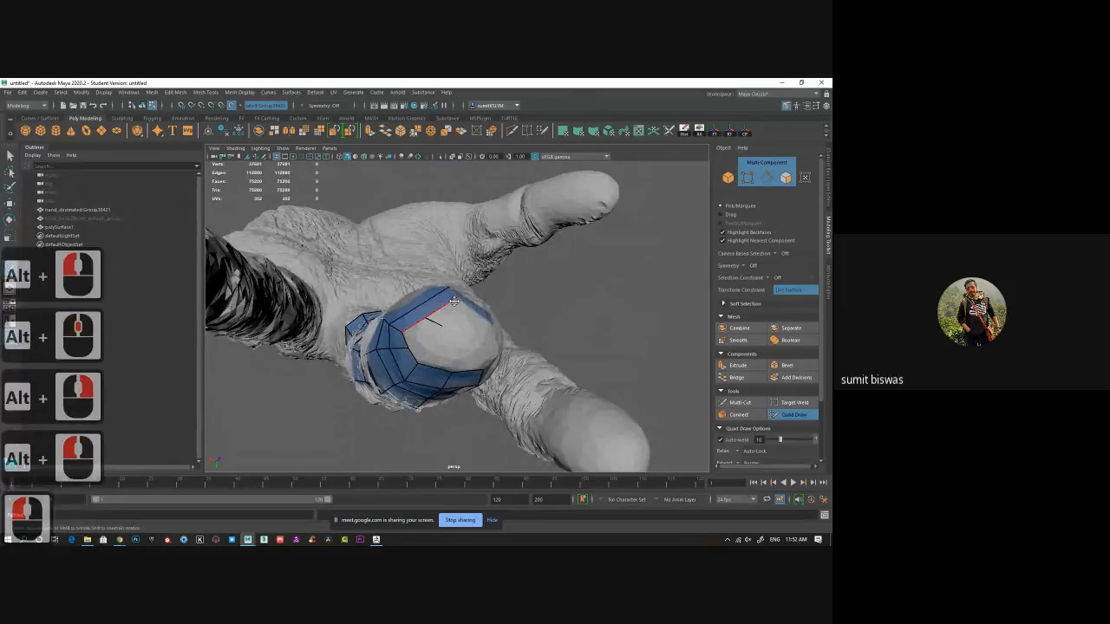
pyautogui.click(455, 300)
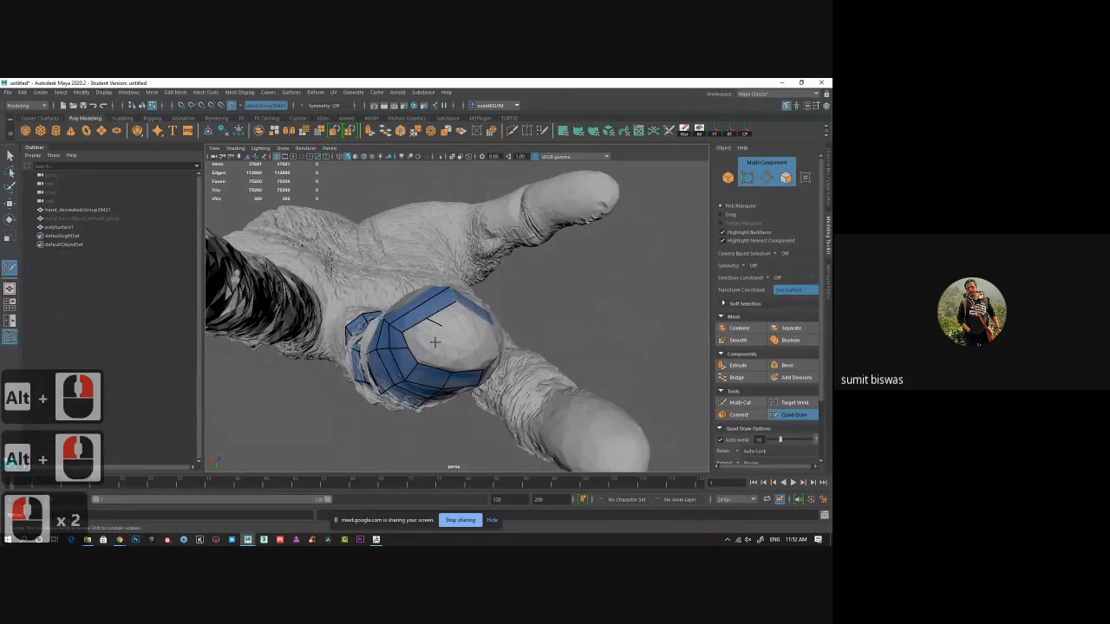
pyautogui.keyDown('alt'); pyautogui.moveTo(436, 342); pyautogui.dragTo(441, 347); pyautogui.keyUp('alt')
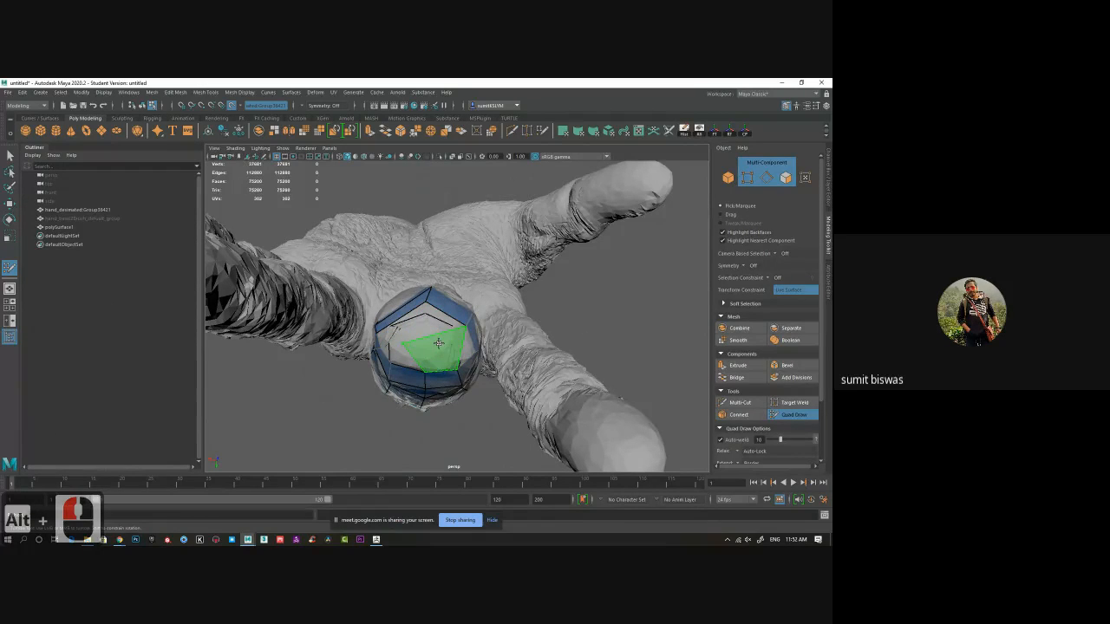
# Try filling the opening at the fingertip cap with quads, then undo the last four operations.
pyautogui.keyDown('alt'); pyautogui.moveTo(456, 346); pyautogui.dragTo(420, 326); pyautogui.keyUp('alt')
pyautogui.keyDown('shift'); pyautogui.click(419, 326); pyautogui.keyUp('shift')
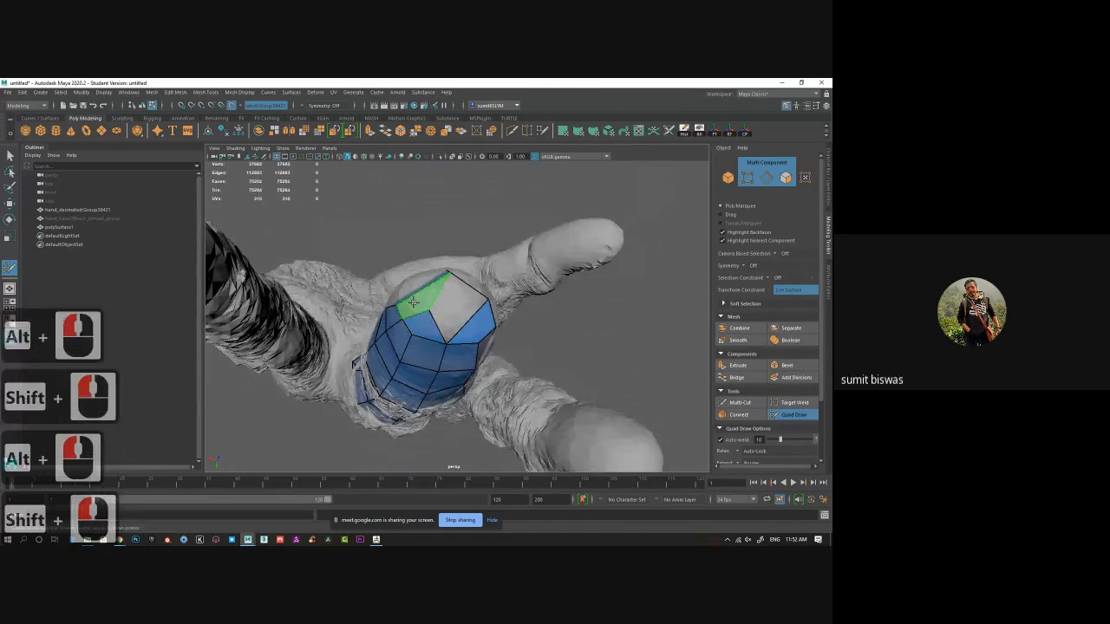
pyautogui.keyDown('shift'); pyautogui.click(413, 301); pyautogui.keyUp('shift')
pyautogui.keyDown('alt'); pyautogui.moveTo(607, 338); pyautogui.dragTo(693, 351); pyautogui.keyUp('alt')
pyautogui.hotkey('ctrl', 'z')
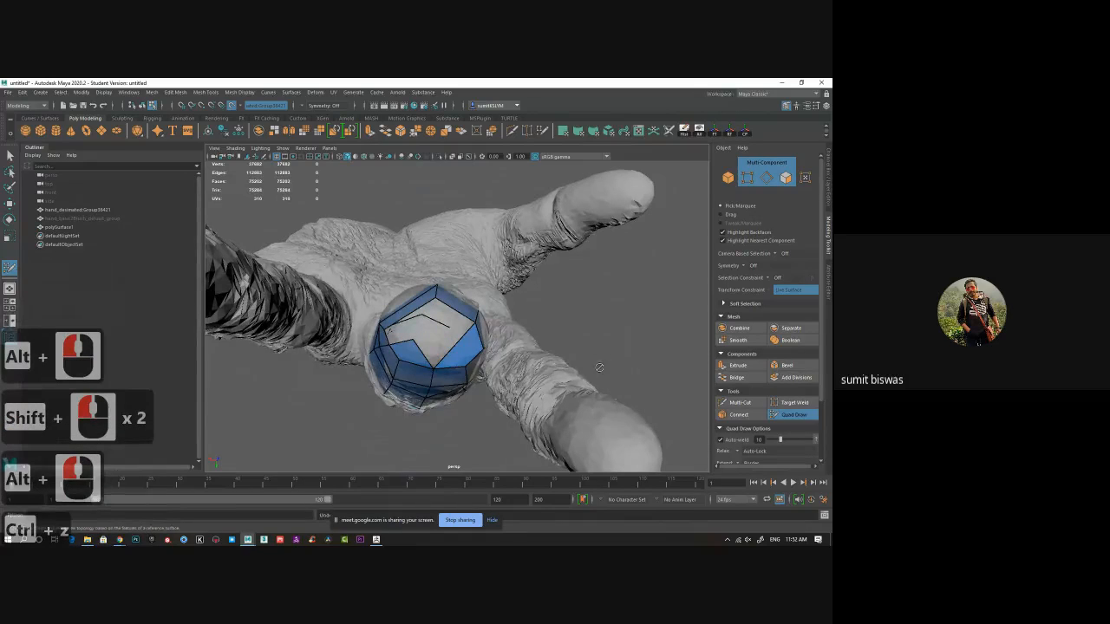
pyautogui.hotkey('ctrl', 'z')
pyautogui.hotkey('ctrl', 'z')
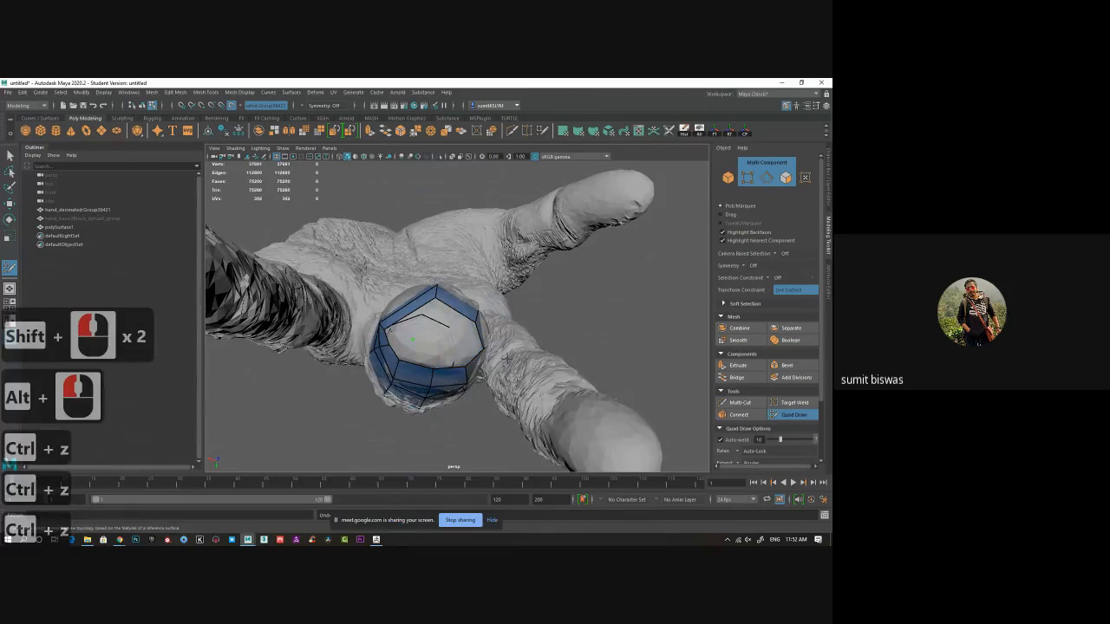
pyautogui.hotkey('ctrl', 'z')
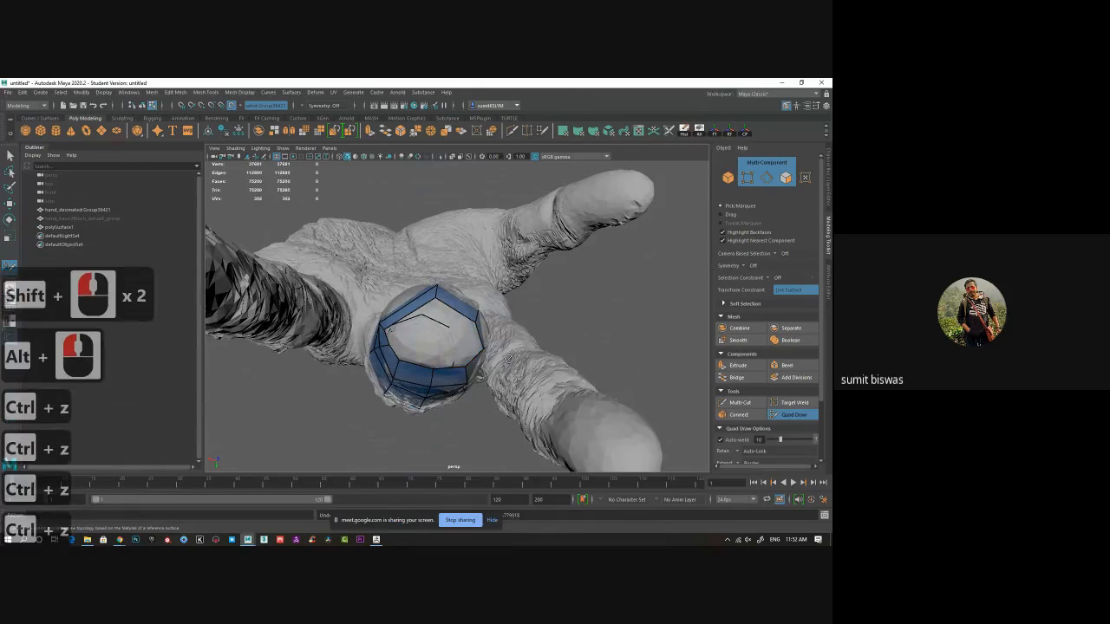
# Place new vertices inside the fingertip opening and fill it with quads to close the cap.
pyautogui.click(422, 336)
pyautogui.click(455, 340)
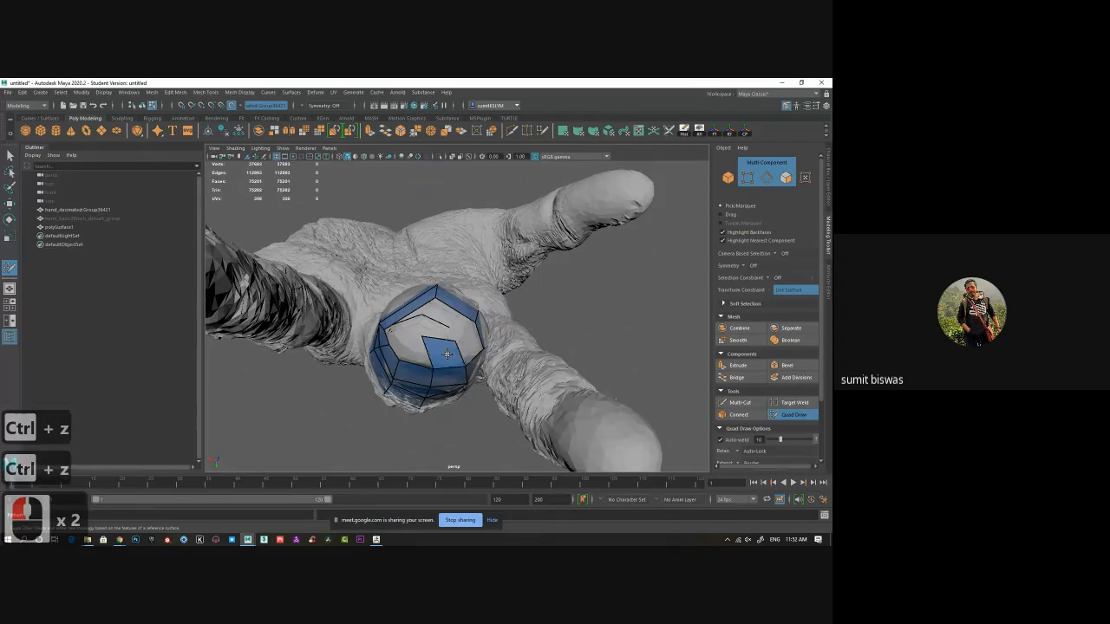
pyautogui.keyDown('shift'); pyautogui.click(444, 353); pyautogui.keyUp('shift')
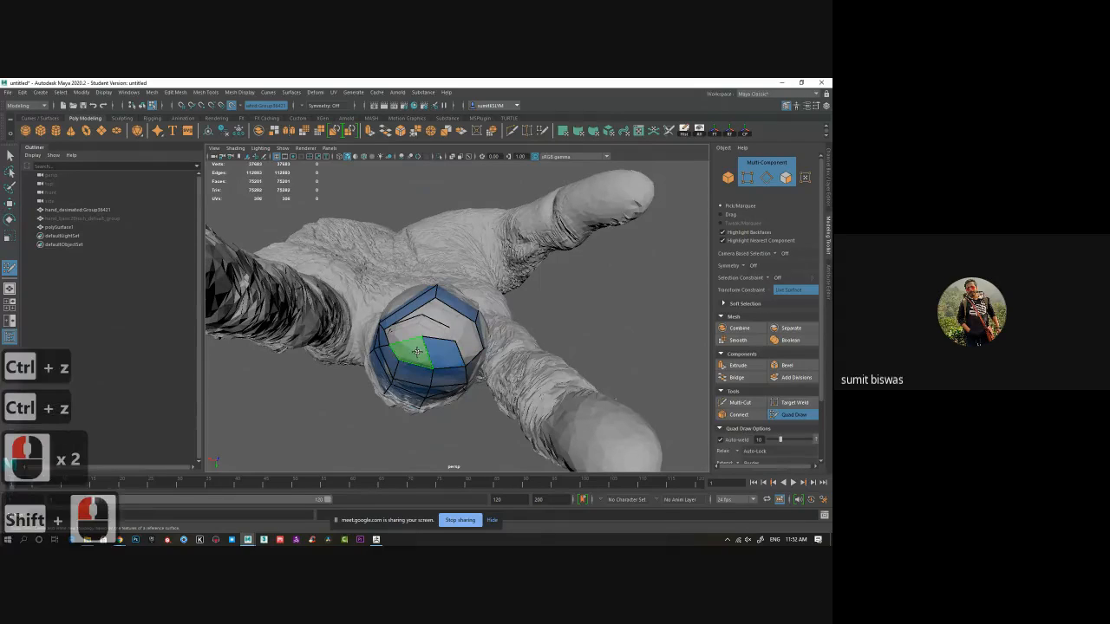
pyautogui.keyDown('shift'); pyautogui.click(466, 347); pyautogui.keyUp('shift')
pyautogui.keyDown('shift'); pyautogui.click(440, 317); pyautogui.keyUp('shift')
pyautogui.keyDown('shift'); pyautogui.click(404, 326); pyautogui.keyUp('shift')
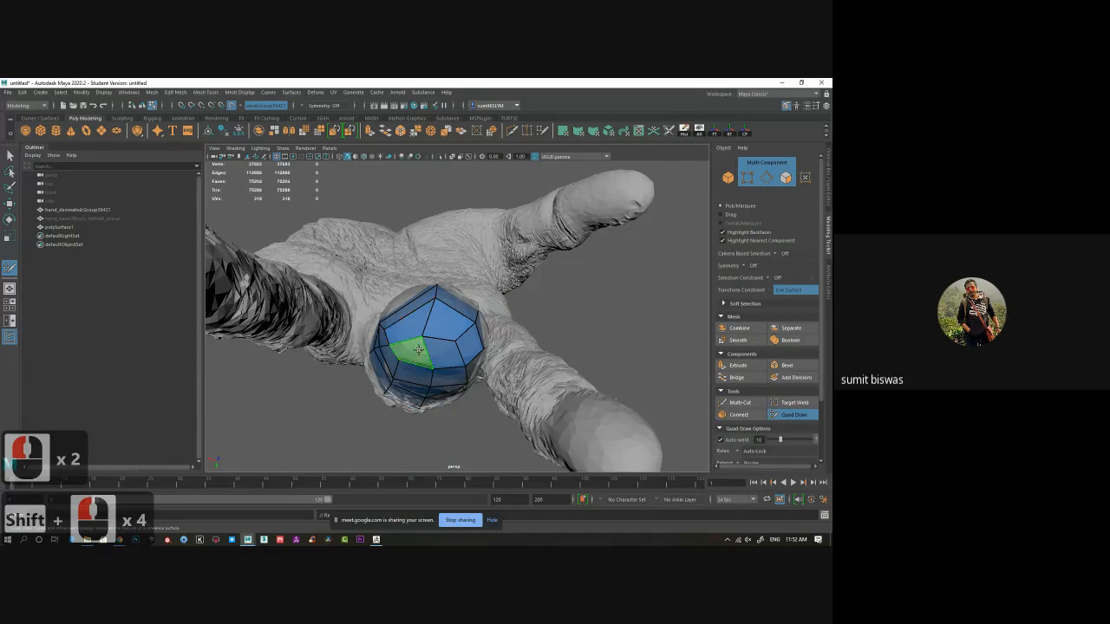
pyautogui.keyDown('shift'); pyautogui.click(418, 350); pyautogui.keyUp('shift')
# Exit Quad Draw after reviewing the finished finger retopology.
pyautogui.keyDown('alt'); pyautogui.moveTo(682, 352); pyautogui.dragTo(573, 364, button='right'); pyautogui.keyUp('alt')
pyautogui.moveTo(572, 364)
pyautogui.keyDown('alt'); pyautogui.mouseDown()
pyautogui.moveTo(581, 303)
pyautogui.moveTo(598, 364)
pyautogui.mouseUp(); pyautogui.keyUp('alt')
pyautogui.keyDown('alt'); pyautogui.moveTo(598, 364); pyautogui.dragTo(564, 380, button='right'); pyautogui.keyUp('alt')
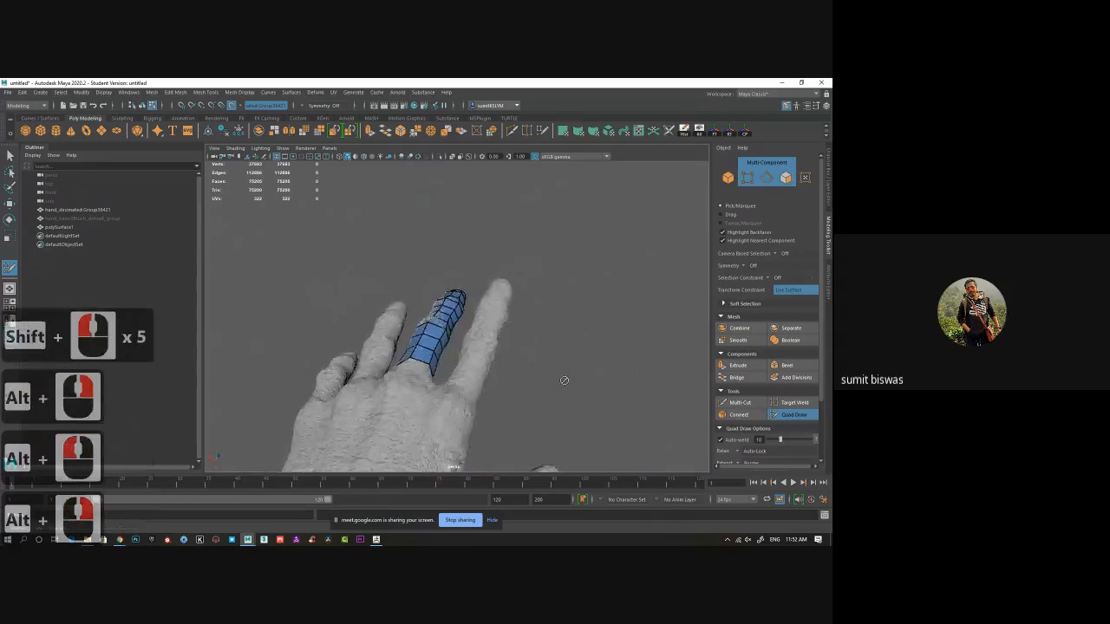
pyautogui.keyDown('alt'); pyautogui.moveTo(564, 381); pyautogui.dragTo(675, 416); pyautogui.keyUp('alt')
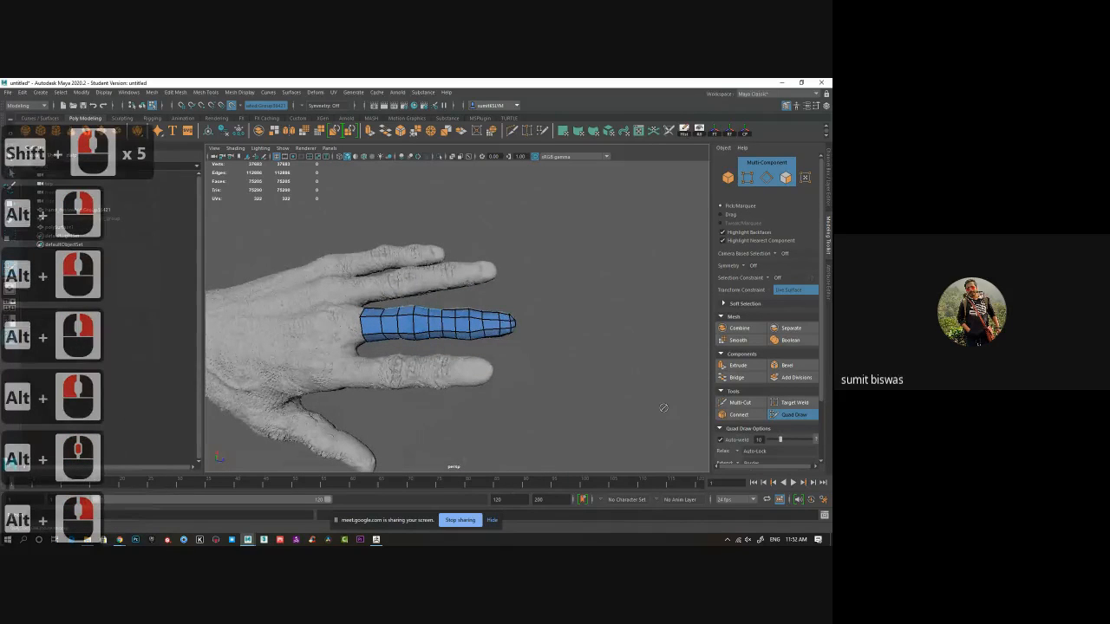
pyautogui.click(794, 416)
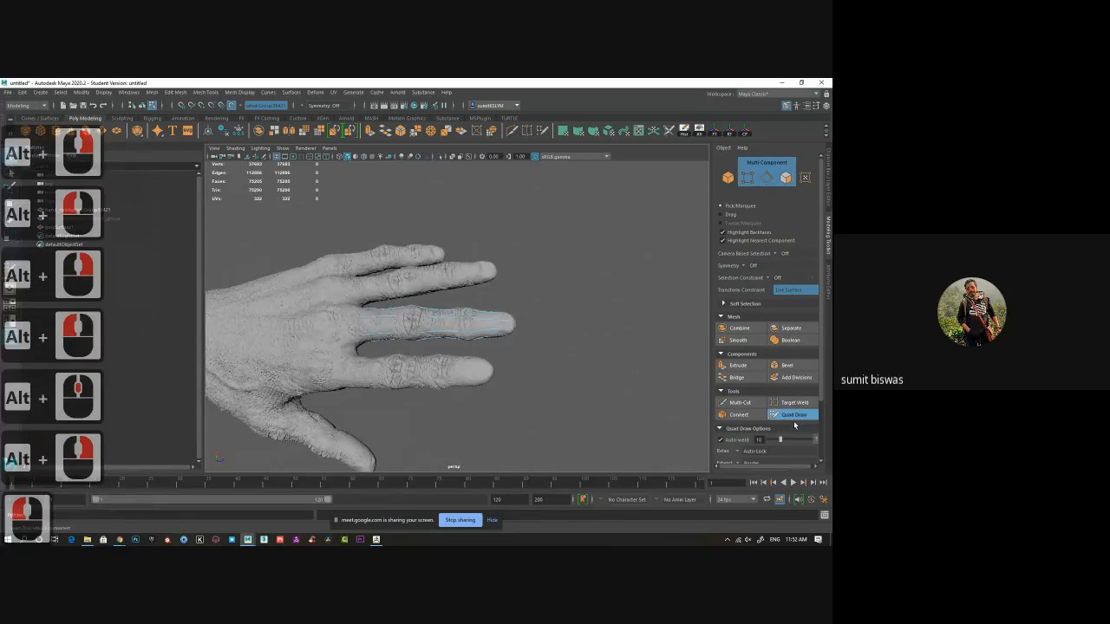
# Switch to the Move tool and select a point on the retopologized finger.
pyautogui.keyDown('alt'); pyautogui.moveTo(548, 369); pyautogui.dragTo(530, 381); pyautogui.keyUp('alt')
pyautogui.press('w')
pyautogui.keyDown('alt'); pyautogui.moveTo(530, 381); pyautogui.dragTo(517, 372, button='middle'); pyautogui.keyUp('alt')
pyautogui.keyDown('alt'); pyautogui.moveTo(517, 372); pyautogui.dragTo(554, 373); pyautogui.keyUp('alt')
pyautogui.click(472, 326)
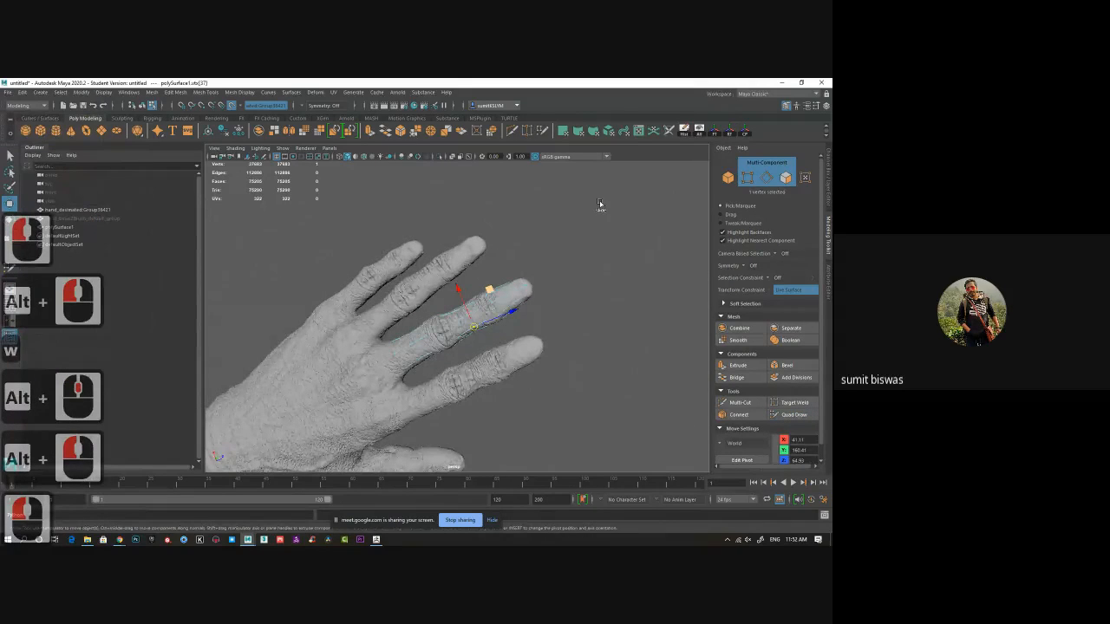
# Turn off Make Live on the hand reference and select the retopologized finger mesh.
pyautogui.click(233, 105)
pyautogui.click(233, 105)
pyautogui.moveTo(497, 292); pyautogui.dragTo(561, 263, button='right')
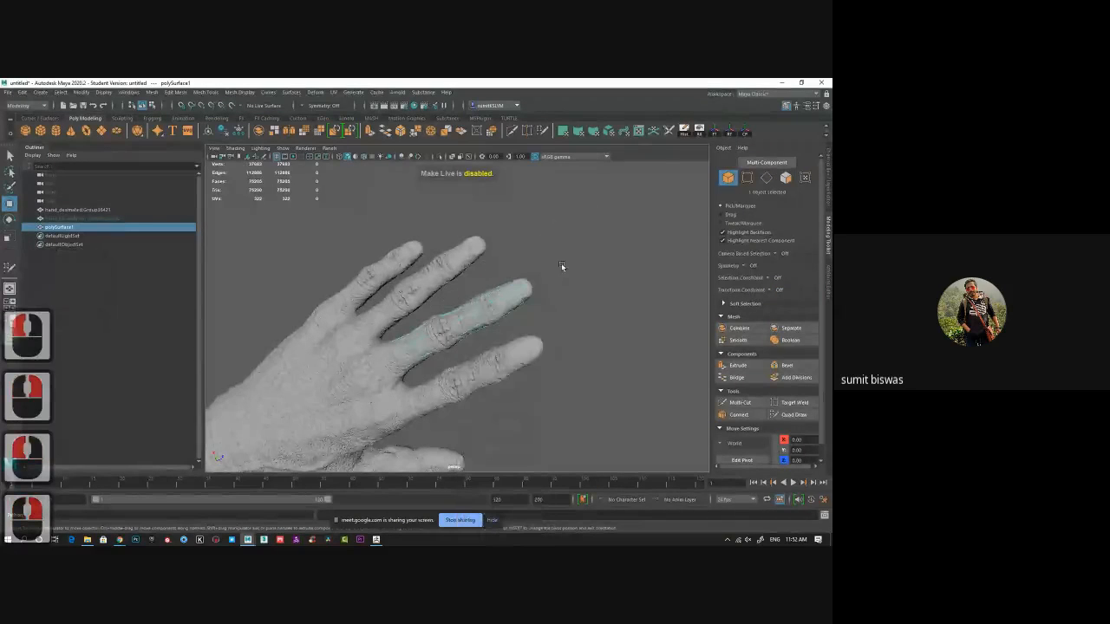
pyautogui.click(507, 293)
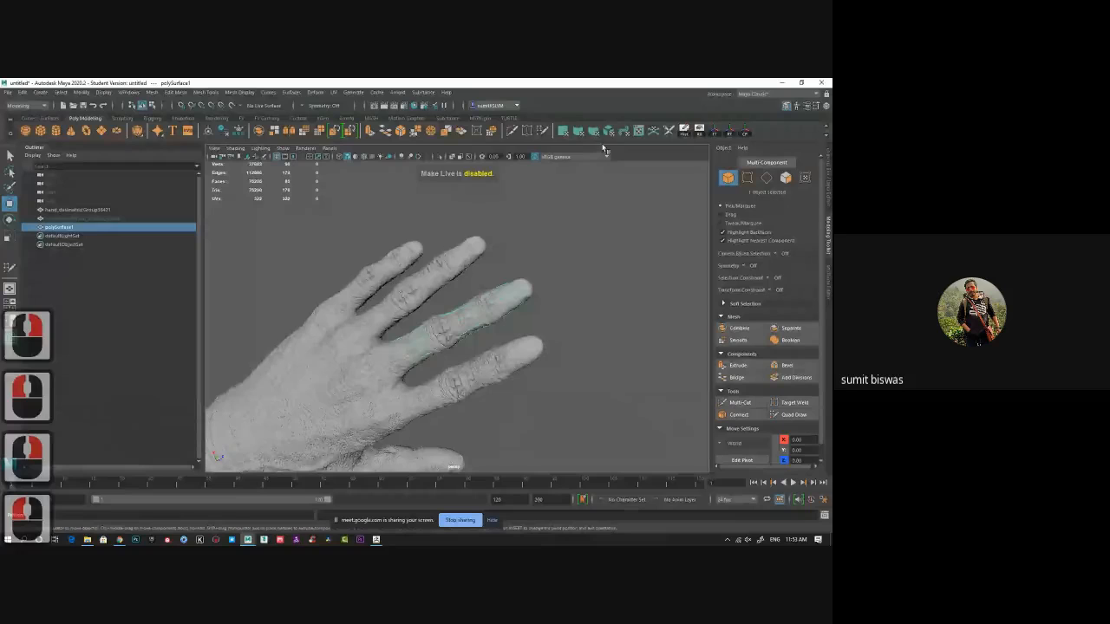
# Center the finger mesh's pivot, duplicate it, and move the copy onto the neighbouring finger.
pyautogui.click(83, 93)
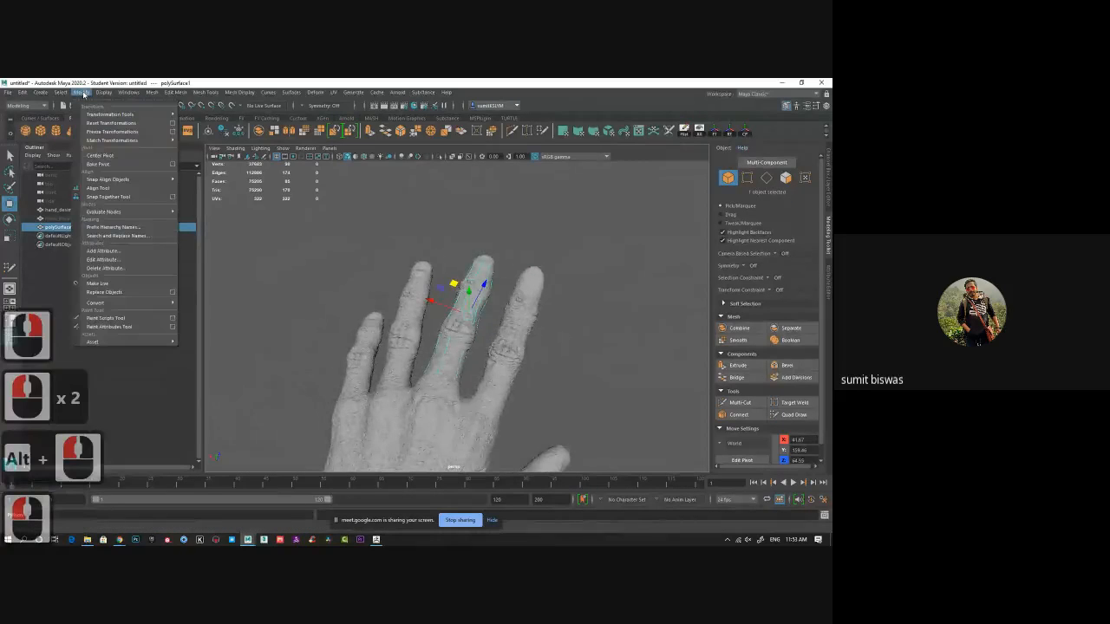
pyautogui.click(109, 156)
pyautogui.keyDown('alt'); pyautogui.moveTo(595, 372); pyautogui.dragTo(425, 356); pyautogui.keyUp('alt')
pyautogui.hotkey('ctrl', 'd')
pyautogui.press('e')
pyautogui.press('w')
pyautogui.press('e')
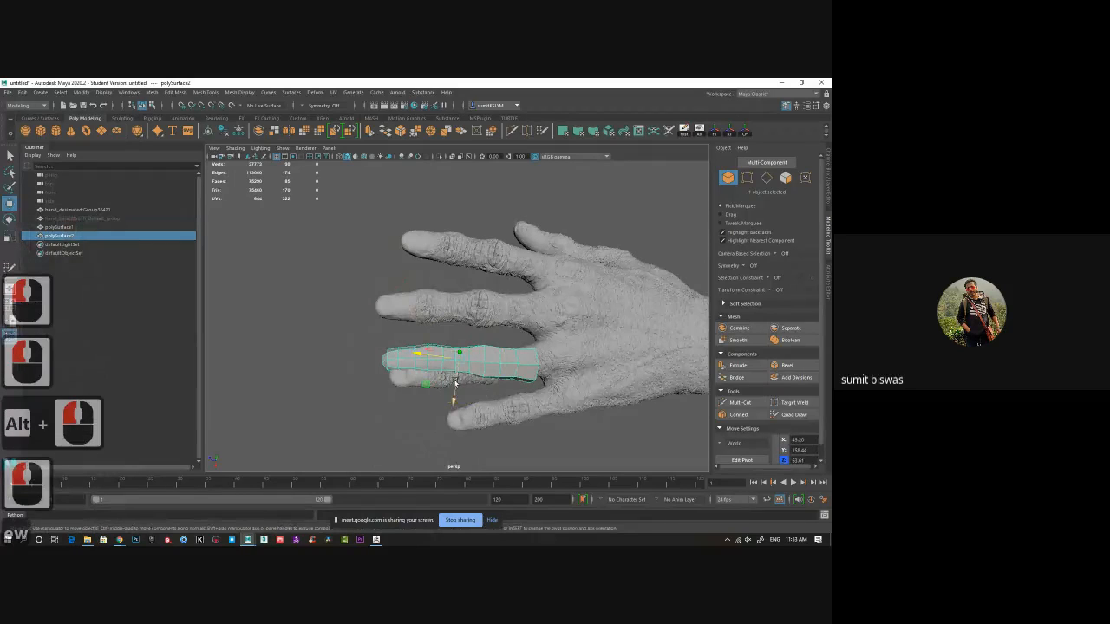
pyautogui.moveTo(443, 389); pyautogui.dragTo(448, 395)
pyautogui.press('w')
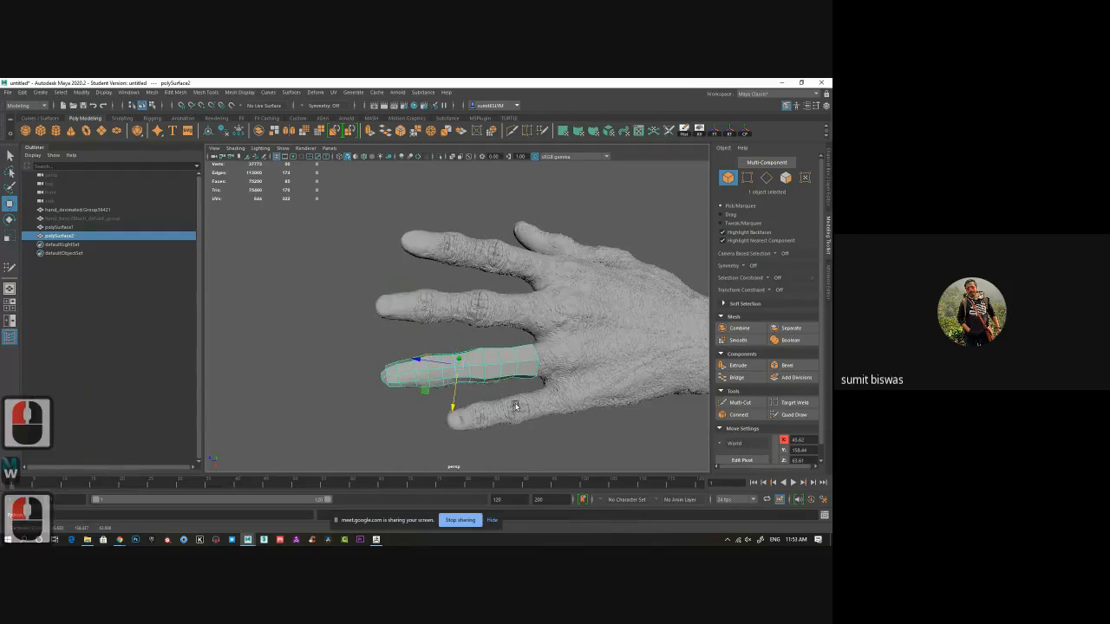
pyautogui.keyDown('alt'); pyautogui.moveTo(455, 409); pyautogui.dragTo(546, 323); pyautogui.keyUp('alt')
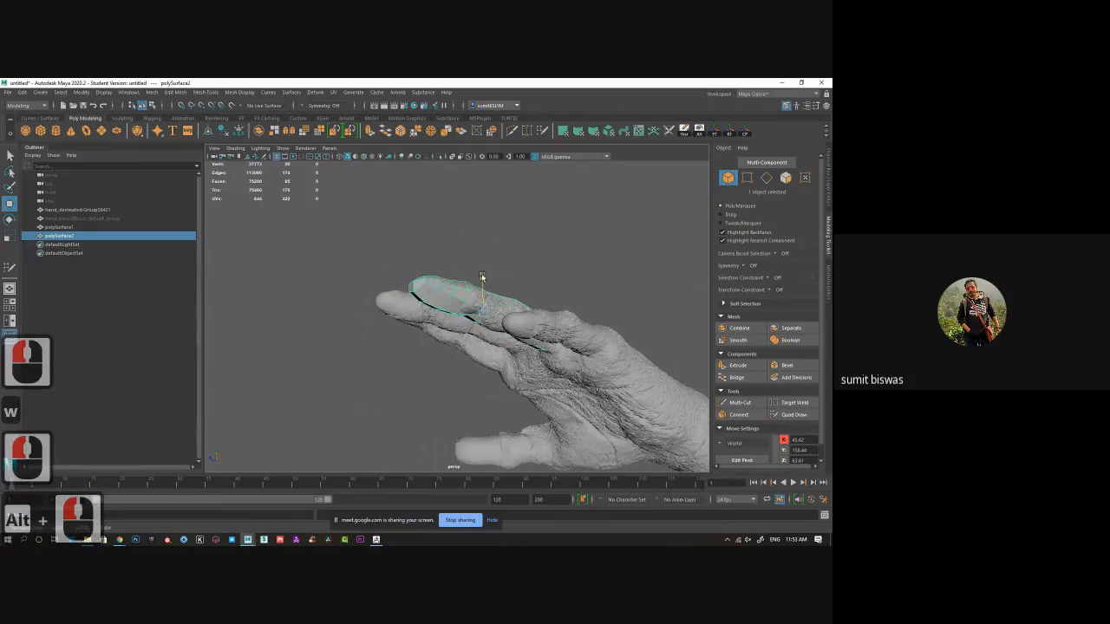
pyautogui.keyDown('alt'); pyautogui.moveTo(518, 263); pyautogui.dragTo(460, 365); pyautogui.keyUp('alt')
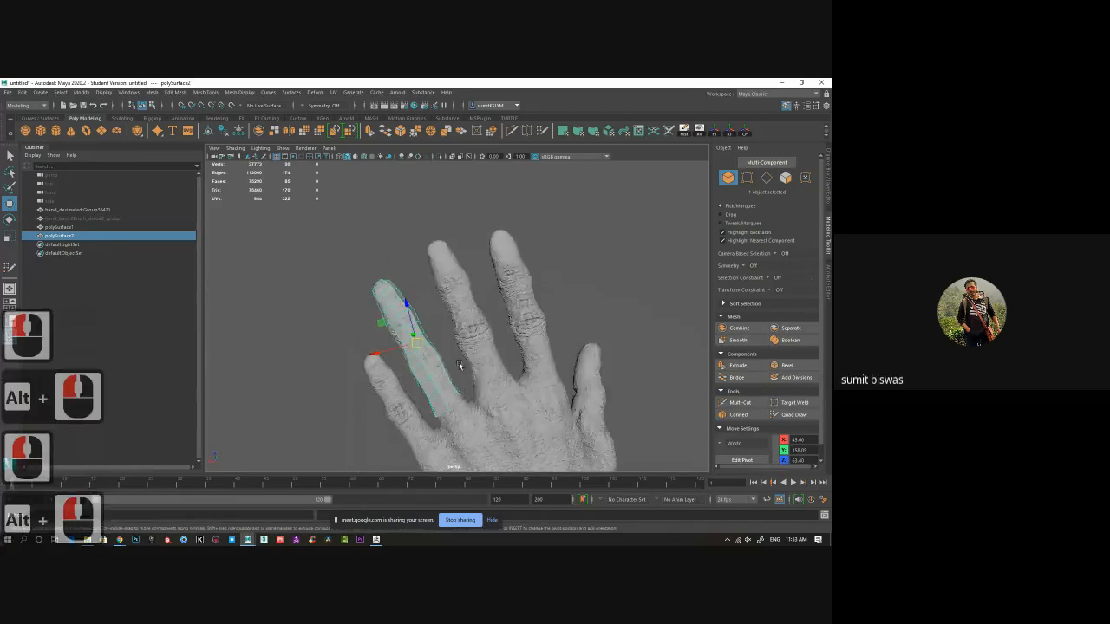
pyautogui.click(437, 253)
pyautogui.click(439, 249)
pyautogui.click(438, 249)
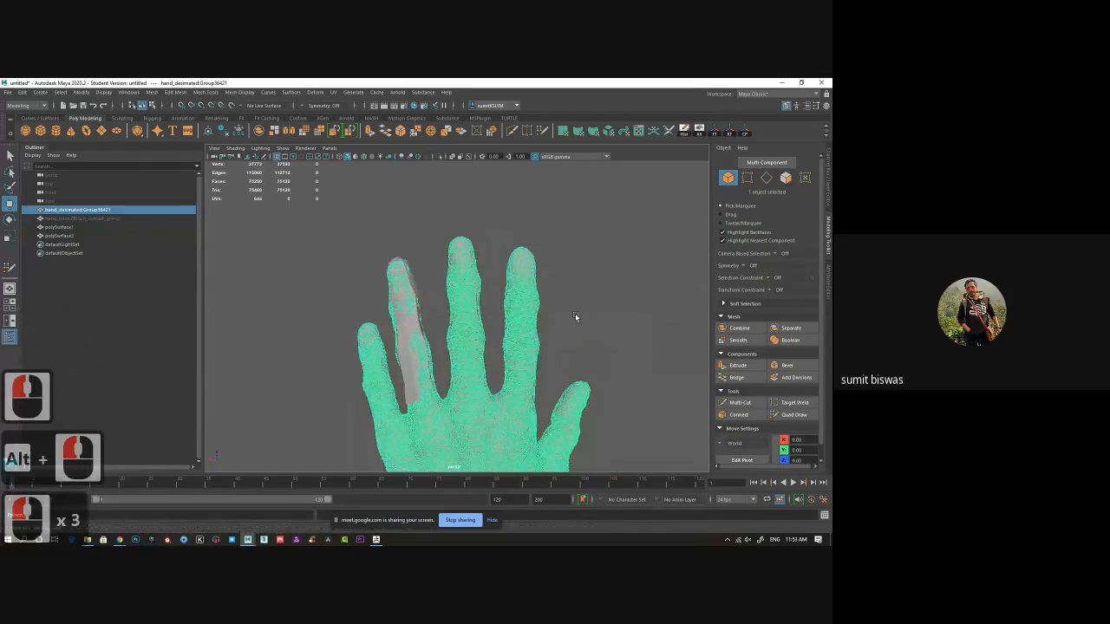
pyautogui.keyDown('alt'); pyautogui.moveTo(575, 313); pyautogui.dragTo(564, 317); pyautogui.keyUp('alt')
pyautogui.hotkey('ctrl', 'z')
pyautogui.hotkey('ctrl', 'z')
pyautogui.hotkey('ctrl', 'z')
pyautogui.hotkey('ctrl', 'z')
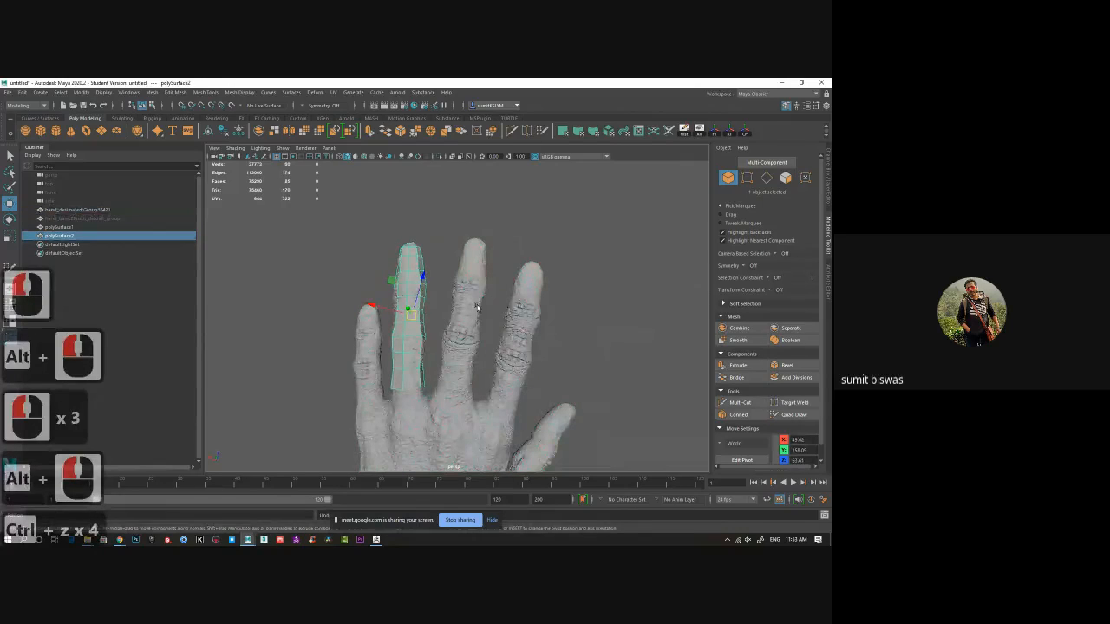
# Duplicate the finger retopology again and move and rotate the copy onto another finger.
pyautogui.click(477, 304)
pyautogui.moveTo(518, 312)
pyautogui.keyDown('alt'); pyautogui.mouseDown()
pyautogui.moveTo(559, 369)
pyautogui.moveTo(514, 298)
pyautogui.mouseUp(); pyautogui.keyUp('alt')
pyautogui.click(521, 302)
pyautogui.keyDown('alt'); pyautogui.moveTo(556, 374); pyautogui.dragTo(447, 341); pyautogui.keyUp('alt')
pyautogui.click(416, 278)
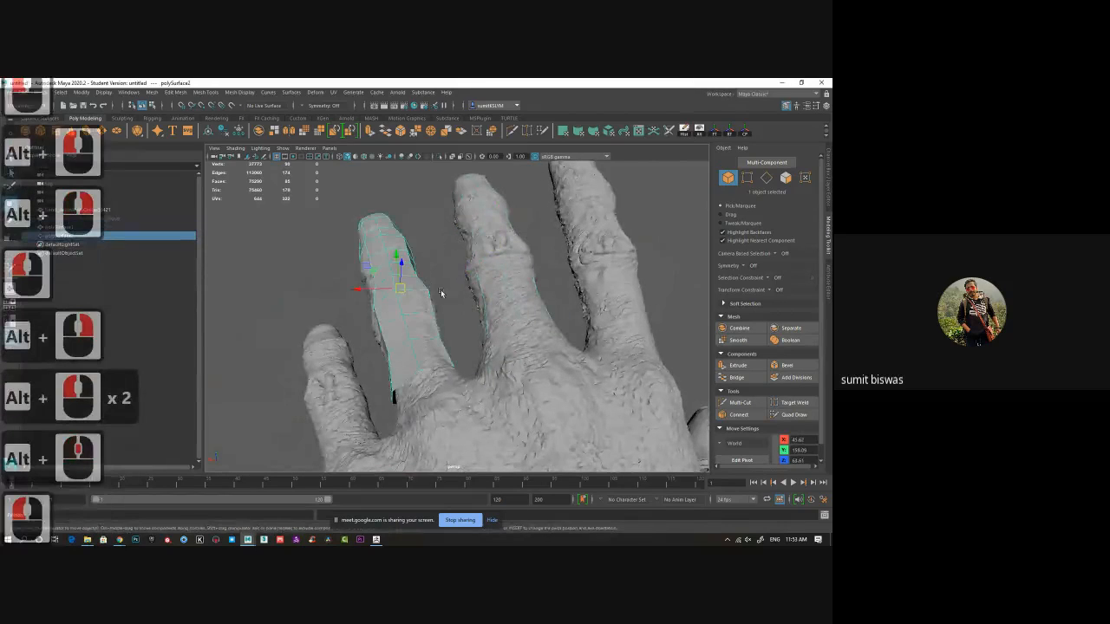
pyautogui.keyDown('alt'); pyautogui.moveTo(442, 293); pyautogui.dragTo(385, 317); pyautogui.keyUp('alt')
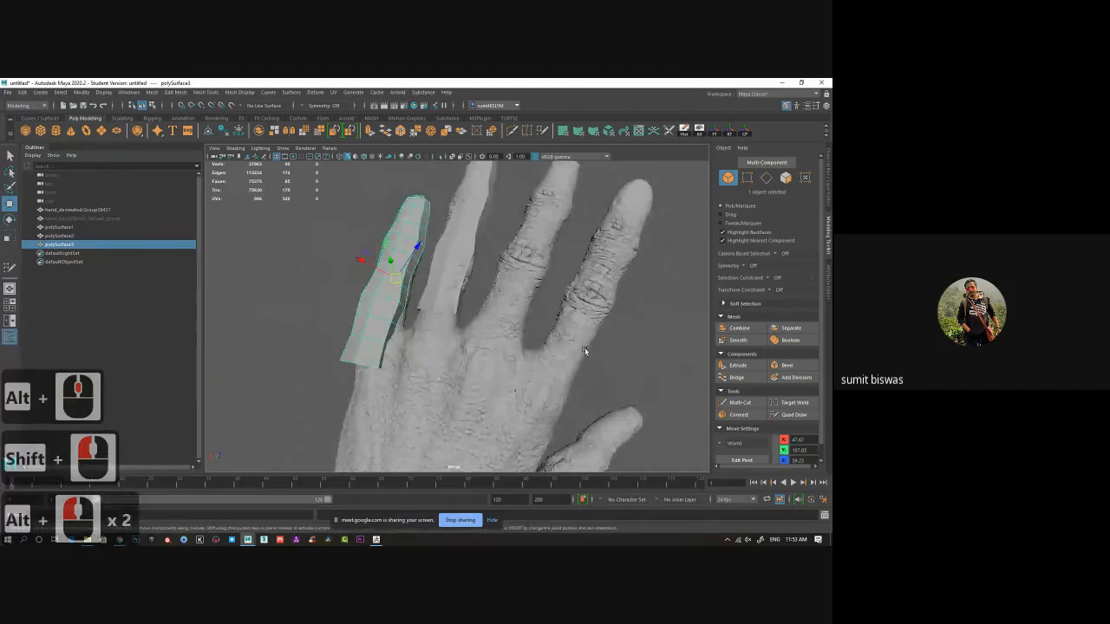
pyautogui.keyDown('alt'); pyautogui.moveTo(585, 348); pyautogui.dragTo(485, 451); pyautogui.keyUp('alt')
pyautogui.press('e')
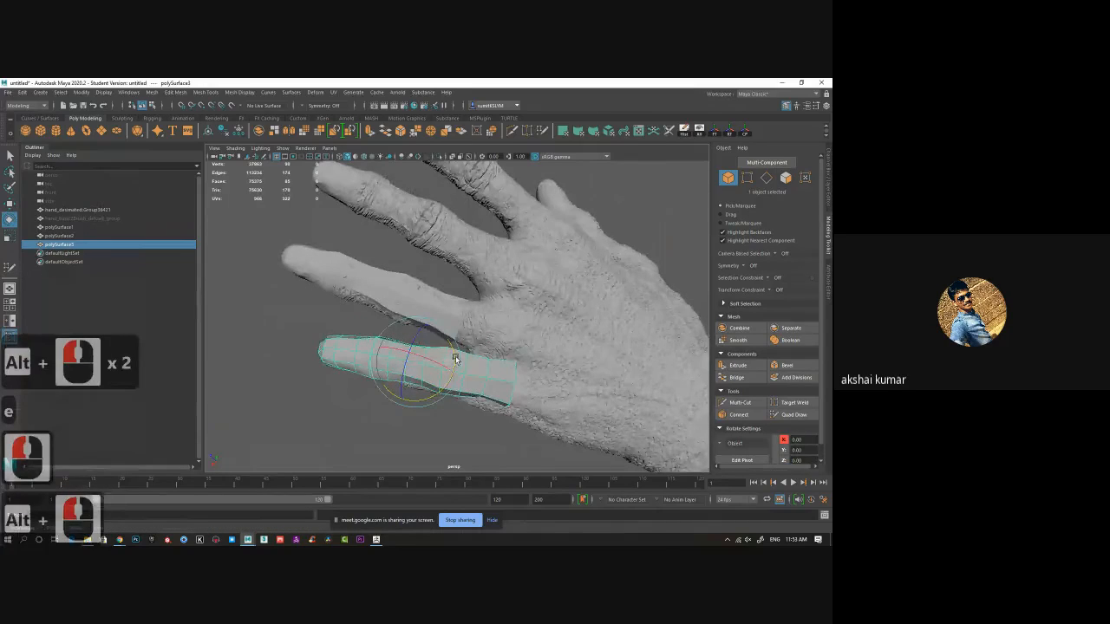
pyautogui.keyDown('alt'); pyautogui.moveTo(454, 359); pyautogui.dragTo(500, 411); pyautogui.keyUp('alt')
pyautogui.press('w')
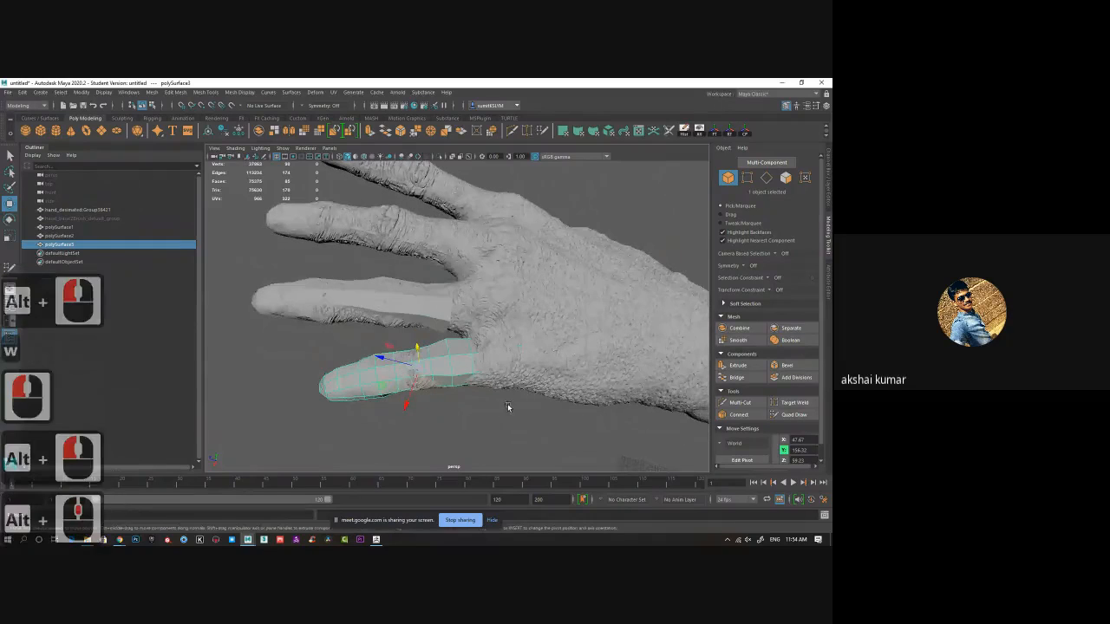
# Scale the new finger copy down uniformly to about 0.94 to fit the finger.
pyautogui.press('r')
pyautogui.moveTo(420, 369); pyautogui.dragTo(399, 495)
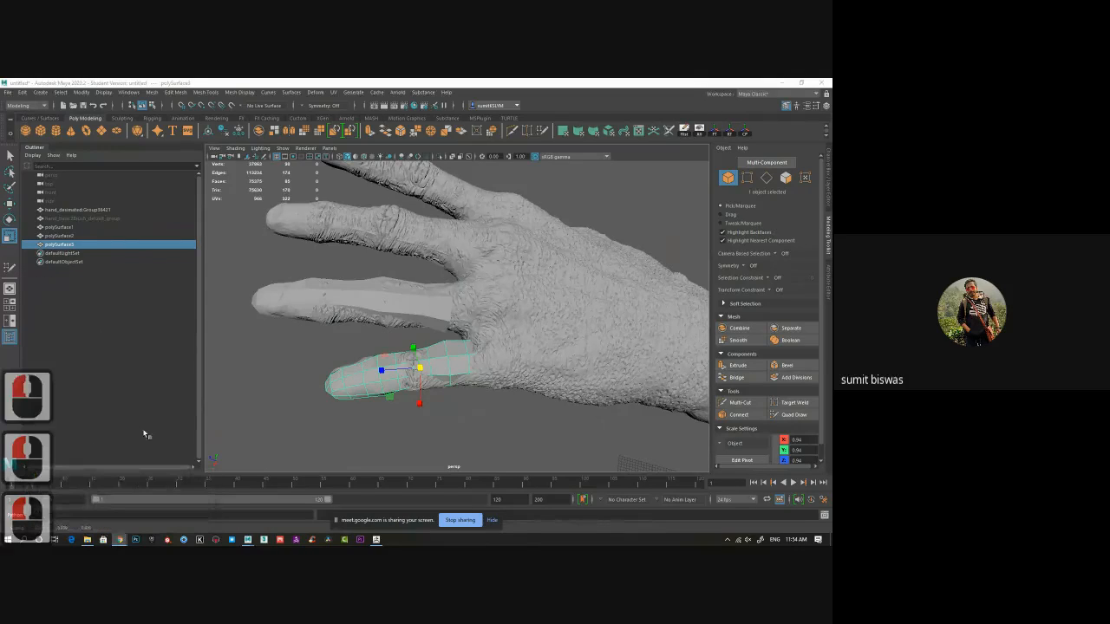
pyautogui.keyDown('alt'); pyautogui.moveTo(548, 409); pyautogui.dragTo(408, 307); pyautogui.keyUp('alt')
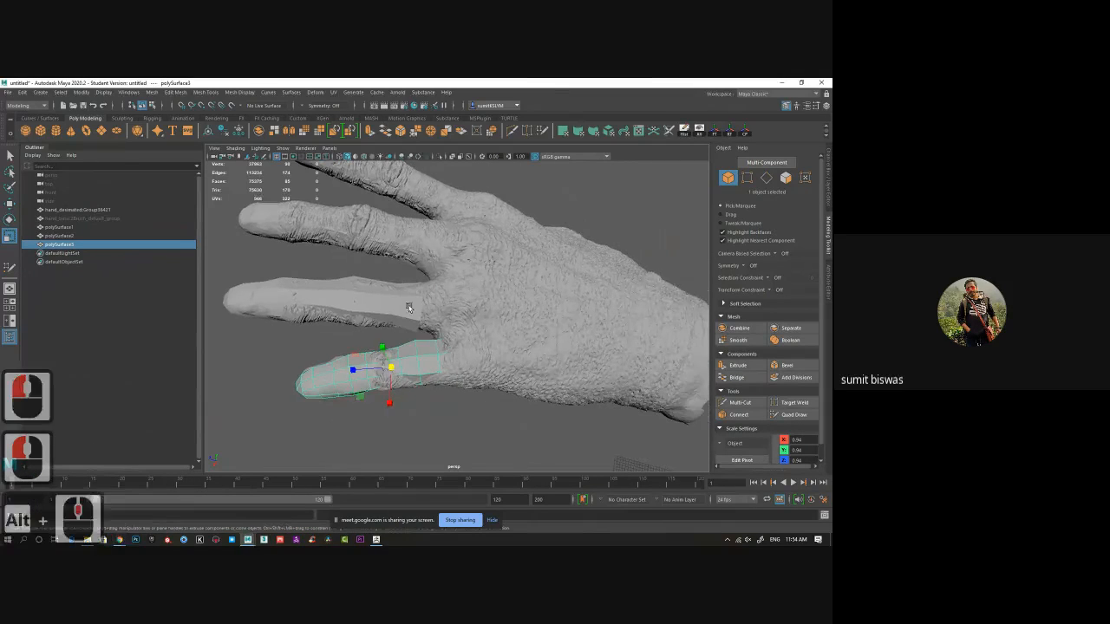
pyautogui.keyDown('shift'); pyautogui.click(408, 307); pyautogui.keyUp('shift')
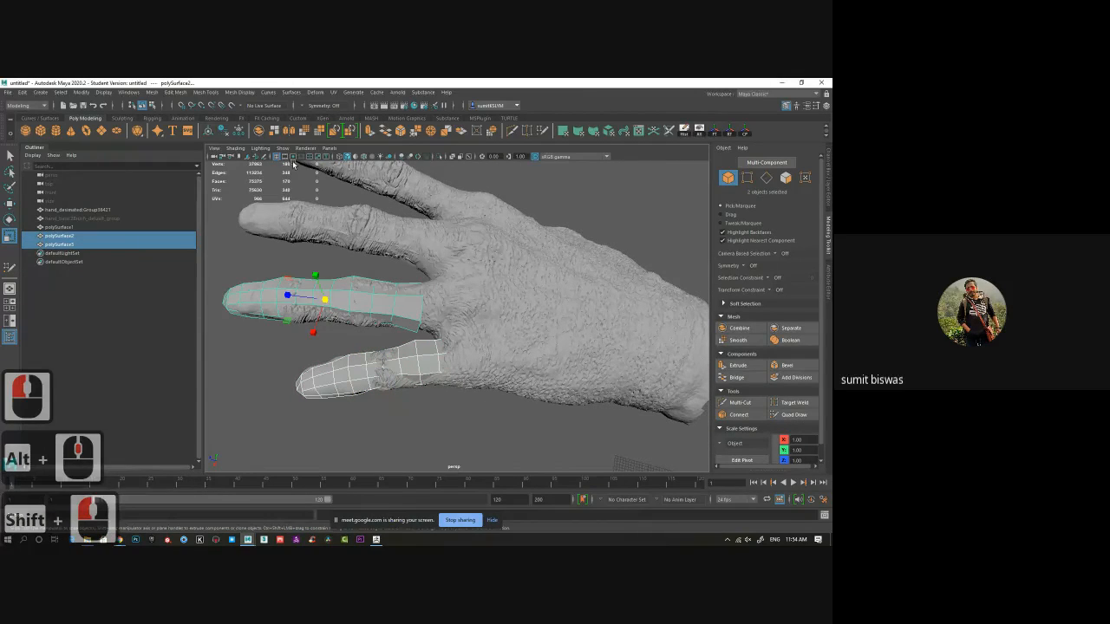
# Make the decimated hand mesh live again as the Quad Draw reference surface.
pyautogui.doubleClick(526, 275)
pyautogui.click(230, 105)
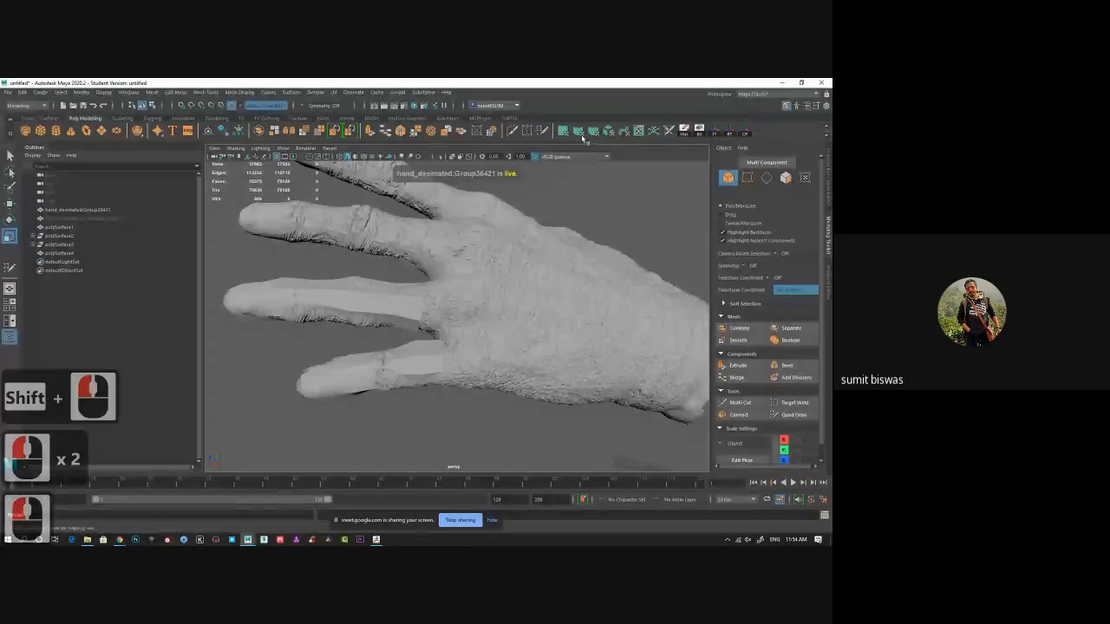
pyautogui.click(794, 414)
pyautogui.moveTo(563, 382)
pyautogui.keyDown('alt'); pyautogui.mouseDown()
pyautogui.moveTo(513, 375)
pyautogui.moveTo(709, 397)
pyautogui.mouseUp(); pyautogui.keyUp('alt')
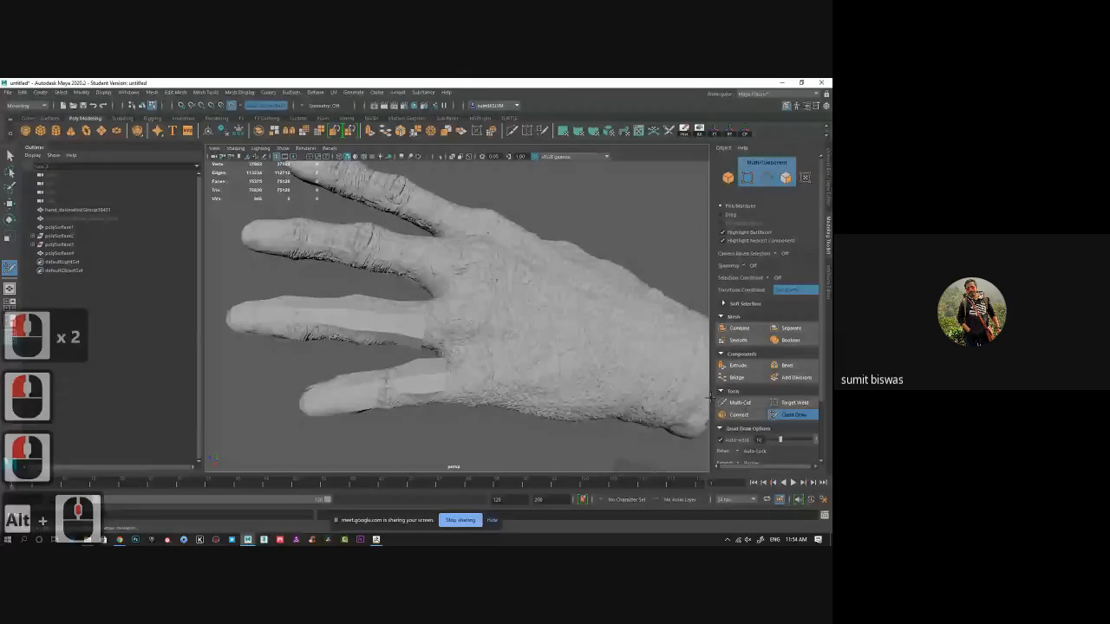
pyautogui.click(793, 414)
pyautogui.moveTo(417, 329); pyautogui.dragTo(491, 255, button='right')
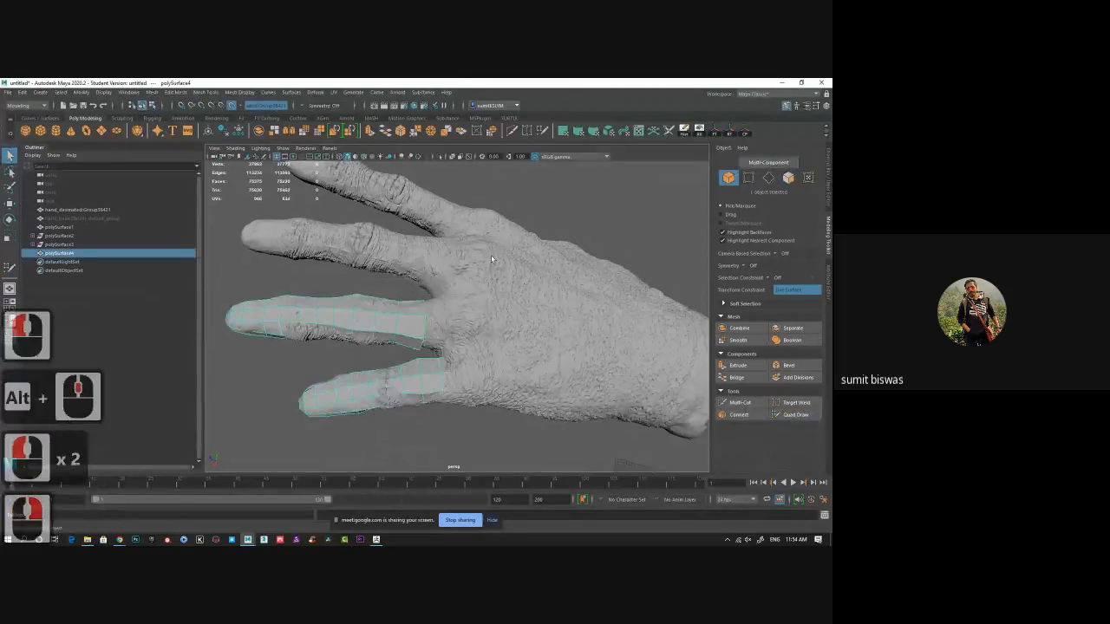
pyautogui.click(491, 254)
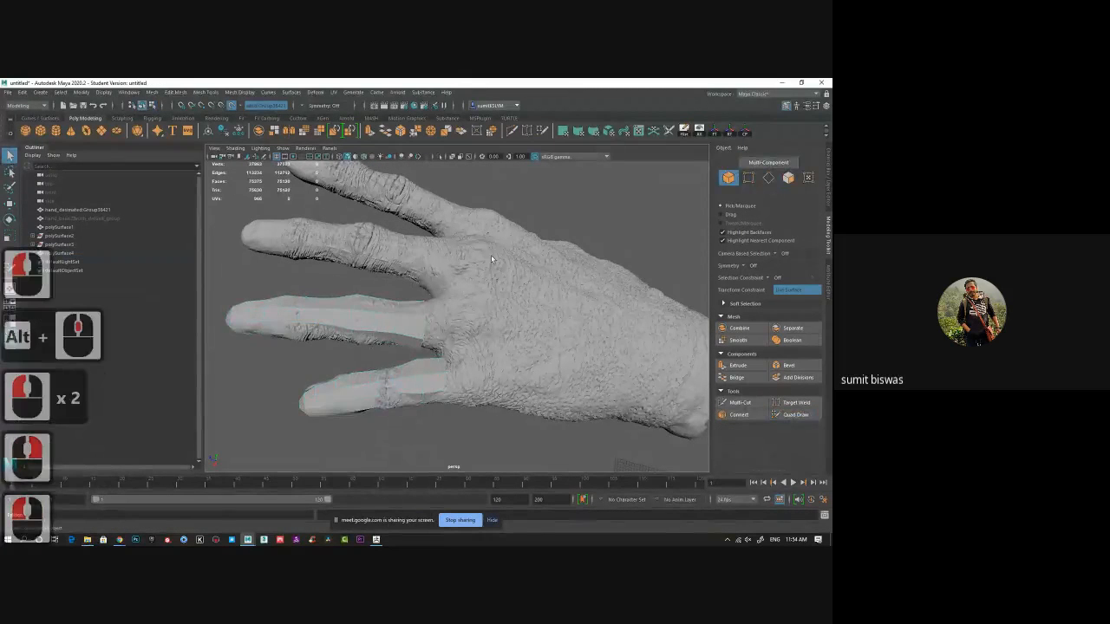
# Select a finger retopology mesh and, with Quad Draw, extend its base edge loop toward the palm.
pyautogui.click(402, 334)
pyautogui.click(793, 415)
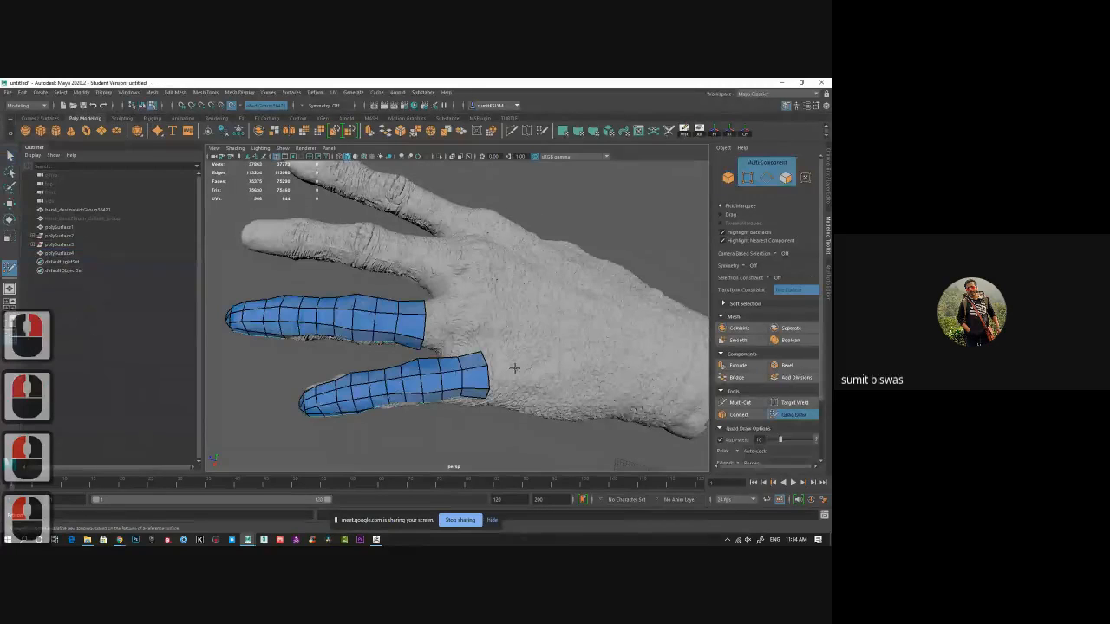
pyautogui.keyDown('alt'); pyautogui.moveTo(514, 369); pyautogui.dragTo(435, 346); pyautogui.keyUp('alt')
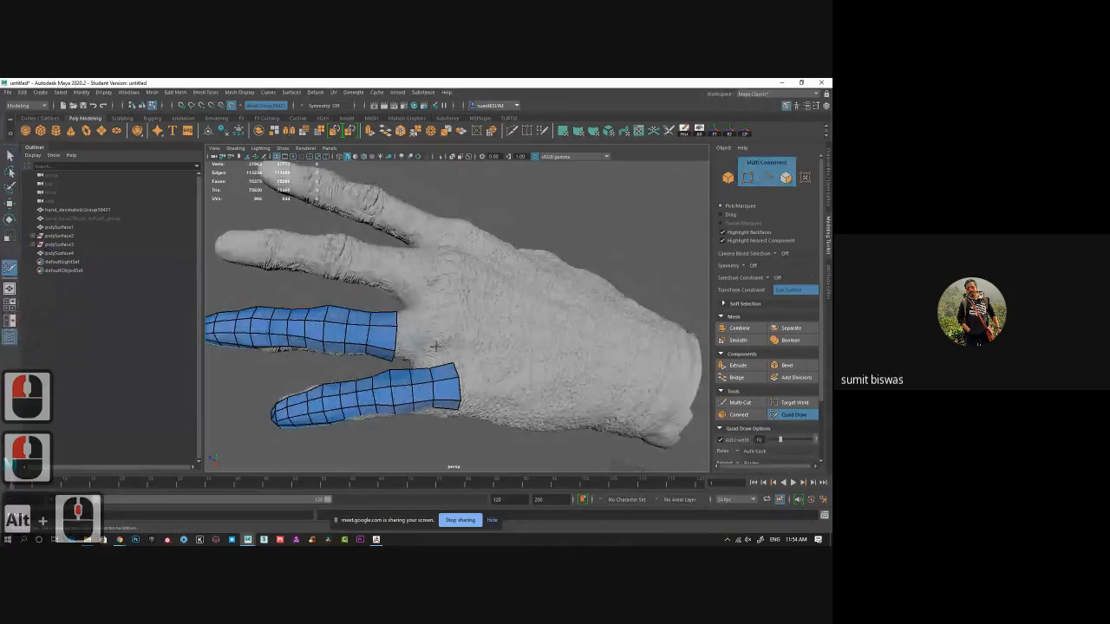
pyautogui.press('Tab')
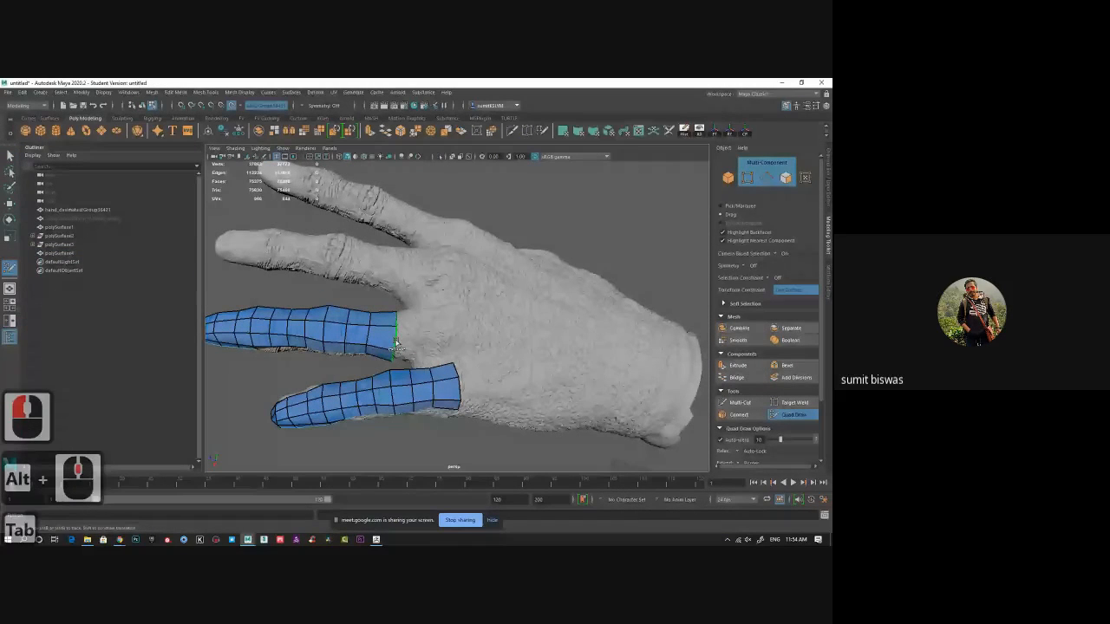
pyautogui.moveTo(396, 344); pyautogui.dragTo(402, 340, button='middle')
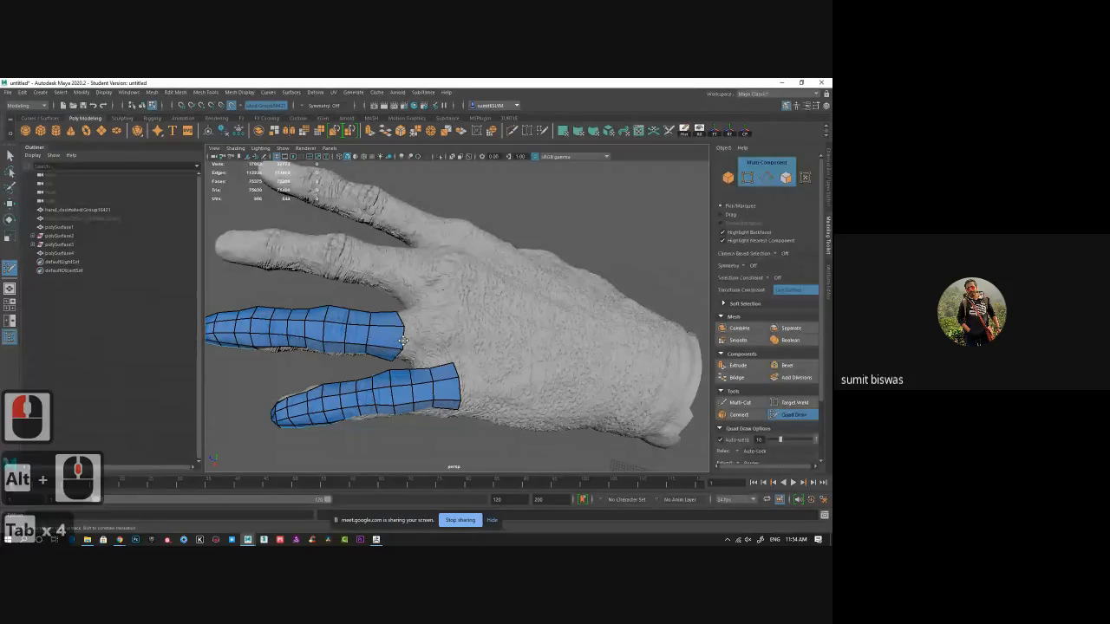
pyautogui.click(431, 339)
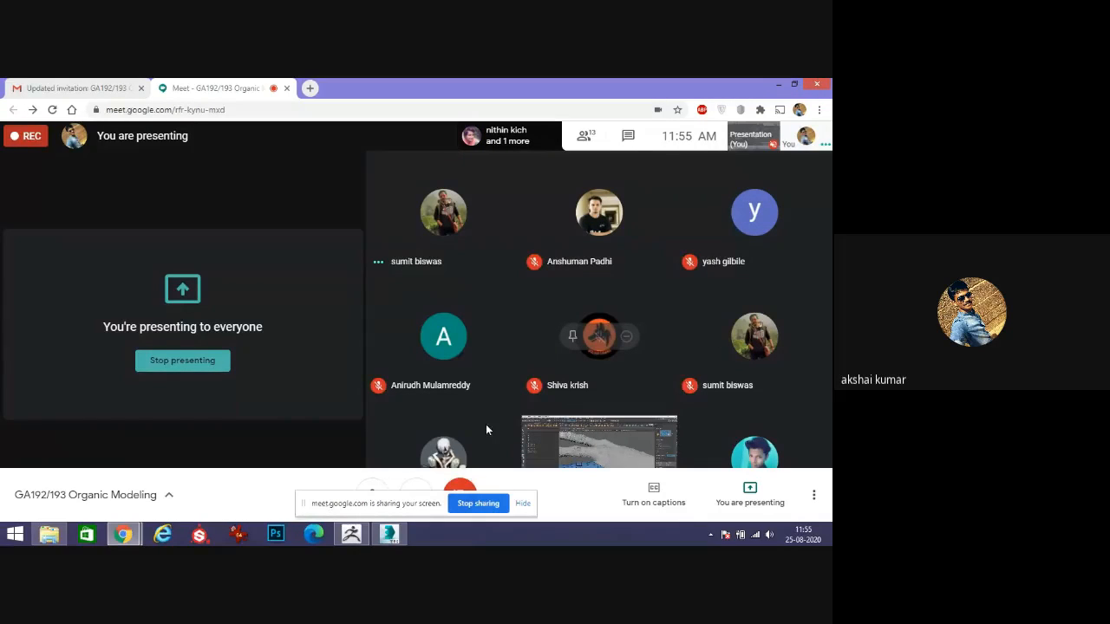
# Minimize the browser and switch to 3ds Max.
pyautogui.click(779, 87)
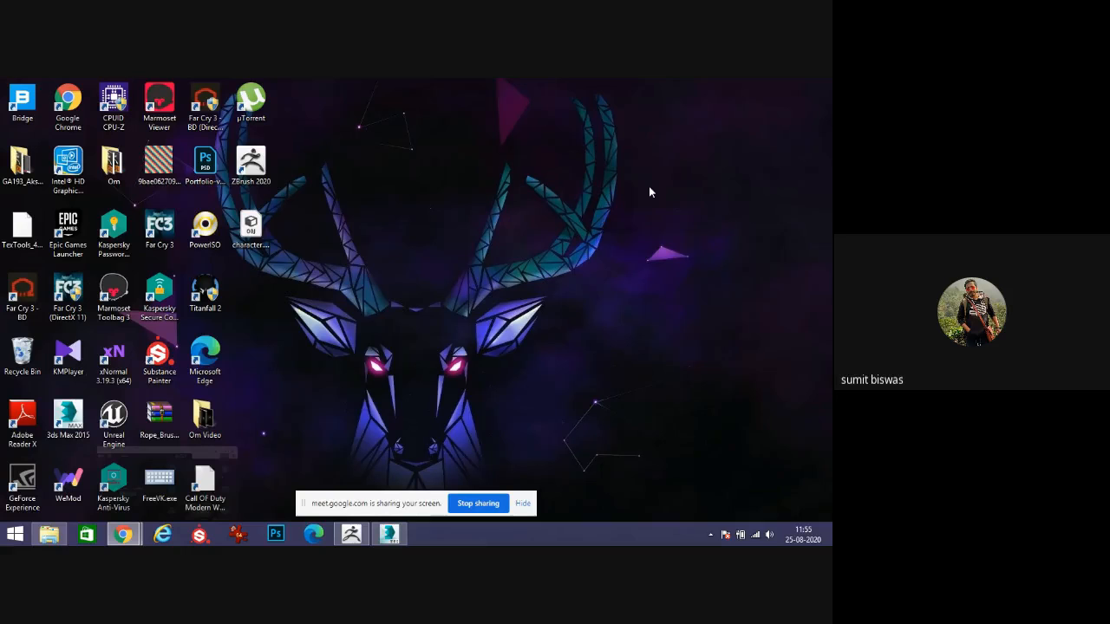
pyautogui.click(389, 533)
# Convert the horned creature head model to Editable Poly.
pyautogui.scroll(4, 450, 325)
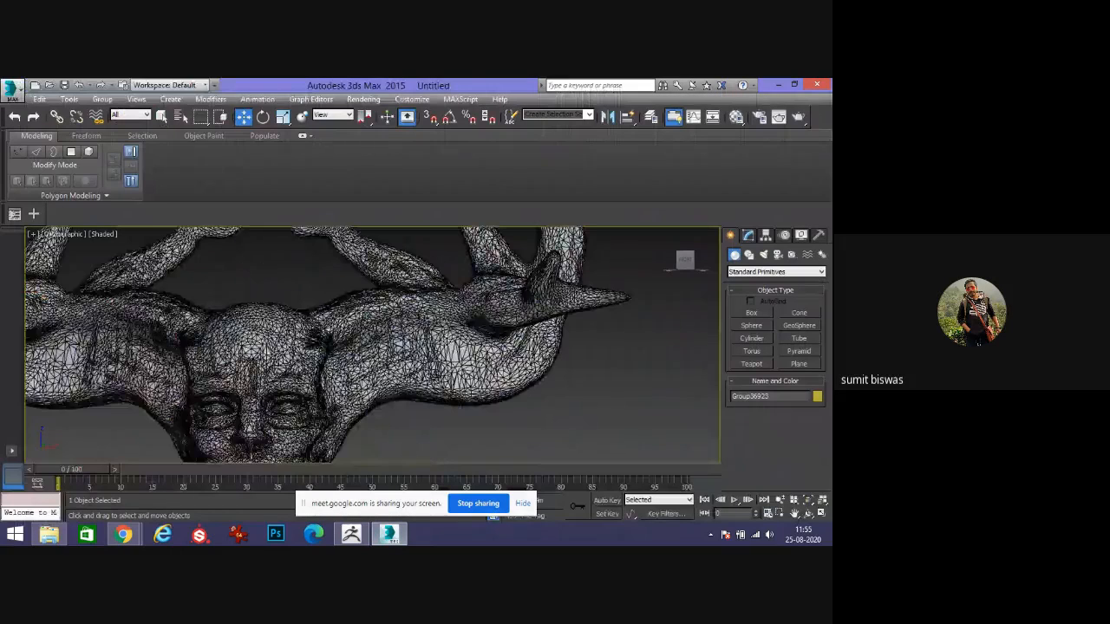
pyautogui.scroll(-6, 462, 384)
pyautogui.scroll(5, 368, 358)
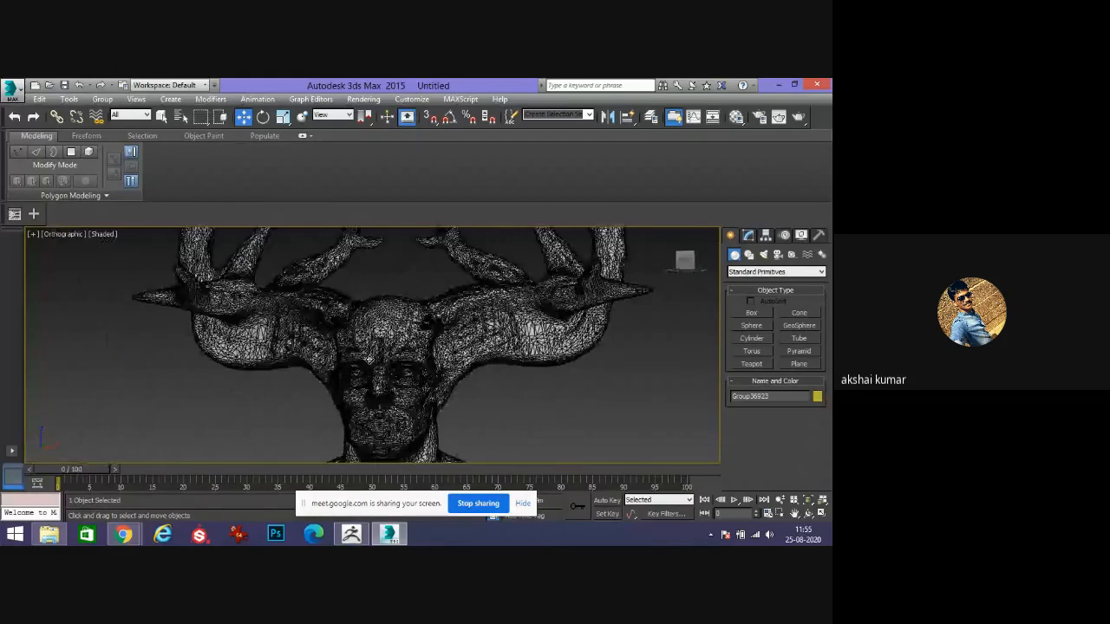
pyautogui.scroll(-2, 368, 358)
pyautogui.scroll(5, 403, 364)
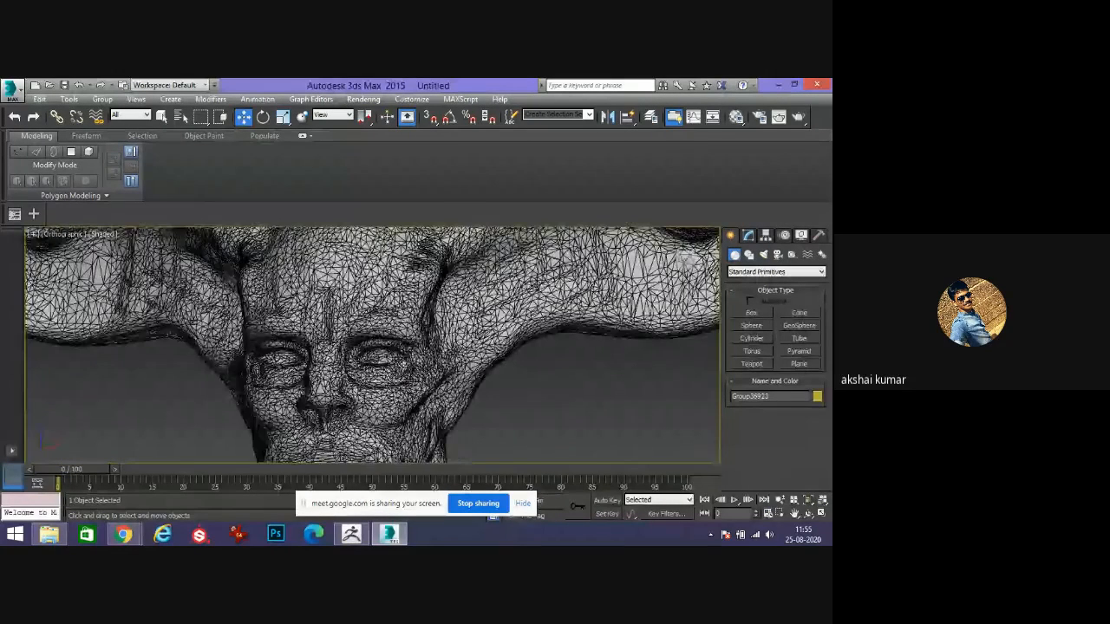
pyautogui.scroll(-5, 403, 364)
pyautogui.rightClick(454, 339)
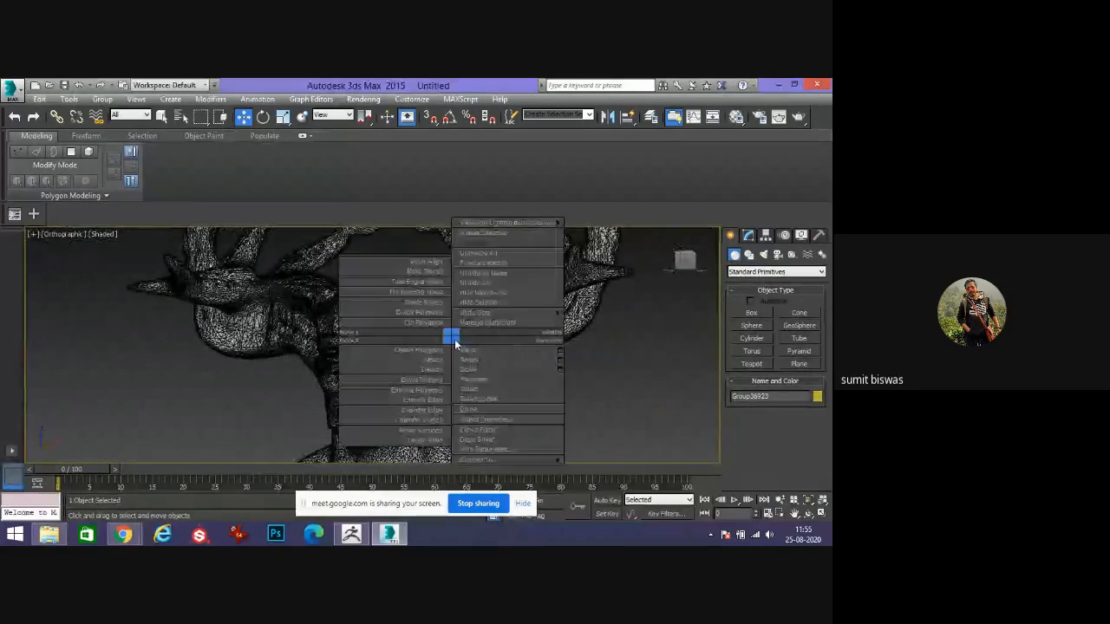
pyautogui.moveTo(512, 459)
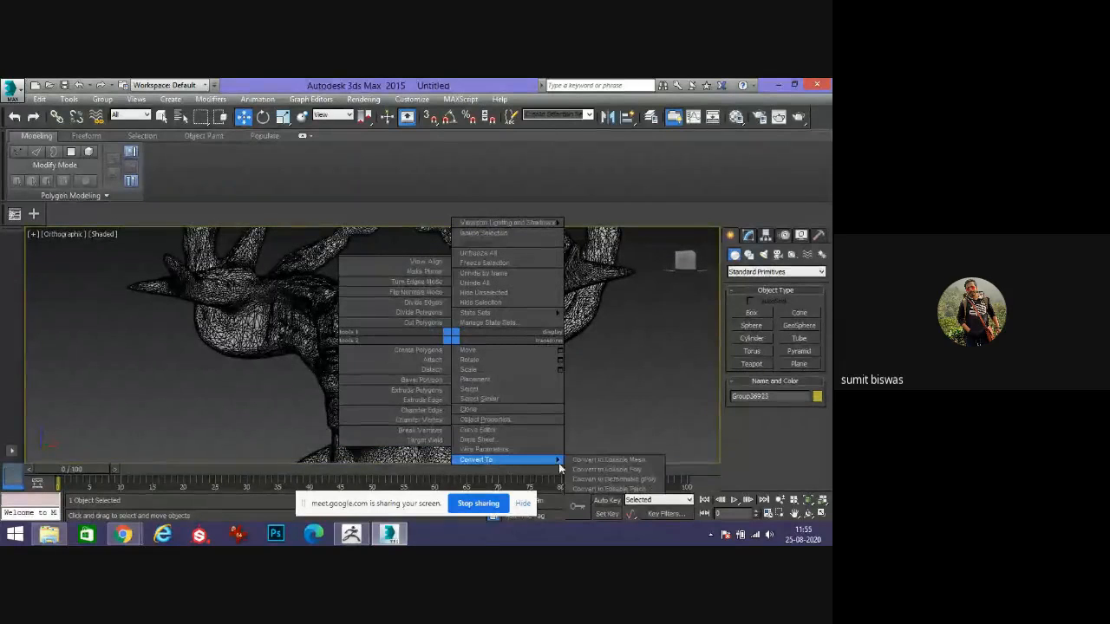
pyautogui.click(609, 470)
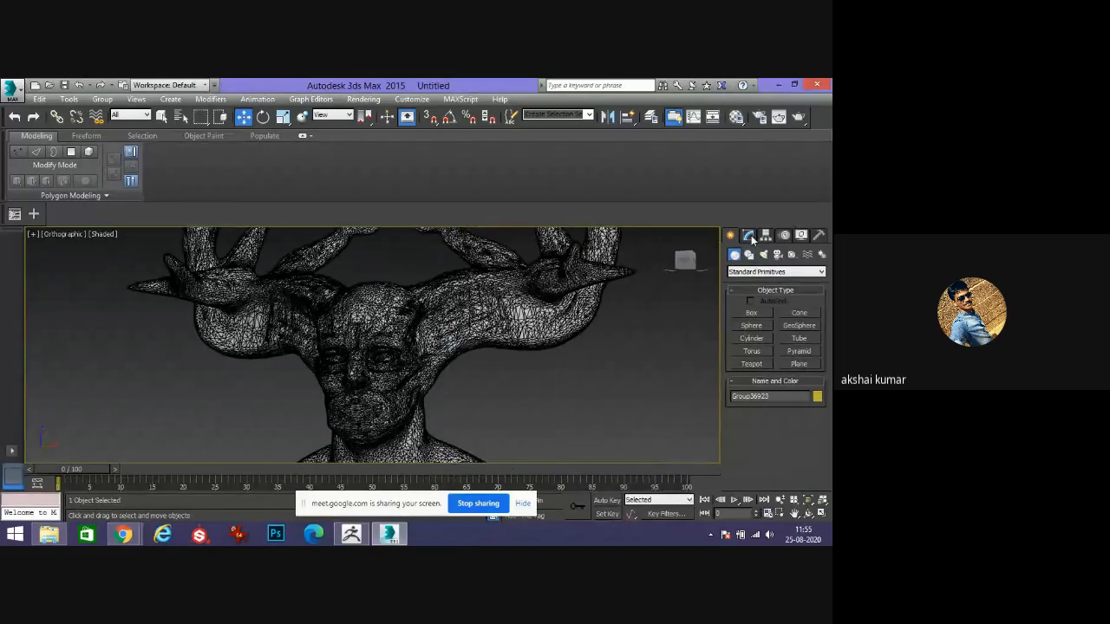
# Open the Modify panel to examine the model's modifier stack.
pyautogui.click(749, 236)
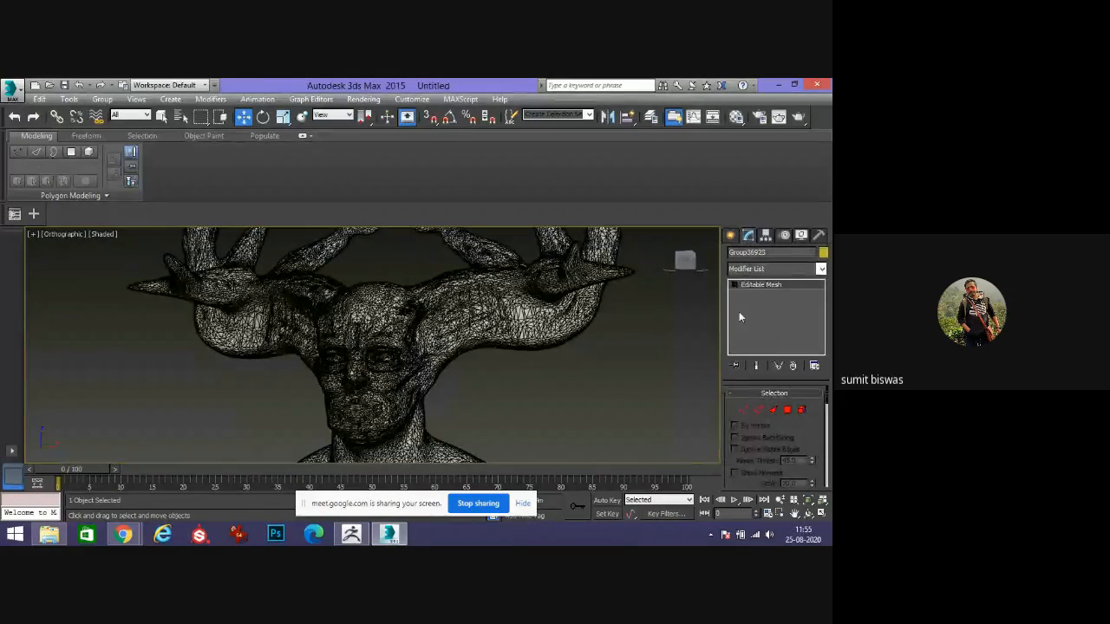
pyautogui.scroll(5, 433, 348)
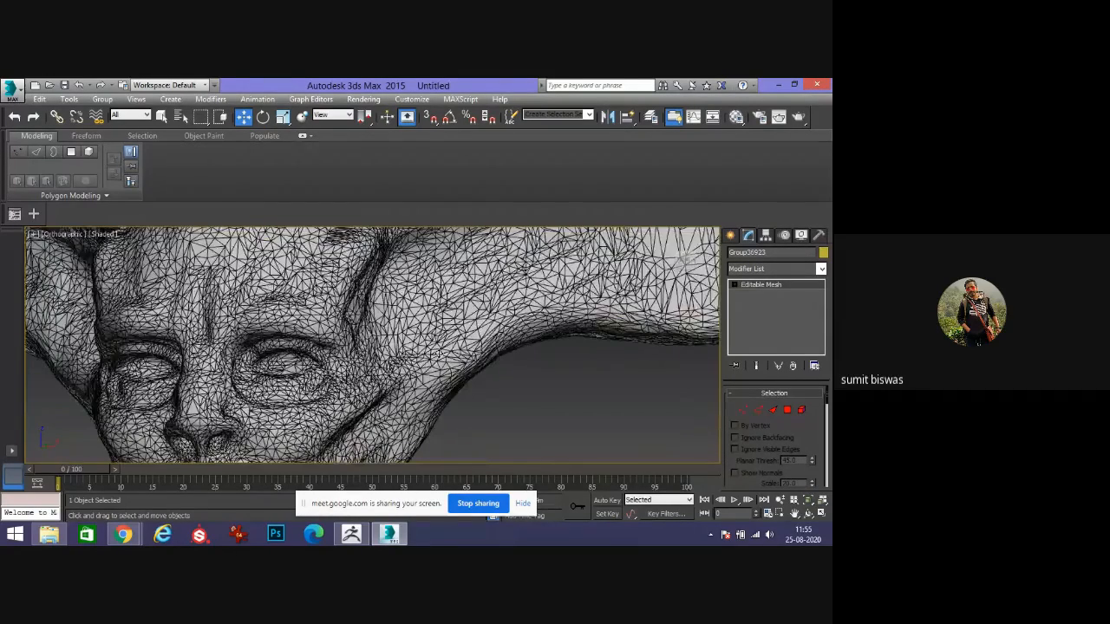
pyautogui.scroll(-5, 433, 349)
pyautogui.keyDown('alt'); pyautogui.moveTo(427, 357); pyautogui.dragTo(409, 362, button='middle'); pyautogui.keyUp('alt')
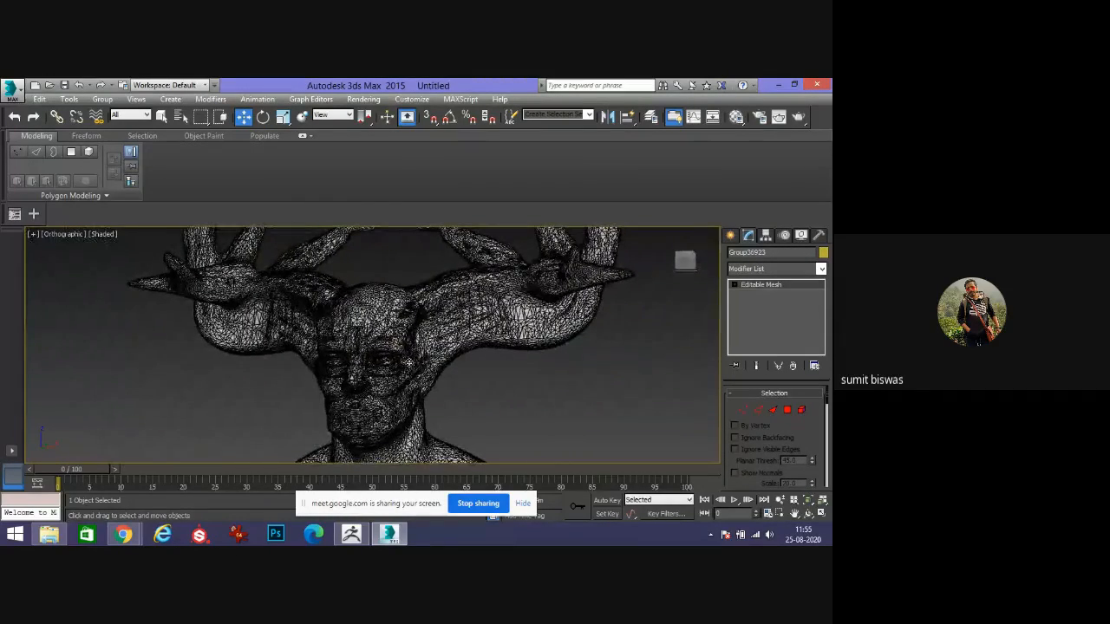
# Convert the horned creature head from Editable Mesh to Editable Poly.
pyautogui.scroll(3, 404, 360)
pyautogui.scroll(-4, 404, 360)
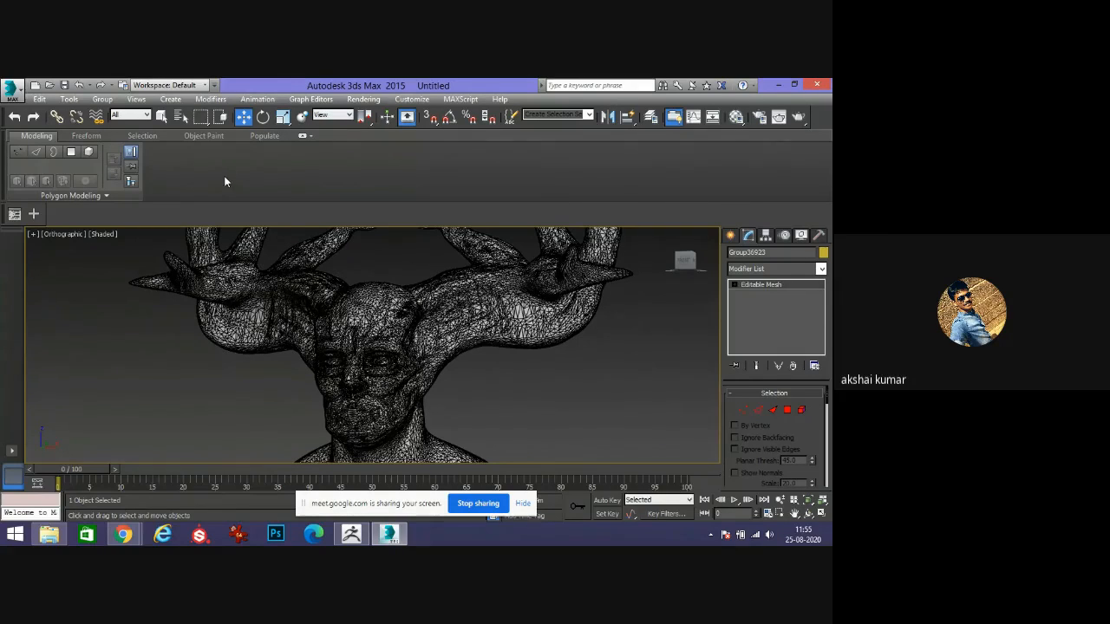
pyautogui.click(86, 136)
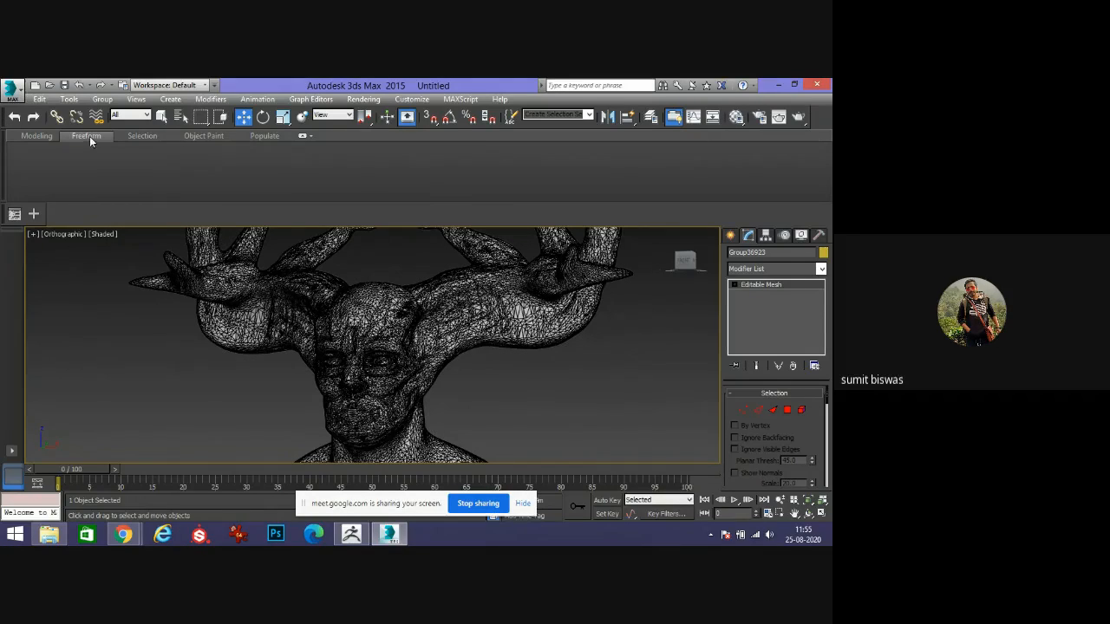
pyautogui.rightClick(746, 288)
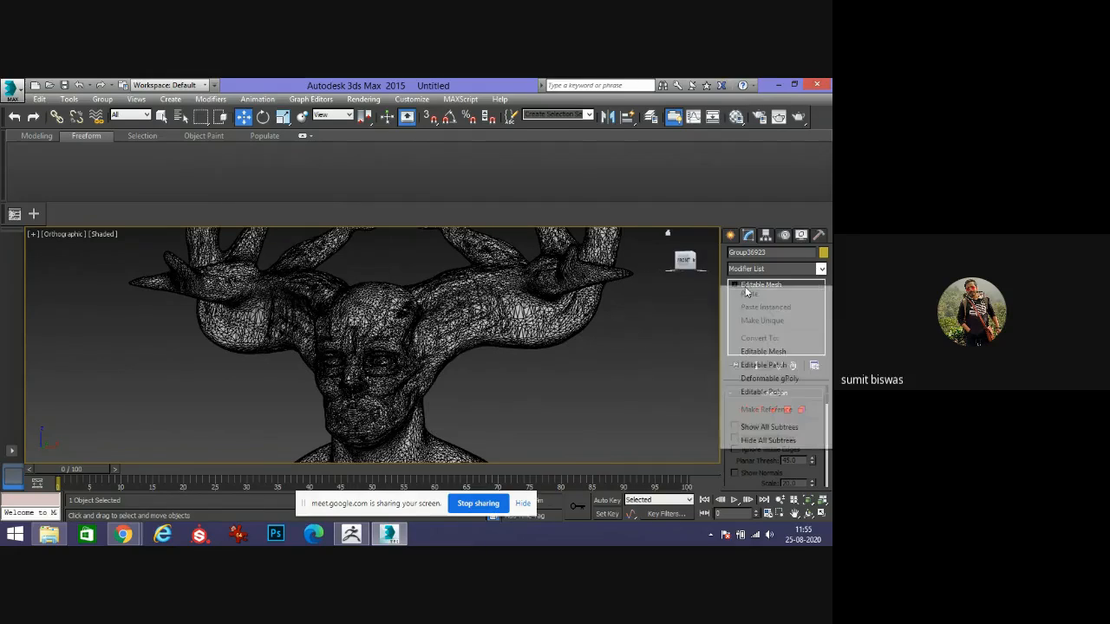
pyautogui.click(770, 394)
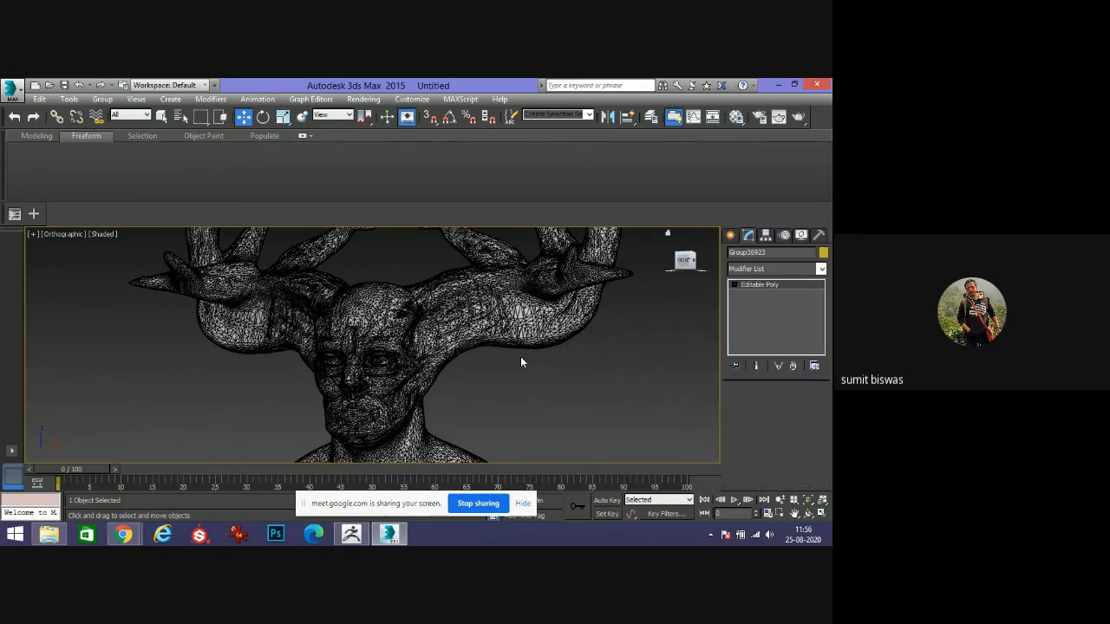
# Set PolyDraw to draw on surface and pick the head model as the drawing surface.
pyautogui.click(520, 362)
pyautogui.click(247, 275)
pyautogui.click(89, 136)
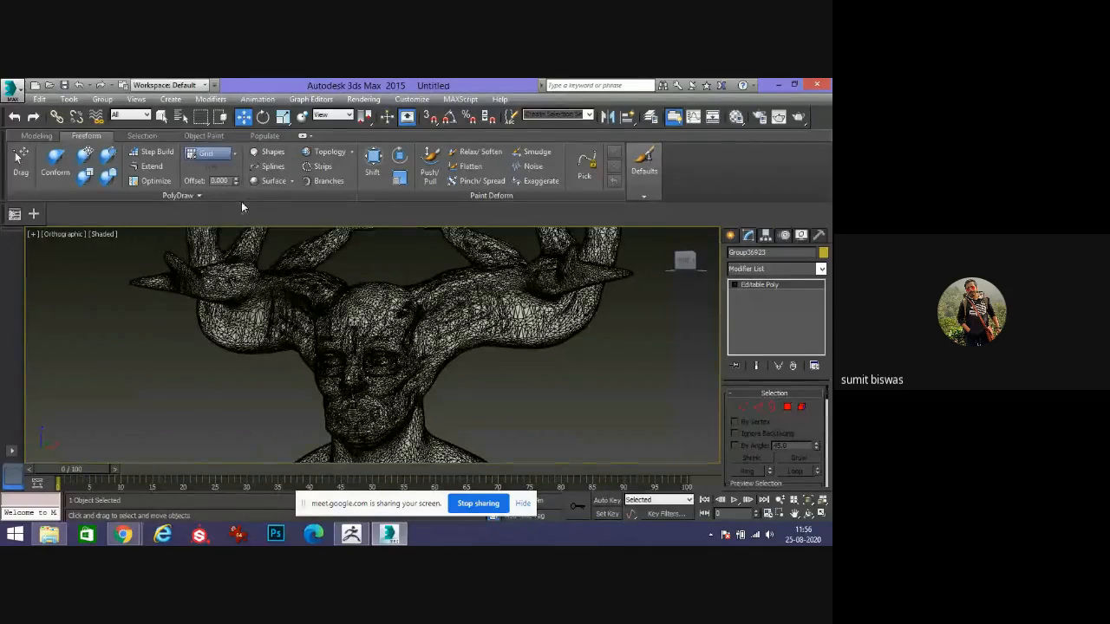
pyautogui.click(234, 168)
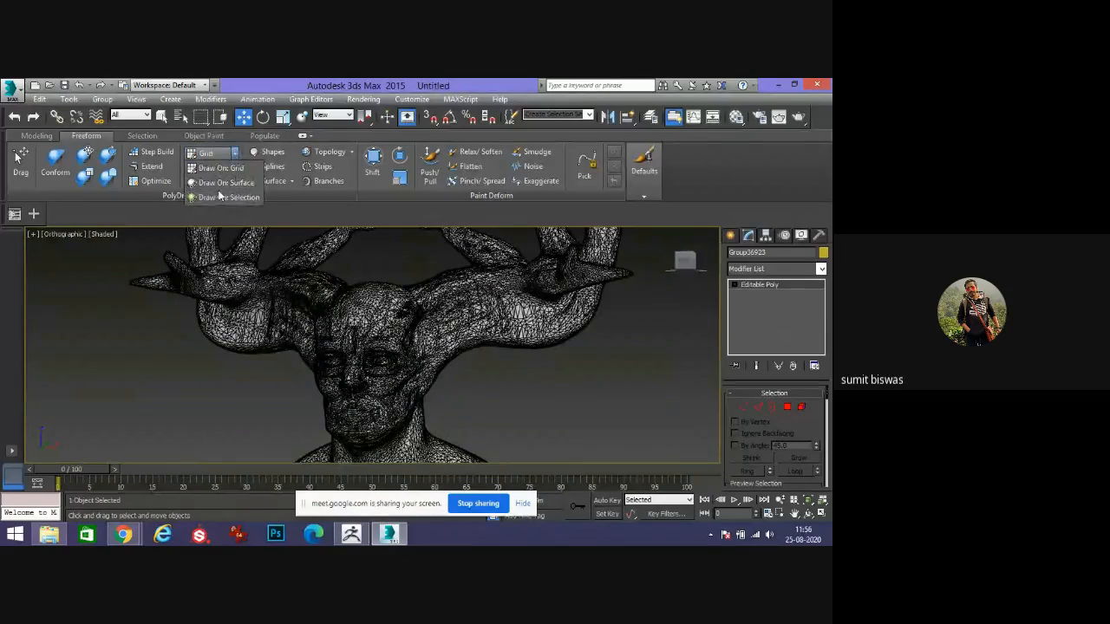
pyautogui.click(228, 186)
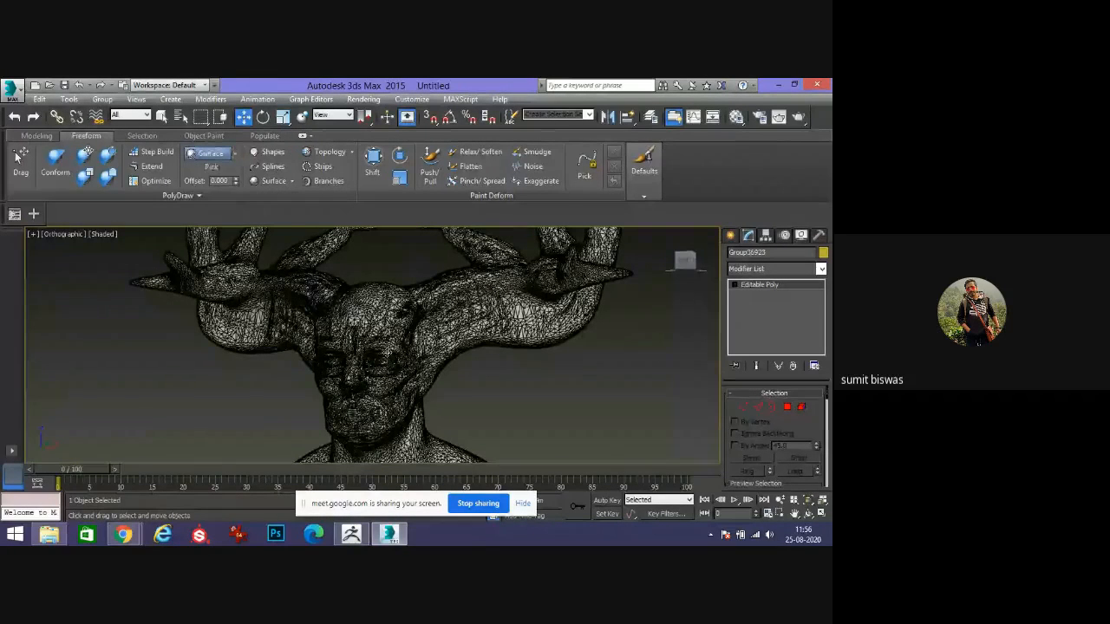
pyautogui.scroll(10, 387, 352)
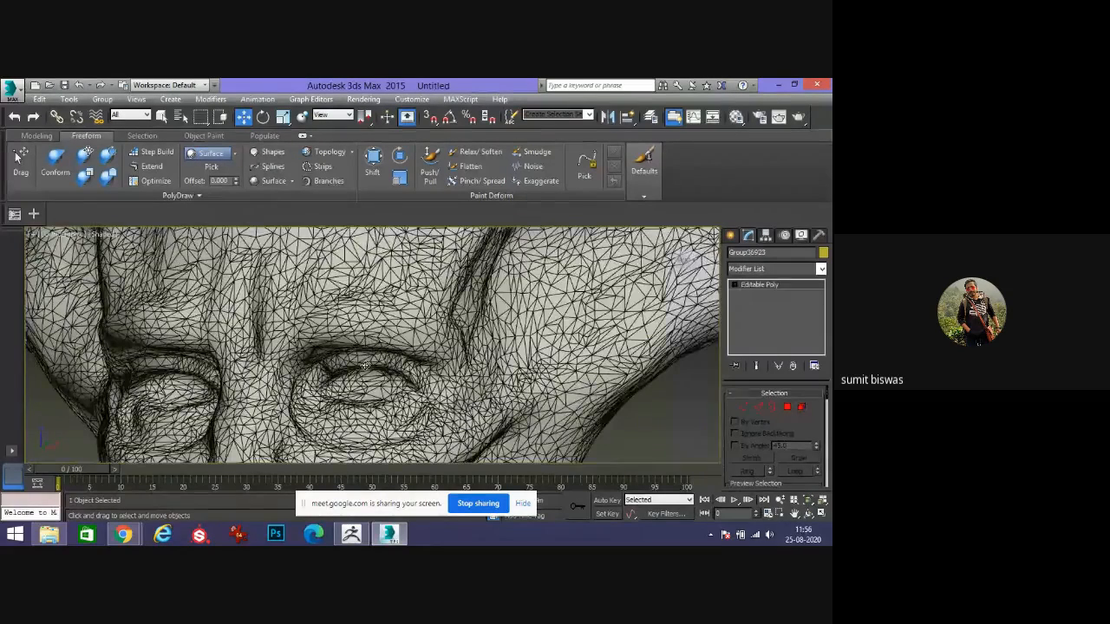
pyautogui.click(211, 167)
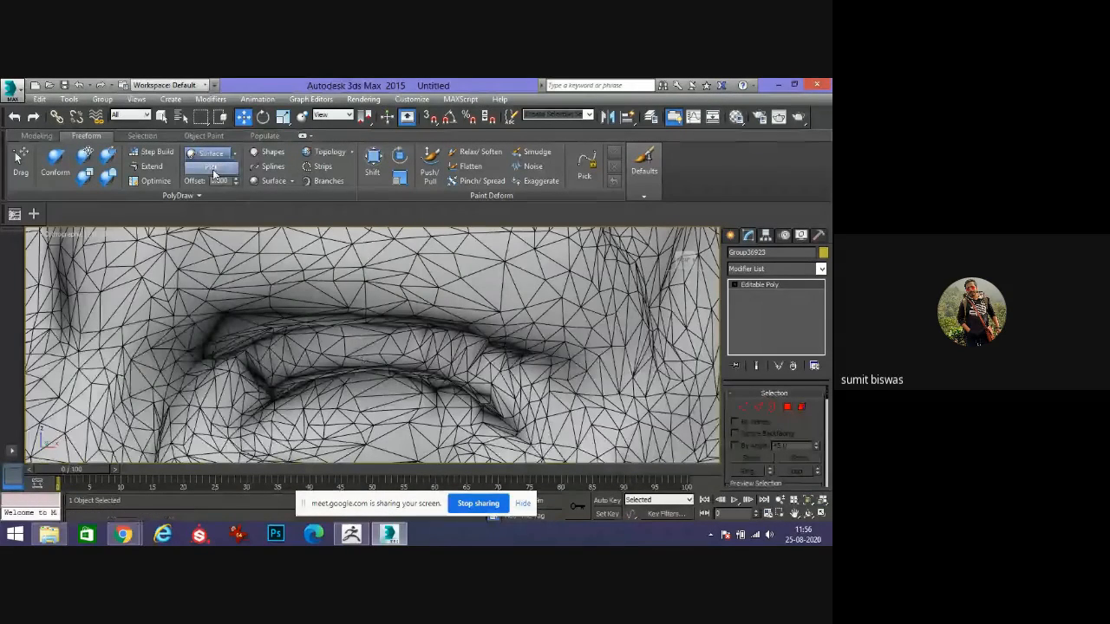
pyautogui.click(366, 339)
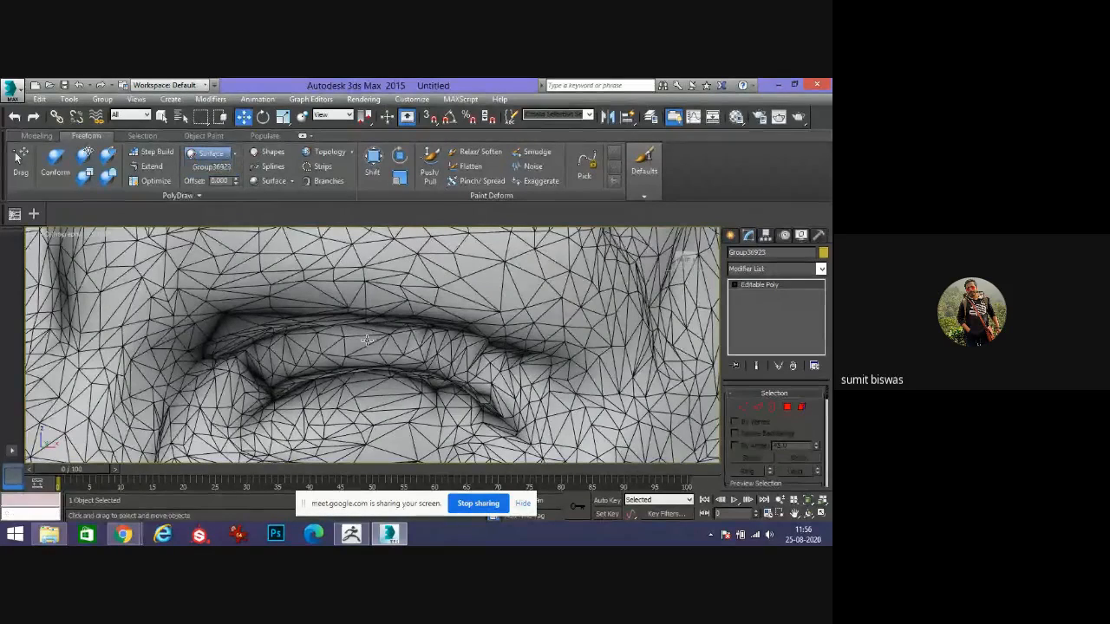
pyautogui.scroll(-10, 416, 327)
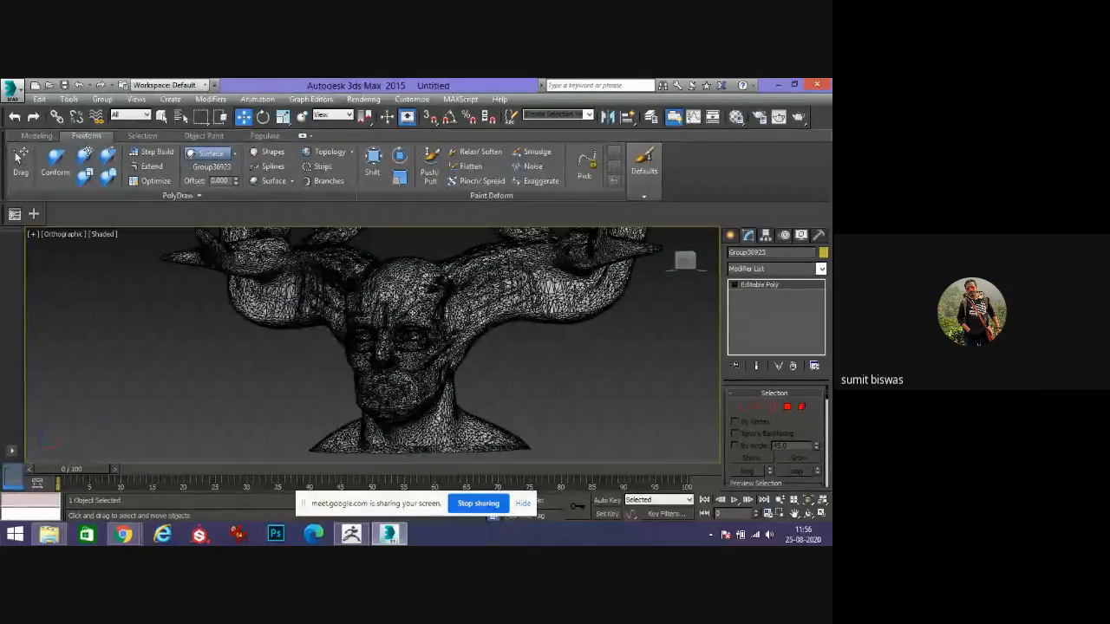
# Activate Step Build and zoom across the head's face and neck to examine its dense surface mesh.
pyautogui.keyDown('alt'); pyautogui.moveTo(404, 301); pyautogui.dragTo(425, 303, button='middle'); pyautogui.keyUp('alt')
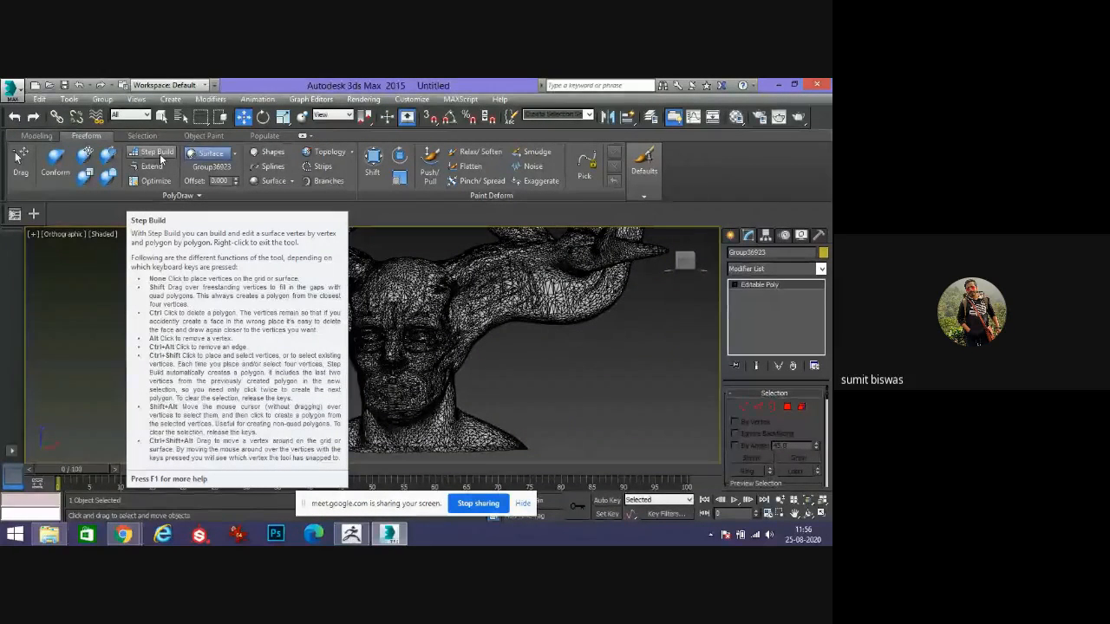
pyautogui.click(161, 157)
pyautogui.scroll(4, 448, 338)
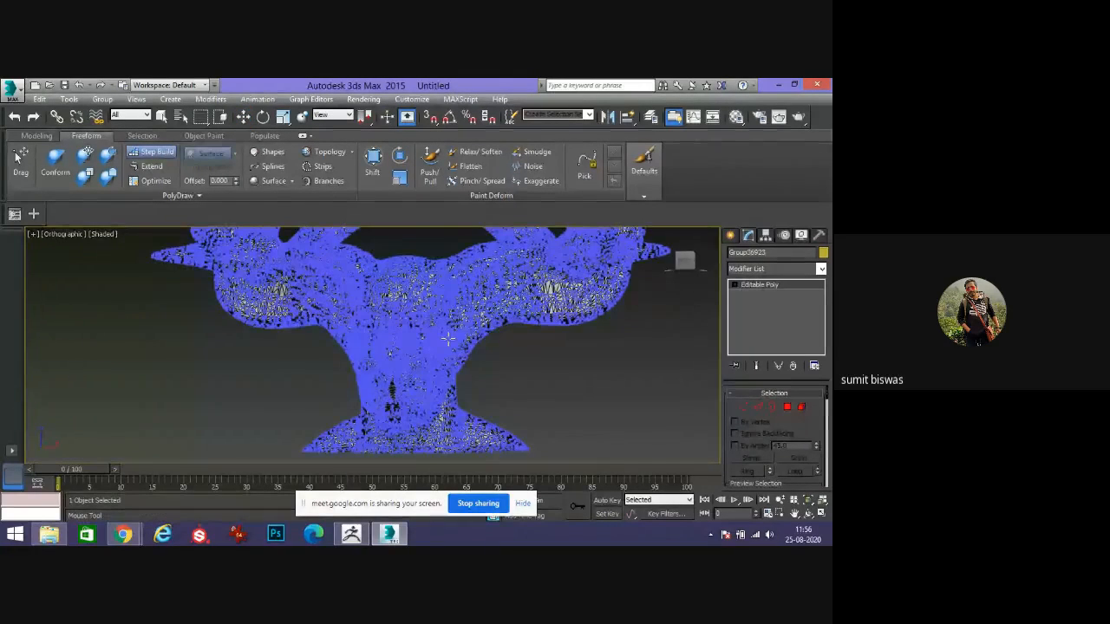
pyautogui.scroll(10, 448, 338)
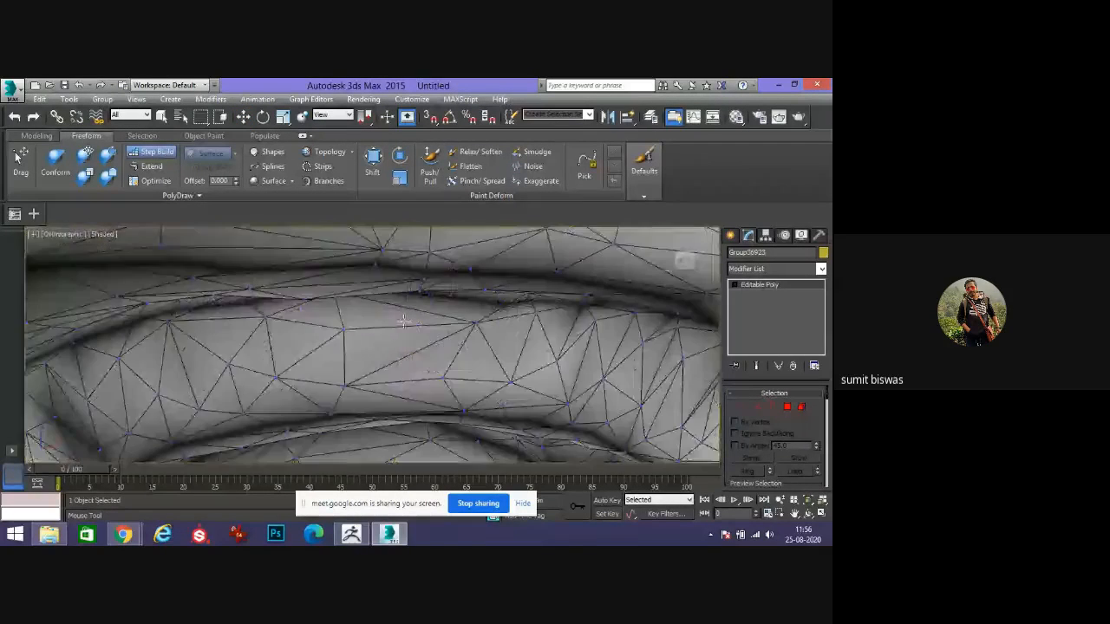
pyautogui.scroll(-4, 403, 321)
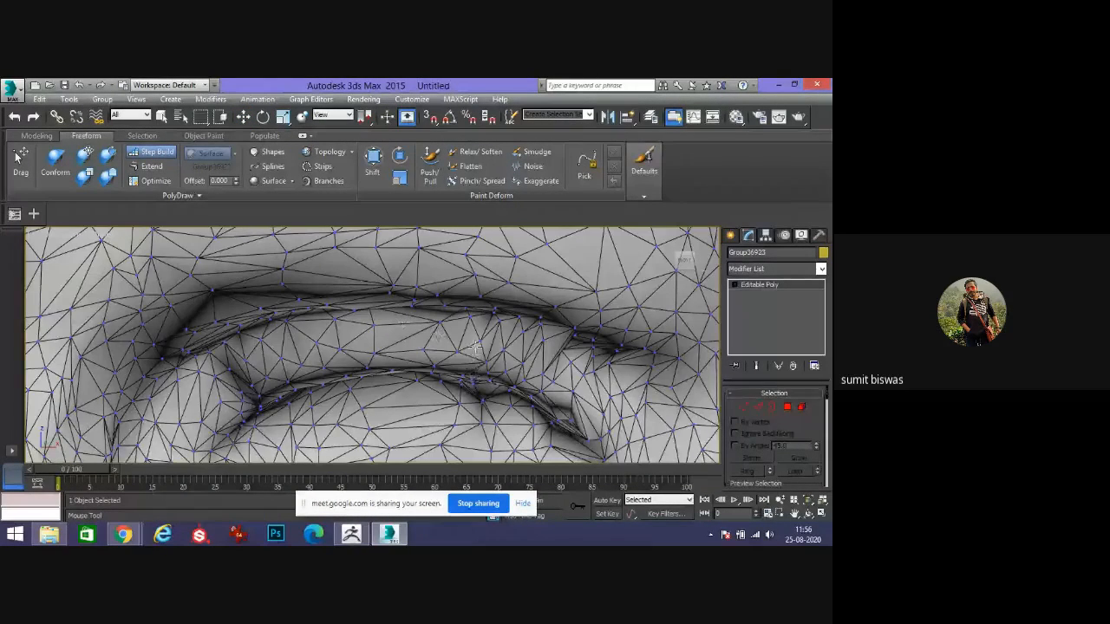
pyautogui.scroll(-12, 406, 356)
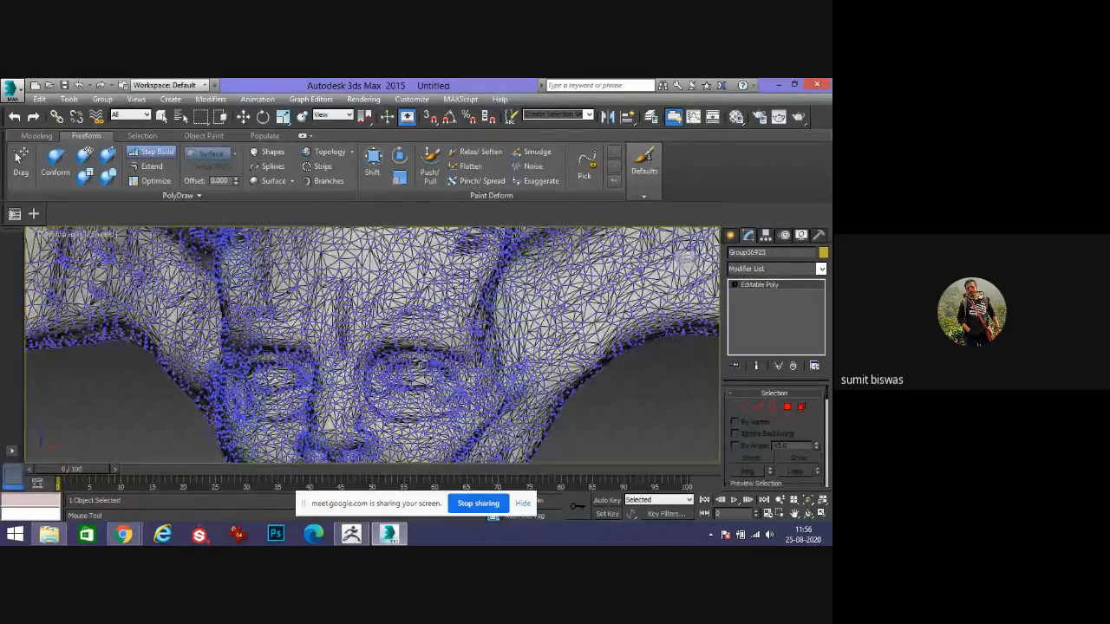
pyautogui.keyDown('alt'); pyautogui.moveTo(406, 357); pyautogui.dragTo(412, 392, button='middle'); pyautogui.keyUp('alt')
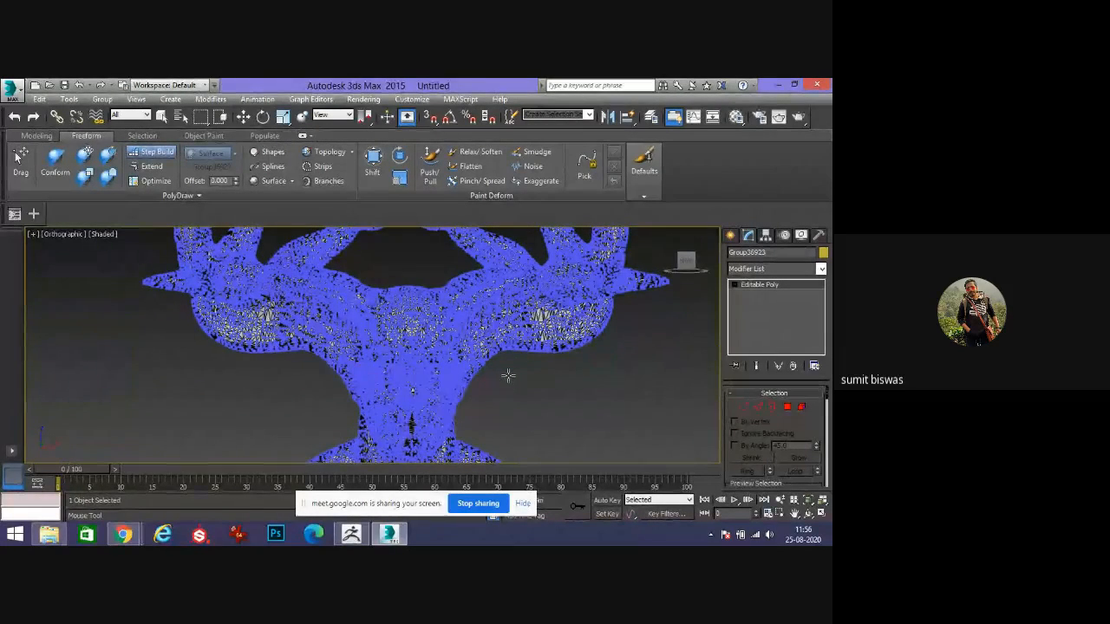
pyautogui.scroll(4, 508, 376)
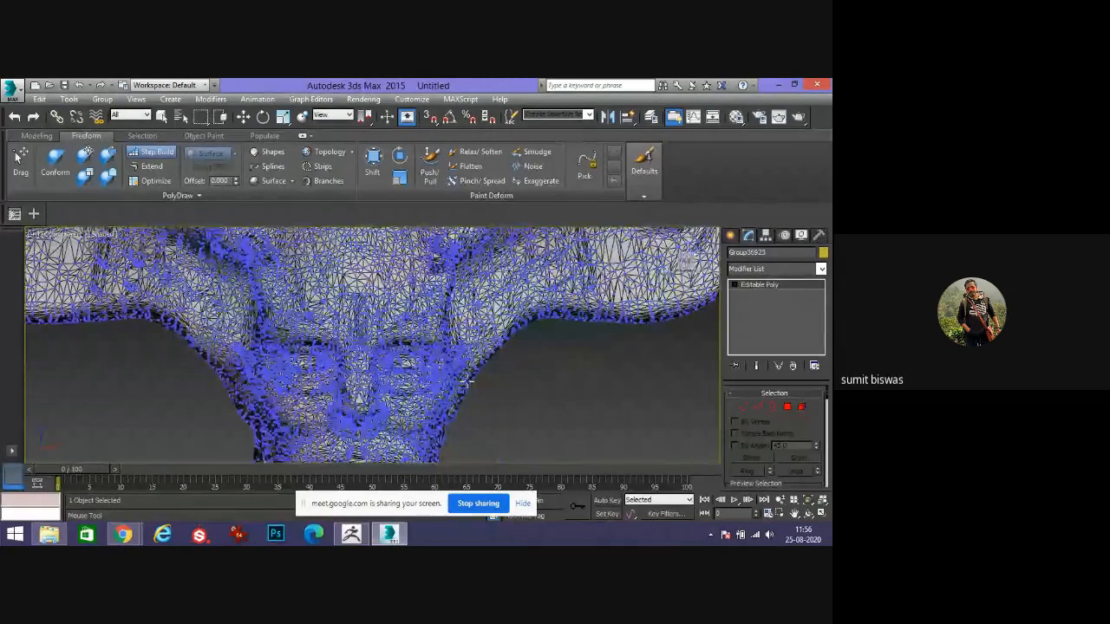
pyautogui.scroll(3, 459, 375)
pyautogui.moveTo(495, 396)
pyautogui.keyDown('alt'); pyautogui.mouseDown(button='middle')
pyautogui.moveTo(505, 354)
pyautogui.moveTo(482, 384)
pyautogui.moveTo(490, 400)
pyautogui.moveTo(477, 389)
pyautogui.mouseUp(button='middle'); pyautogui.keyUp('alt')
pyautogui.scroll(4, 489, 383)
pyautogui.scroll(-10, 488, 383)
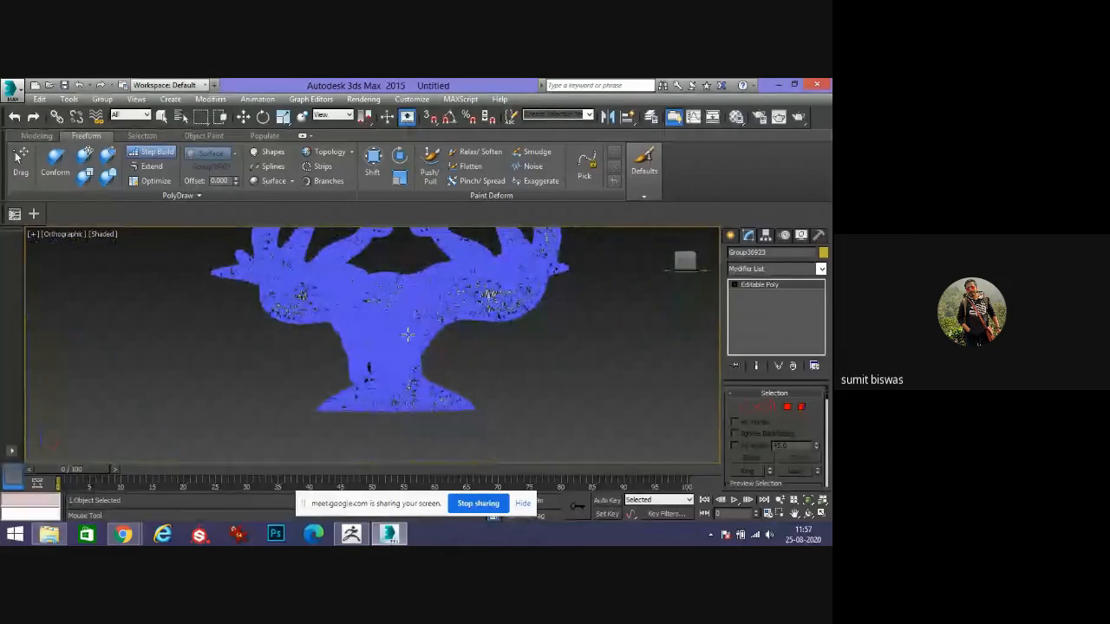
pyautogui.scroll(6, 407, 334)
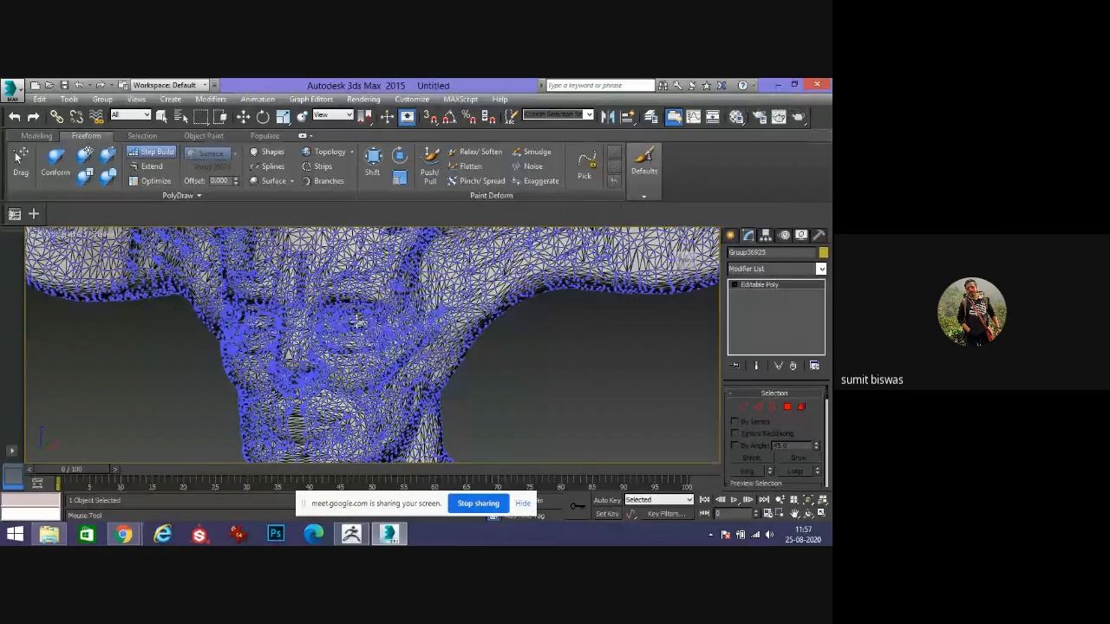
pyautogui.scroll(6, 357, 323)
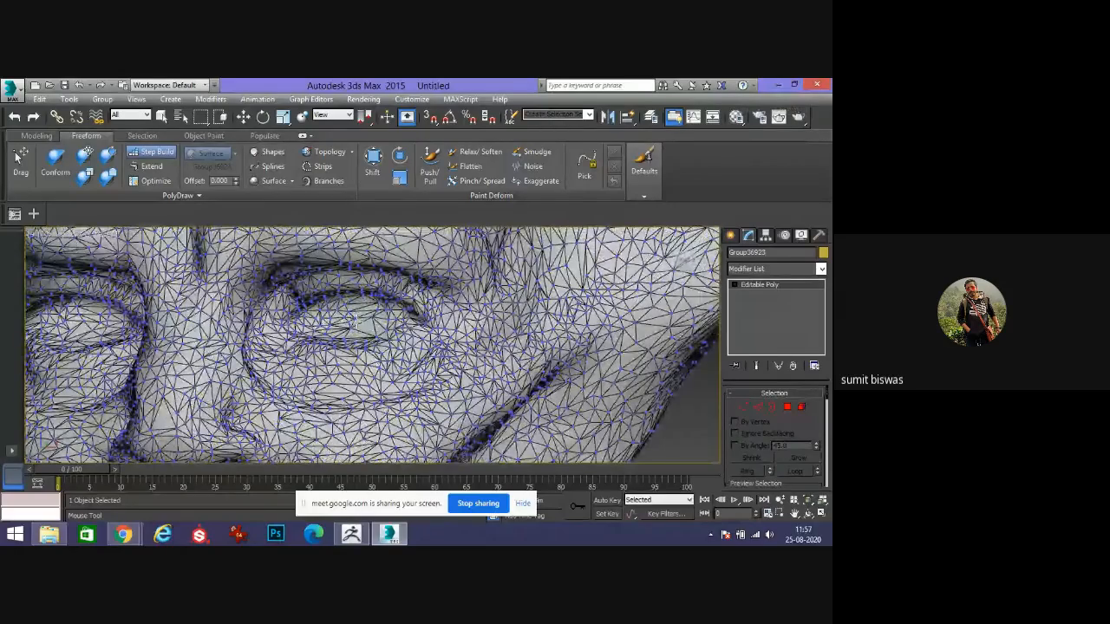
pyautogui.scroll(-8, 356, 323)
pyautogui.scroll(6, 355, 323)
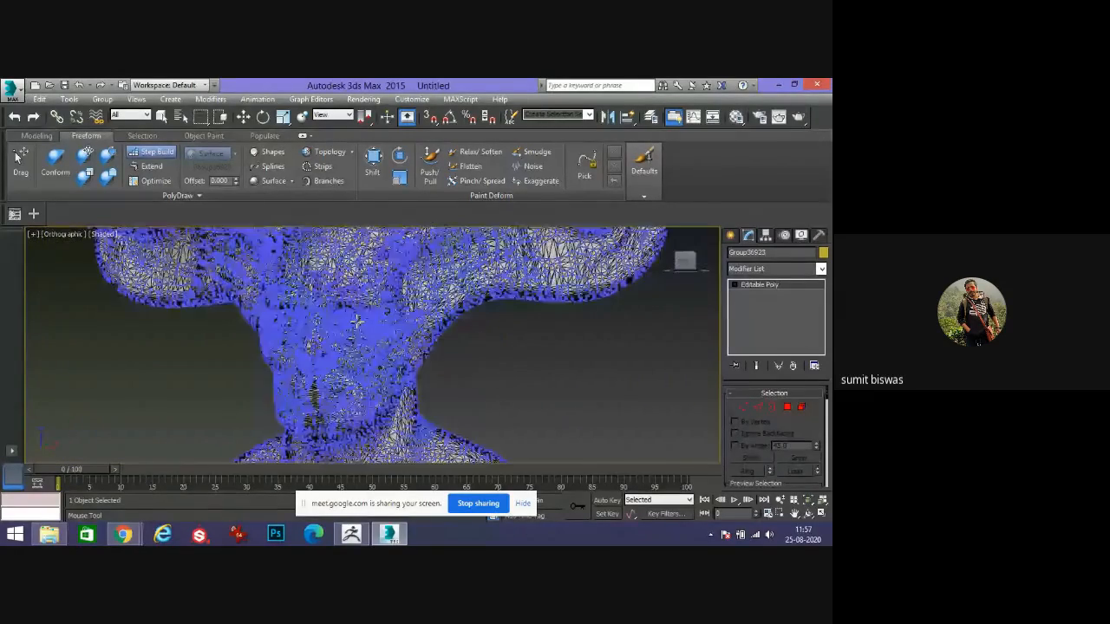
pyautogui.scroll(5, 356, 322)
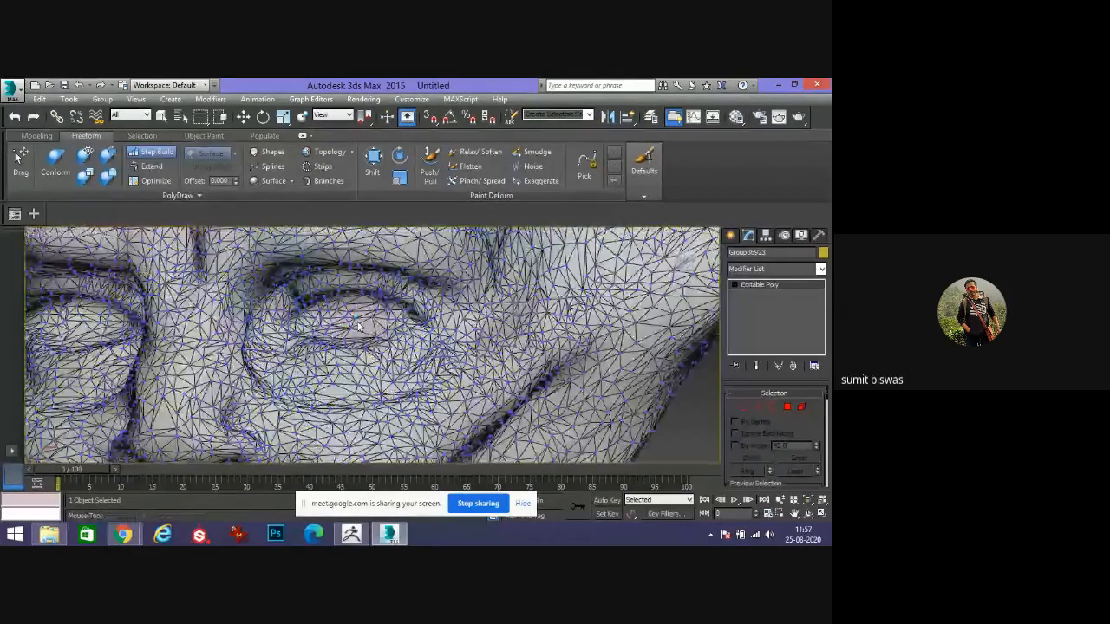
pyautogui.scroll(2, 358, 325)
pyautogui.scroll(-10, 359, 326)
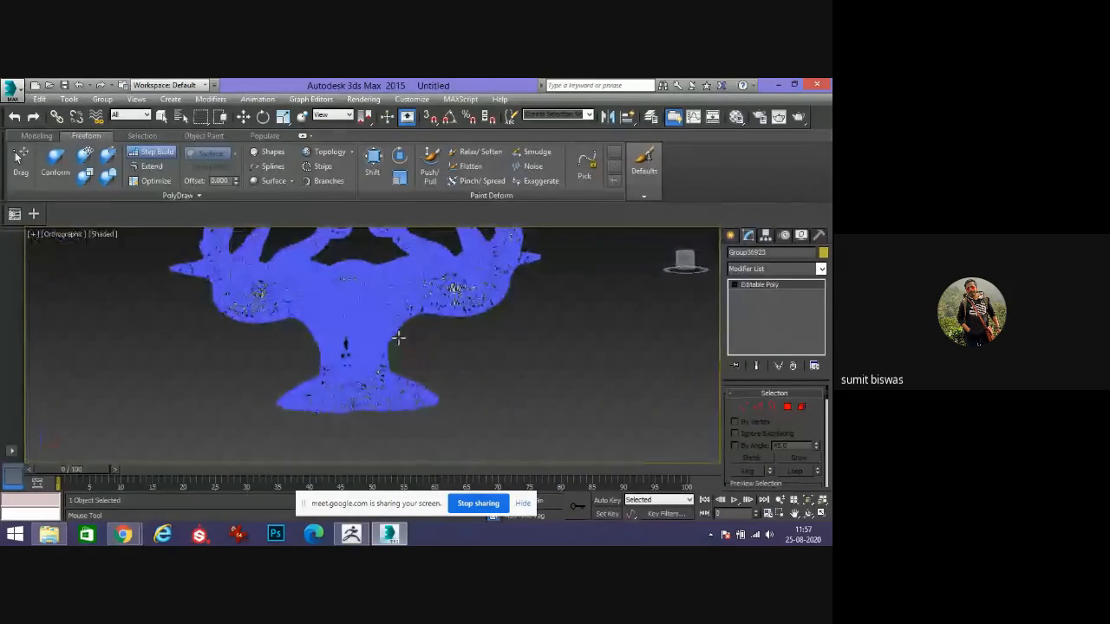
pyautogui.scroll(6, 402, 357)
pyautogui.scroll(-3, 404, 359)
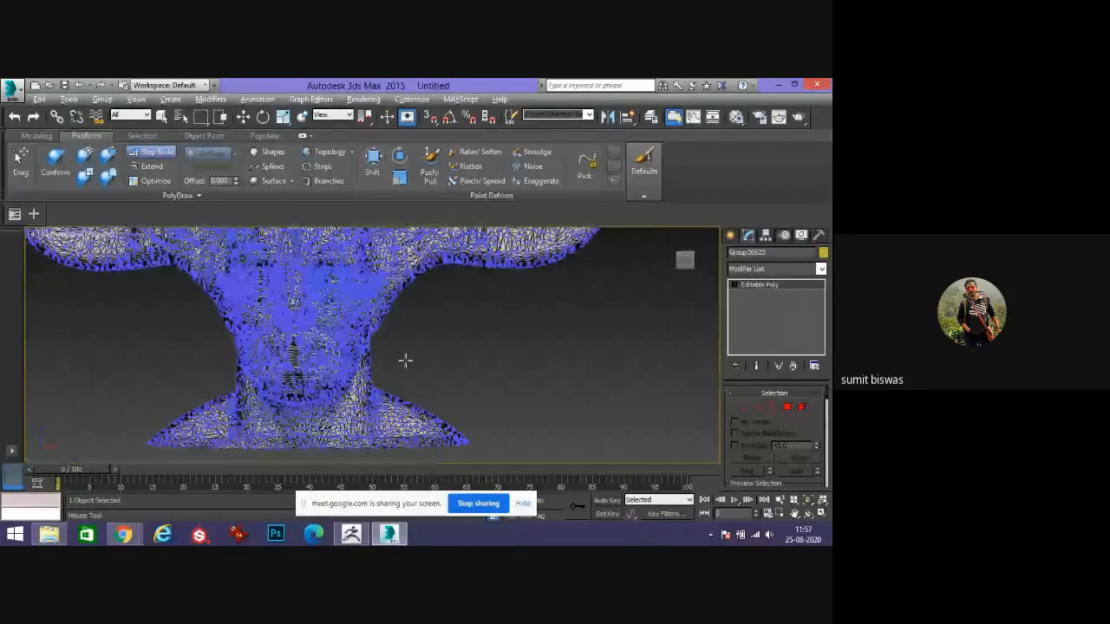
pyautogui.moveTo(406, 360)
pyautogui.keyDown('alt'); pyautogui.mouseDown(button='middle')
pyautogui.moveTo(354, 370)
pyautogui.moveTo(426, 362)
pyautogui.mouseUp(button='middle'); pyautogui.keyUp('alt')
pyautogui.scroll(6, 355, 384)
pyautogui.scroll(-4, 355, 384)
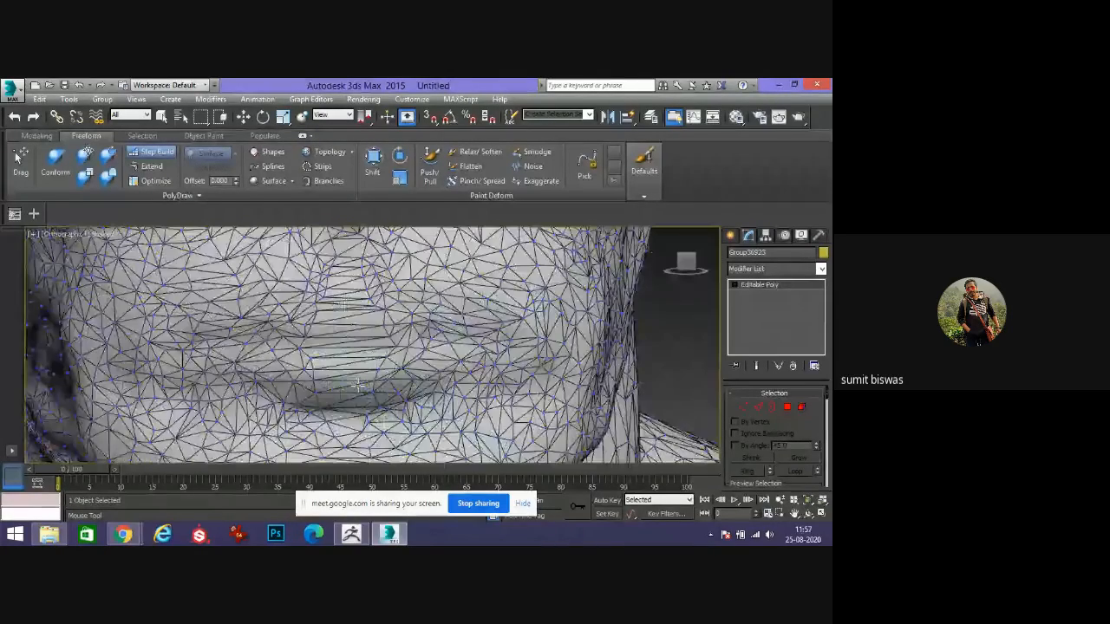
pyautogui.scroll(-2, 355, 384)
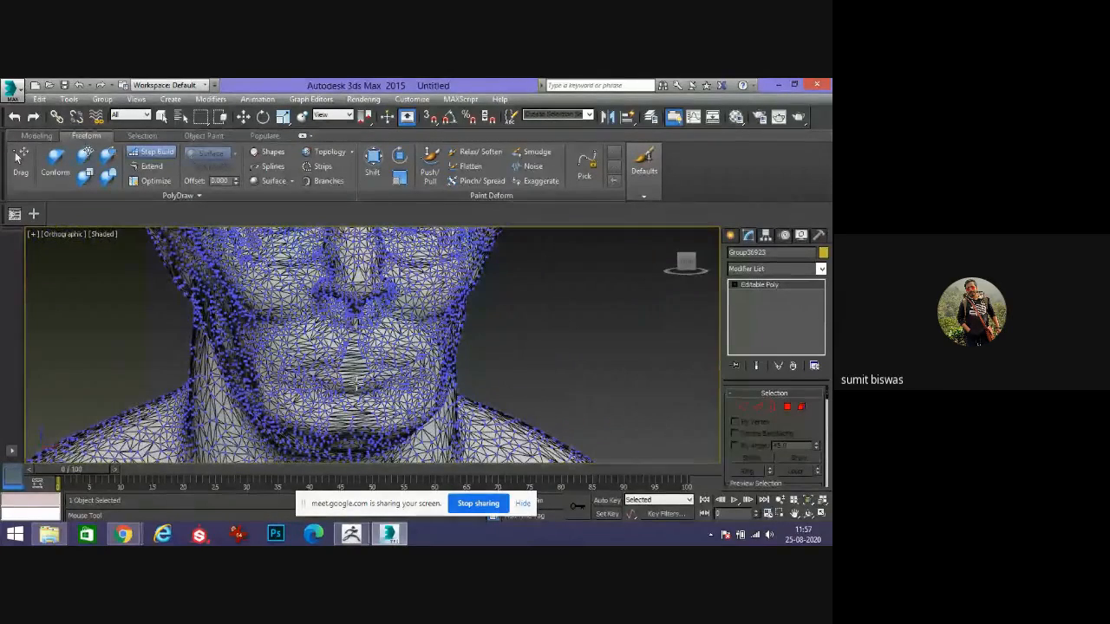
# Switch to the Google Meet window and stop presenting the screen.
pyautogui.moveTo(126, 539)
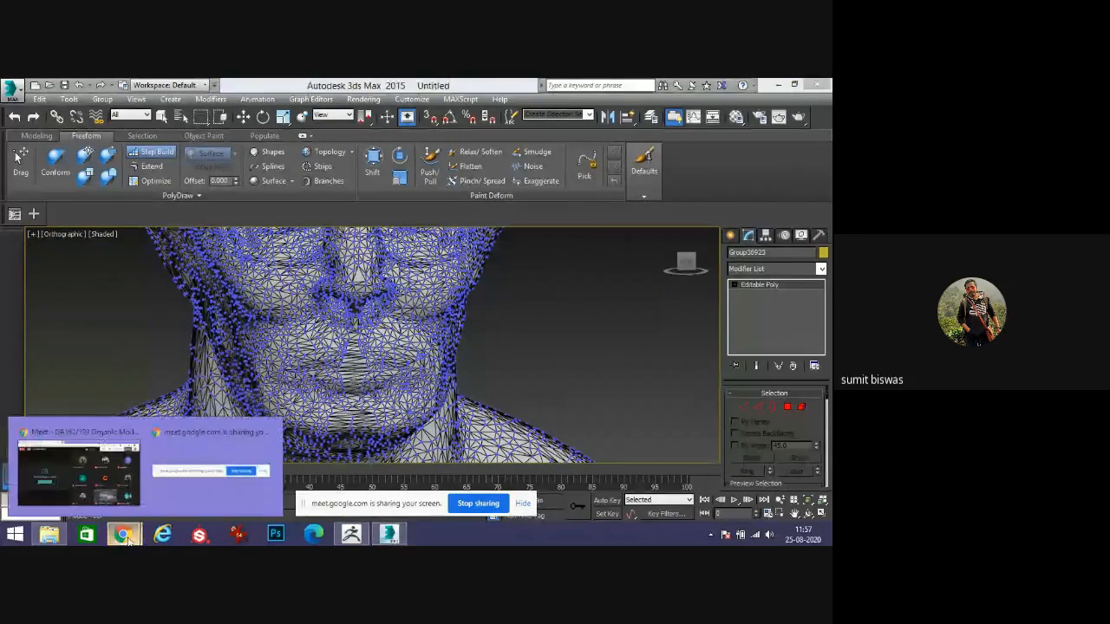
pyautogui.click(78, 468)
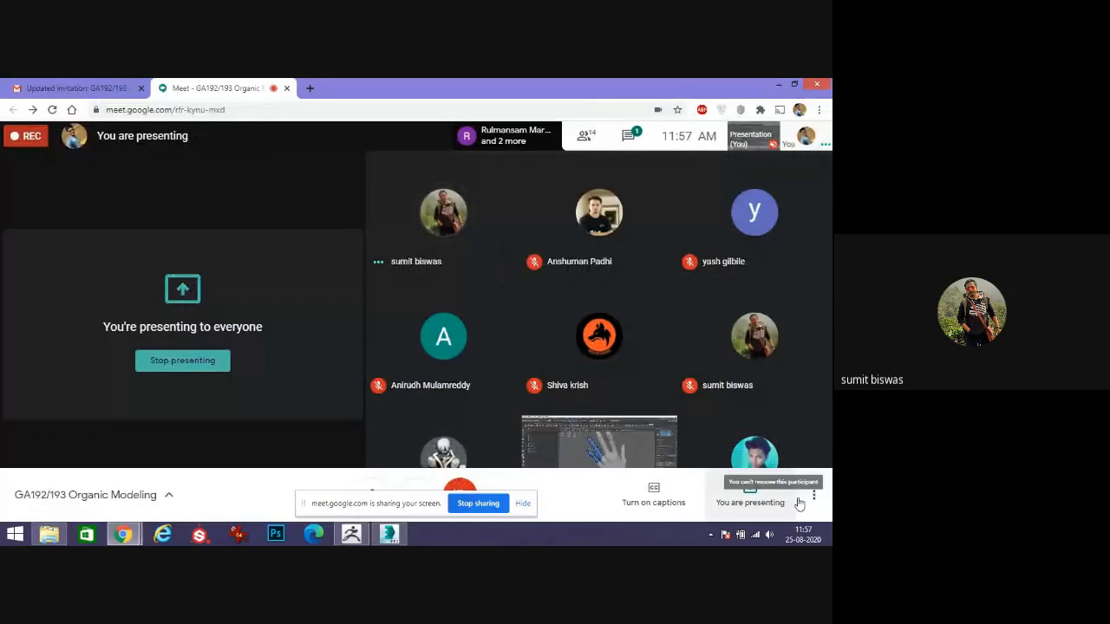
pyautogui.click(770, 501)
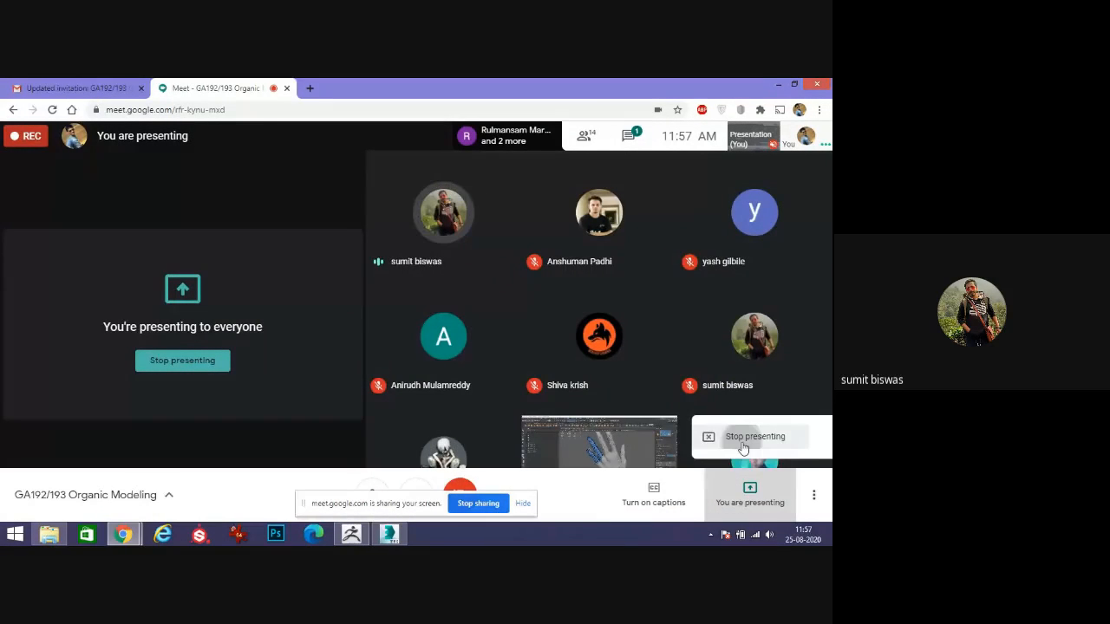
pyautogui.click(737, 449)
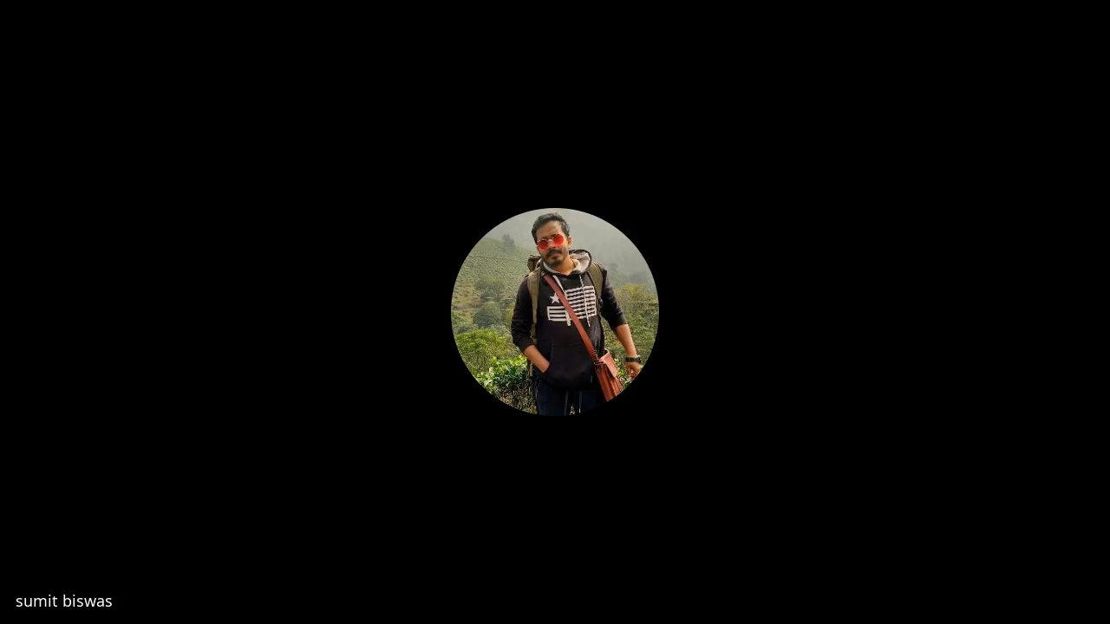